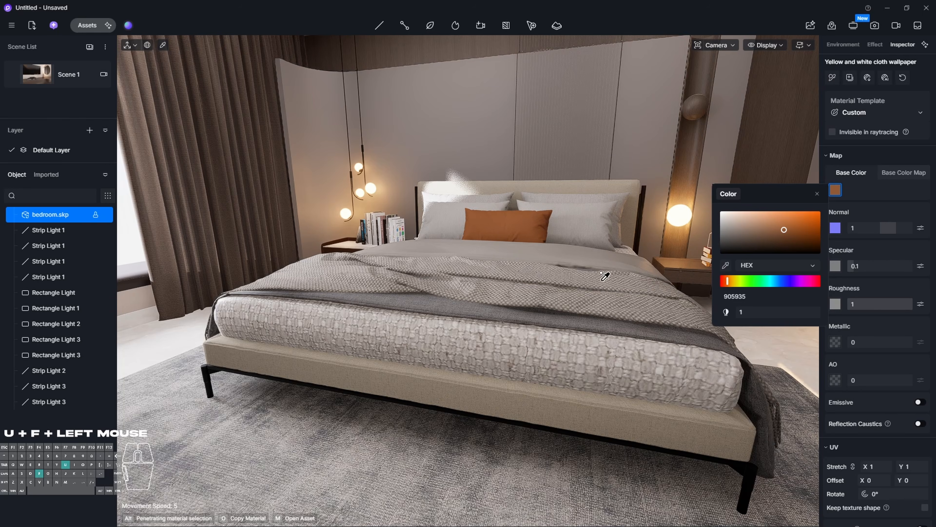
# Sample a colour from the bed for the base color of the Yellow and white cloth wallpaper material
pyautogui.click(517, 293)
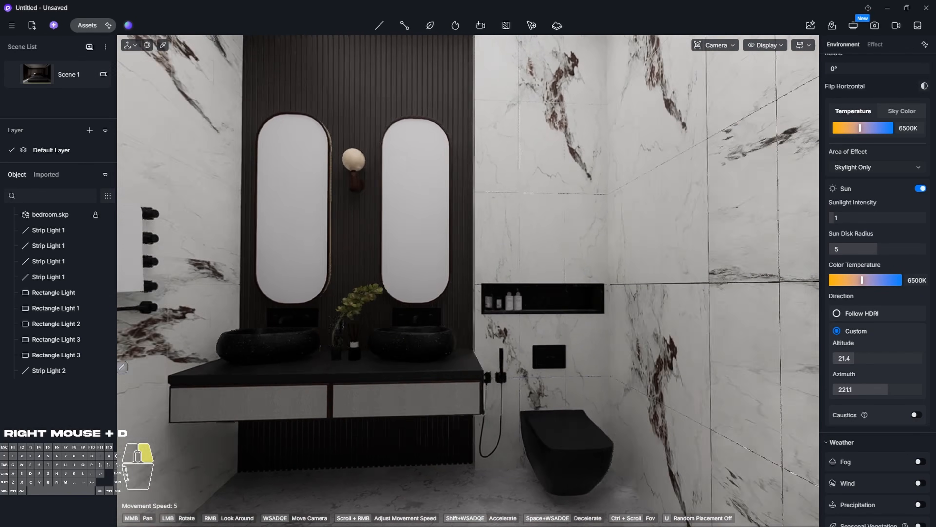
# Make the bathroom wall lamp's globe emissive with intensity 20 and a temperature-based emissive color
pyautogui.moveTo(531, 398); pyautogui.dragTo(508, 360, button='right')
pyautogui.press('w')
pyautogui.click(438, 361)
pyautogui.click(920, 402)
pyautogui.click(882, 434)
pyautogui.write('20')
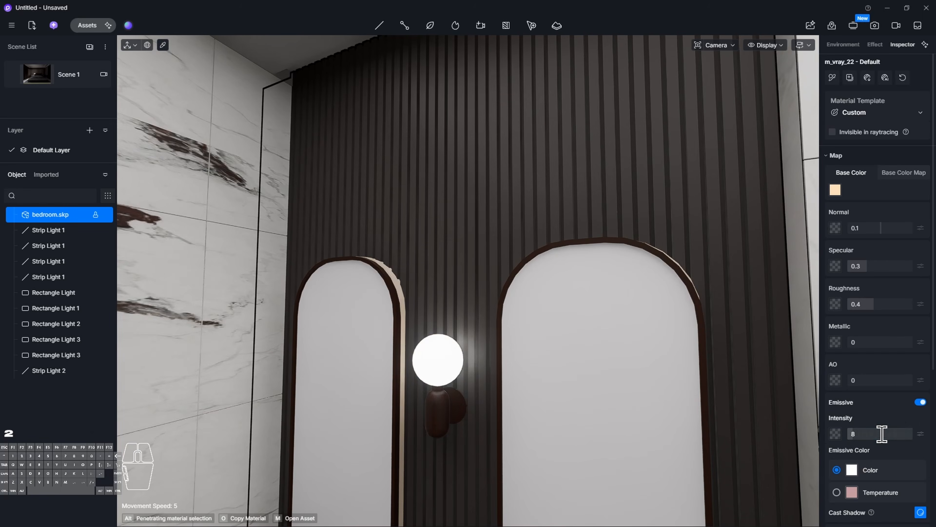
pyautogui.click(837, 493)
# Set the emissive intensity of the bathroom mirrors' edge strip material to 20
pyautogui.moveTo(468, 280); pyautogui.dragTo(334, 236, button='right')
pyautogui.click(334, 236)
pyautogui.press('Return')
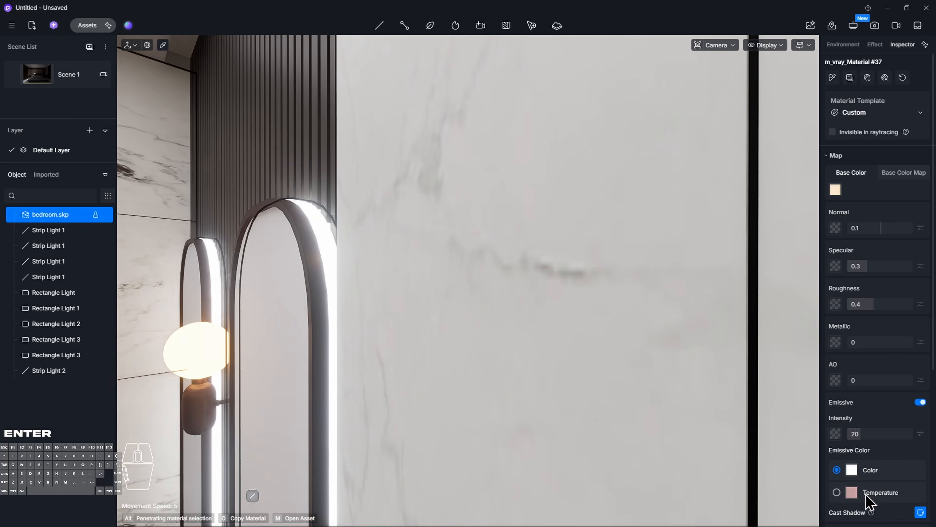
pyautogui.moveTo(468, 281); pyautogui.dragTo(468, 258, button='right')
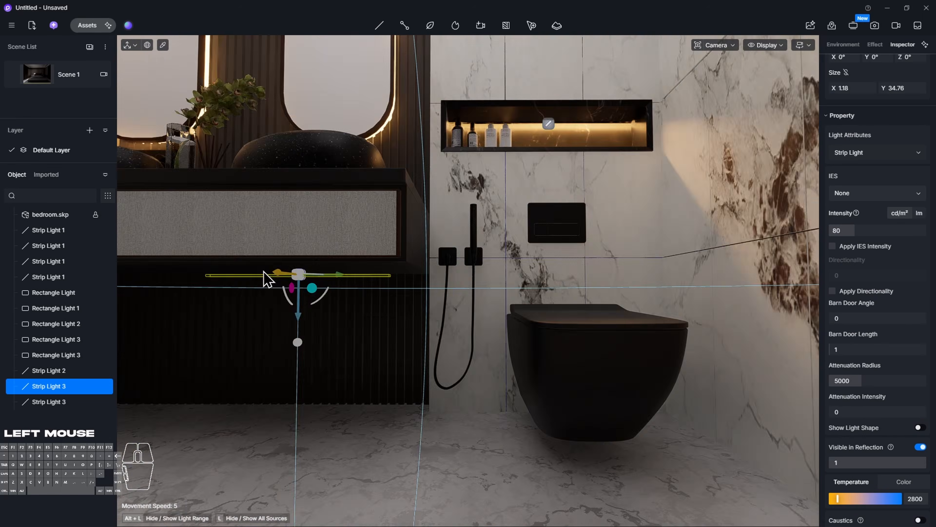
# Select the red rim material of the round mirror beside the television
pyautogui.click(507, 378)
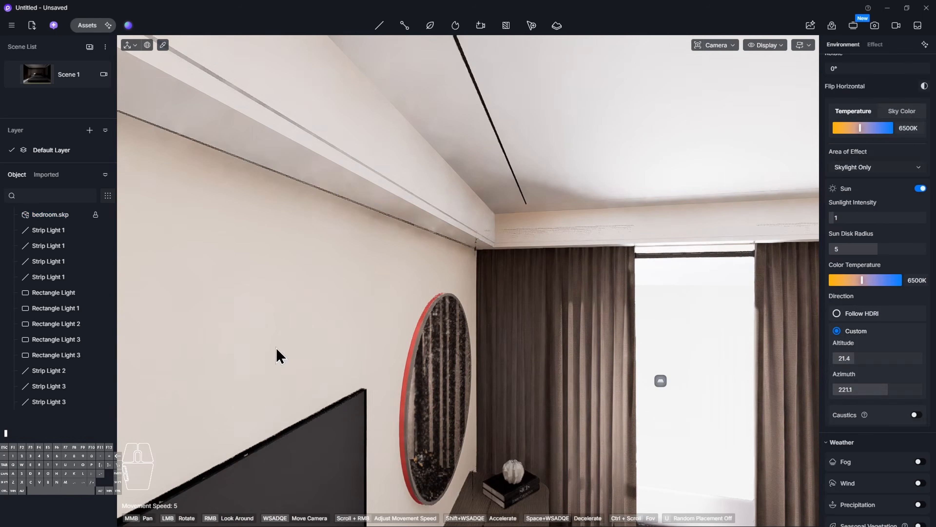
pyautogui.click(403, 369)
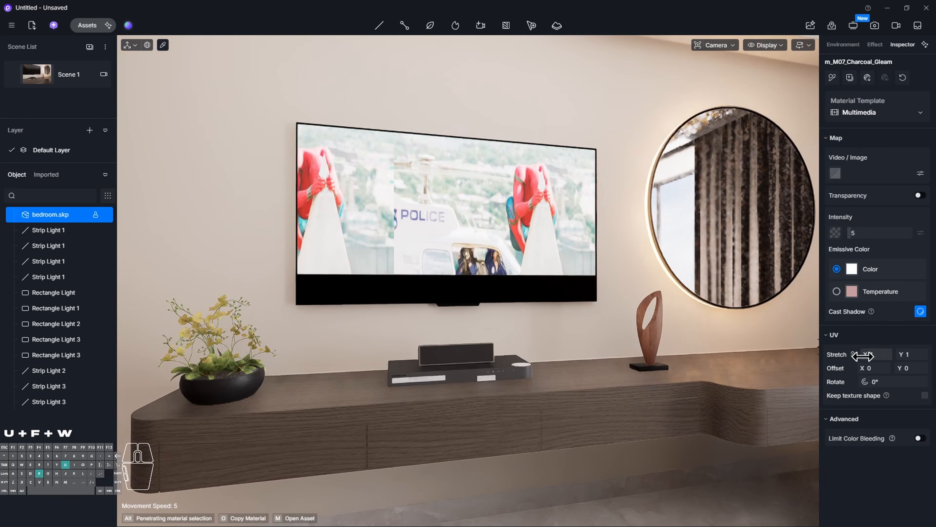
# Adjust the horizontal UV stretch of the television screen's Multimedia material
pyautogui.moveTo(862, 356); pyautogui.dragTo(879, 356)
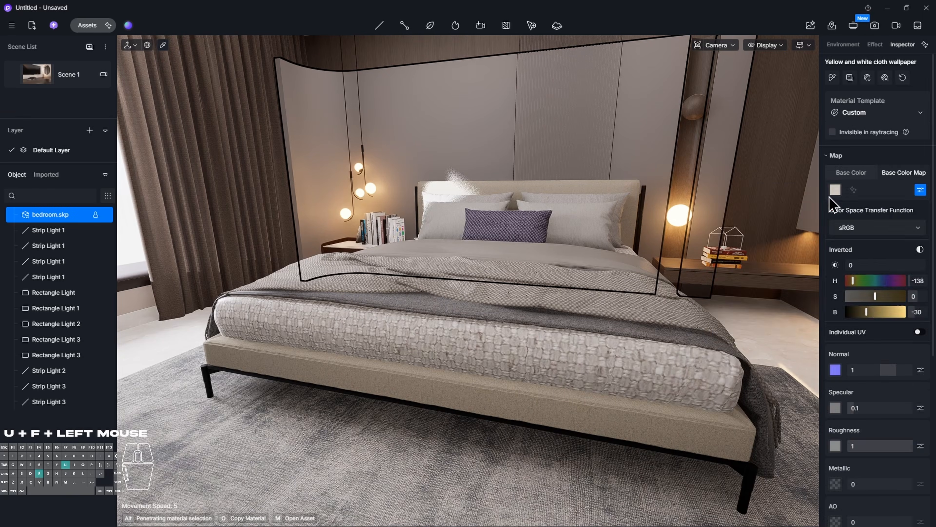
# Change the base color of the Yellow and white cloth wallpaper material on the wall behind the bed
pyautogui.click(835, 189)
pyautogui.click(768, 221)
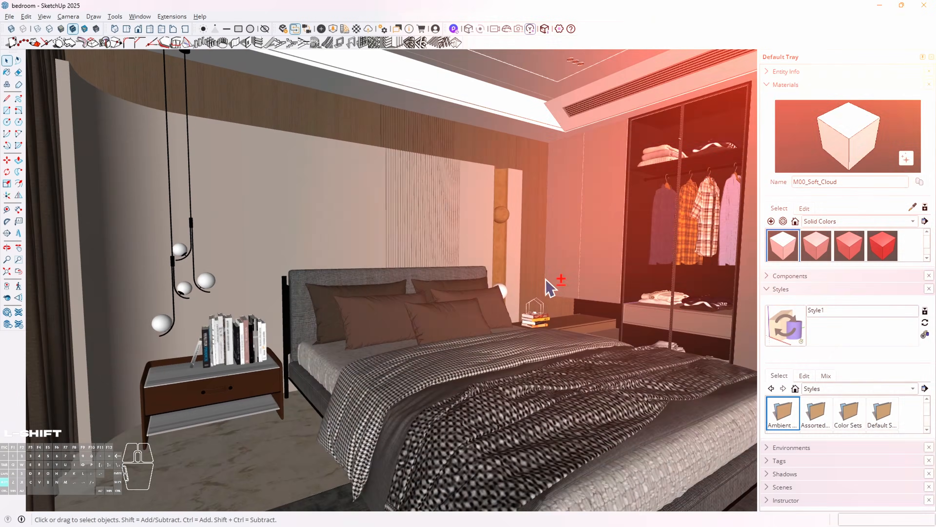
# Examine the bedroom and bathroom of the SketchUp model, finishing on a frontal view of the bed
pyautogui.moveTo(547, 286); pyautogui.dragTo(438, 286, button='middle')
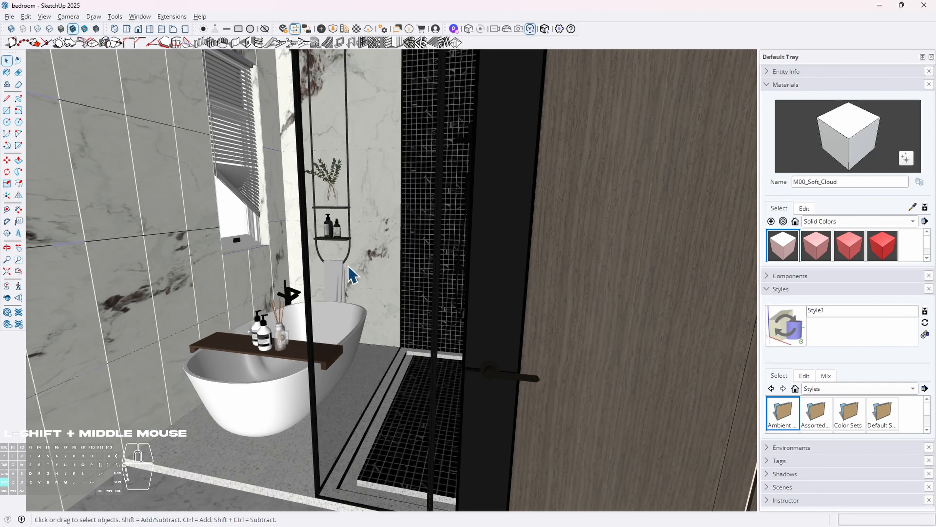
pyautogui.keyDown('shift'); pyautogui.moveTo(352, 275); pyautogui.dragTo(238, 280, button='middle'); pyautogui.keyUp('shift')
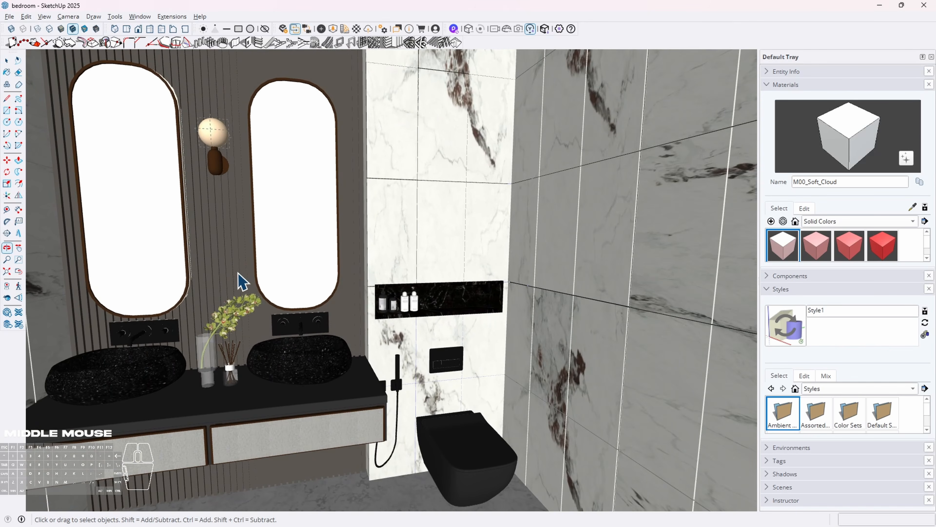
pyautogui.keyDown('shift'); pyautogui.moveTo(190, 297); pyautogui.dragTo(587, 263, button='middle'); pyautogui.keyUp('shift')
pyautogui.scroll(-3, 197, 275)
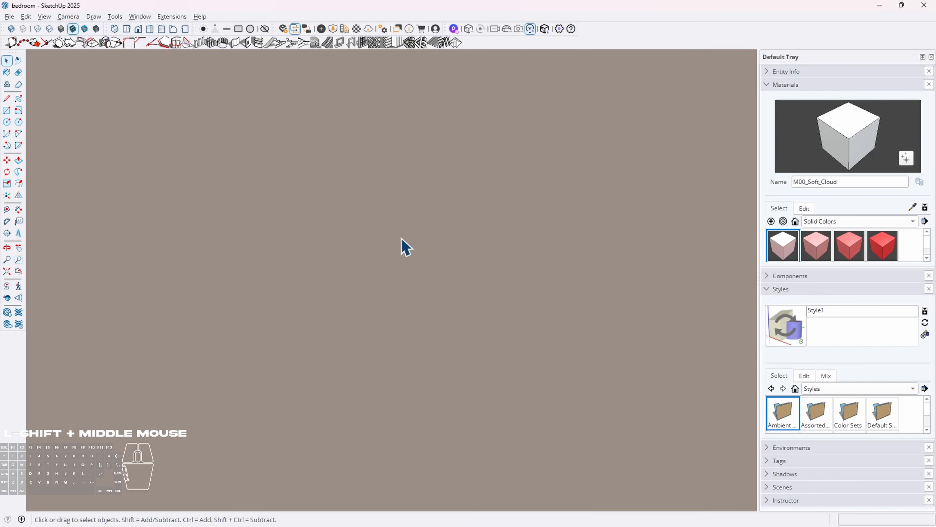
pyautogui.scroll(-8, 334, 255)
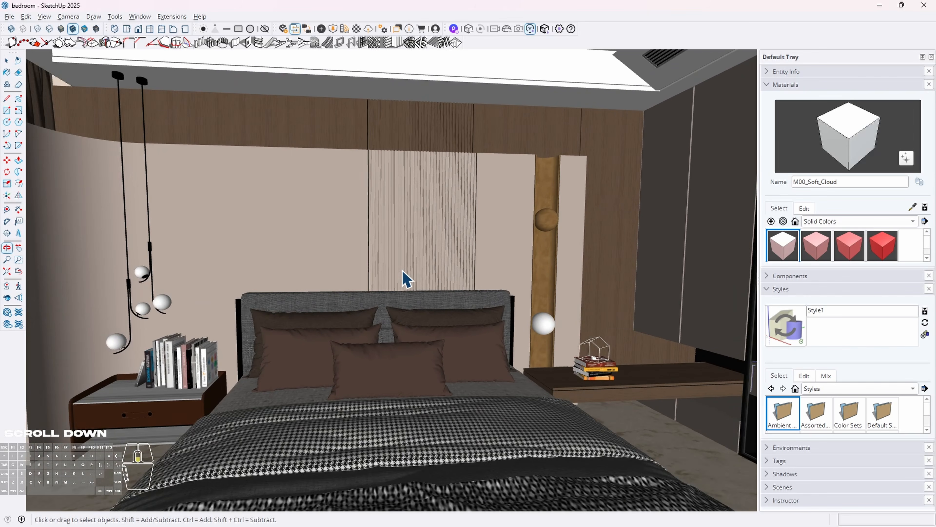
pyautogui.scroll(-1, 402, 270)
pyautogui.moveTo(402, 271); pyautogui.dragTo(393, 272, button='middle')
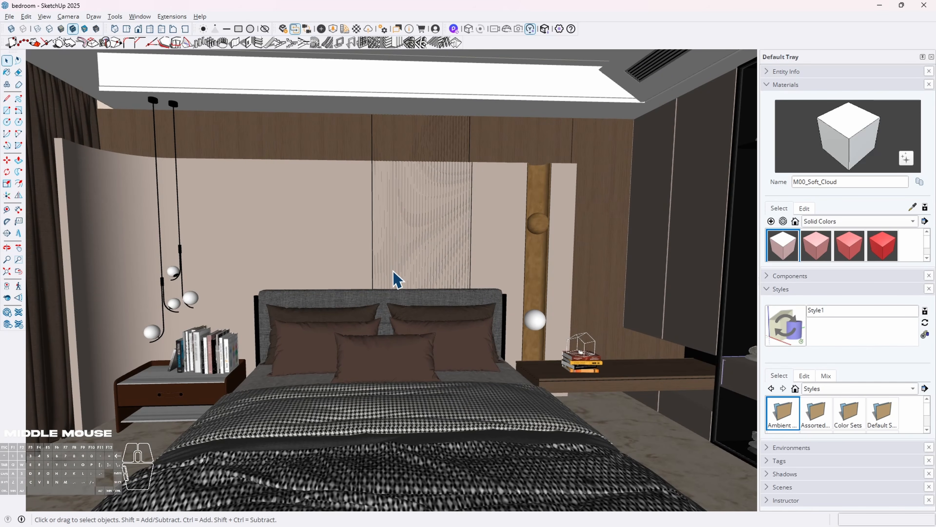
# Launch D5 Render and create a new project
pyautogui.press('super')
pyautogui.write('d5')
pyautogui.press('Return')
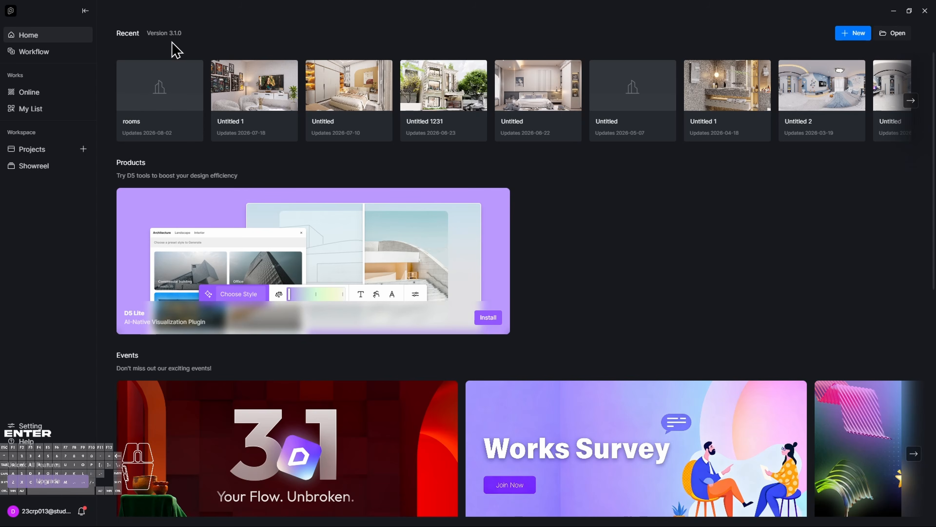
pyautogui.click(84, 150)
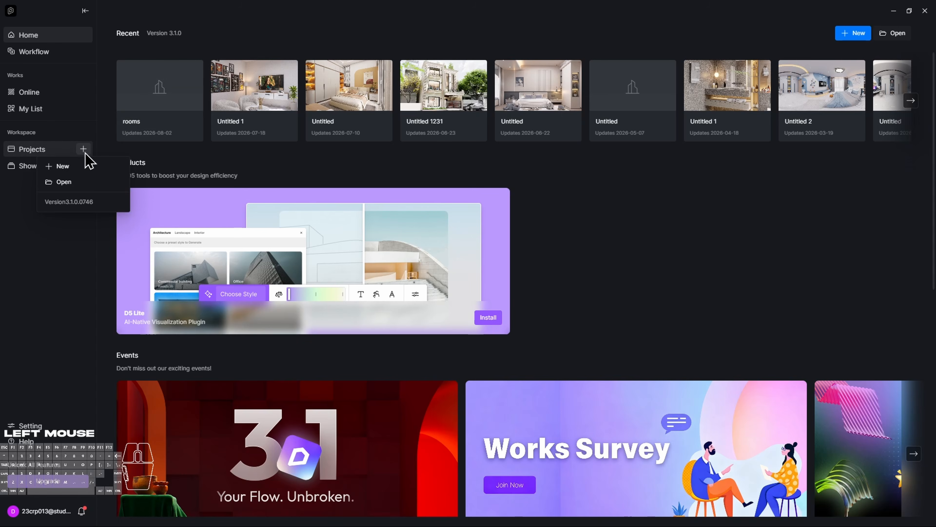
pyautogui.click(87, 167)
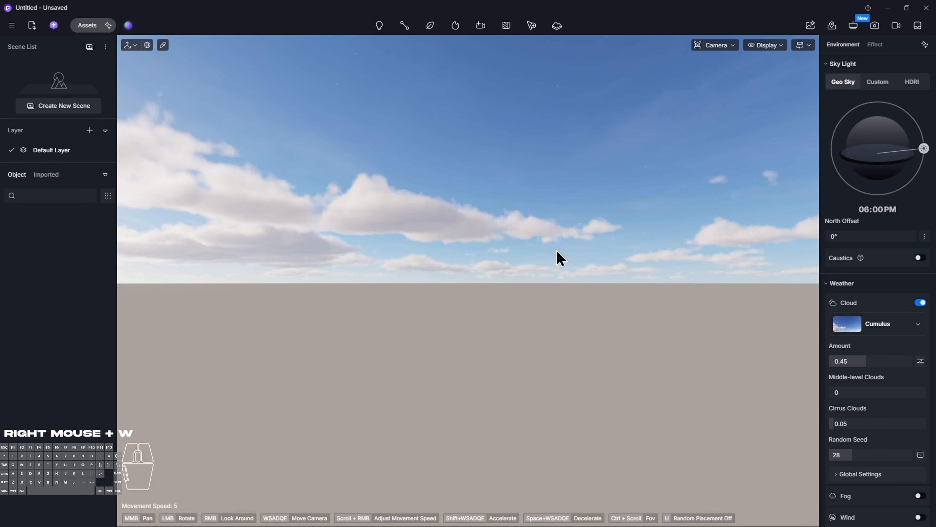
# Sync the bedroom model from SketchUp to D5 Render and switch back to the D5 project
pyautogui.hotkey('alt', 'Tab')
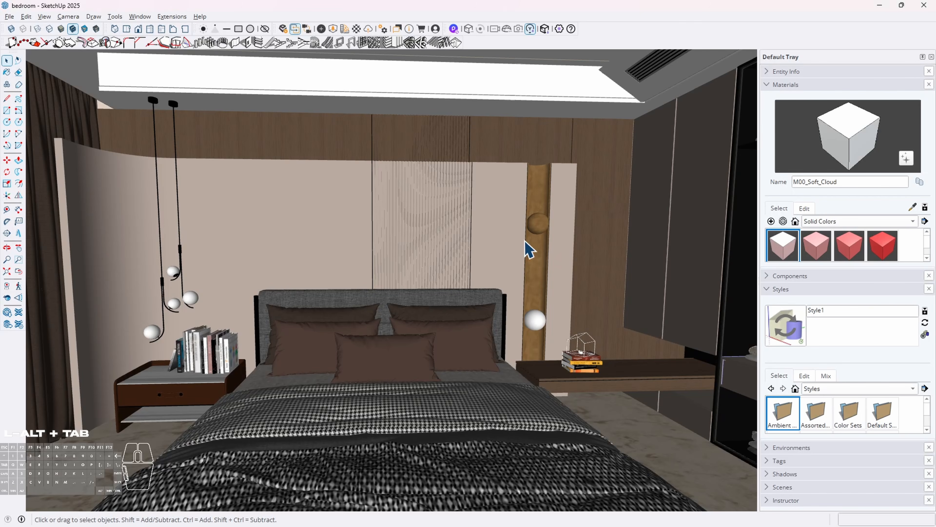
pyautogui.click(458, 32)
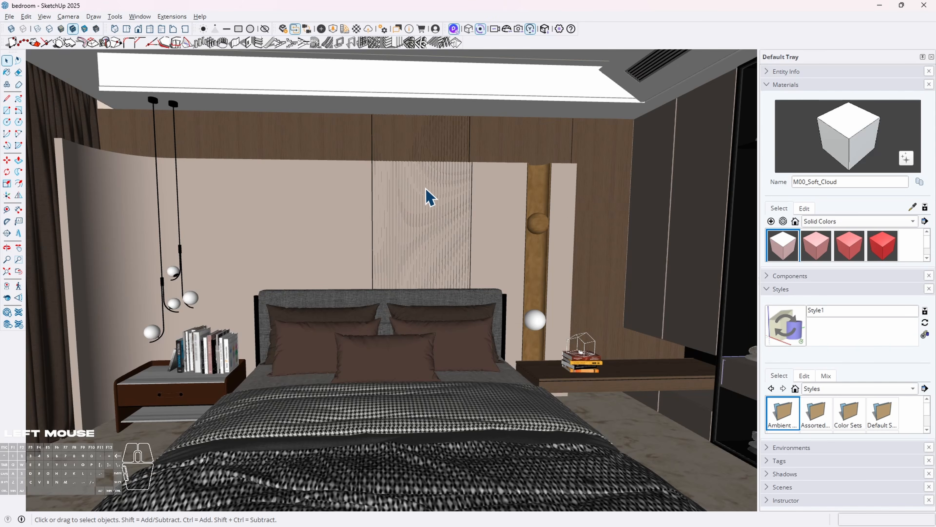
pyautogui.hotkey('alt', 'Tab')
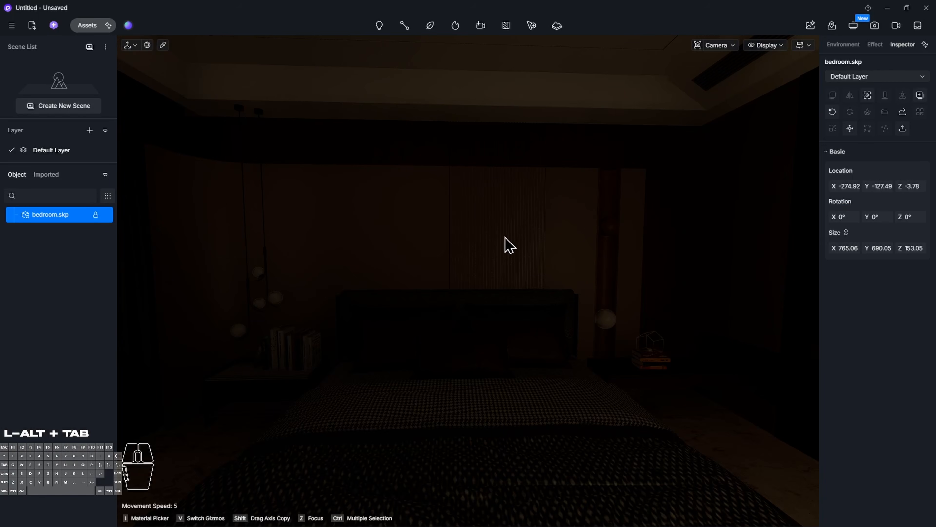
# Search the online material library for "Glass"
pyautogui.moveTo(509, 245)
pyautogui.mouseDown(button='right')
pyautogui.moveTo(424, 247)
pyautogui.moveTo(534, 246)
pyautogui.moveTo(424, 247)
pyautogui.moveTo(501, 244)
pyautogui.mouseUp(button='right')
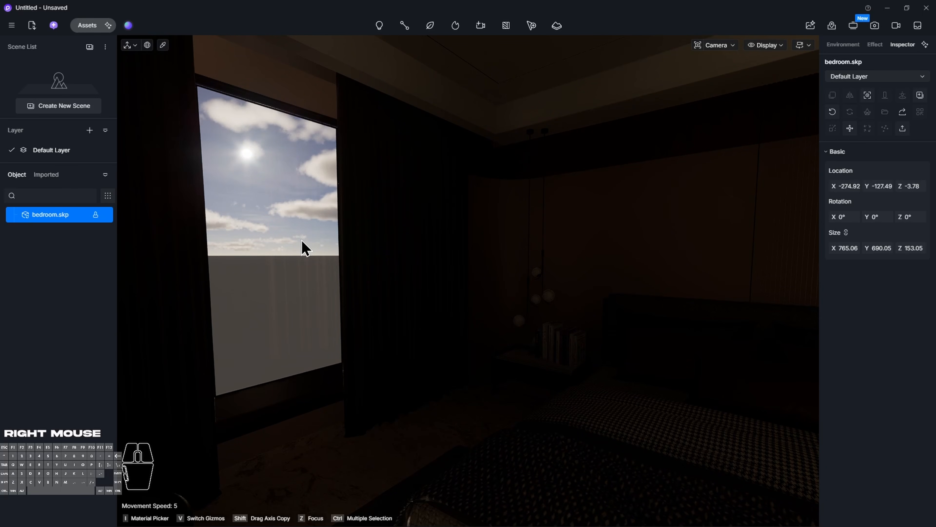
pyautogui.click(89, 26)
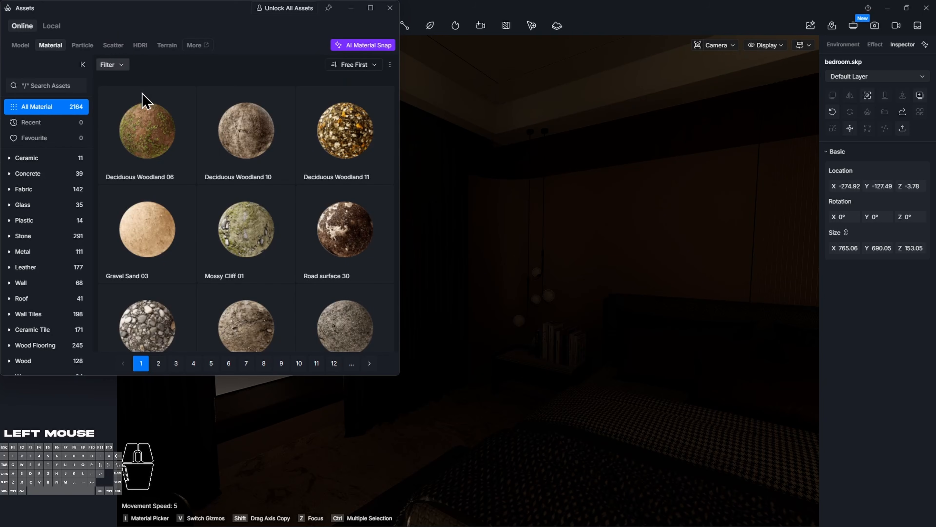
pyautogui.click(66, 87)
pyautogui.write('Glass')
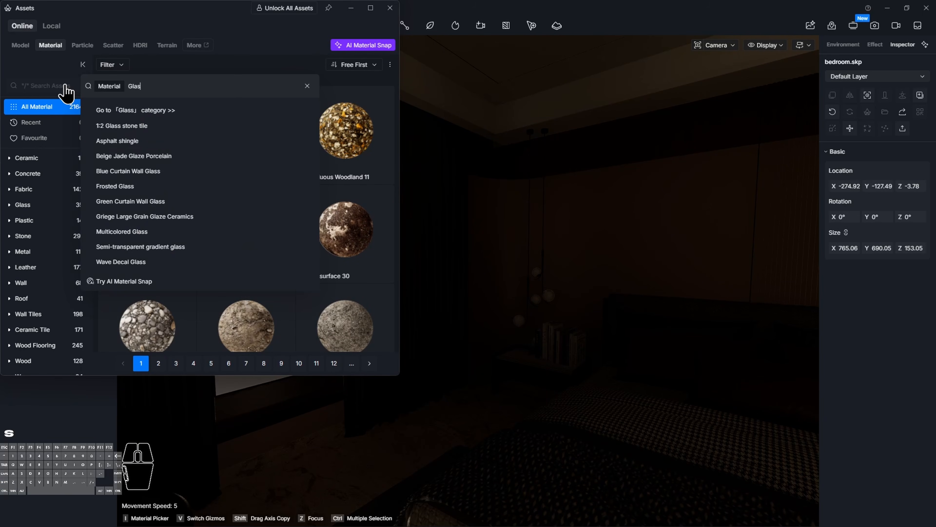
pyautogui.press('Return')
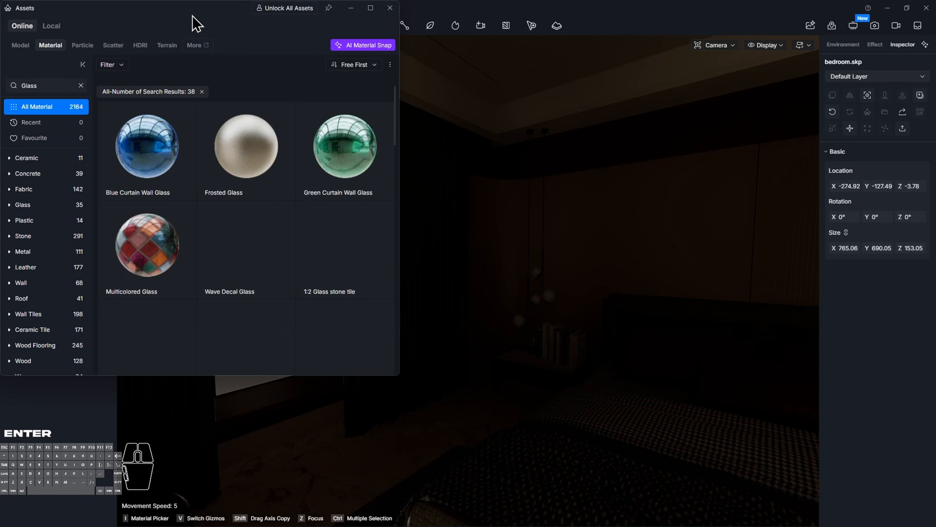
# Apply the Normal Glass material to the bedroom window pane and leave material placement
pyautogui.moveTo(192, 16); pyautogui.dragTo(219, 160)
pyautogui.scroll(-3, 363, 437)
pyautogui.moveTo(364, 436); pyautogui.dragTo(249, 143)
pyautogui.click(436, 238)
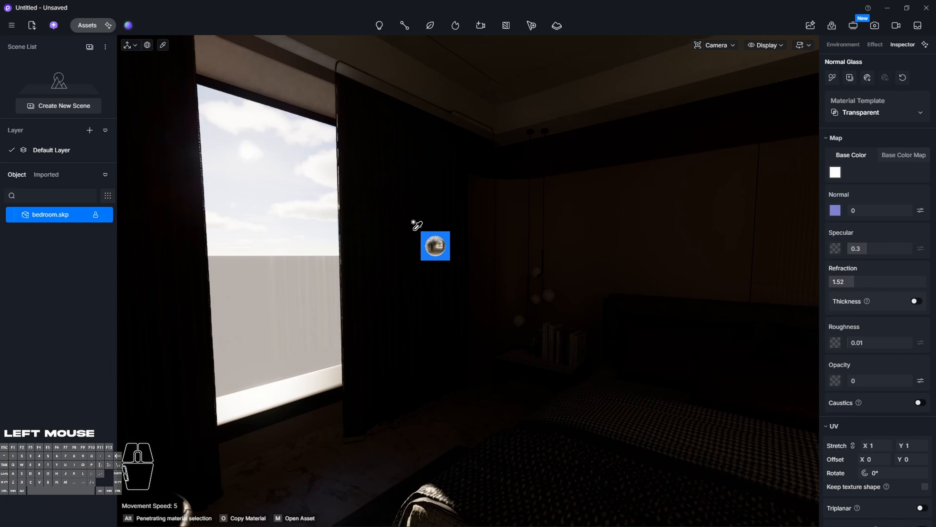
pyautogui.press('Escape')
pyautogui.rightClick(428, 345)
# Switch the sky light to HDRI and choose the Midday sky
pyautogui.moveTo(427, 345); pyautogui.dragTo(490, 328, button='right')
pyautogui.click(842, 45)
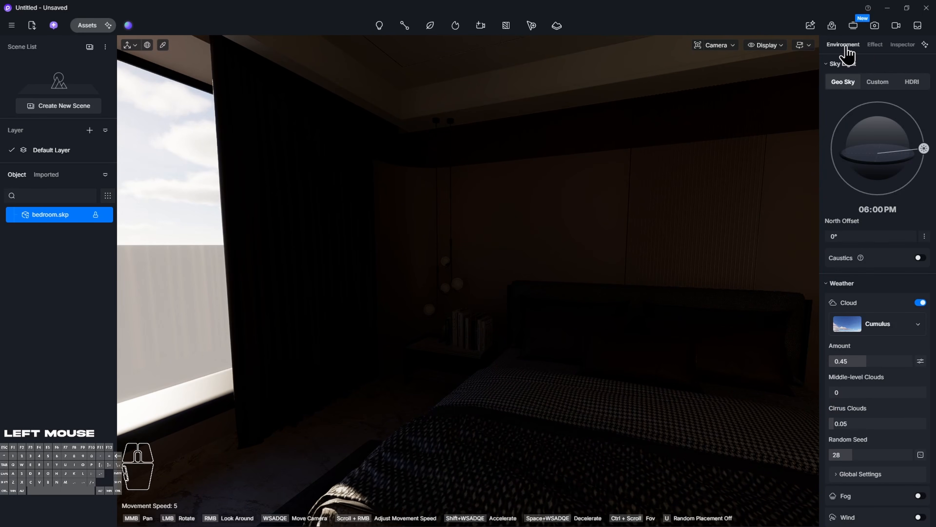
pyautogui.click(912, 84)
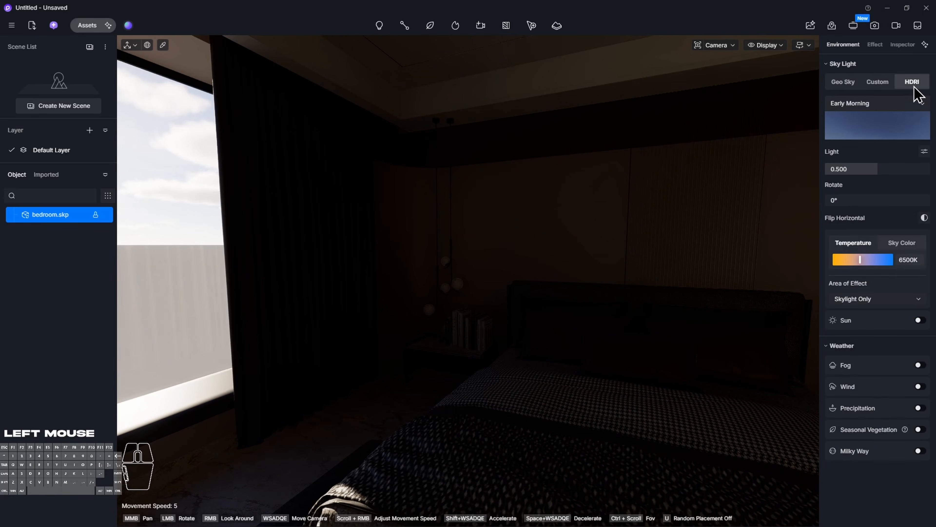
pyautogui.click(888, 120)
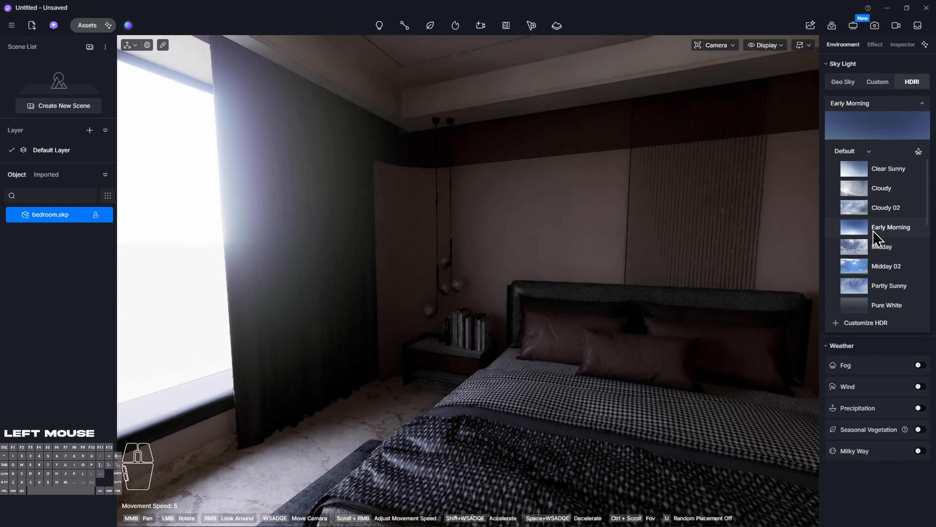
pyautogui.click(864, 246)
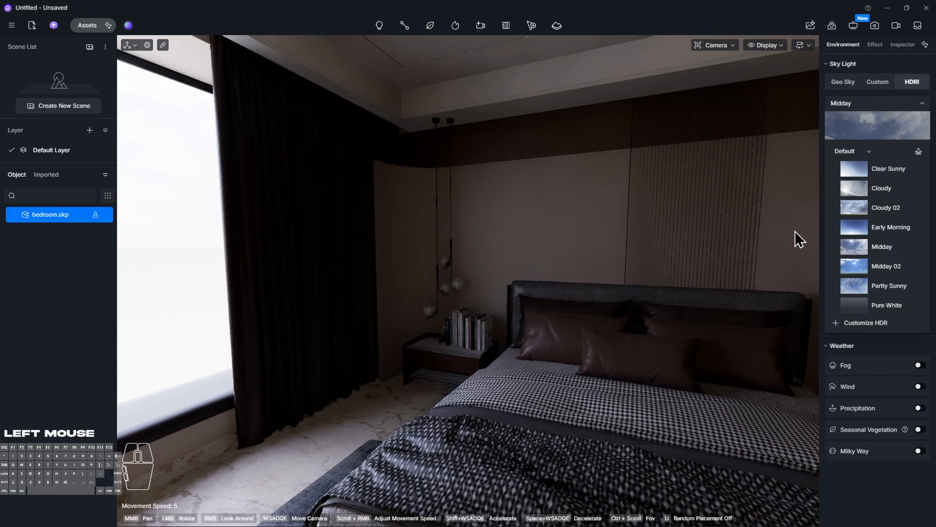
# Enable the HDRI sun and give it a custom direction with altitude 21.4 and azimuth 221.1
pyautogui.moveTo(682, 261); pyautogui.dragTo(902, 324, button='right')
pyautogui.click(921, 319)
pyautogui.scroll(-4, 847, 350)
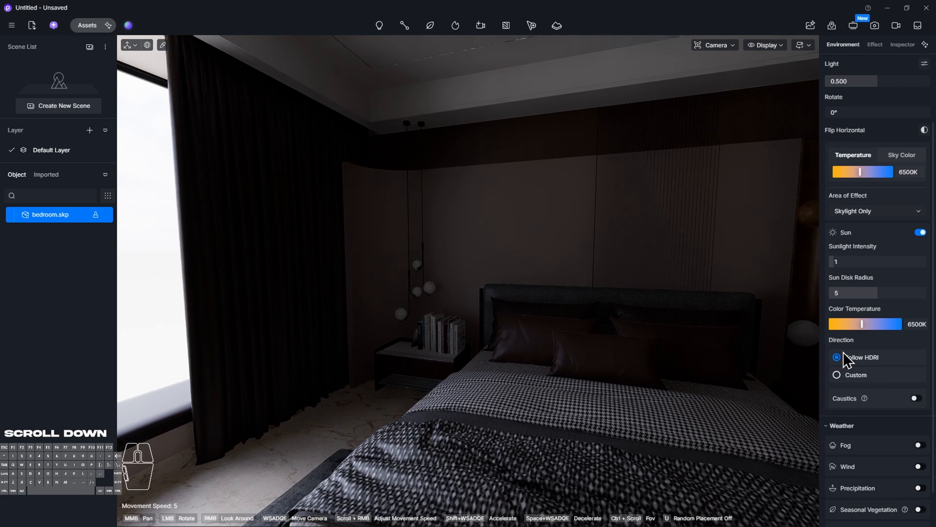
pyautogui.click(895, 336)
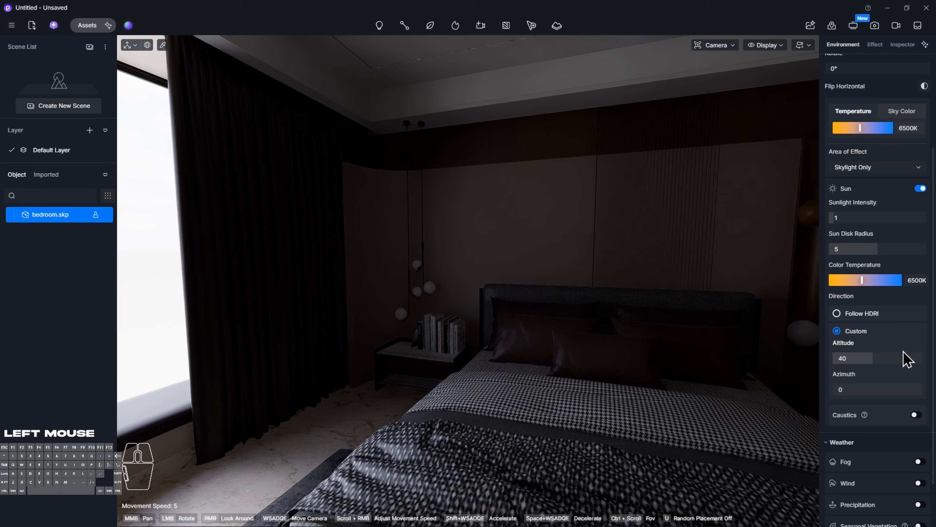
pyautogui.moveTo(867, 388); pyautogui.dragTo(887, 391)
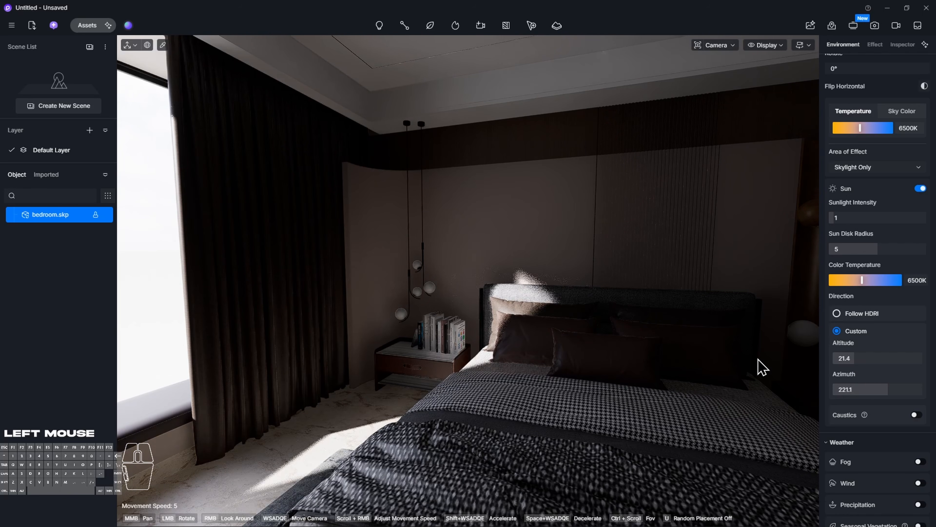
# Frame the bed from the front with both side walls in view and save it as a new scene
pyautogui.moveTo(380, 263); pyautogui.dragTo(405, 263, button='right')
pyautogui.press('s')
pyautogui.press('s')
pyautogui.press('w')
pyautogui.press('e')
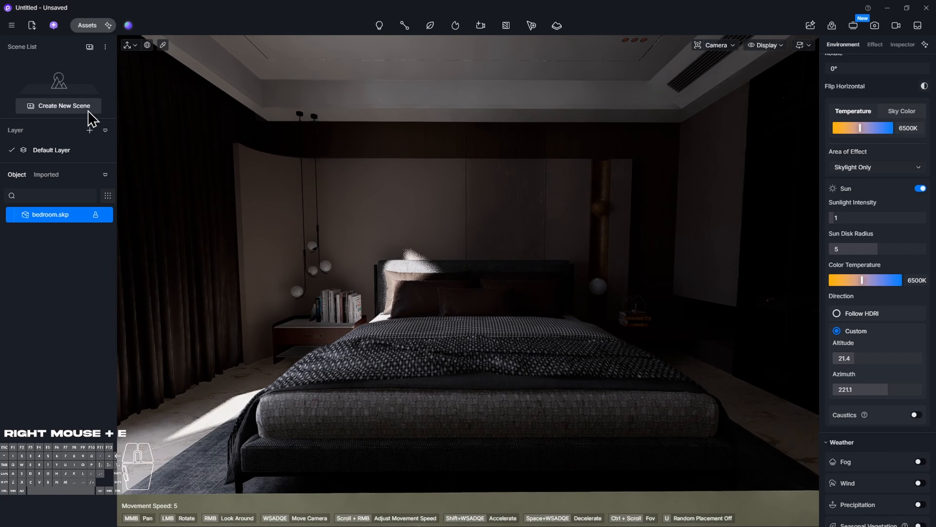
pyautogui.click(88, 110)
pyautogui.click(412, 139)
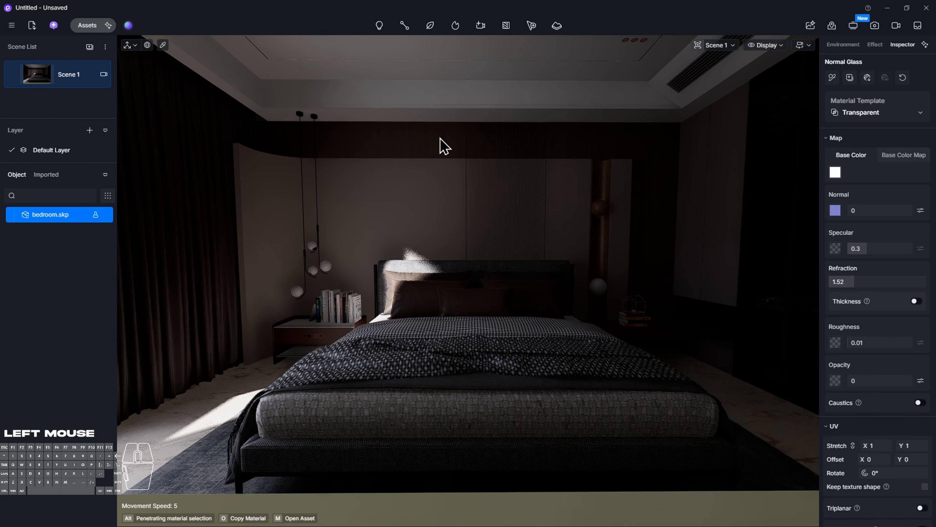
# Try a stronger HDRI sun at intensity 8.8 while viewing the bed and window, and set it back to 1
pyautogui.moveTo(441, 144); pyautogui.dragTo(438, 179, button='right')
pyautogui.press('d')
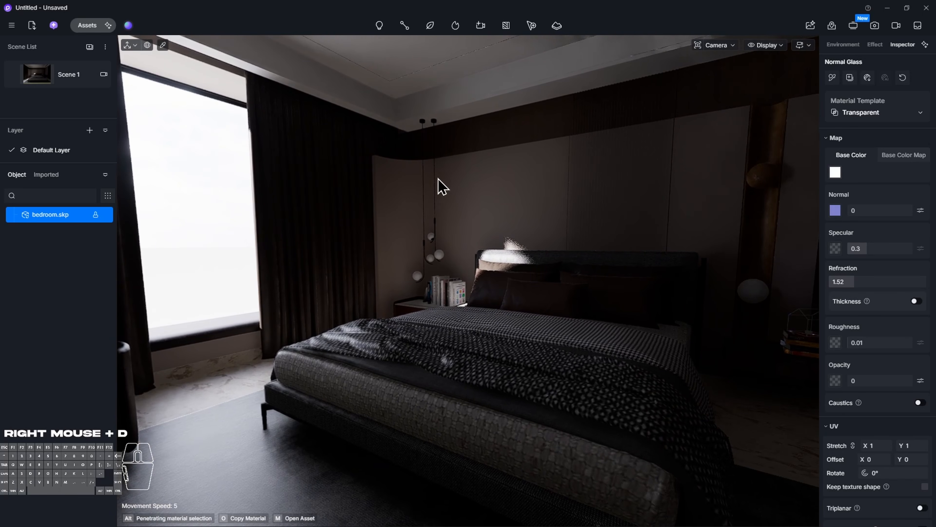
pyautogui.click(856, 45)
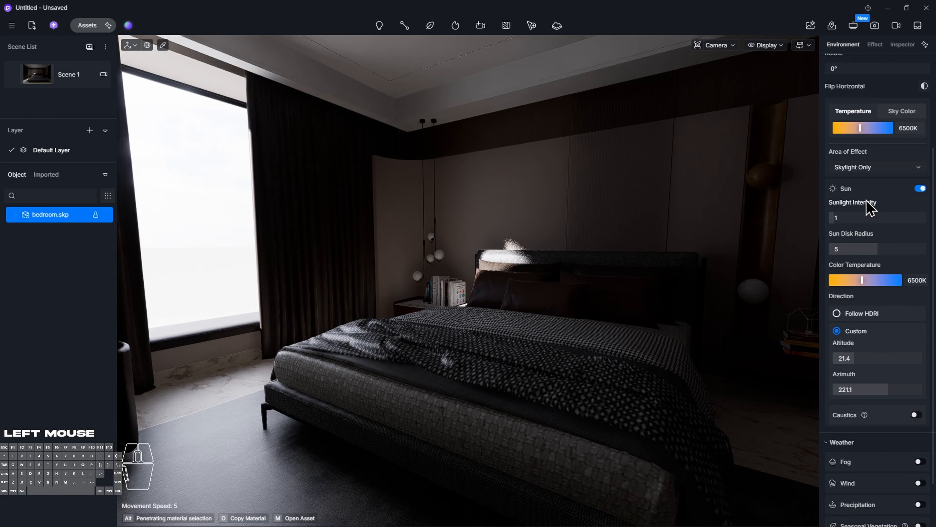
pyautogui.moveTo(871, 218); pyautogui.dragTo(904, 218)
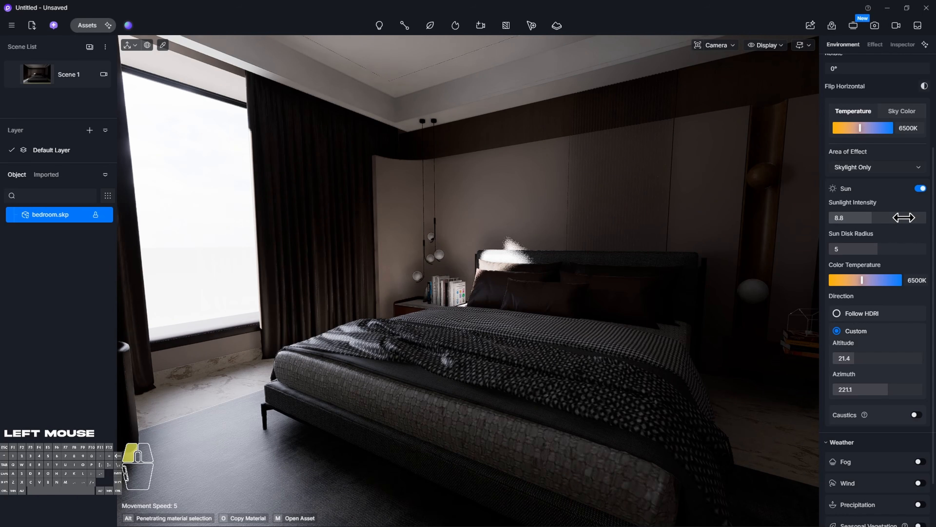
pyautogui.click(904, 217)
pyautogui.write('1')
pyautogui.press('Return')
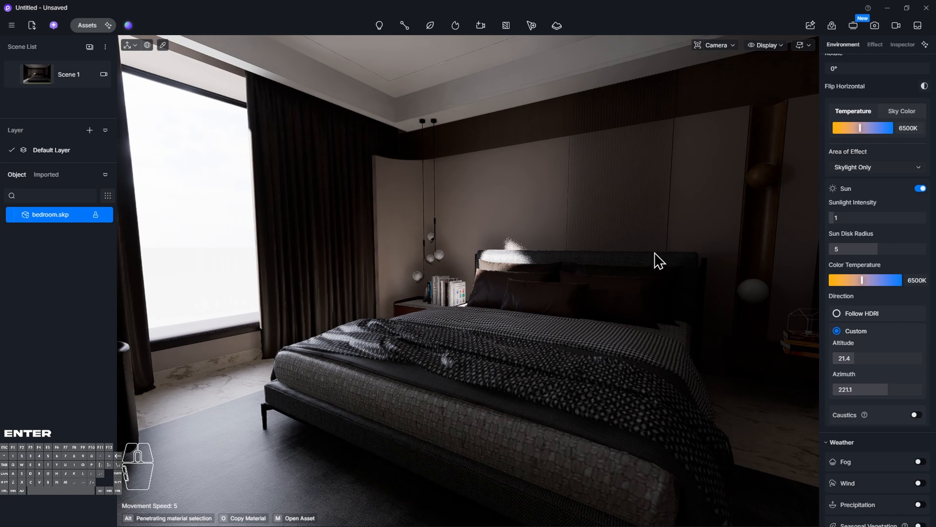
# Place a rectangle light on the outside of the large bedroom window
pyautogui.moveTo(531, 261); pyautogui.dragTo(466, 229, button='right')
pyautogui.press('w')
pyautogui.moveTo(243, 203); pyautogui.dragTo(649, 116)
pyautogui.press('a')
pyautogui.press('d')
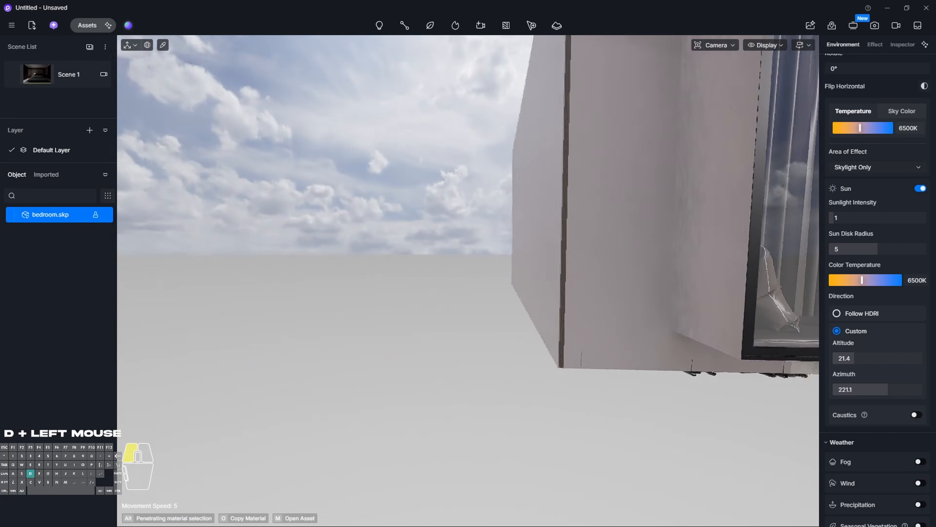
pyautogui.moveTo(516, 229); pyautogui.dragTo(454, 226)
pyautogui.moveTo(433, 230); pyautogui.dragTo(379, 70, button='right')
pyautogui.press('s')
pyautogui.press('q')
pyautogui.press('e')
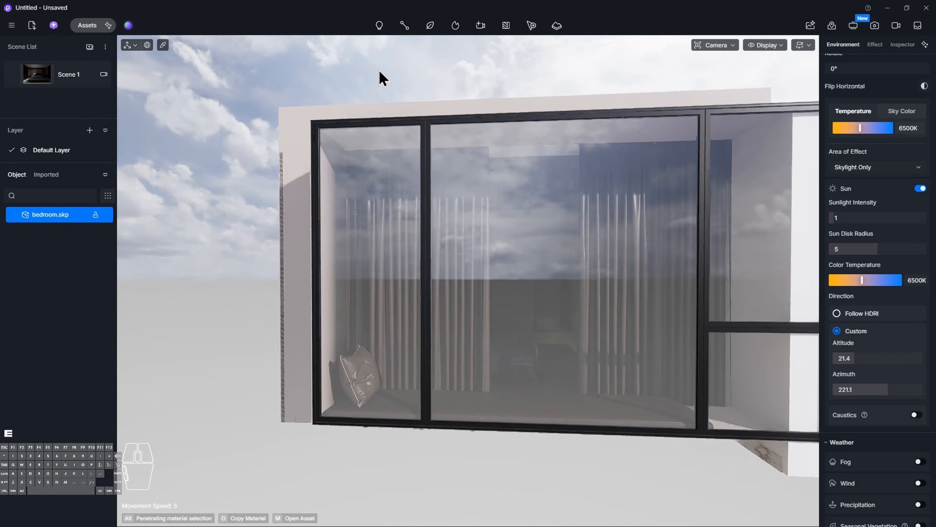
pyautogui.click(380, 26)
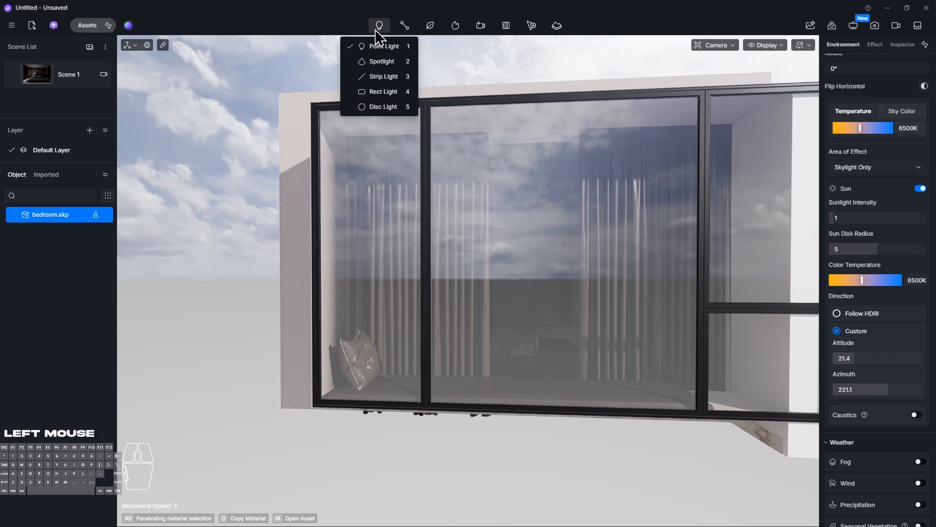
pyautogui.click(383, 91)
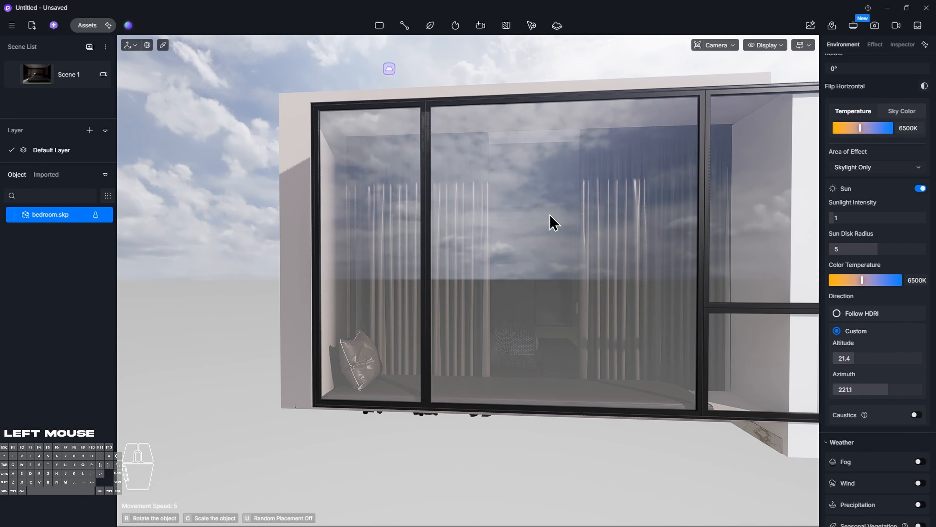
pyautogui.click(533, 236)
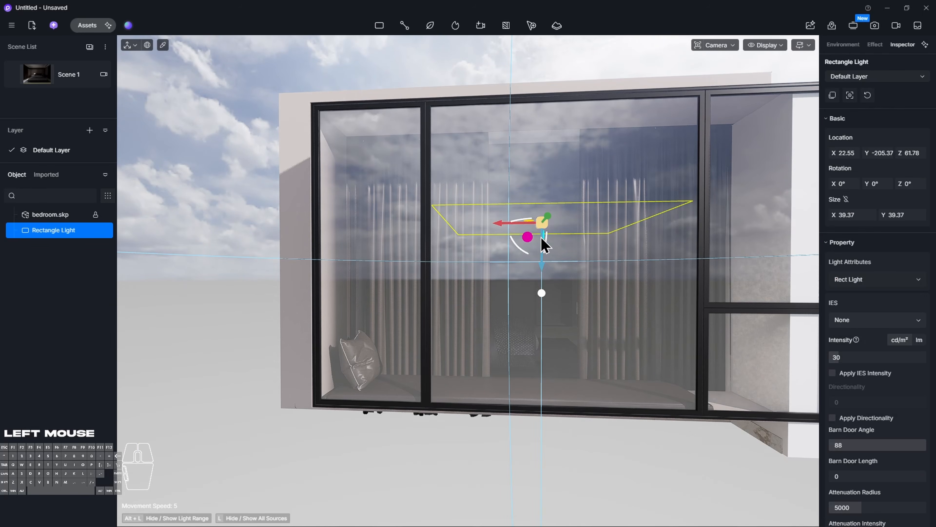
# Rotate the window light to about X 269°, Y 359°, Z 346° facing into the room, and lower it to about Z 48.46
pyautogui.moveTo(549, 243); pyautogui.dragTo(477, 371)
pyautogui.press('a')
pyautogui.moveTo(478, 370); pyautogui.dragTo(537, 265, button='right')
pyautogui.moveTo(537, 266); pyautogui.dragTo(635, 289)
pyautogui.press('w')
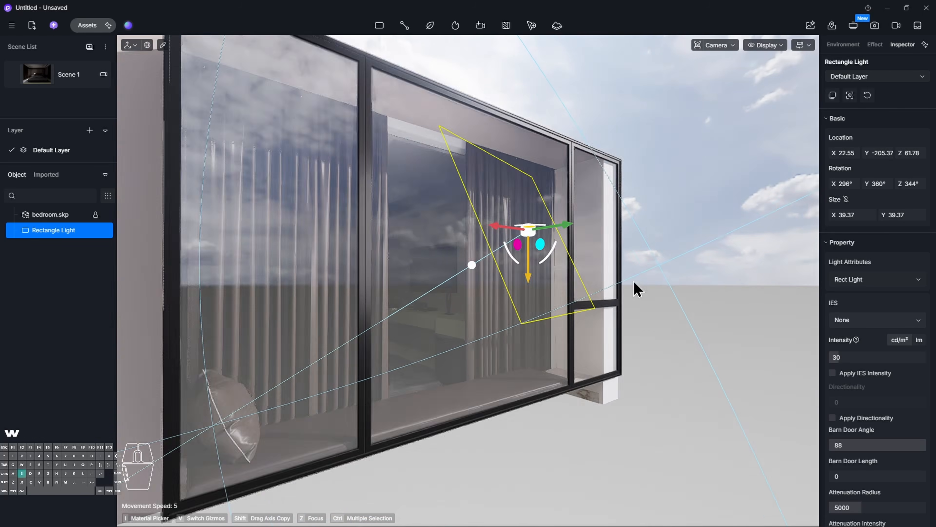
pyautogui.moveTo(514, 202); pyautogui.dragTo(547, 303)
# Stretch the window light vertically to a Y size of about 58.49
pyautogui.hotkey('shift', 'v')
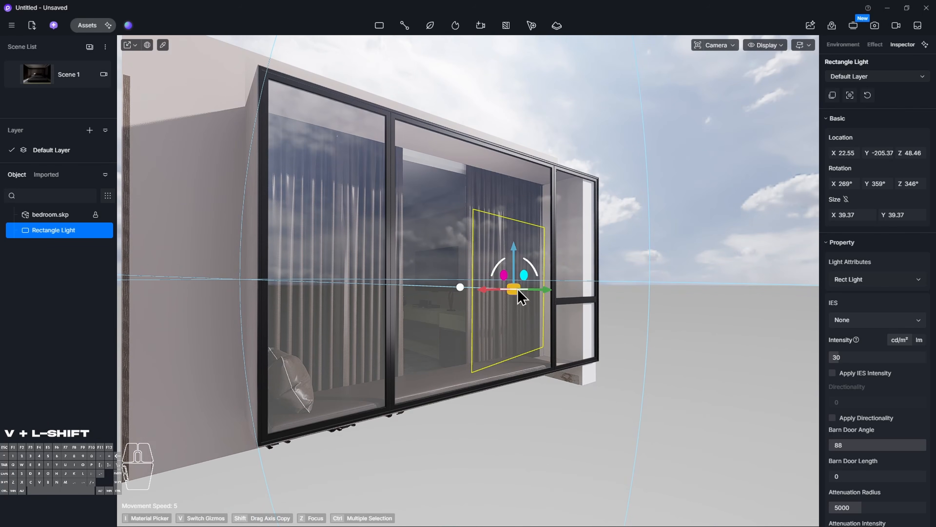
pyautogui.moveTo(518, 254); pyautogui.dragTo(516, 181)
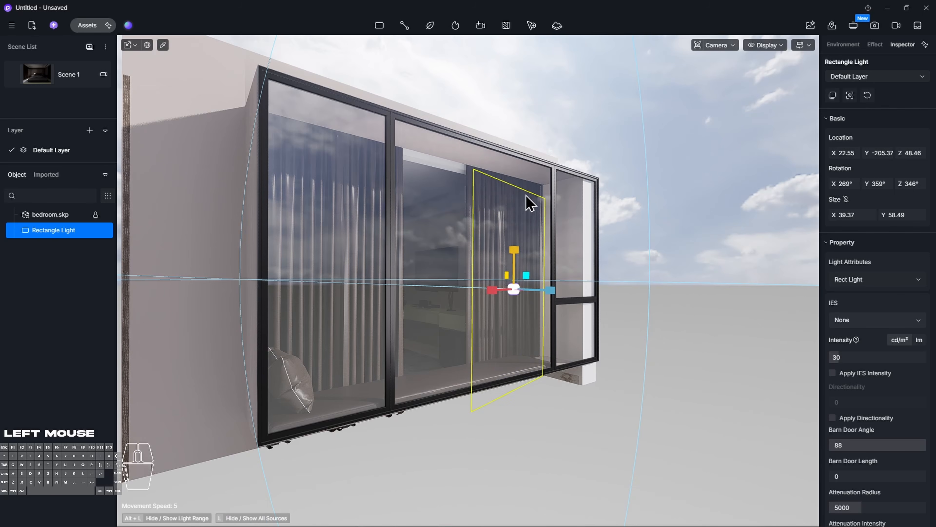
pyautogui.press('v')
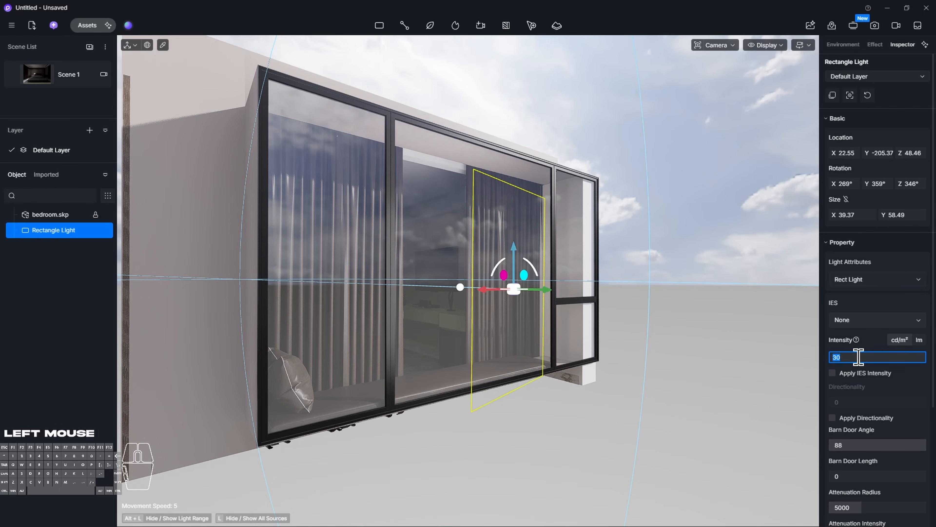
# Set the window light's intensity to 40 and raise its attenuation radius to about 7700
pyautogui.write('4')
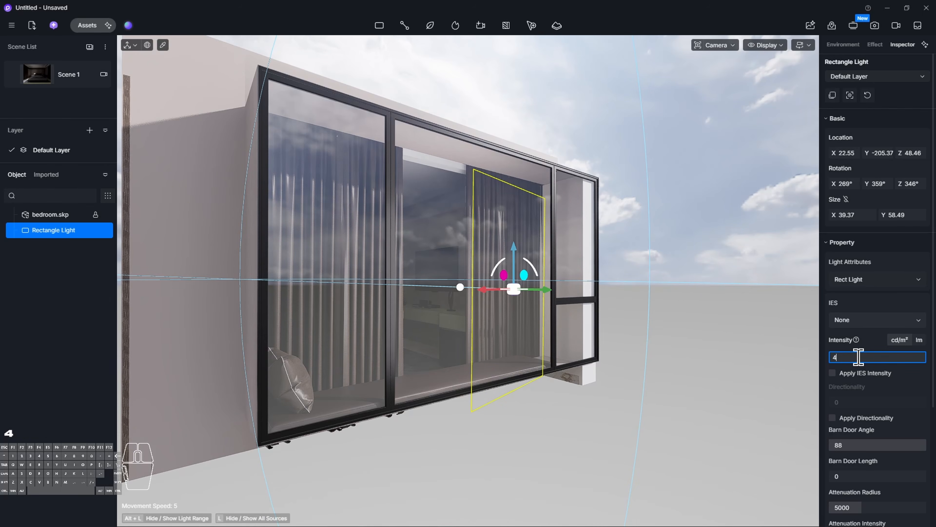
pyautogui.write('0')
pyautogui.press('Return')
pyautogui.scroll(-2, 867, 470)
pyautogui.moveTo(870, 449); pyautogui.dragTo(901, 449)
# Return inside to face the bed and turn off the camera's auto exposure
pyautogui.press('w')
pyautogui.moveTo(700, 387); pyautogui.dragTo(526, 387, button='right')
pyautogui.press('d')
pyautogui.press('w')
pyautogui.press('d')
pyautogui.press('s')
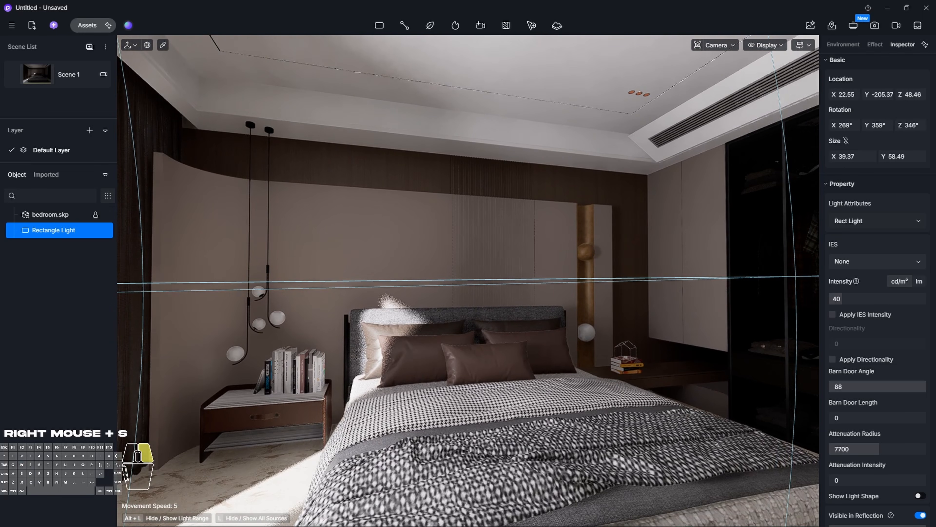
pyautogui.click(711, 47)
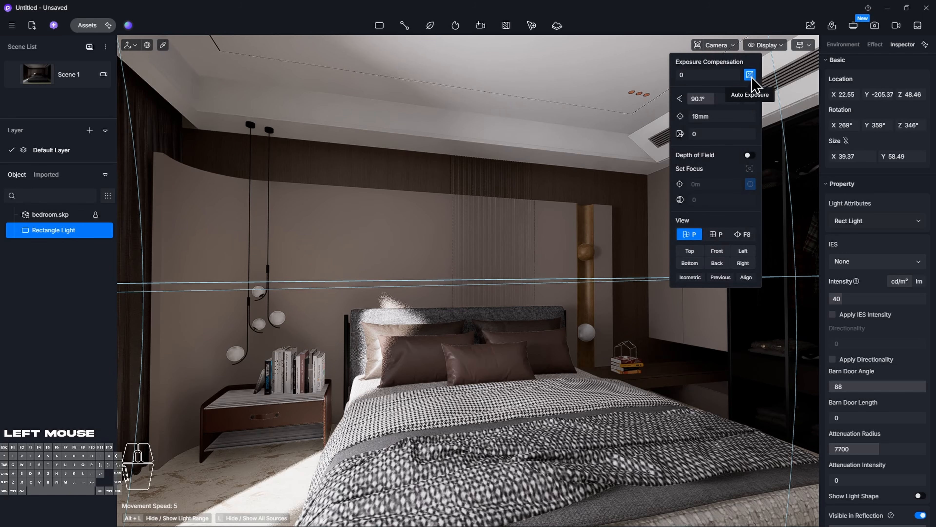
pyautogui.click(750, 76)
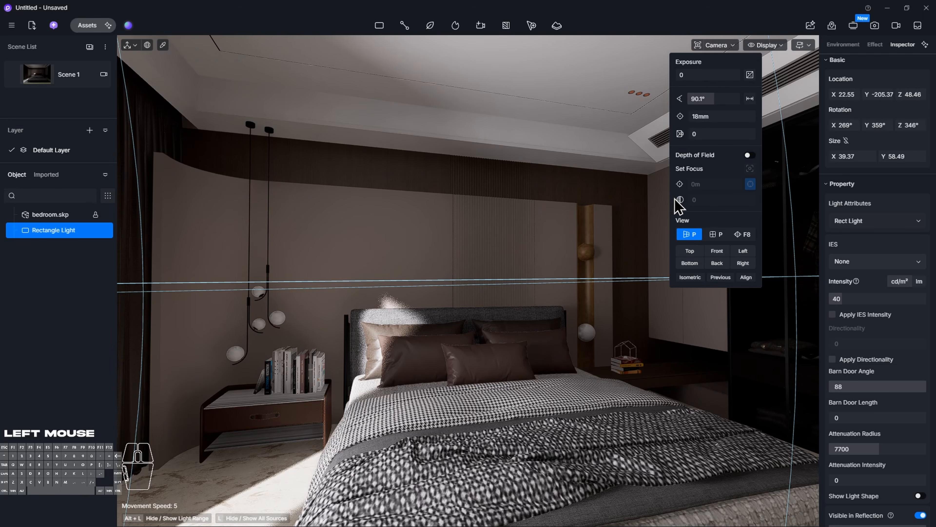
# Compare the dark bathroom view with auto exposure switched on, and turn it off again
pyautogui.moveTo(496, 284); pyautogui.dragTo(550, 284)
pyautogui.moveTo(494, 283); pyautogui.dragTo(585, 308, button='right')
pyautogui.press('x')
pyautogui.press('w')
pyautogui.press('d')
pyautogui.press('Escape')
pyautogui.press('w')
pyautogui.press('w')
pyautogui.press('d')
pyautogui.moveTo(700, 143); pyautogui.dragTo(624, 143, button='right')
pyautogui.click(718, 48)
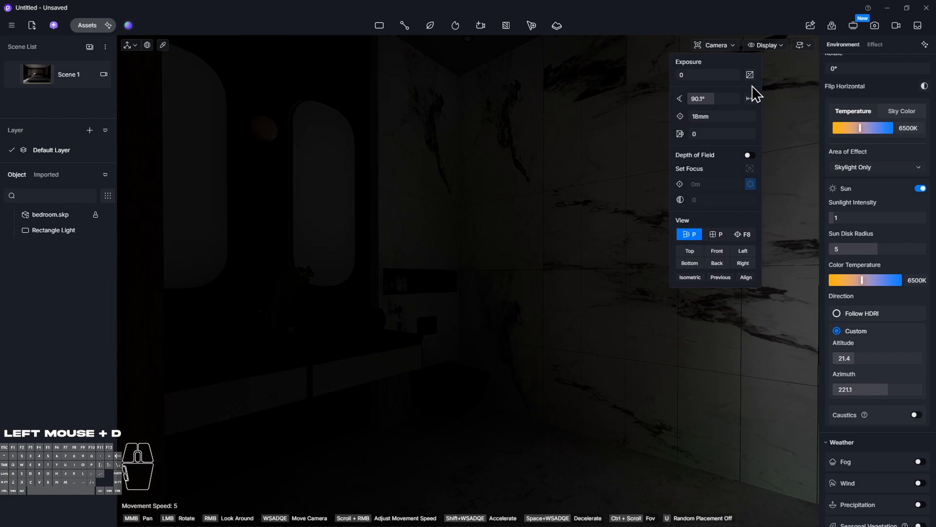
pyautogui.click(751, 75)
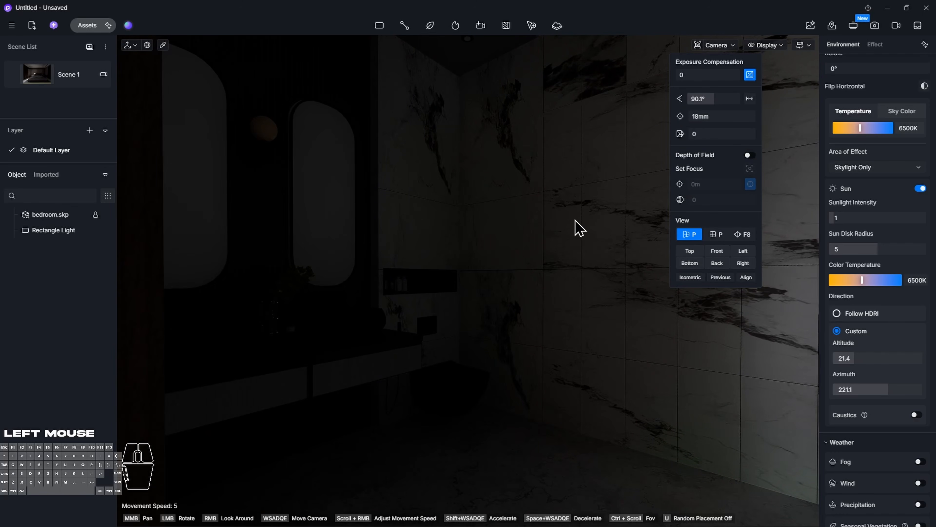
pyautogui.moveTo(578, 229); pyautogui.dragTo(572, 218, button='right')
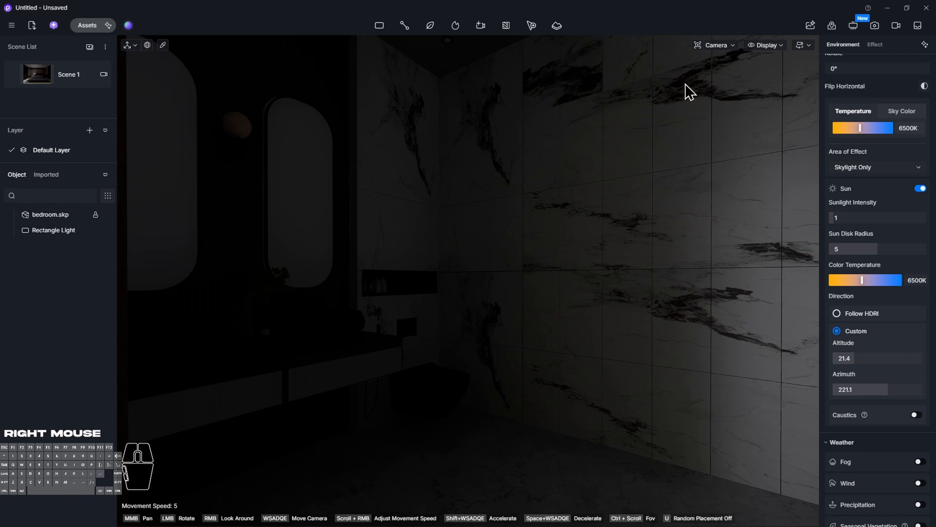
pyautogui.click(717, 46)
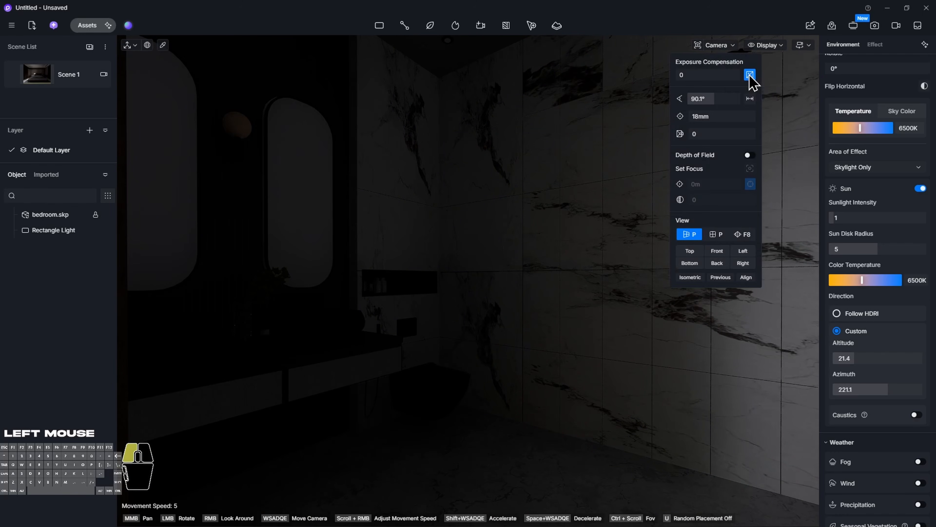
pyautogui.click(750, 75)
# Go back to the bedroom and place a second rectangle light on the ceiling above the bed
pyautogui.moveTo(547, 226); pyautogui.dragTo(792, 207, button='right')
pyautogui.press('w')
pyautogui.press('a')
pyautogui.press('a')
pyautogui.press('w')
pyautogui.press('a')
pyautogui.press('w')
pyautogui.press('q')
pyautogui.press('d')
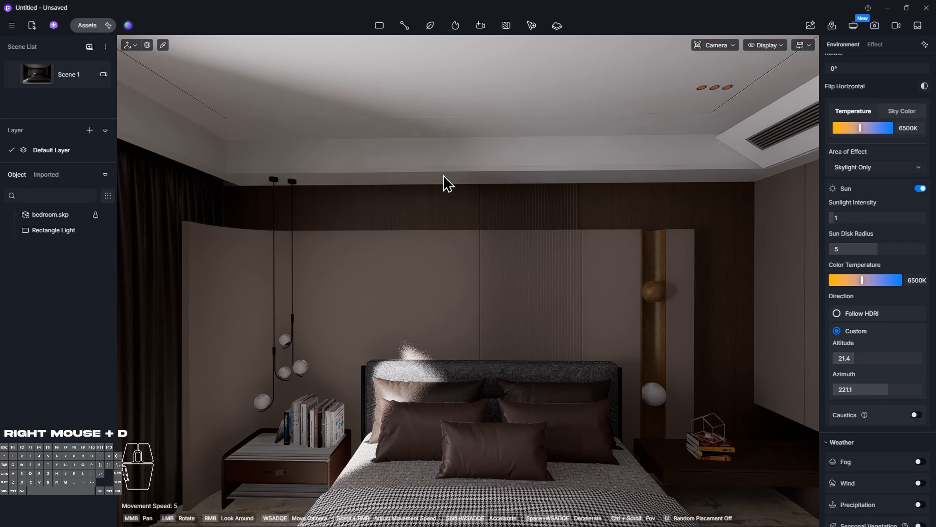
pyautogui.click(380, 25)
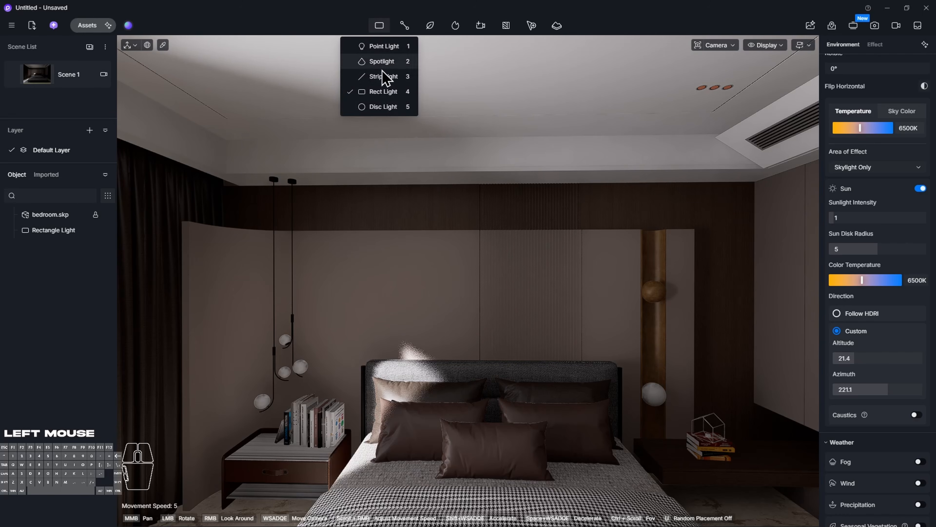
pyautogui.click(382, 93)
pyautogui.click(476, 50)
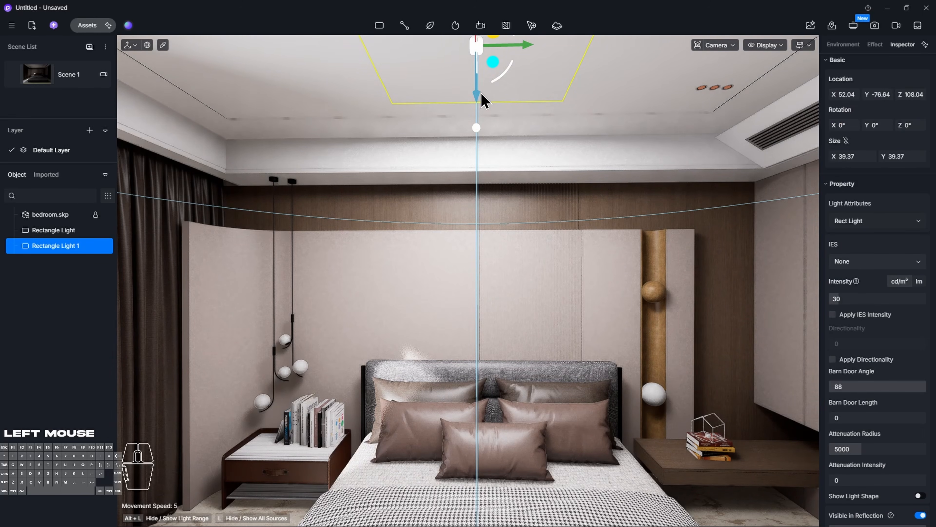
pyautogui.press('Escape')
# In the top view, move the ceiling light to about X 24.47, Y -71.84 over the bed
pyautogui.press('t')
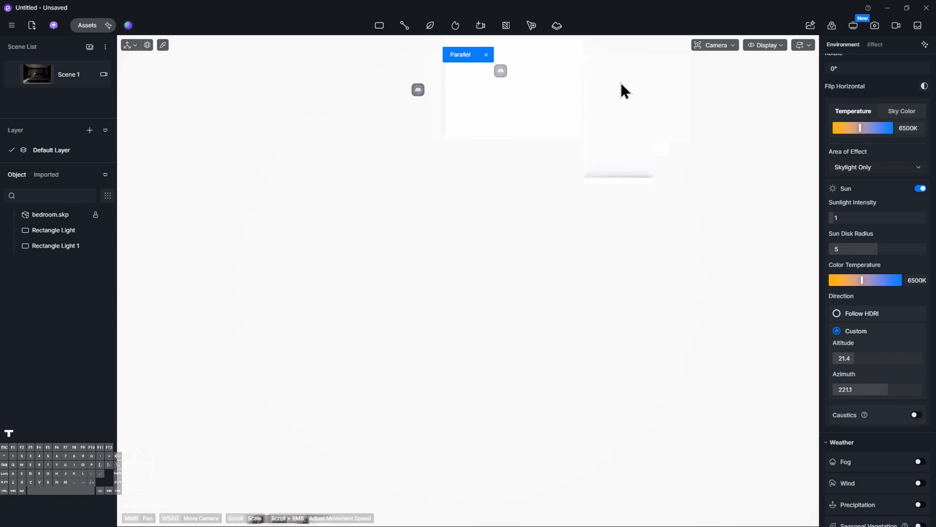
pyautogui.scroll(6, 564, 117)
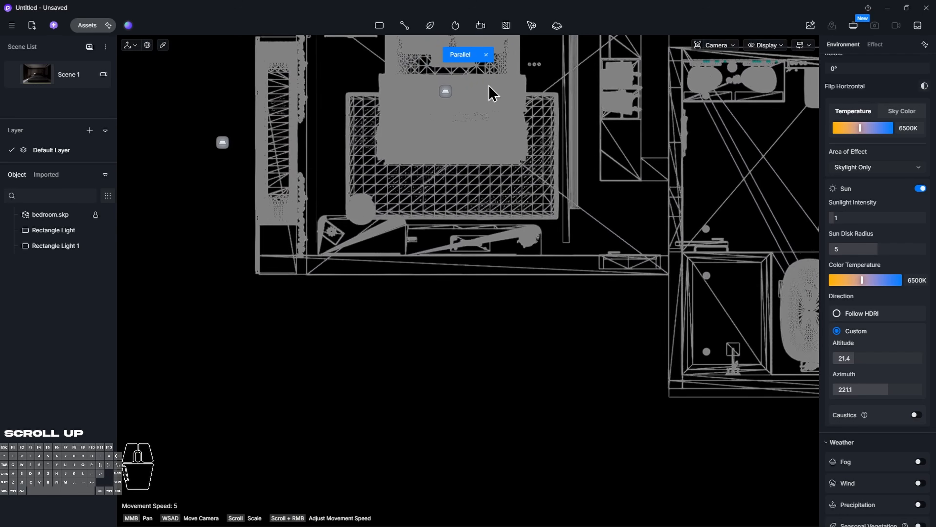
pyautogui.moveTo(491, 92); pyautogui.dragTo(531, 218, button='middle')
pyautogui.scroll(-5, 533, 163)
pyautogui.click(488, 168)
pyautogui.moveTo(486, 258); pyautogui.dragTo(489, 303)
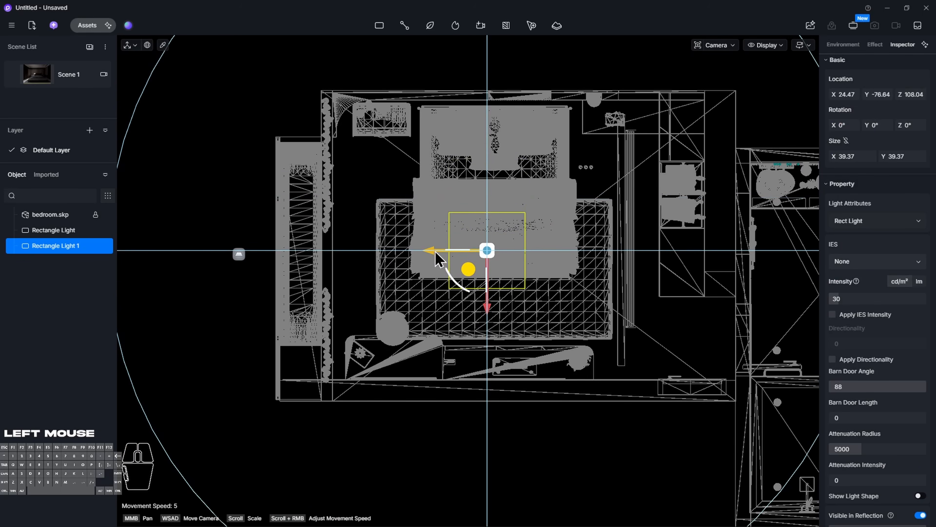
pyautogui.moveTo(436, 258); pyautogui.dragTo(445, 258)
# Enlarge the ceiling light to about 106.89 by 112.7 and shift it to about X 34.08, Y -84.48
pyautogui.press('v')
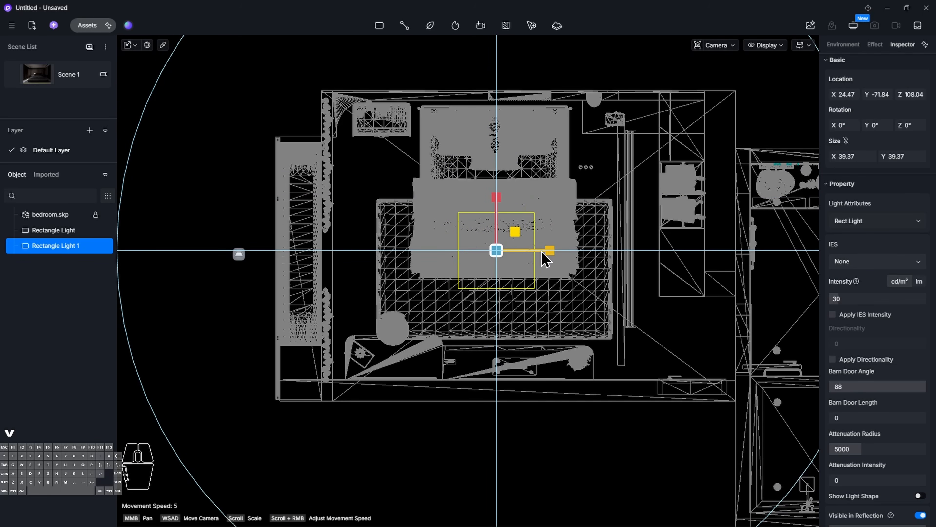
pyautogui.moveTo(545, 258); pyautogui.dragTo(640, 253)
pyautogui.moveTo(497, 198); pyautogui.dragTo(507, 119)
pyautogui.press('v')
pyautogui.moveTo(493, 304); pyautogui.dragTo(457, 242)
pyautogui.press('v')
pyautogui.moveTo(551, 242); pyautogui.dragTo(577, 240)
pyautogui.moveTo(497, 179); pyautogui.dragTo(498, 152)
pyautogui.press('v')
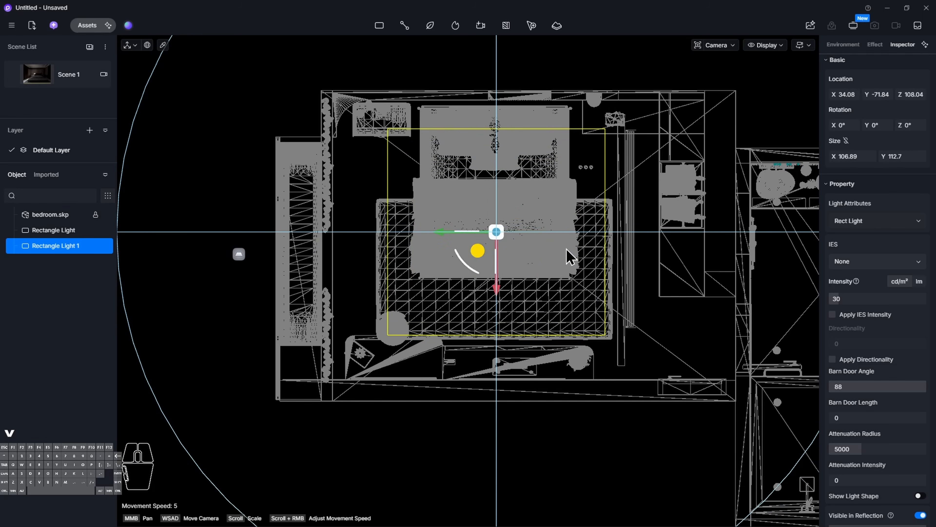
pyautogui.moveTo(465, 233); pyautogui.dragTo(416, 235)
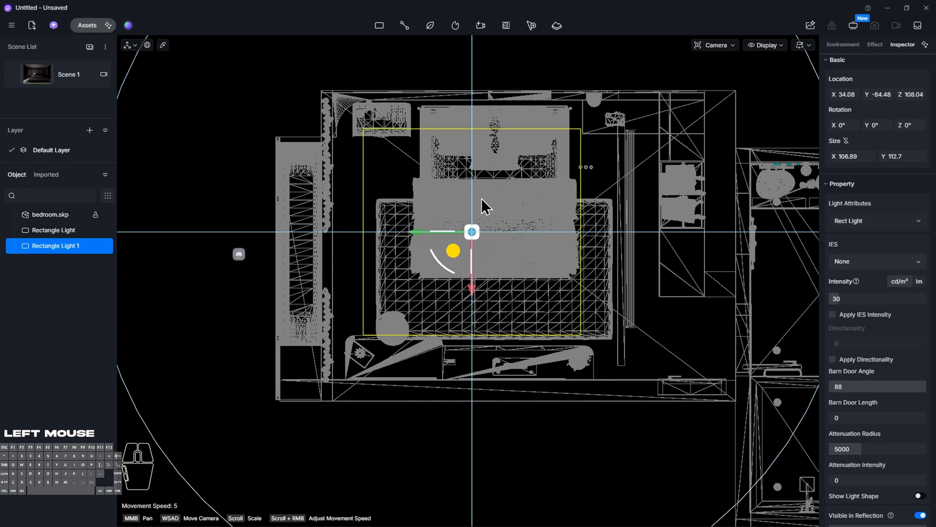
# Return to the perspective view and set the ceiling light's intensity to 2
pyautogui.press('p')
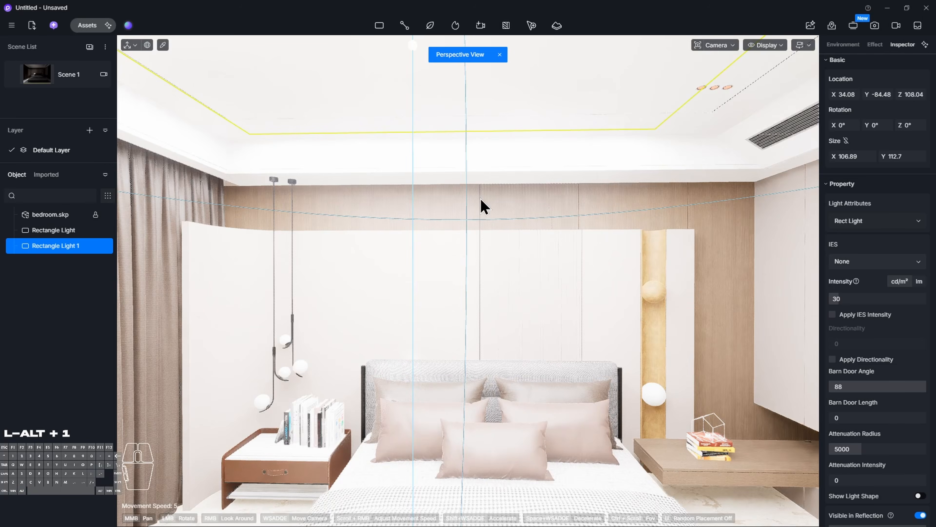
pyautogui.click(872, 298)
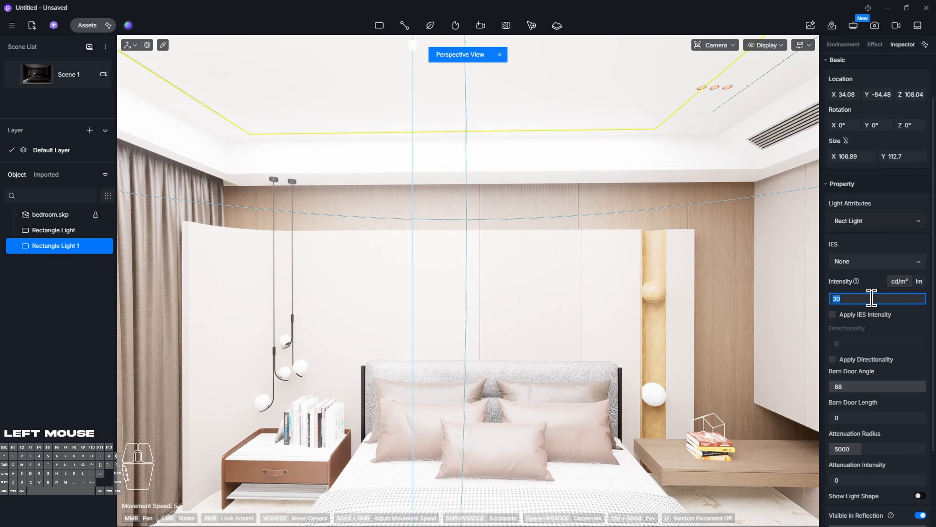
pyautogui.write('2')
pyautogui.press('Return')
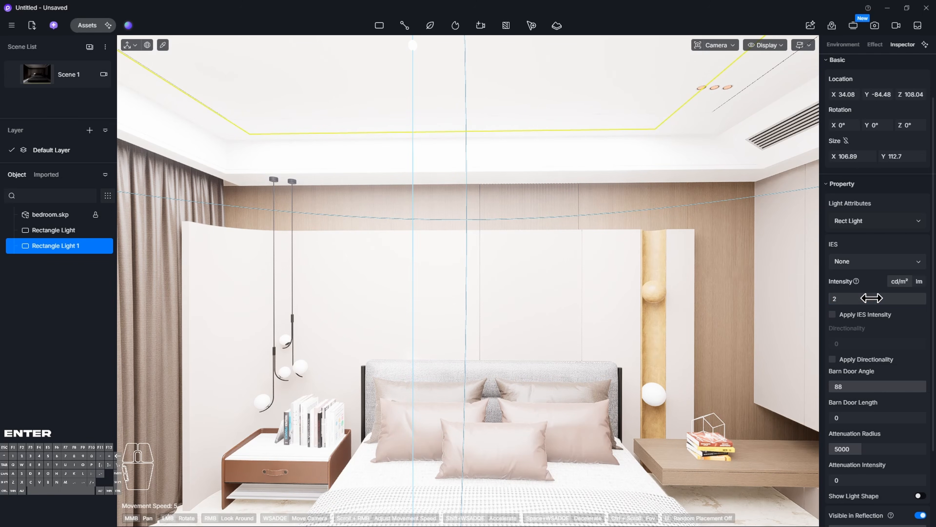
# Frame the whole bed from the front, with both nightstands and the ceiling edge in view
pyautogui.press('e')
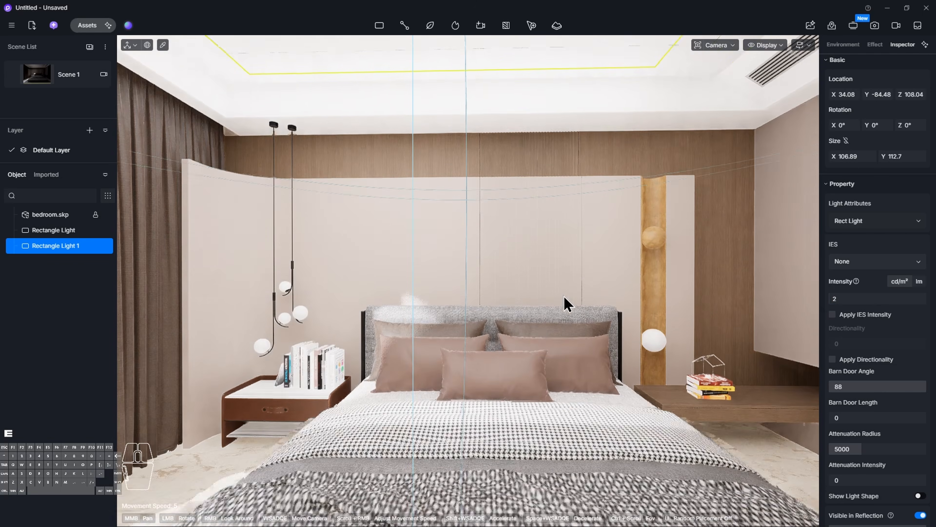
pyautogui.moveTo(564, 295)
pyautogui.mouseDown(button='right')
pyautogui.moveTo(623, 295)
pyautogui.moveTo(564, 296)
pyautogui.mouseUp(button='right')
pyautogui.press('a')
pyautogui.press('s')
pyautogui.press('a')
pyautogui.press('d')
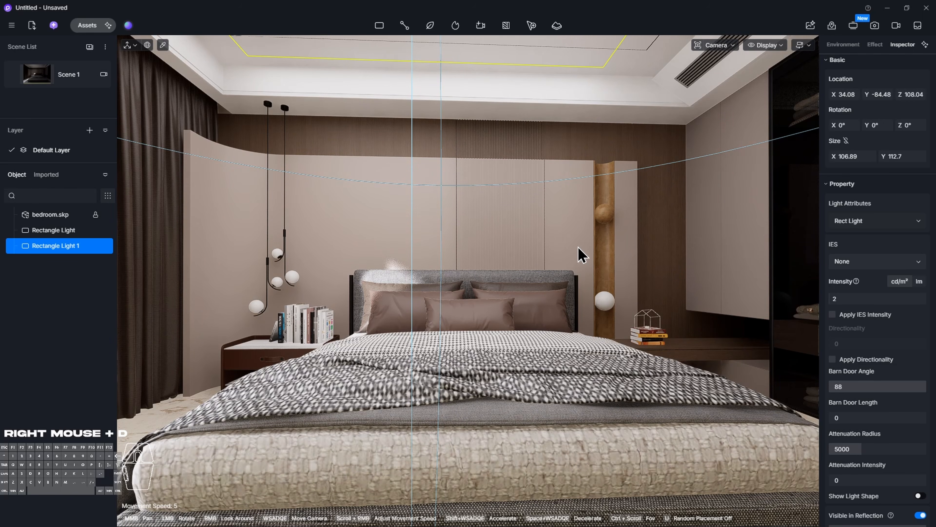
# Resize the bedroom ceiling light to about 103.87 by 131.09 and shift it to about Y -78.94
pyautogui.moveTo(468, 281); pyautogui.dragTo(460, 192, button='right')
pyautogui.moveTo(487, 67); pyautogui.dragTo(586, 64)
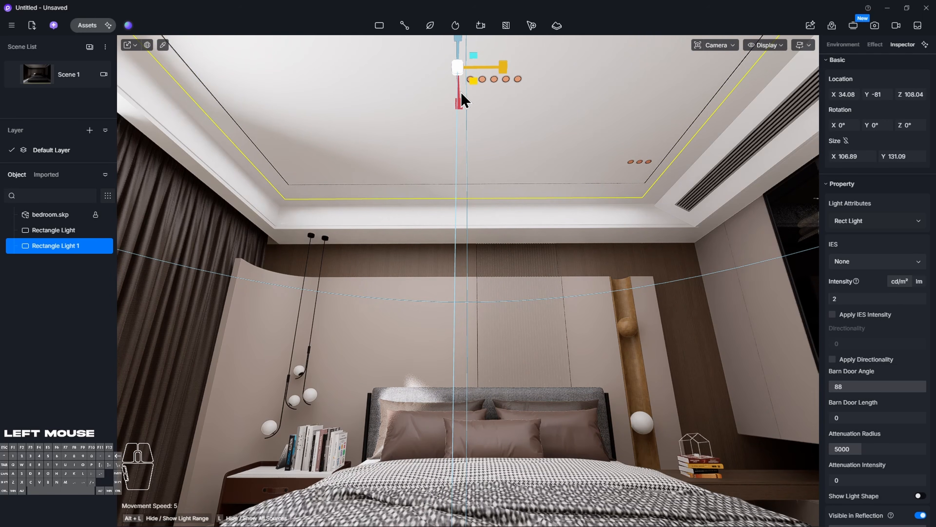
pyautogui.press('v')
pyautogui.moveTo(512, 68); pyautogui.dragTo(466, 97)
pyautogui.press('v')
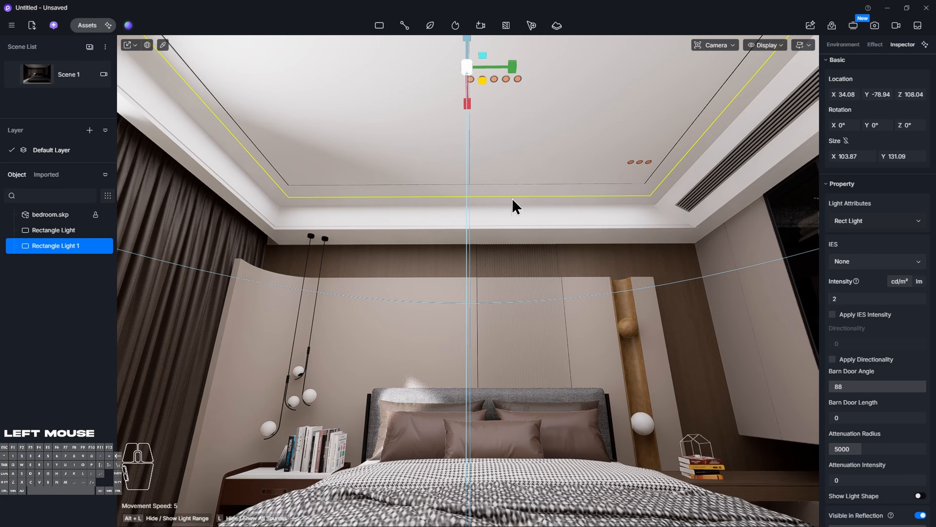
# Set the bedroom ceiling light's intensity to 1
pyautogui.click(516, 205)
pyautogui.click(468, 69)
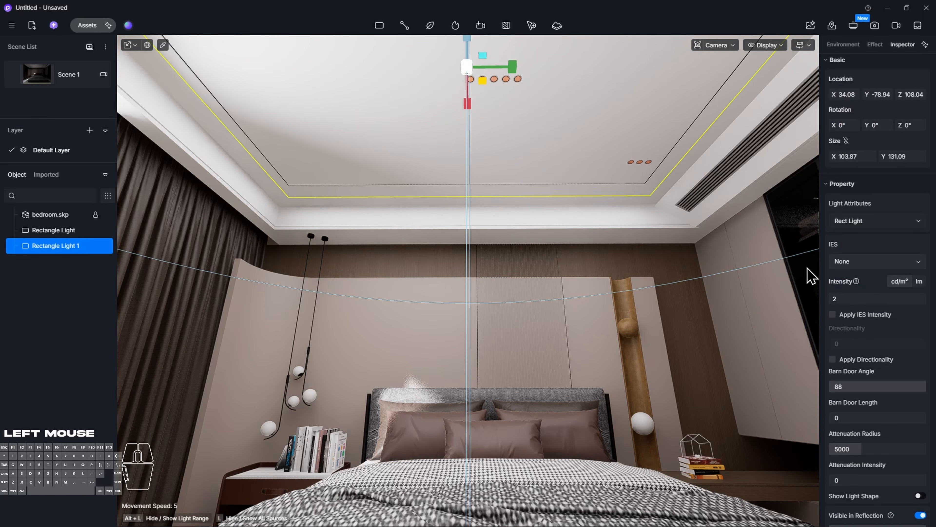
pyautogui.press('Return')
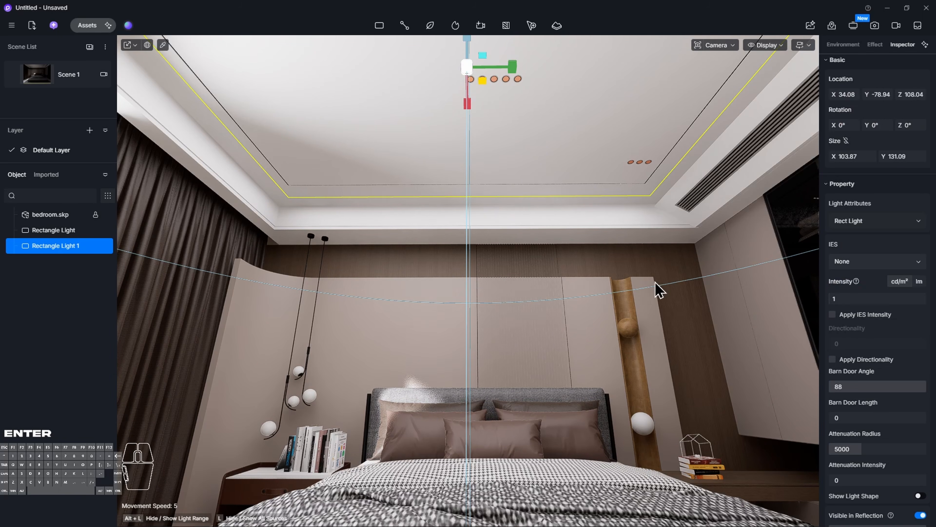
# Deselect the light and travel from the bedroom into the bathroom to examine the window with blinds
pyautogui.moveTo(573, 303); pyautogui.dragTo(565, 275, button='right')
pyautogui.press('d')
pyautogui.press('w')
pyautogui.press('Escape')
pyautogui.press('a')
pyautogui.press('w')
pyautogui.press('d')
pyautogui.press('w')
pyautogui.press('a')
pyautogui.press('w')
pyautogui.press('q')
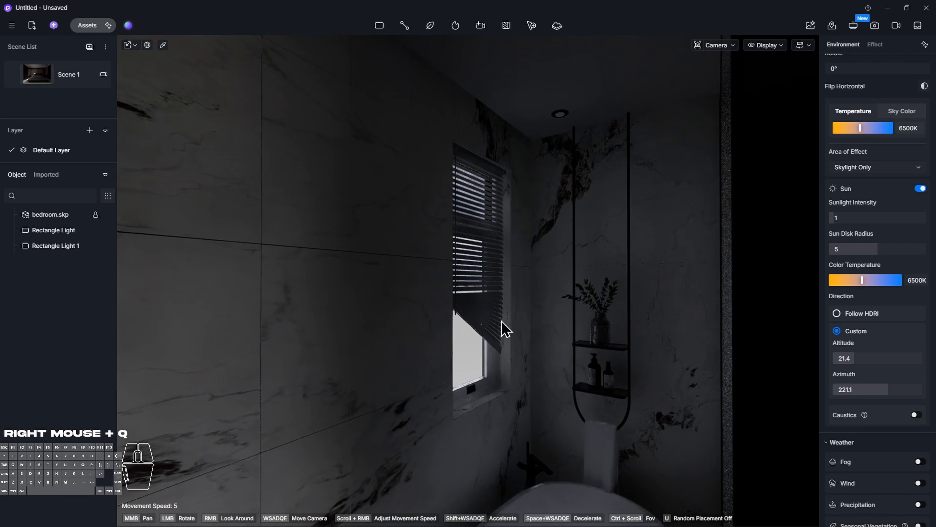
pyautogui.press('w')
# Place a rectangle light outside the bathroom window and rotate it upright to 90° about X
pyautogui.moveTo(477, 317); pyautogui.dragTo(456, 295, button='right')
pyautogui.press('s')
pyautogui.press('d')
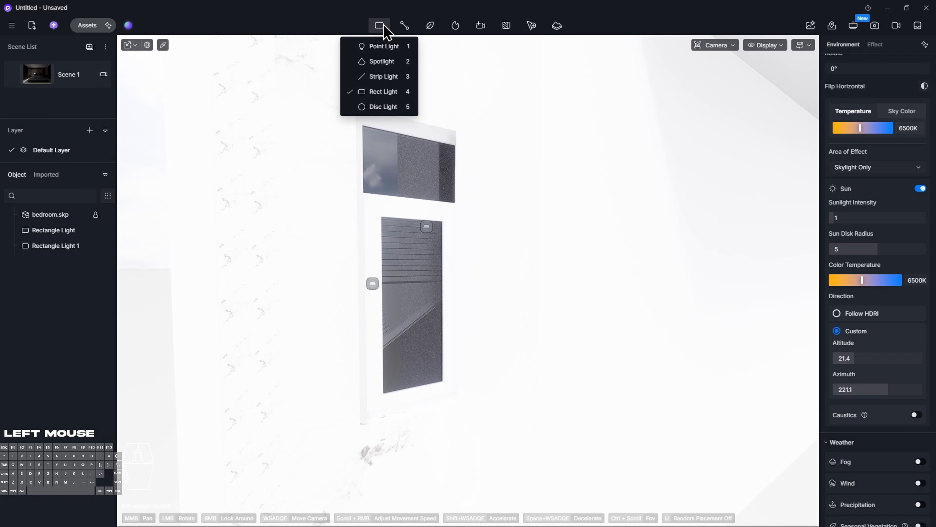
pyautogui.click(382, 97)
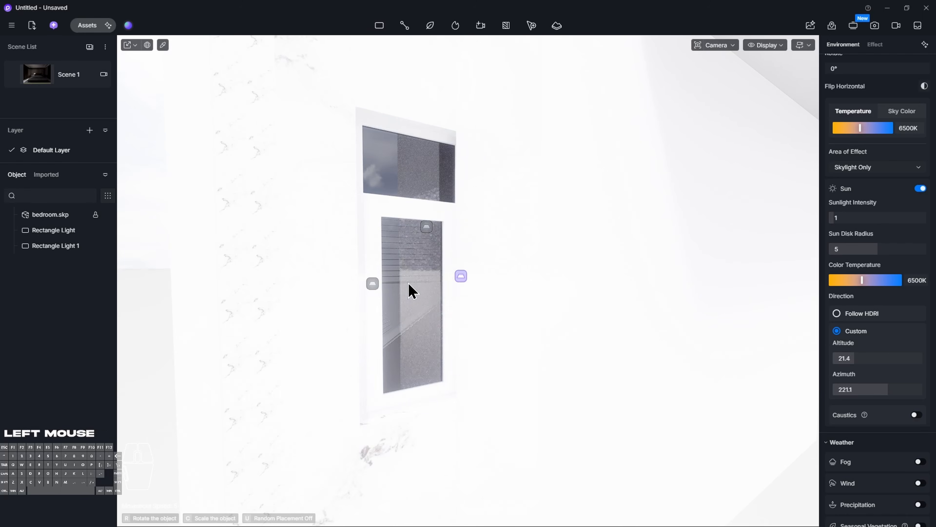
pyautogui.click(401, 294)
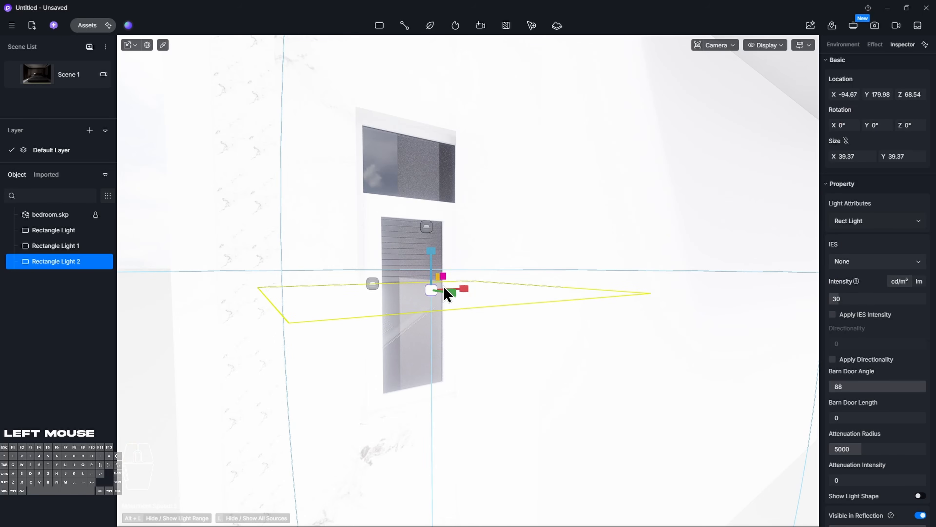
pyautogui.moveTo(443, 266); pyautogui.dragTo(443, 319)
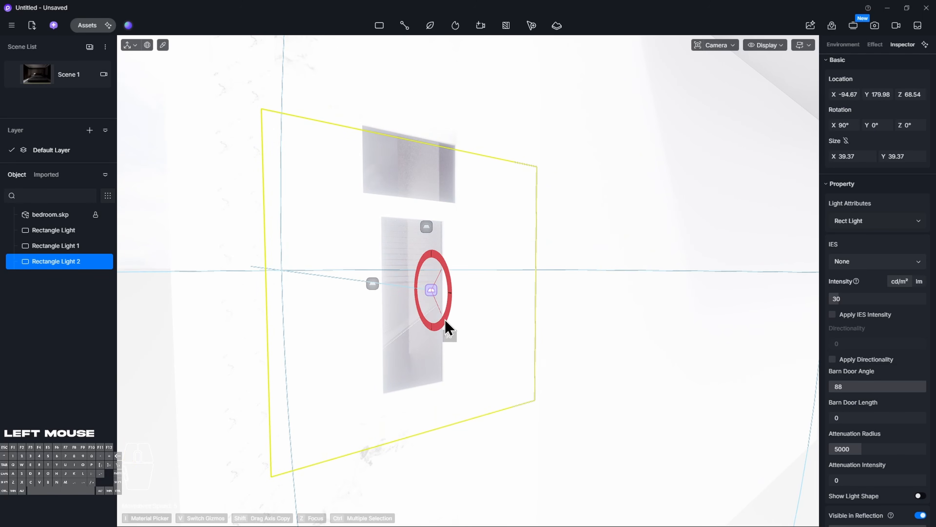
# Fit the window light to about 19.59 by 55.94 with 29° Z rotation, and set its intensity to 60 and attenuation radius to 7775
pyautogui.moveTo(389, 294); pyautogui.dragTo(334, 294)
pyautogui.moveTo(475, 376); pyautogui.dragTo(444, 425)
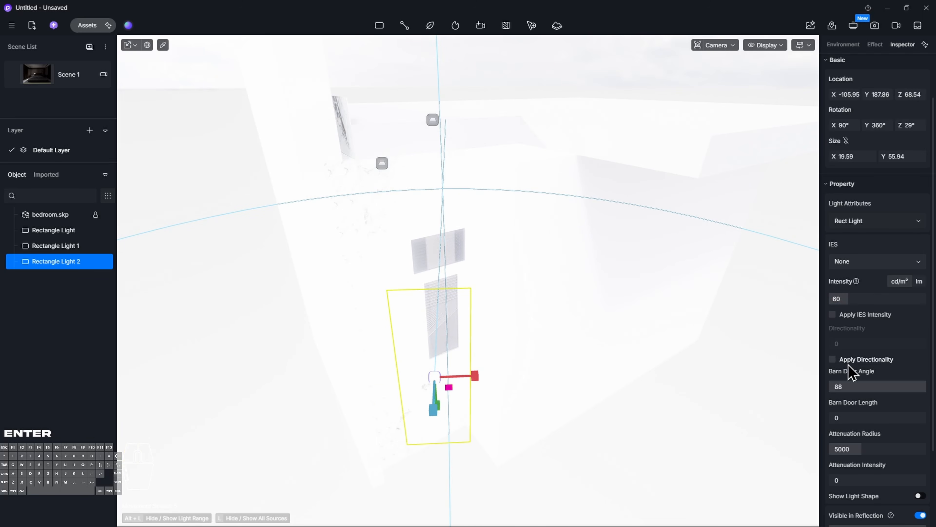
pyautogui.moveTo(881, 447); pyautogui.dragTo(892, 447)
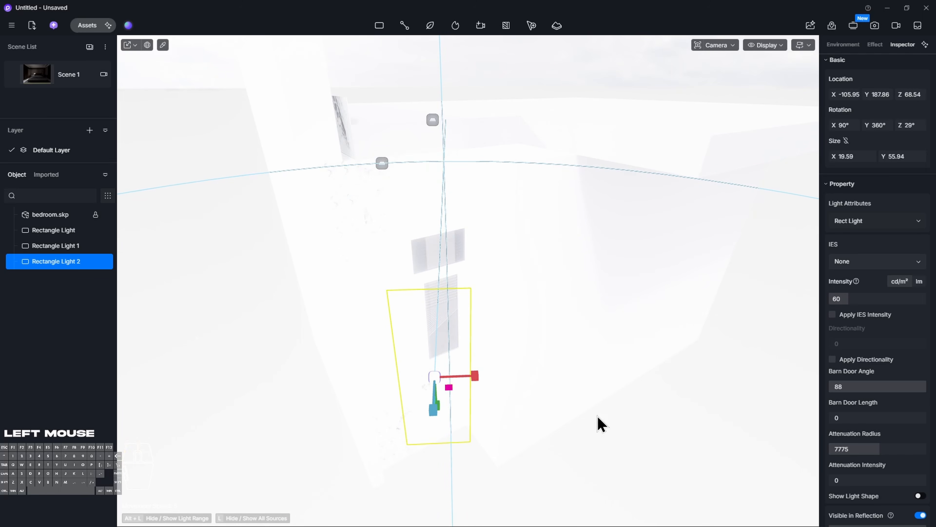
# Examine the window light's effect from inside the bathroom, around the vanity, bathtub and marble walls
pyautogui.press('w')
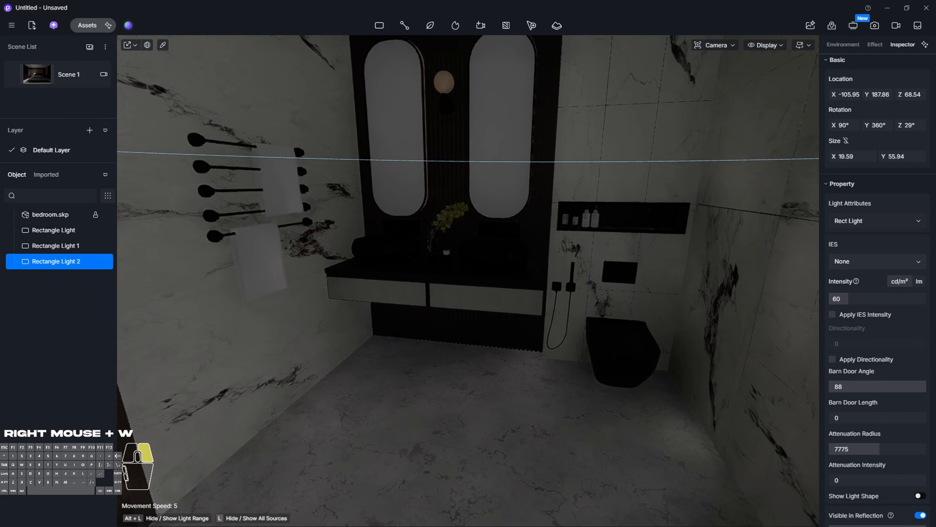
pyautogui.press('z')
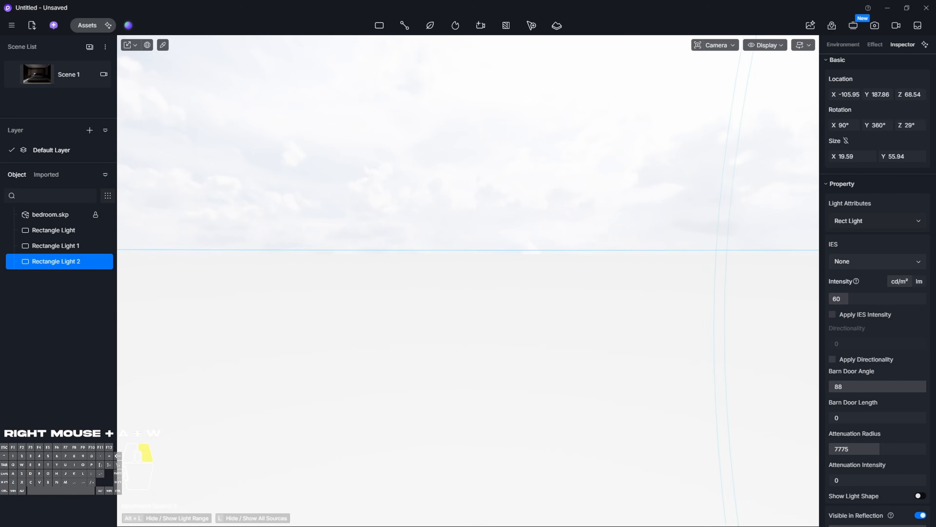
pyautogui.press('s')
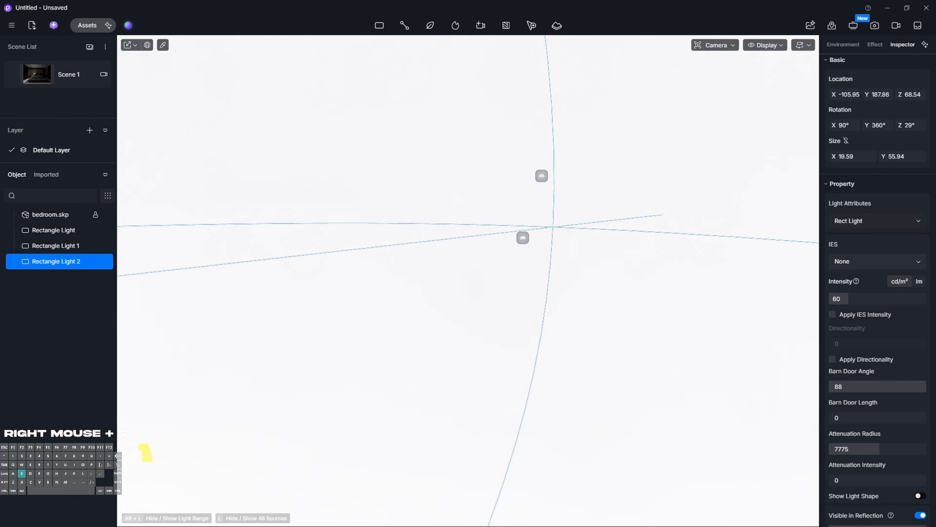
pyautogui.press('w')
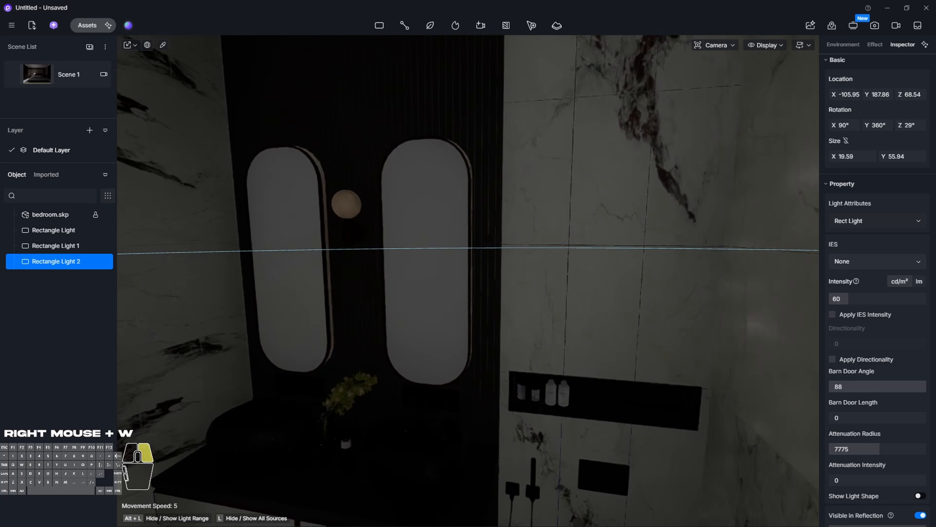
pyautogui.press('d')
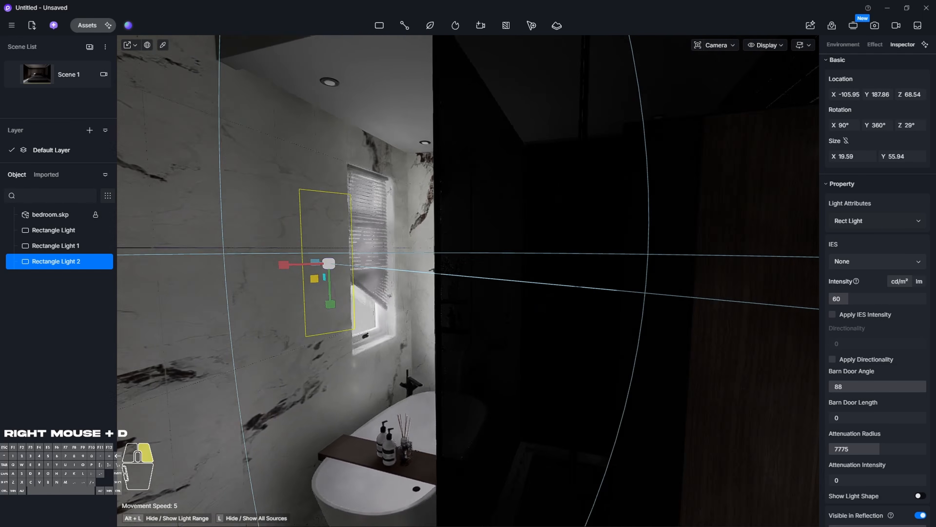
pyautogui.press('s')
pyautogui.press('w')
pyautogui.press('s')
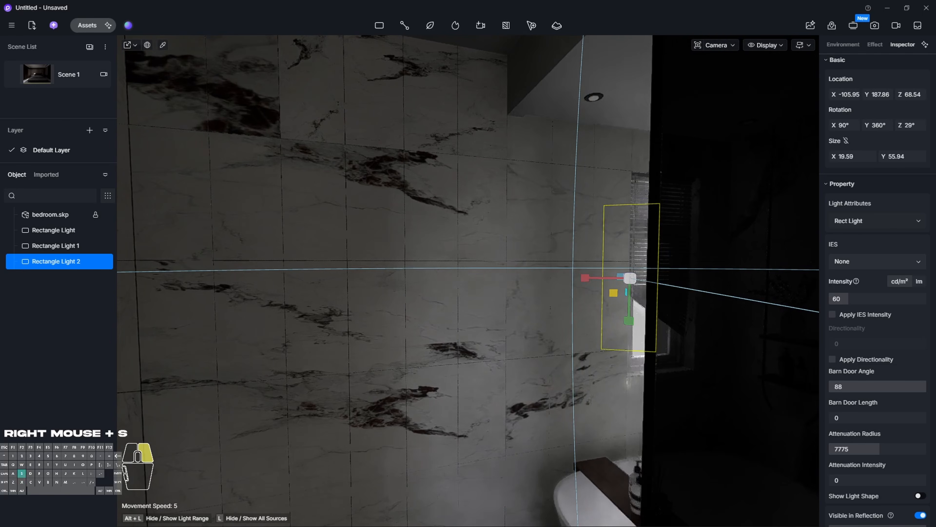
# Try a spotlight at the bathroom ceiling's recessed downlight and delete it
pyautogui.moveTo(451, 285); pyautogui.dragTo(362, 254, button='right')
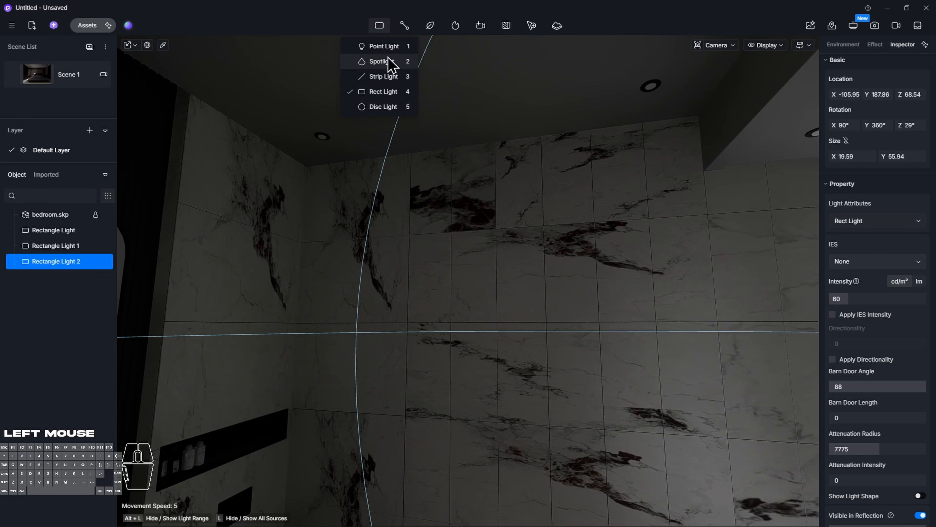
pyautogui.click(373, 55)
pyautogui.click(651, 92)
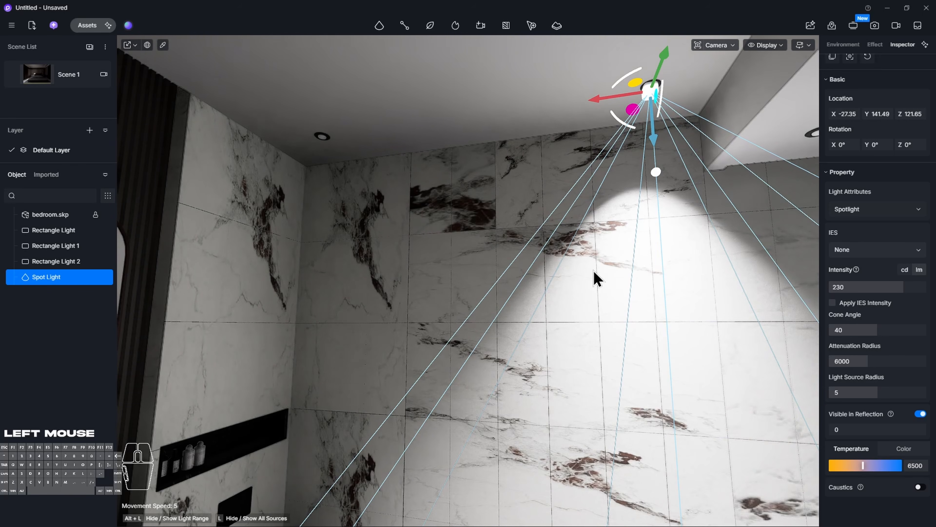
pyautogui.press('Delete')
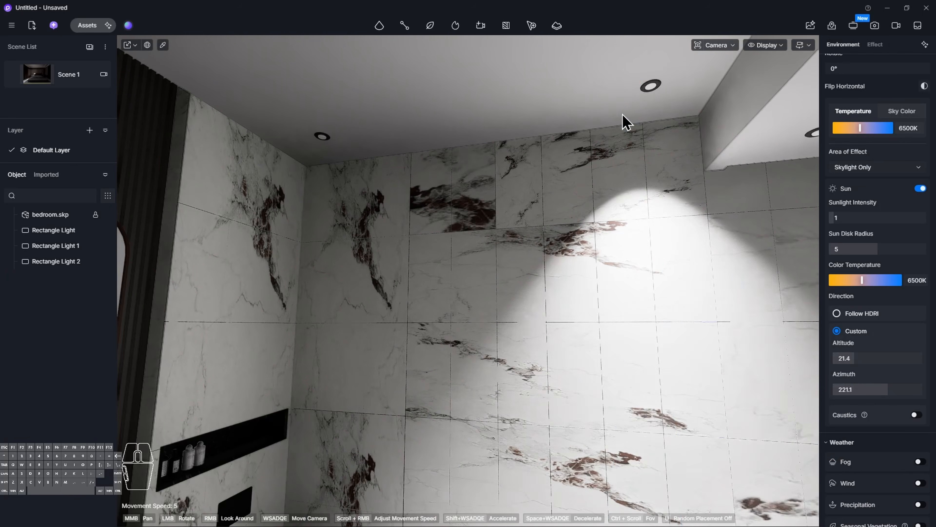
# Place a rectangle light beneath the bathroom ceiling at about X 18.06, Y 119.96 and set its intensity to 2
pyautogui.click(380, 27)
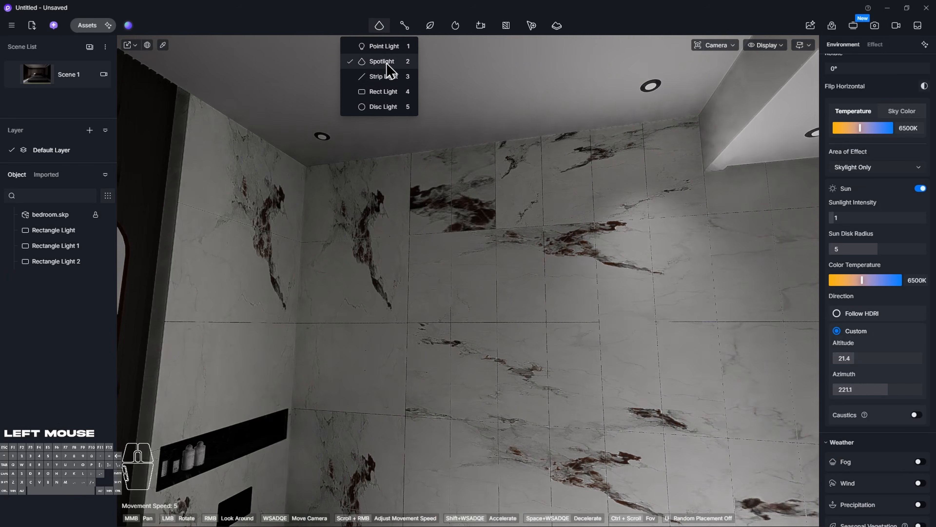
pyautogui.click(387, 92)
pyautogui.click(402, 54)
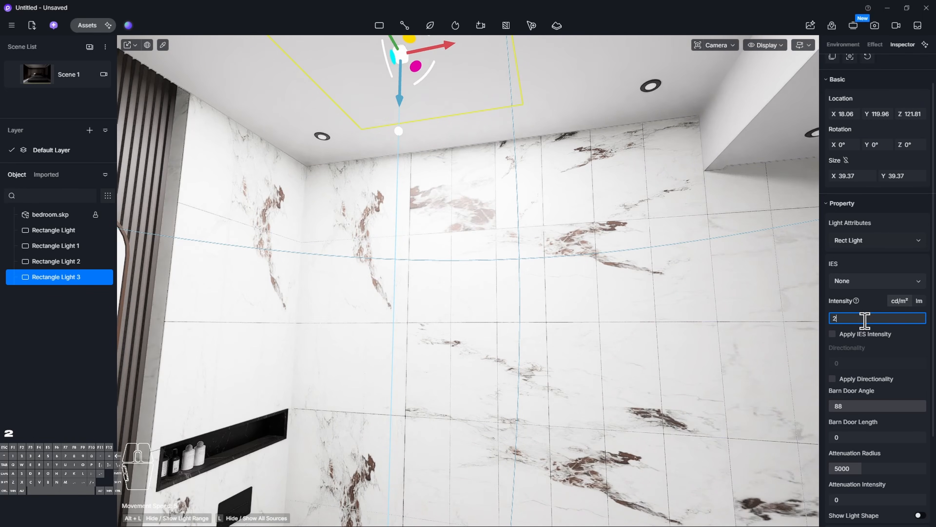
pyautogui.press('y')
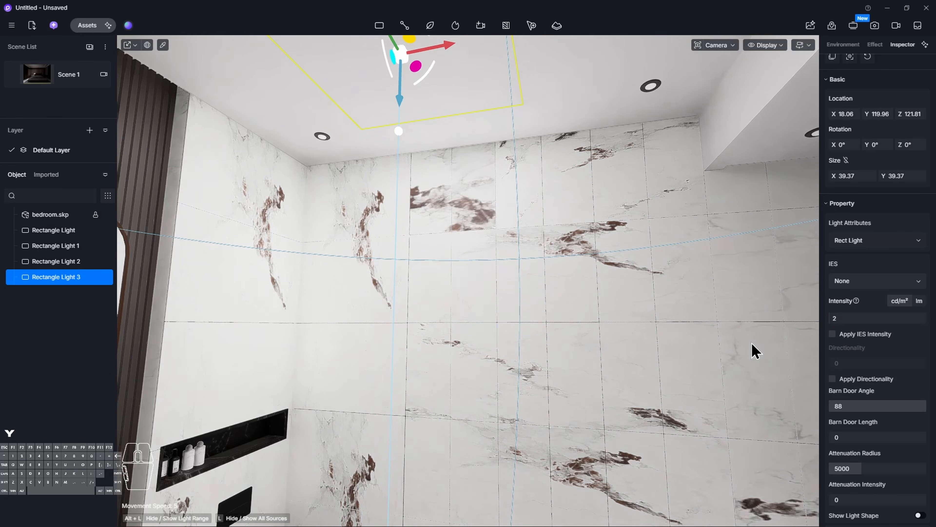
# In the top view, enlarge the bathroom ceiling light to about 91.43 by 71.43 and move it to about X 14.86, Y 97.21
pyautogui.press('t')
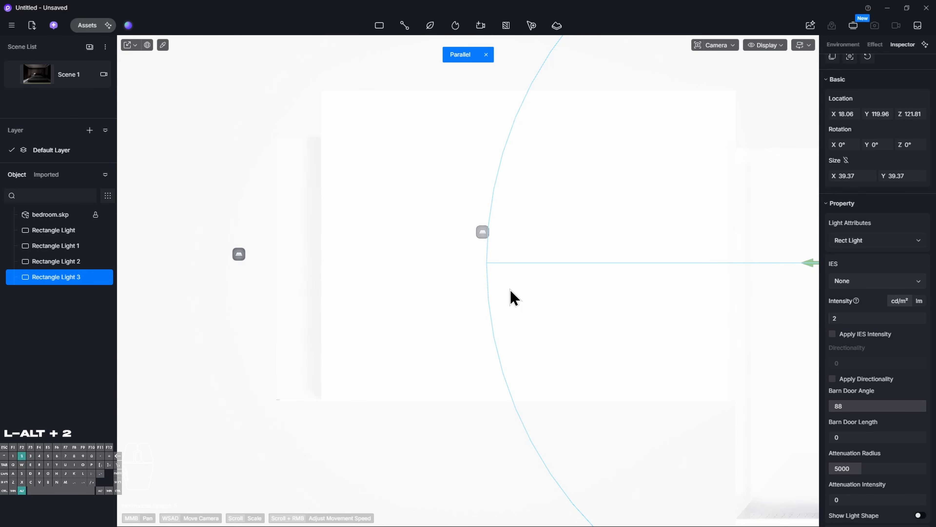
pyautogui.hotkey('alt', '2')
pyautogui.scroll(4, 610, 213)
pyautogui.moveTo(700, 281); pyautogui.dragTo(516, 292, button='middle')
pyautogui.moveTo(751, 370); pyautogui.dragTo(576, 297, button='middle')
pyautogui.moveTo(599, 272); pyautogui.dragTo(569, 283)
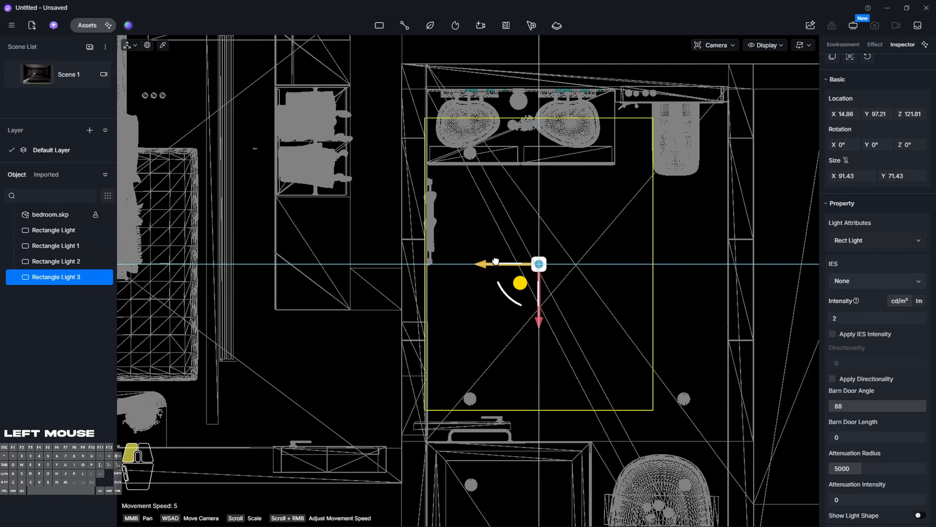
# In perspective, copy the ceiling light to the lower bathtub ceiling at about X -88.63, Y 102.25, Z 107.84, with intensity 1
pyautogui.hotkey('alt', '1')
pyautogui.press('e')
pyautogui.moveTo(534, 203); pyautogui.dragTo(574, 184, button='right')
pyautogui.press('q')
pyautogui.keyDown('shift'); pyautogui.moveTo(373, 127); pyautogui.dragTo(369, 271); pyautogui.keyUp('shift')
pyautogui.moveTo(314, 208); pyautogui.dragTo(605, 271)
pyautogui.moveTo(660, 319); pyautogui.dragTo(660, 304)
pyautogui.moveTo(659, 304); pyautogui.dragTo(384, 293, button='right')
pyautogui.press('s')
pyautogui.moveTo(435, 264); pyautogui.dragTo(455, 263)
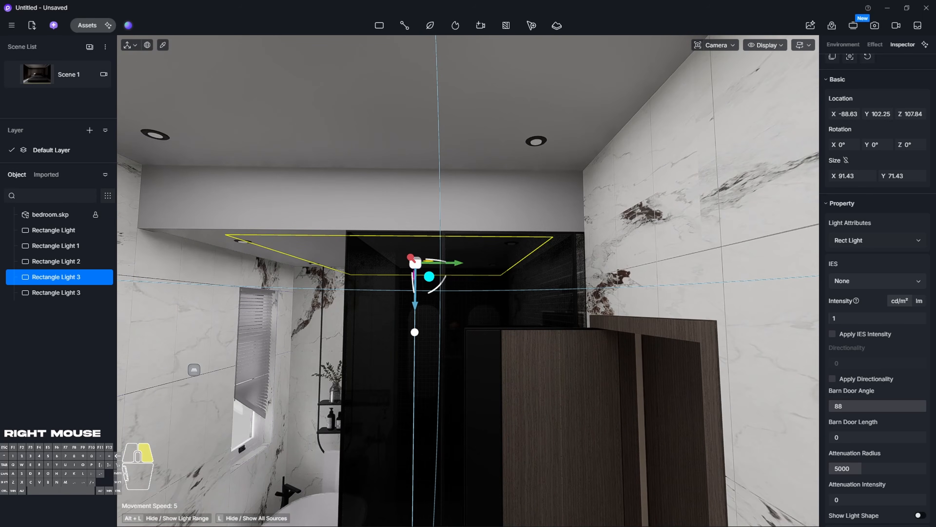
# Return to the bedroom and view the corner with the nightstand, wall cabinets and glass wardrobe
pyautogui.moveTo(414, 252); pyautogui.dragTo(624, 382, button='right')
pyautogui.press('w')
pyautogui.press('a')
pyautogui.press('w')
pyautogui.press('a')
pyautogui.press('s')
pyautogui.press('a')
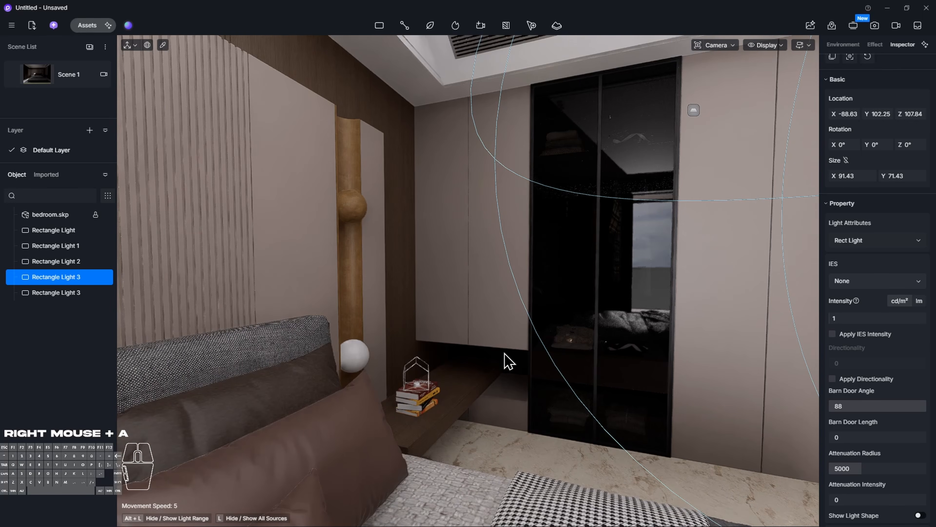
# Place a strip light in the gap under the wall cabinets beside the nightstand
pyautogui.moveTo(504, 354); pyautogui.dragTo(540, 360, button='right')
pyautogui.press('s')
pyautogui.press('d')
pyautogui.press('w')
pyautogui.press('a')
pyautogui.press('s')
pyautogui.press('q')
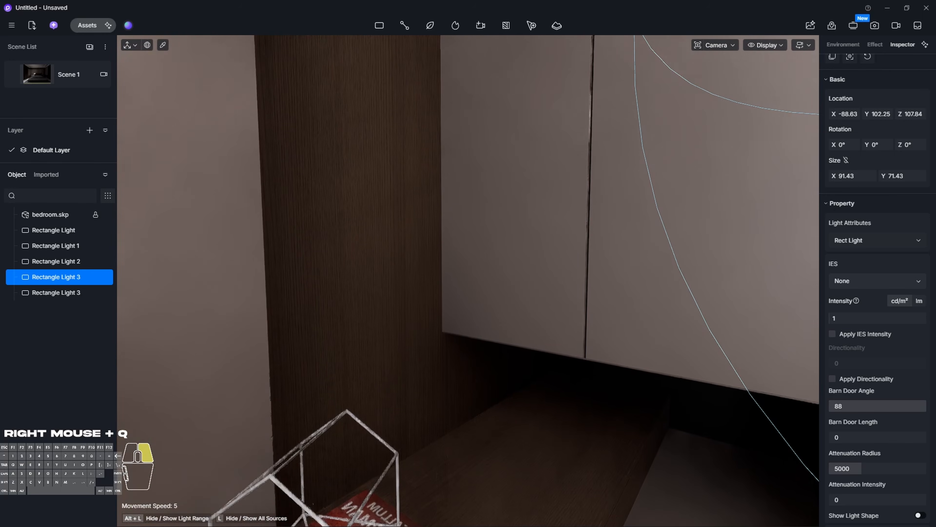
pyautogui.click(387, 29)
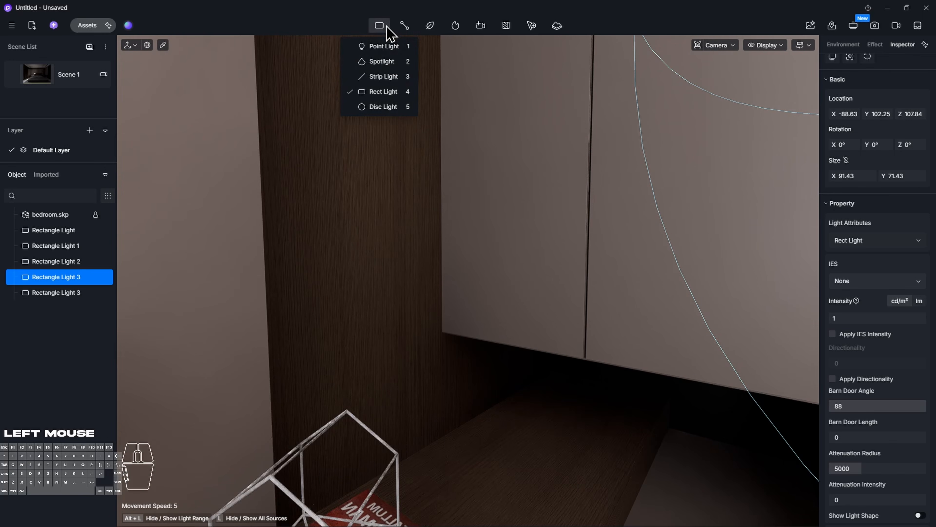
pyautogui.click(390, 78)
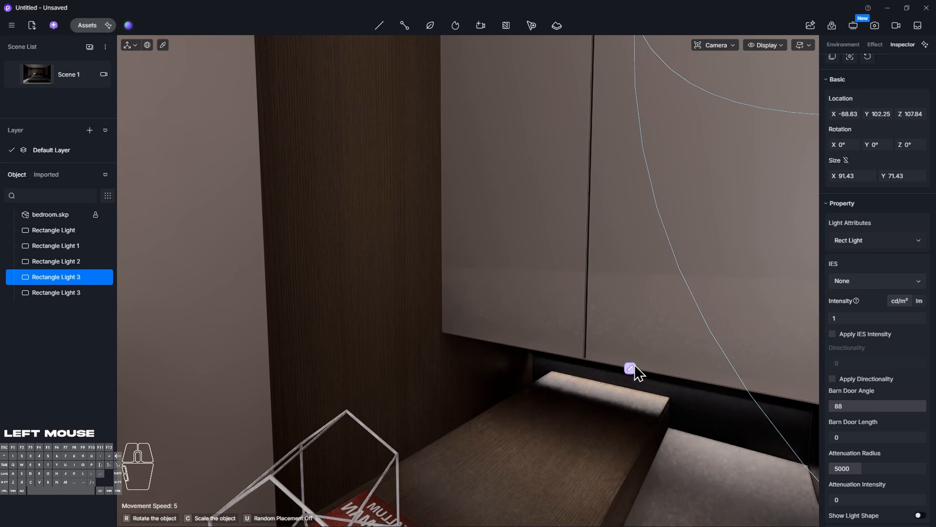
pyautogui.click(633, 372)
# Move the strip light to about Y 17.3 and lower it slightly beneath the cabinet's underside
pyautogui.press('e')
pyautogui.moveTo(633, 371); pyautogui.dragTo(458, 318, button='right')
pyautogui.press('a')
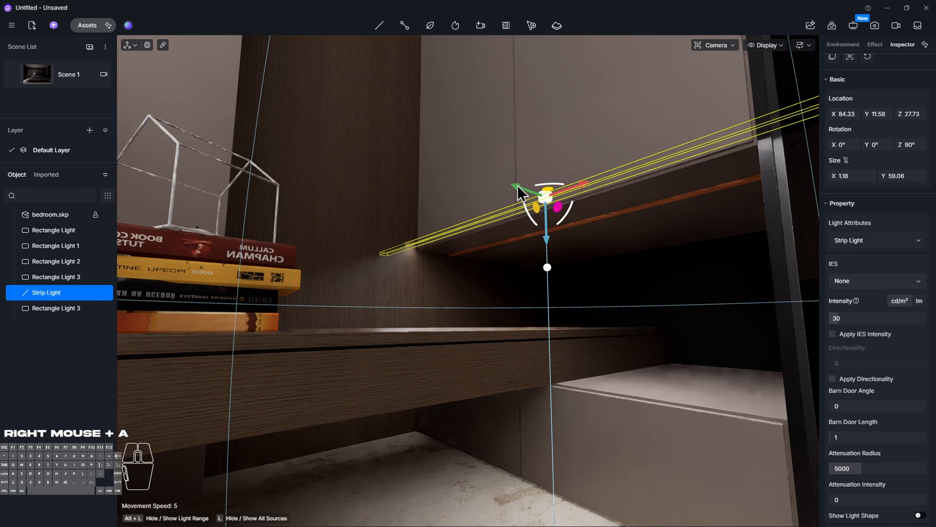
pyautogui.moveTo(528, 192); pyautogui.dragTo(562, 211)
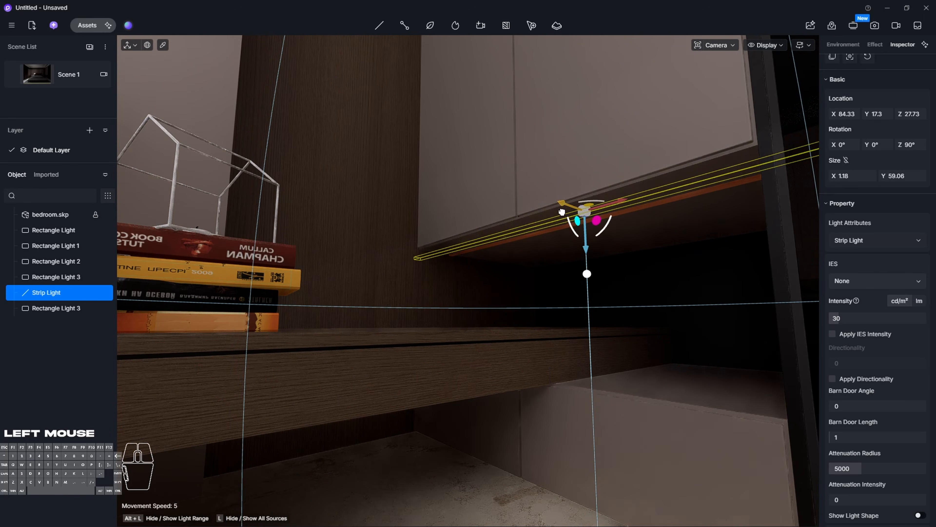
pyautogui.moveTo(586, 250); pyautogui.dragTo(586, 254)
# Show the strip light's shape, shorten it to about 38.78 and slide it along the cabinet's underside toward the books
pyautogui.scroll(-3, 914, 459)
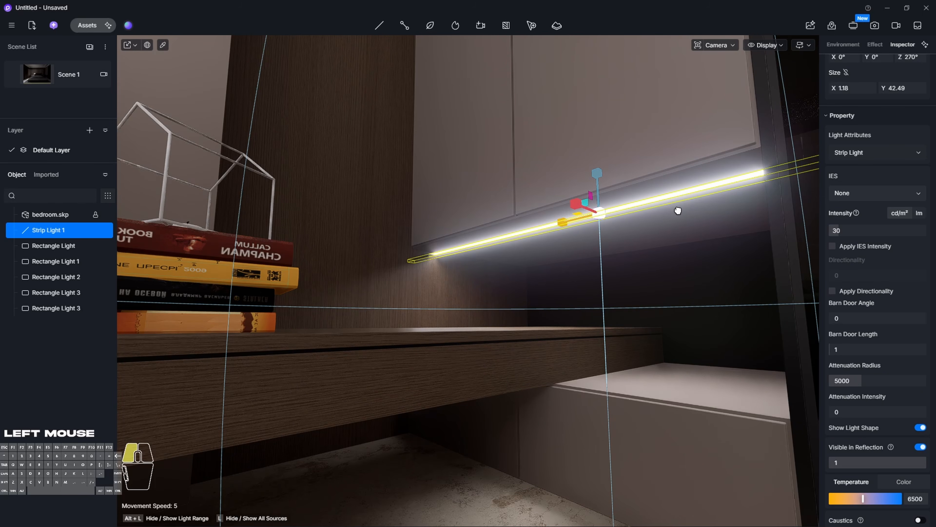
pyautogui.moveTo(817, 199); pyautogui.dragTo(670, 301)
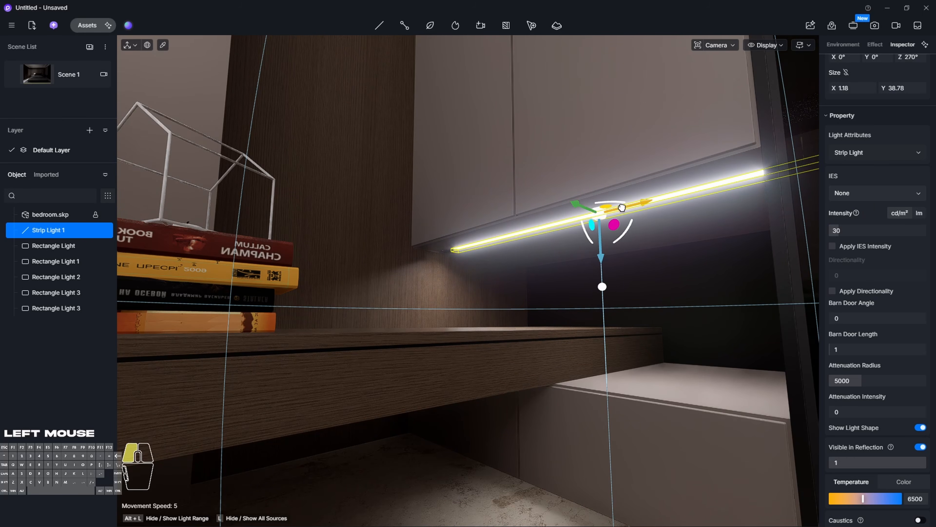
pyautogui.moveTo(622, 208); pyautogui.dragTo(560, 231)
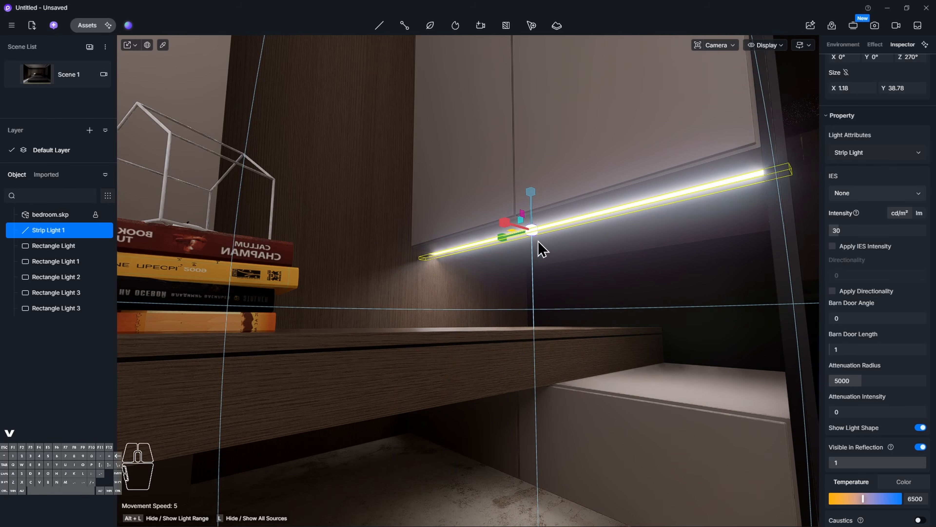
# Shorten the strip light to about 34.52, fit it under the wall cabinets and set its temperature to 2800
pyautogui.moveTo(503, 236); pyautogui.dragTo(484, 244)
pyautogui.press('v')
pyautogui.moveTo(573, 266); pyautogui.dragTo(602, 262, button='right')
pyautogui.press('a')
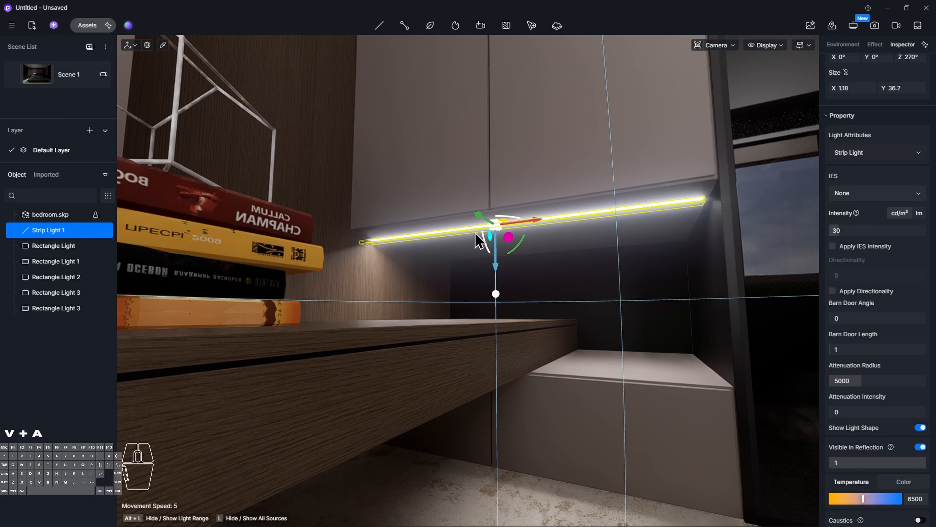
pyautogui.moveTo(543, 216); pyautogui.dragTo(542, 216)
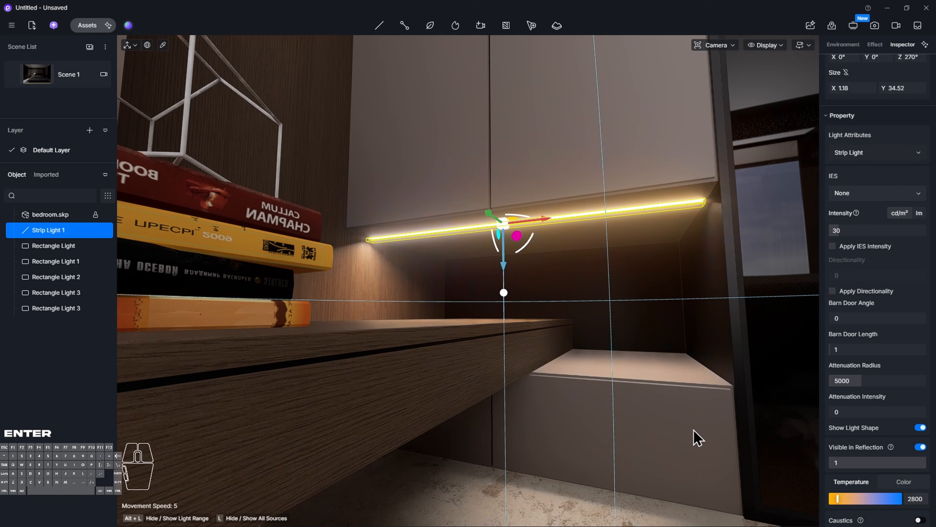
# Inspect the warm light under the wall cabinets and the dark glass wardrobe beside it
pyautogui.press('d')
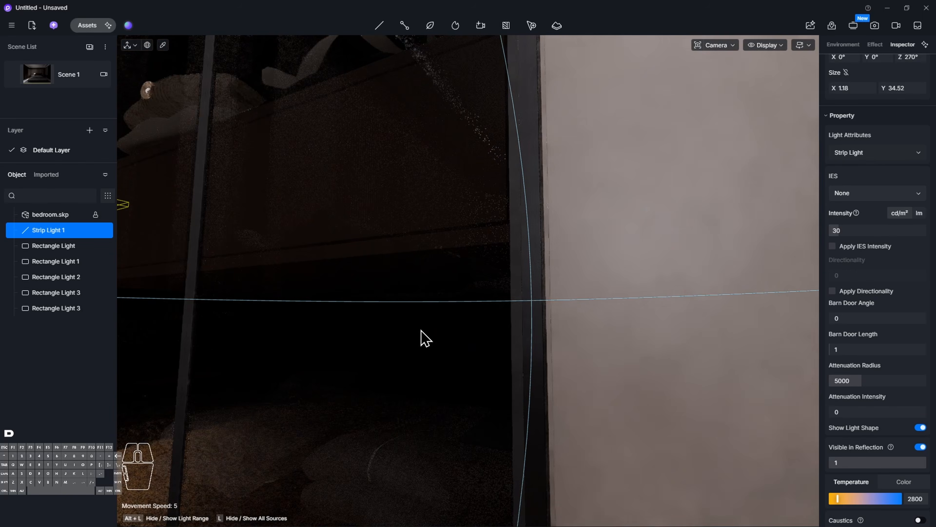
pyautogui.press('a')
pyautogui.press('a')
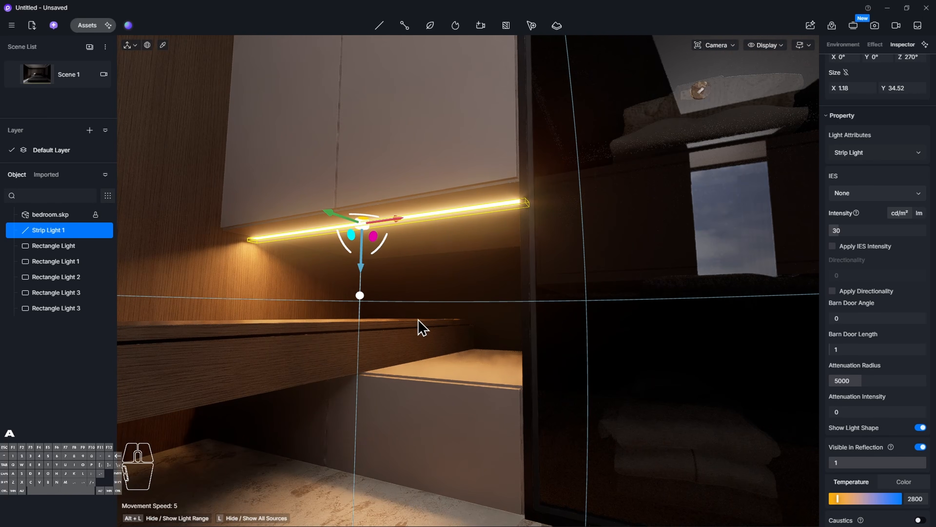
pyautogui.moveTo(438, 312); pyautogui.dragTo(438, 311, button='right')
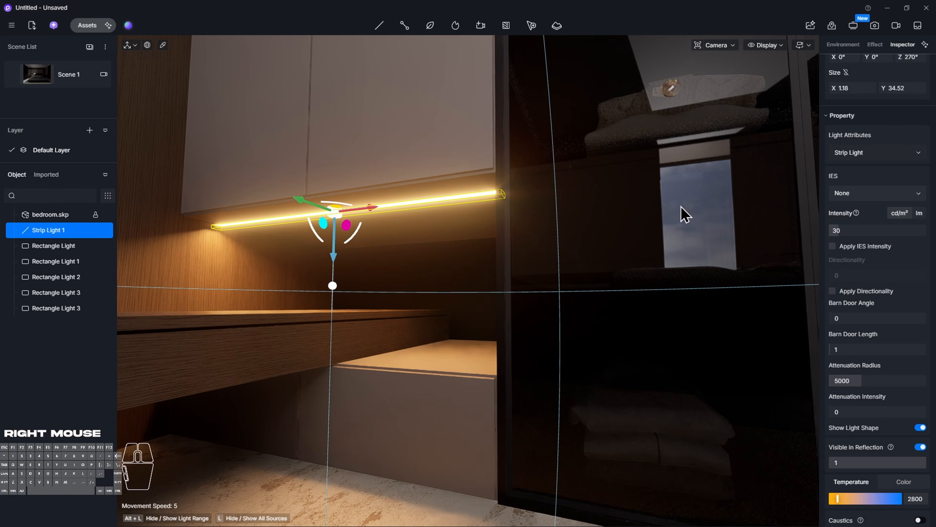
pyautogui.press('e')
pyautogui.moveTo(681, 207); pyautogui.dragTo(575, 155, button='right')
pyautogui.press('q')
pyautogui.press('s')
pyautogui.press('s')
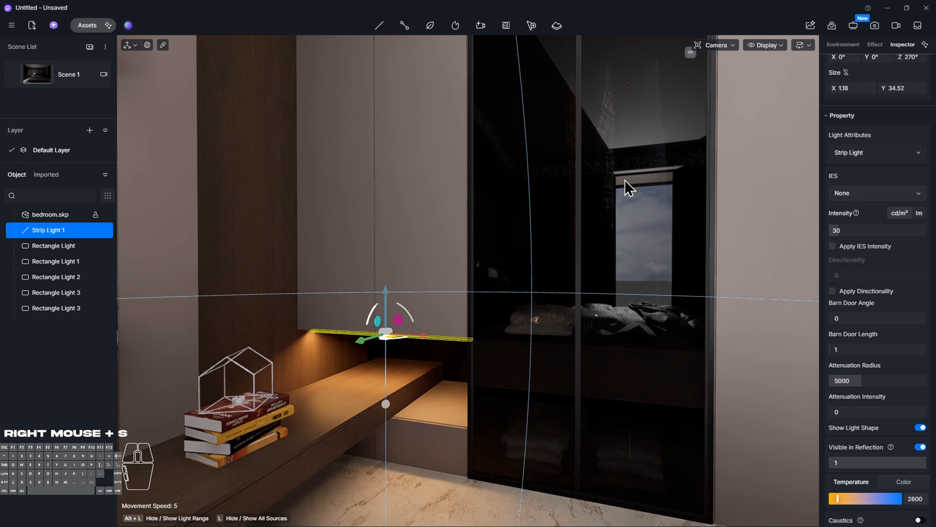
# Sample the Normal Glass material from the window and apply it to the wardrobe's glass doors
pyautogui.moveTo(641, 222); pyautogui.dragTo(134, 189, button='right')
pyautogui.press('i')
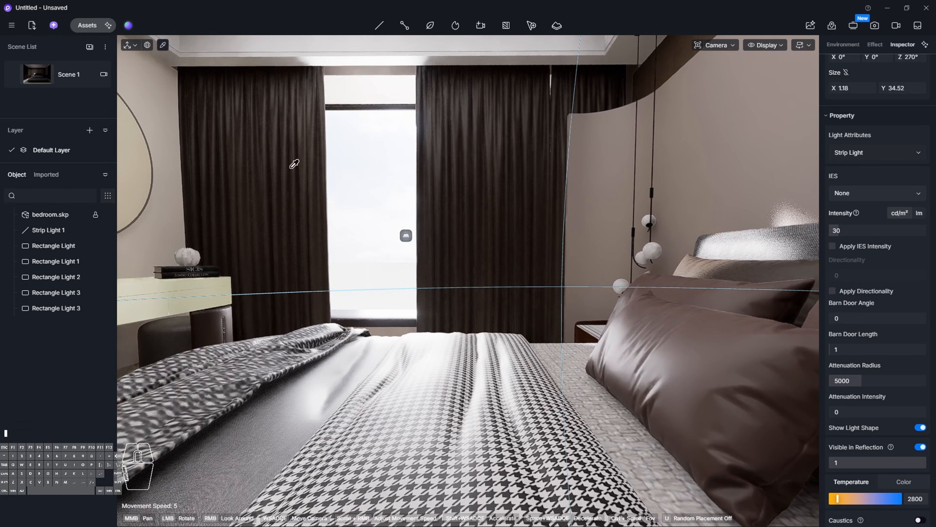
pyautogui.click(379, 147)
pyautogui.moveTo(404, 166); pyautogui.dragTo(497, 132, button='right')
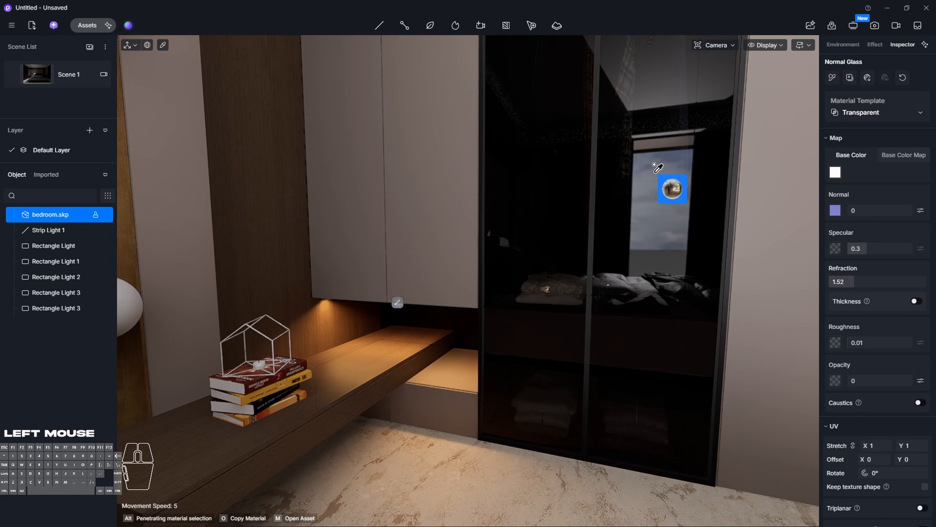
pyautogui.press('Escape')
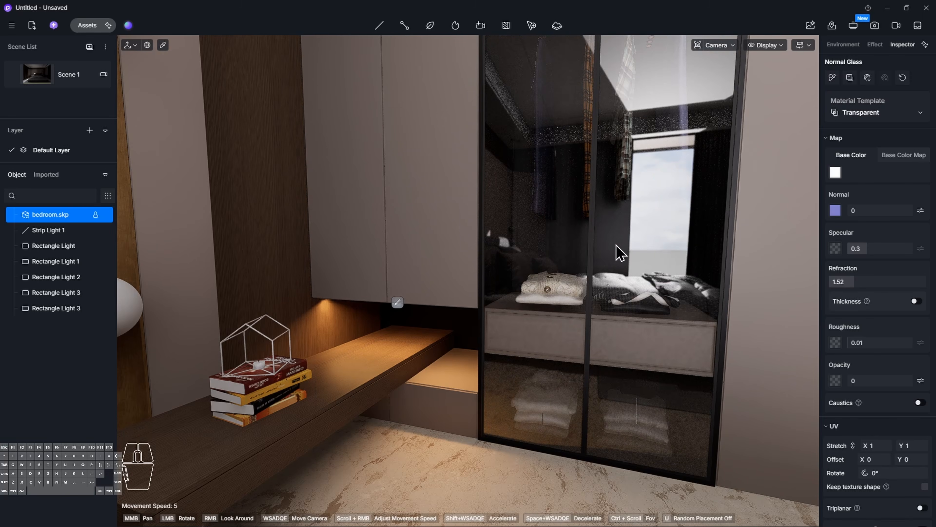
pyautogui.press('Escape')
# Copy the strip light from under the wall cabinets into the wardrobe and lower the copy beneath the drawer shelf
pyautogui.click(397, 302)
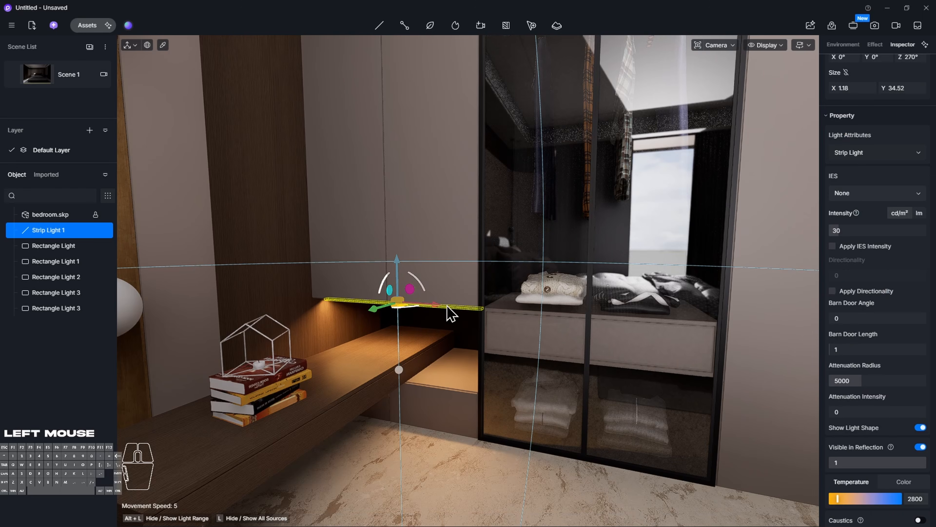
pyautogui.keyDown('shift'); pyautogui.moveTo(450, 301); pyautogui.dragTo(677, 307); pyautogui.keyUp('shift')
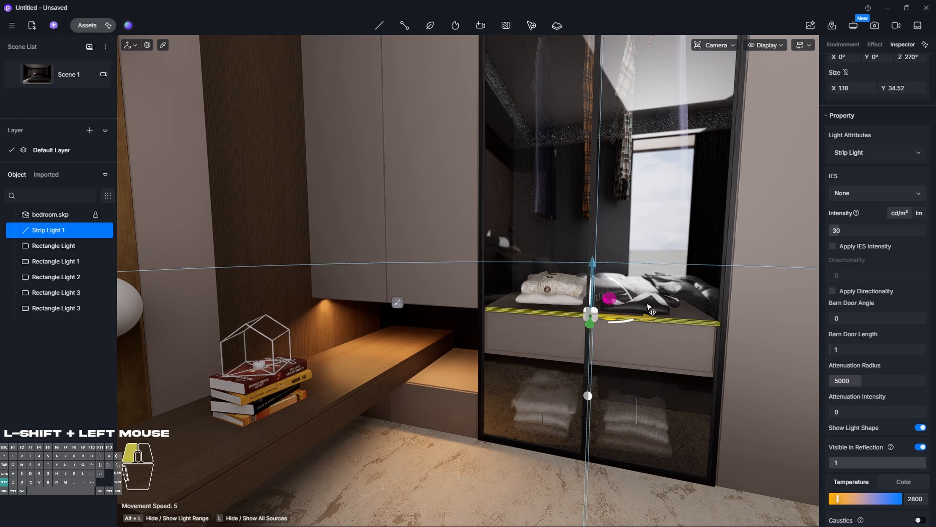
pyautogui.moveTo(588, 265); pyautogui.dragTo(590, 290)
pyautogui.rightClick(591, 289)
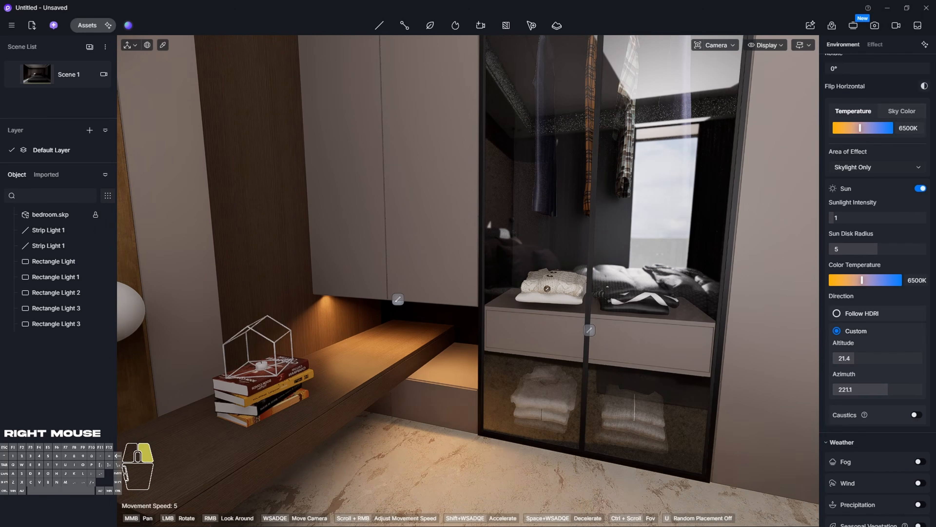
# Copy the strip light up to the wardrobe's upper shelf and top, and set the three wardrobe lights' intensity to 60
pyautogui.hotkey('alt', 'Tab')
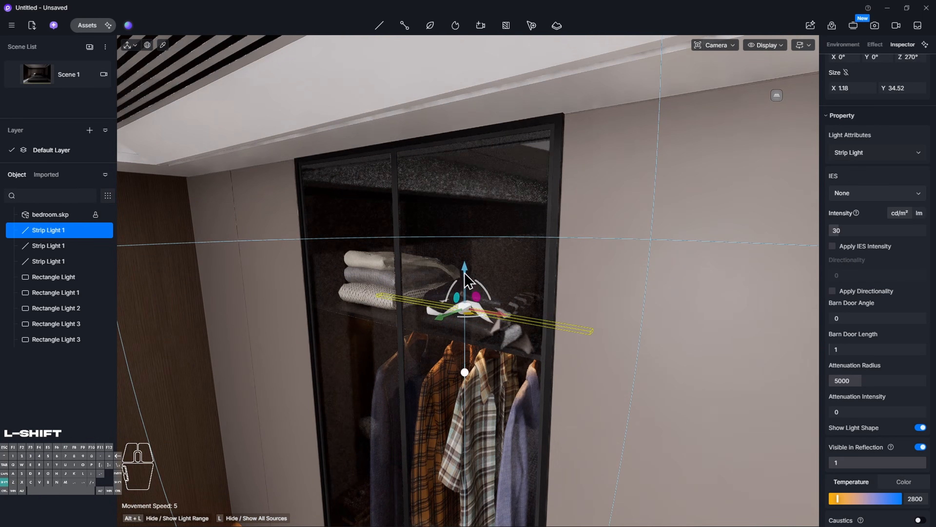
pyautogui.keyDown('shift'); pyautogui.moveTo(465, 281); pyautogui.dragTo(468, 185); pyautogui.keyUp('shift')
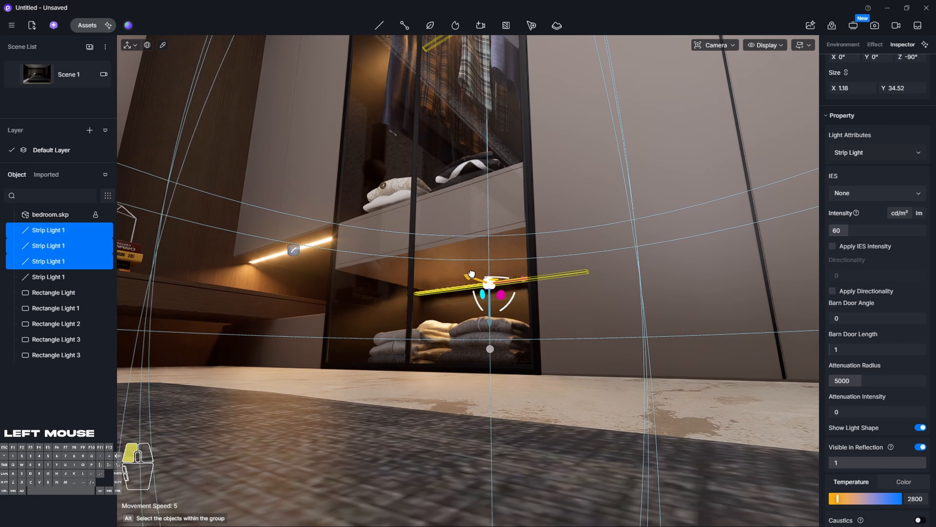
pyautogui.press('e')
pyautogui.moveTo(472, 274); pyautogui.dragTo(383, 299, button='right')
pyautogui.press('q')
pyautogui.press('s')
pyautogui.press('s')
pyautogui.press('Escape')
# Place a strip light about 149.59 long in the ceiling cove above the wardrobe wall with a temperature of 2800
pyautogui.press('d')
pyautogui.moveTo(483, 305); pyautogui.dragTo(576, 275, button='right')
pyautogui.press('q')
pyautogui.press('e')
pyautogui.press('d')
pyautogui.press('w')
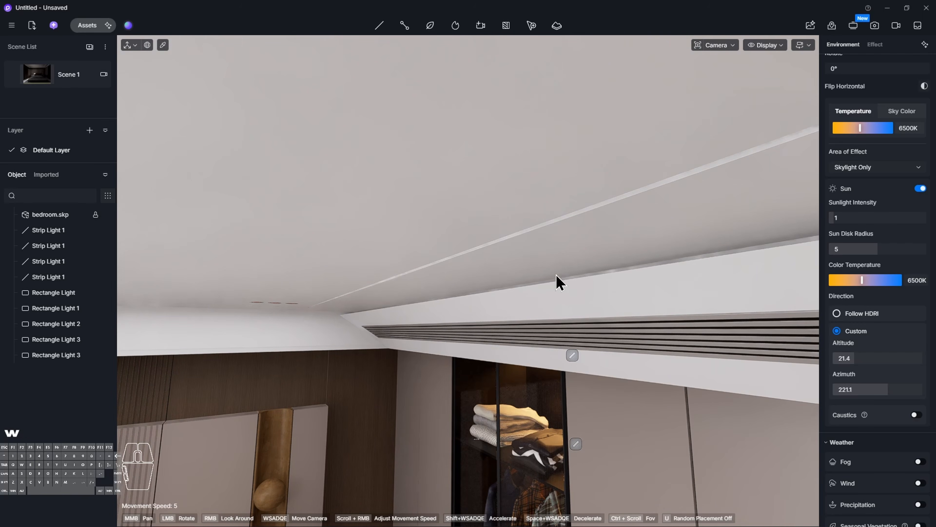
pyautogui.click(379, 25)
pyautogui.click(389, 76)
pyautogui.click(440, 180)
pyautogui.moveTo(468, 258); pyautogui.dragTo(468, 254, button='right')
pyautogui.press('e')
pyautogui.click(914, 499)
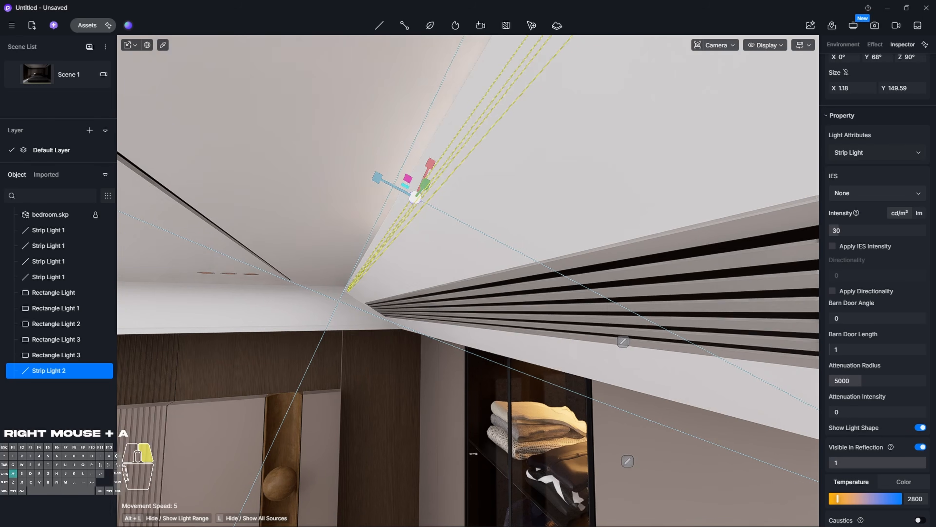
# Adjust the ceiling strip light so that it fits along the cove above the air vent
pyautogui.moveTo(468, 259); pyautogui.dragTo(479, 255, button='right')
pyautogui.moveTo(465, 177); pyautogui.dragTo(469, 184)
pyautogui.moveTo(468, 259); pyautogui.dragTo(481, 236, button='right')
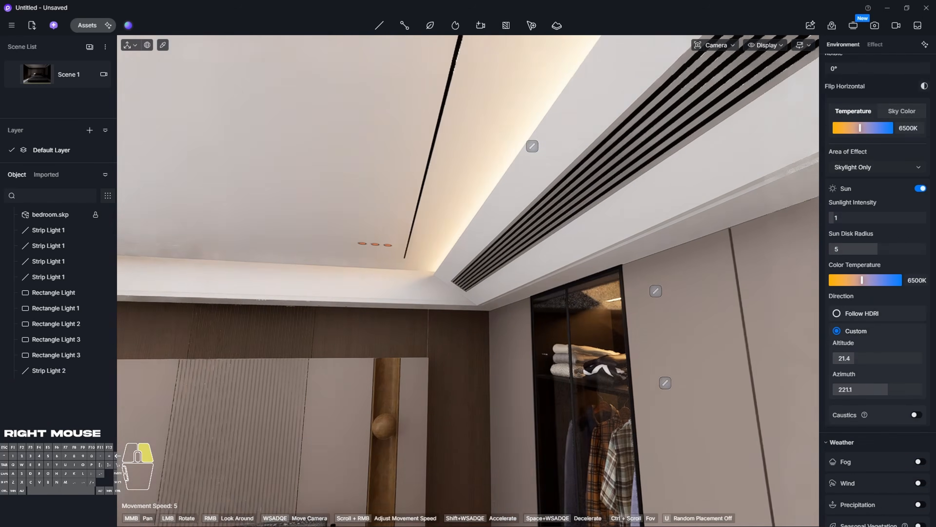
# Look over the lit ceiling cove, the bed corner and the illuminated wardrobe in the bedroom
pyautogui.press('a')
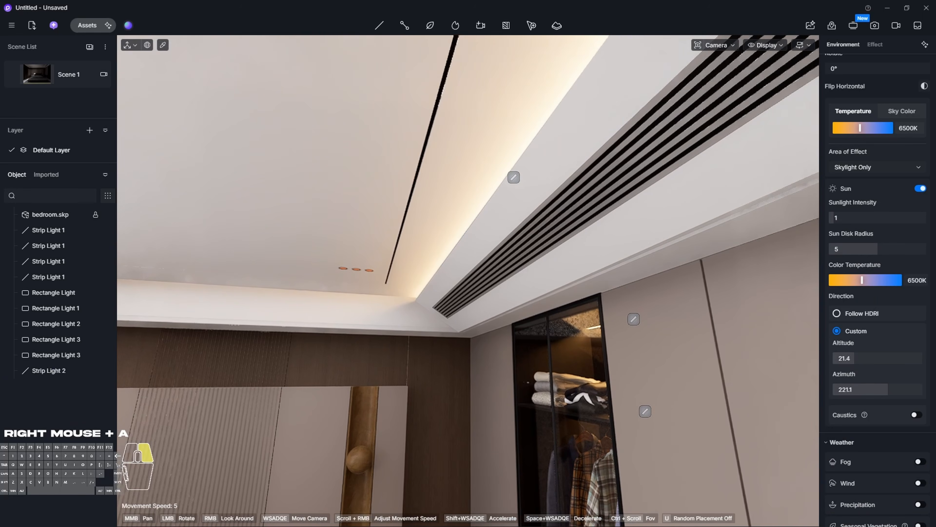
pyautogui.press('a')
pyautogui.press('s')
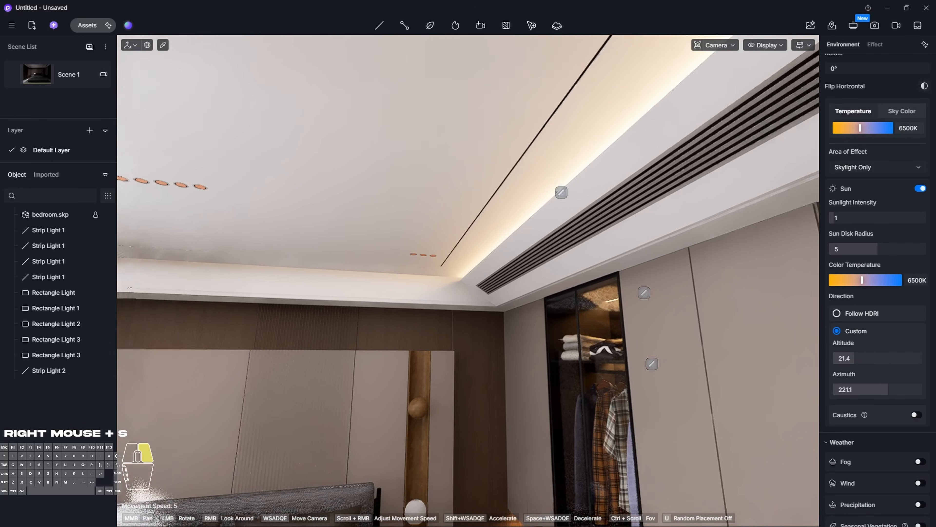
pyautogui.press('w')
pyautogui.press('d')
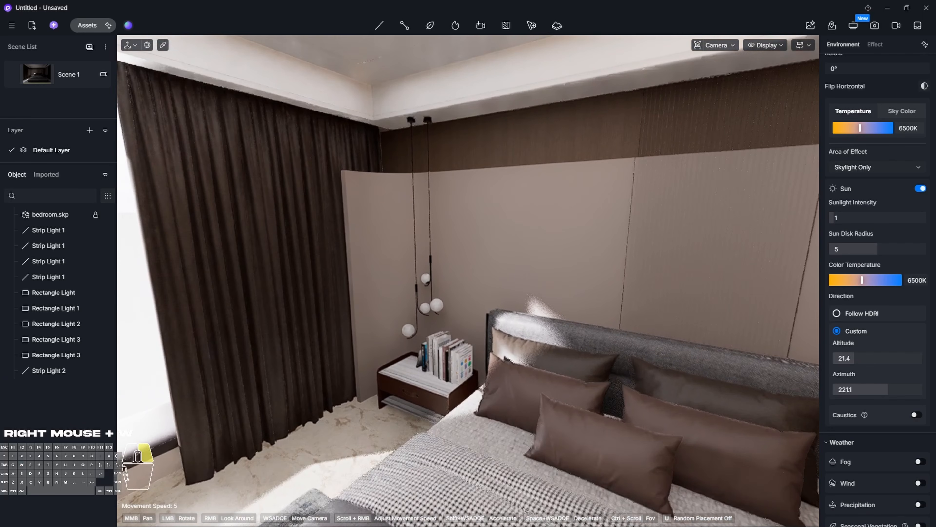
pyautogui.press('q')
pyautogui.press('e')
pyautogui.press('s')
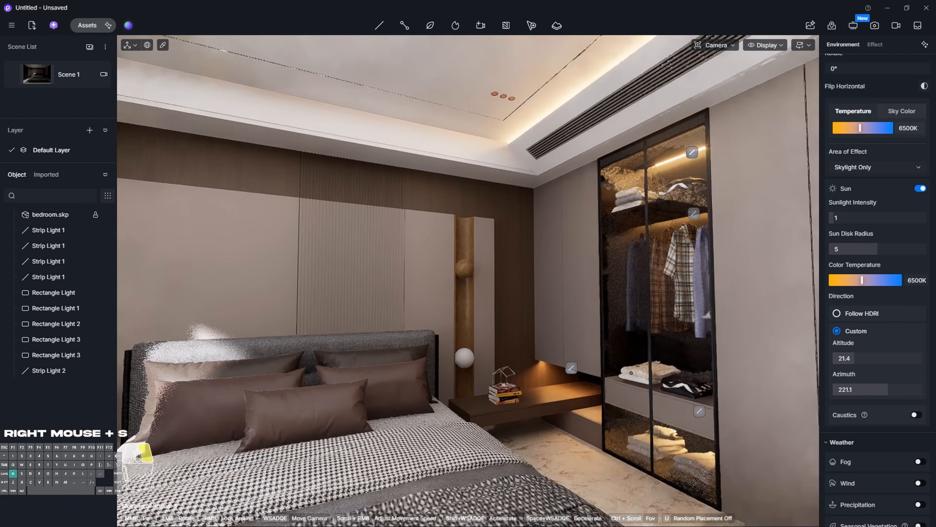
# Go into the bathroom and view the vanity wall with the two mirrors and the globe lamp
pyautogui.press('a')
pyautogui.press('w')
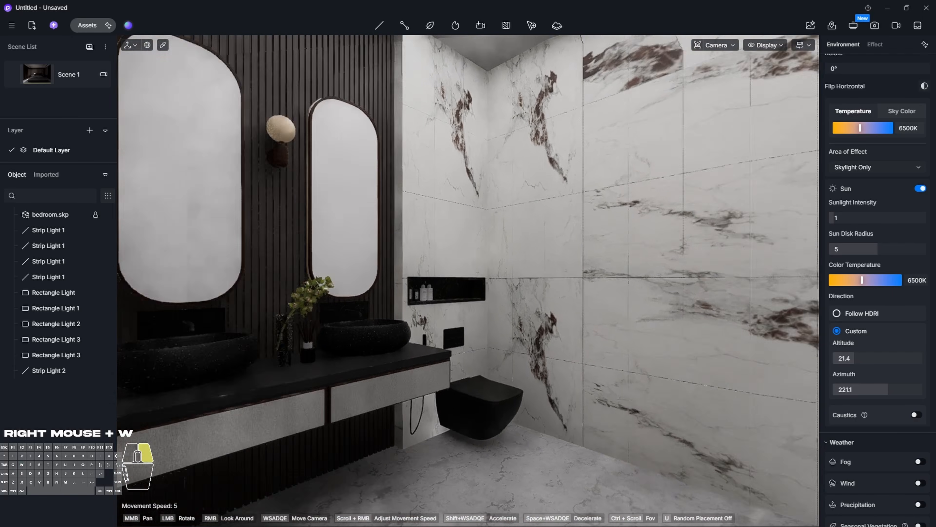
pyautogui.press('d')
pyautogui.press('d')
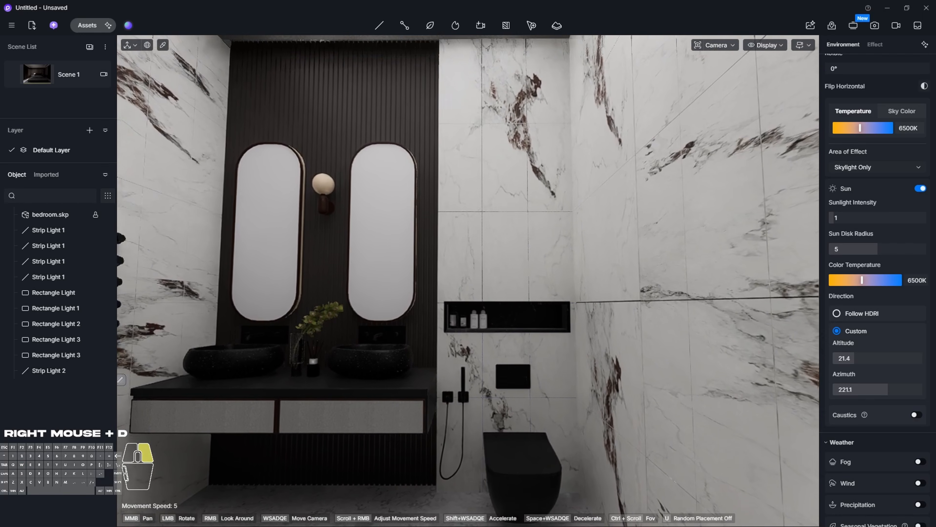
pyautogui.press('w')
pyautogui.press('w')
pyautogui.press('q')
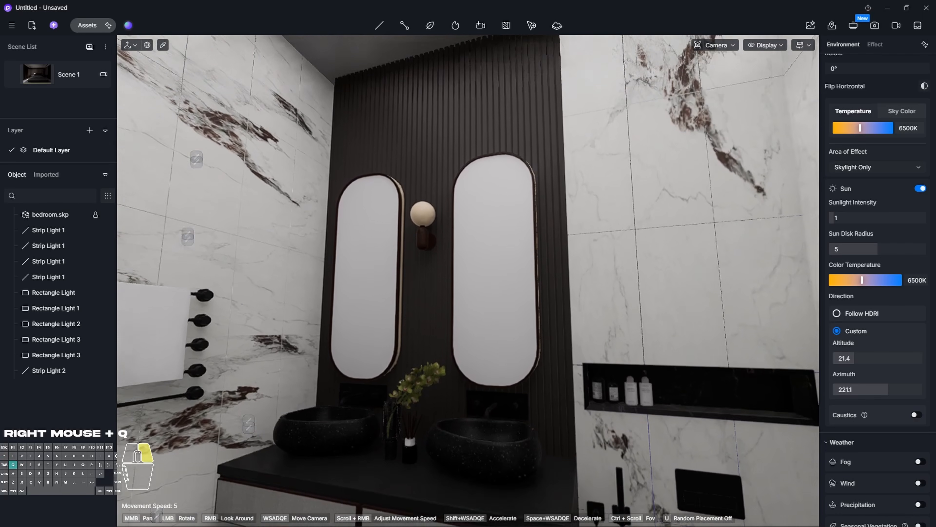
pyautogui.press('w')
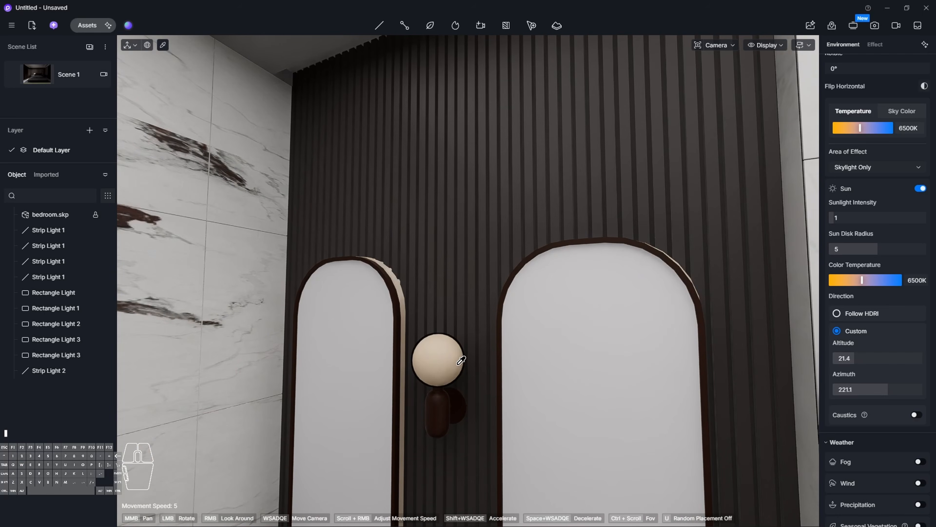
# Make the globe material of the bathroom wall lamp emissive with an intensity of 20
pyautogui.click(459, 361)
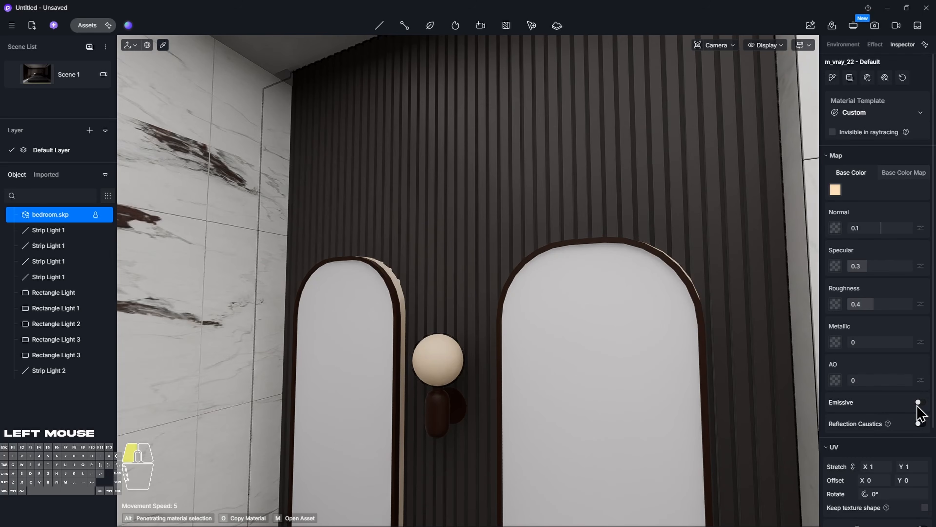
pyautogui.click(917, 402)
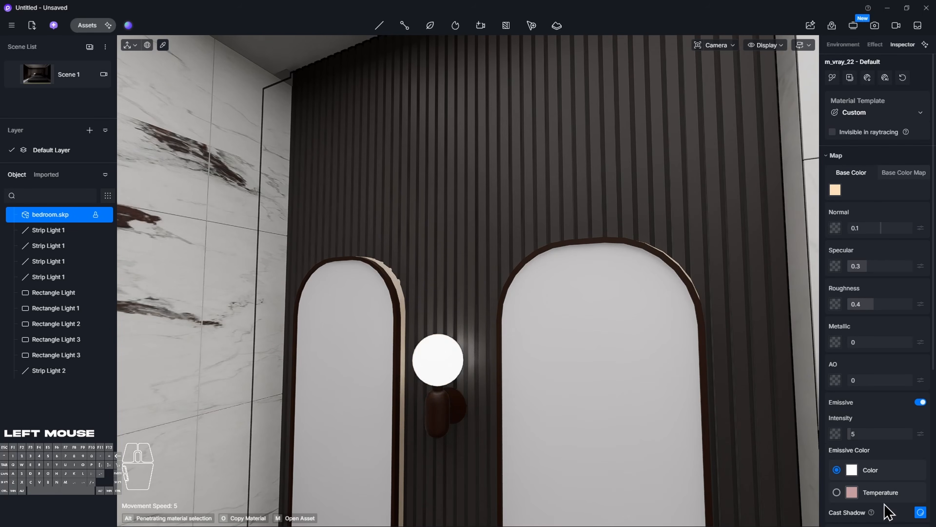
pyautogui.click(881, 433)
pyautogui.write('8')
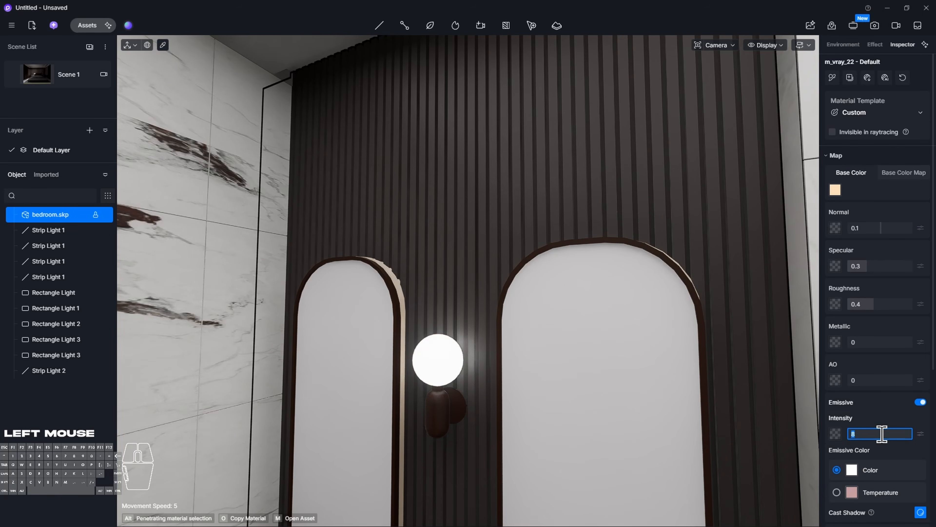
pyautogui.write('20')
pyautogui.press('Return')
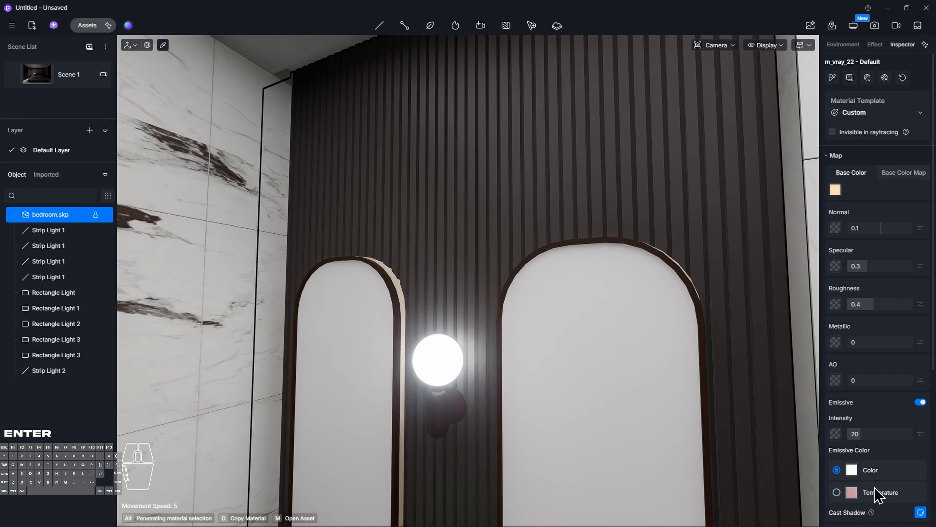
# Switch the globe's emissive colour to temperature and set it to 2800
pyautogui.click(852, 470)
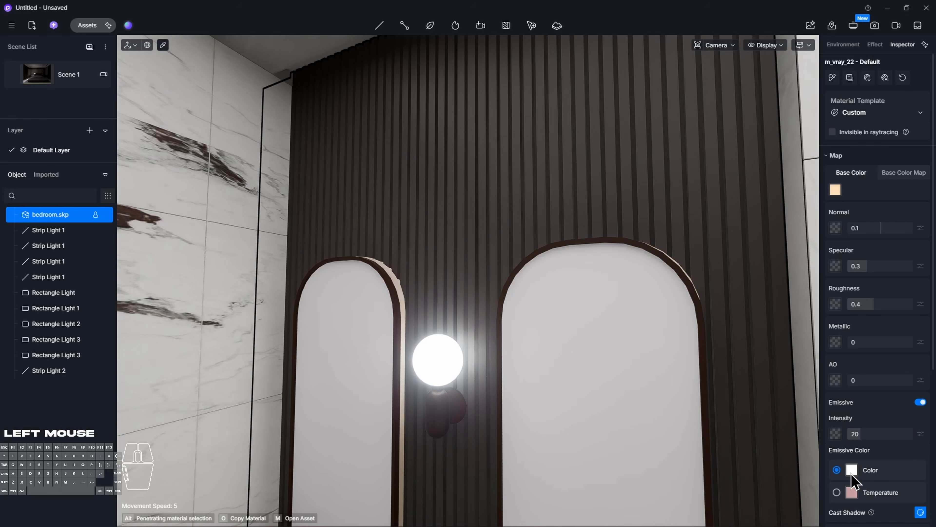
pyautogui.click(879, 494)
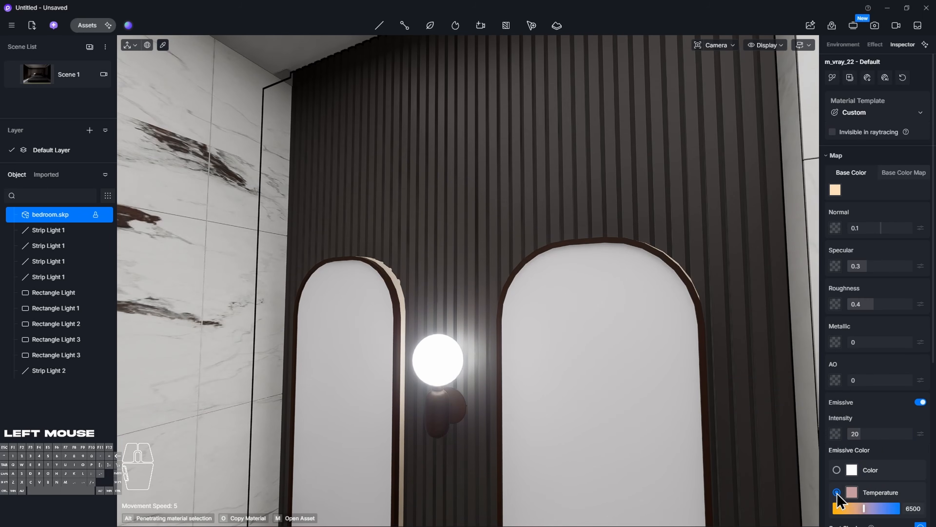
pyautogui.click(918, 508)
pyautogui.write('280')
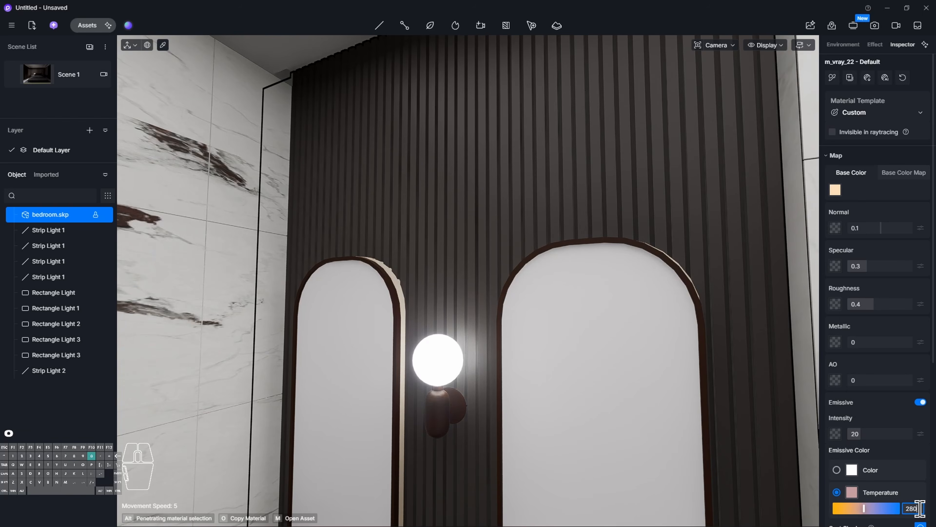
pyautogui.write('0')
pyautogui.press('Return')
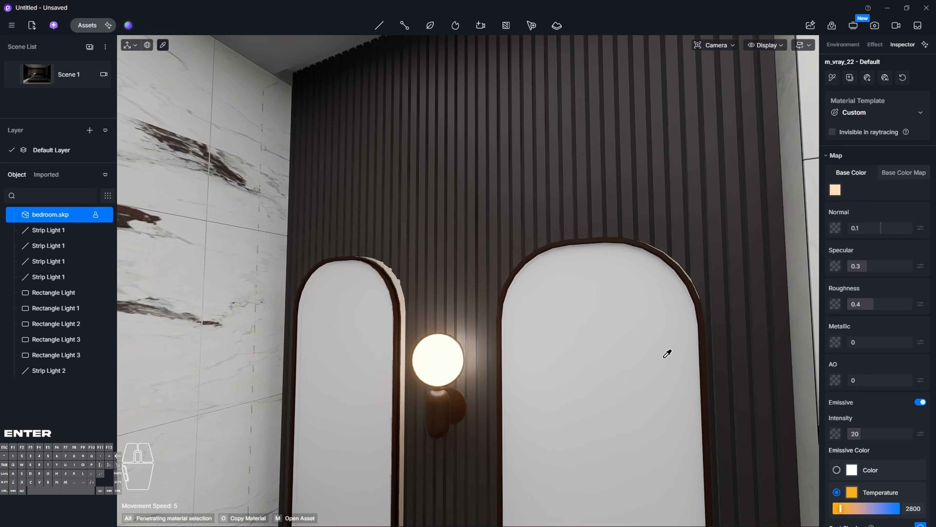
# Make the cream band material around the back of the bathroom mirrors emissive with an intensity of 20
pyautogui.press('w')
pyautogui.moveTo(664, 358); pyautogui.dragTo(723, 333, button='right')
pyautogui.press('d')
pyautogui.press('s')
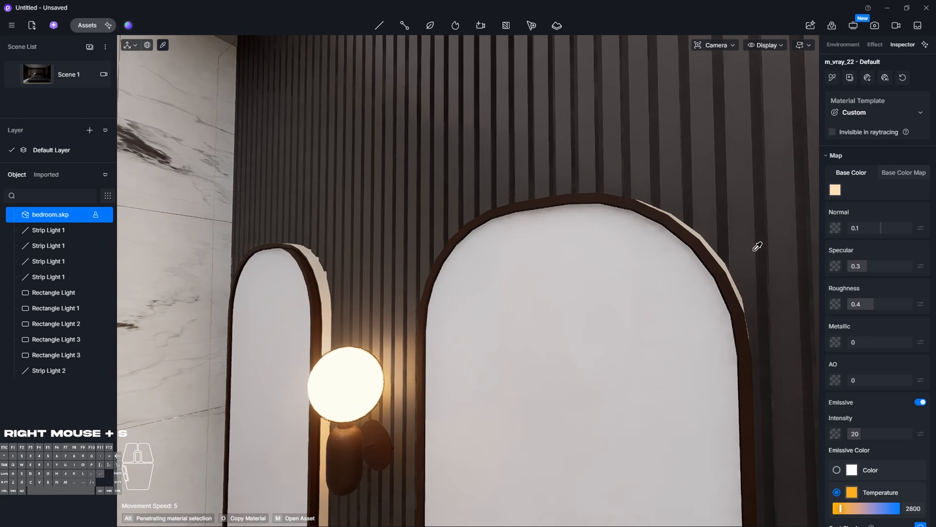
pyautogui.click(711, 245)
pyautogui.press('Escape')
pyautogui.press('d')
pyautogui.moveTo(717, 255); pyautogui.dragTo(411, 199, button='right')
pyautogui.press('a')
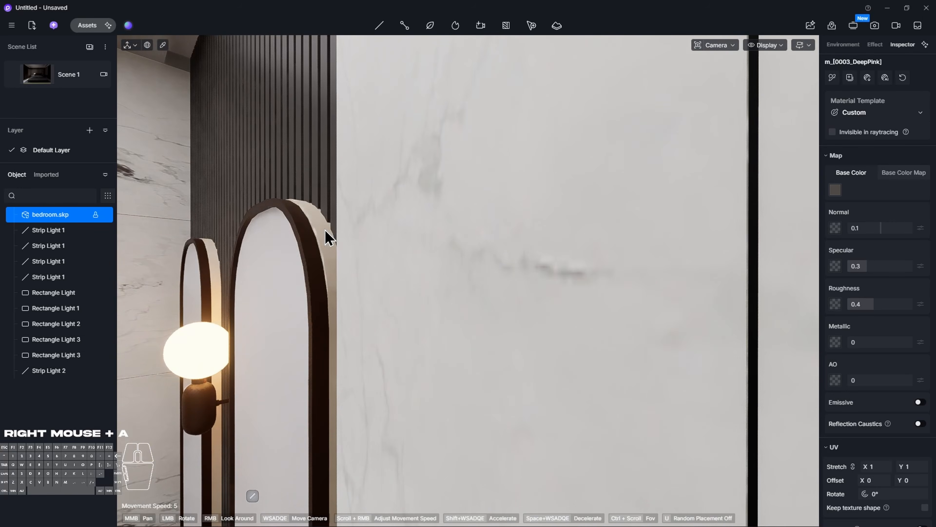
pyautogui.moveTo(327, 238); pyautogui.dragTo(326, 220, button='right')
pyautogui.click(326, 219)
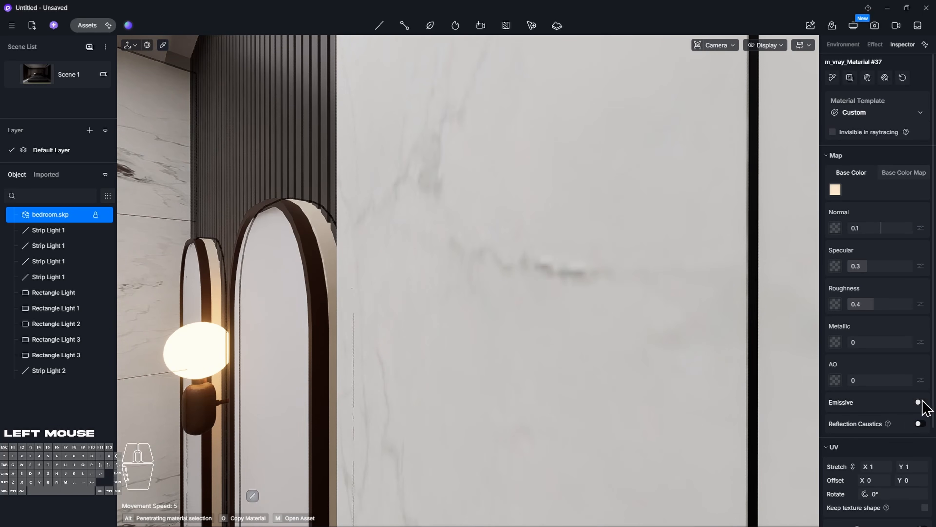
pyautogui.click(919, 402)
pyautogui.click(892, 434)
pyautogui.write('20')
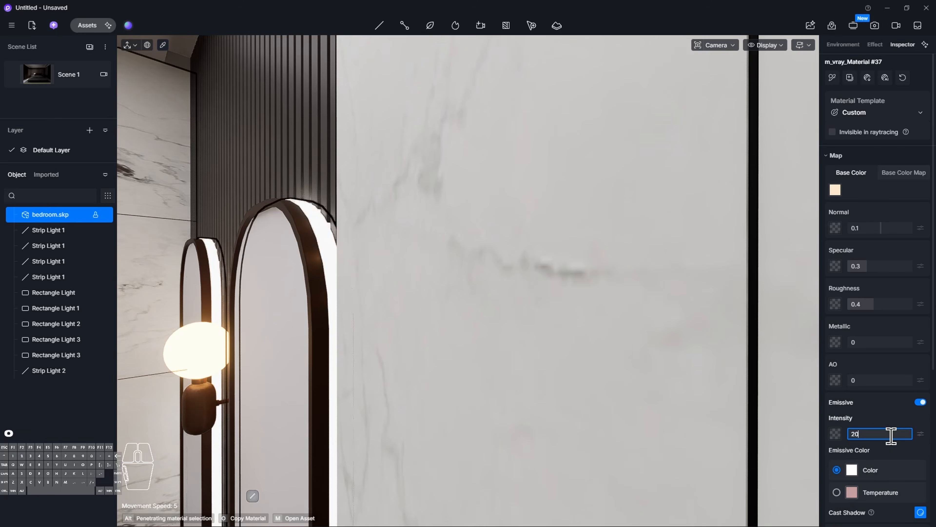
pyautogui.press('Return')
# Switch the mirror band's emissive colour to temperature and set it to 2800
pyautogui.click(837, 492)
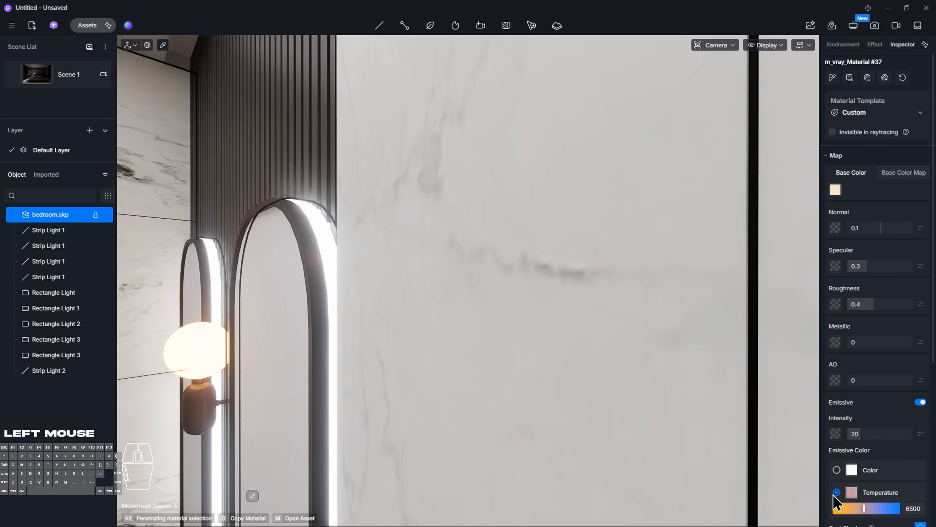
pyautogui.click(915, 508)
pyautogui.write('2800')
pyautogui.press('Return')
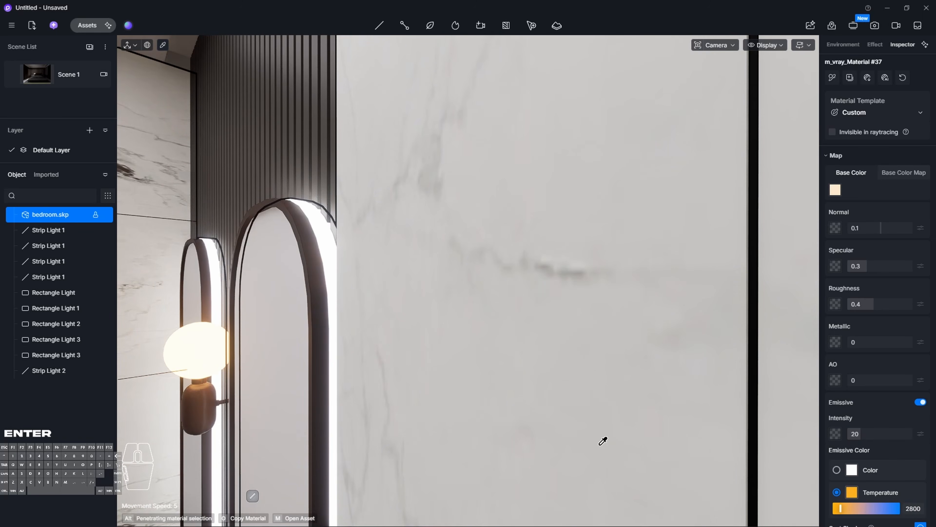
# Place a strip light inside the black wall niche beside the mirrors, along its upper edge
pyautogui.press('a')
pyautogui.moveTo(602, 439); pyautogui.dragTo(617, 324, button='right')
pyautogui.press('e')
pyautogui.press('s')
pyautogui.press('w')
pyautogui.press('a')
pyautogui.press('Escape')
pyautogui.press('d')
pyautogui.press('shift')
pyautogui.click(382, 25)
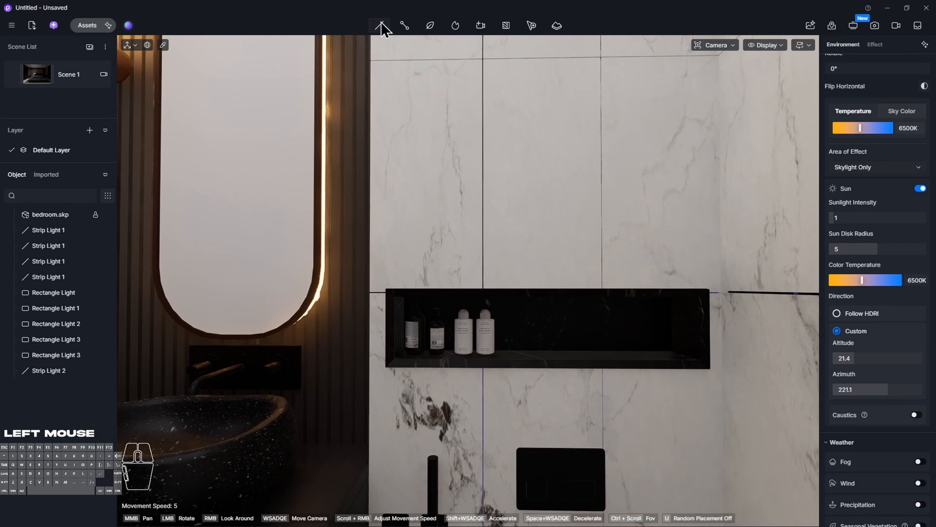
pyautogui.click(391, 88)
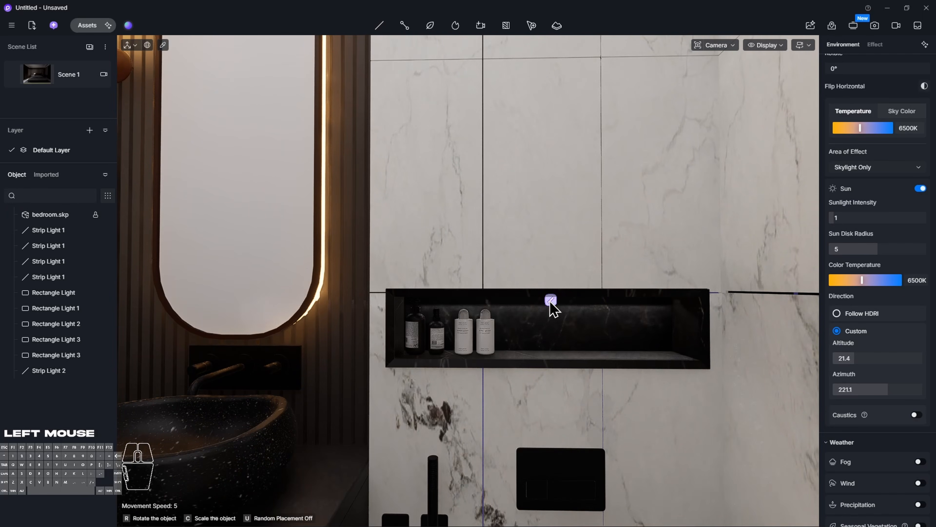
pyautogui.click(551, 301)
# Add a strip light beneath the floating vanity with an intensity of 80
pyautogui.moveTo(551, 300); pyautogui.dragTo(577, 268, button='right')
pyautogui.press('e')
pyautogui.press('w')
pyautogui.moveTo(541, 169); pyautogui.dragTo(539, 182)
pyautogui.click(866, 232)
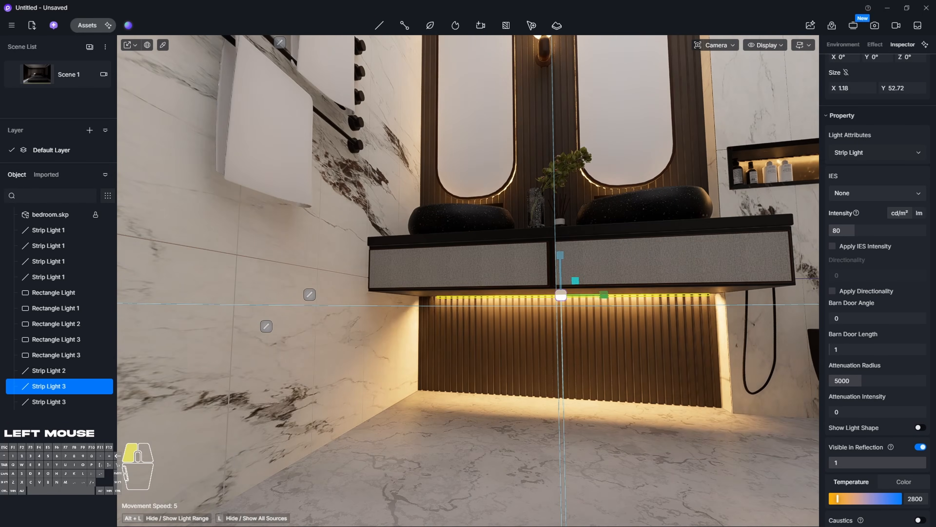
pyautogui.press('Escape')
# Look over the lit vanity wall and niche, the bathtub corner and the dark shower area in the bathroom
pyautogui.moveTo(456, 372); pyautogui.dragTo(503, 387, button='right')
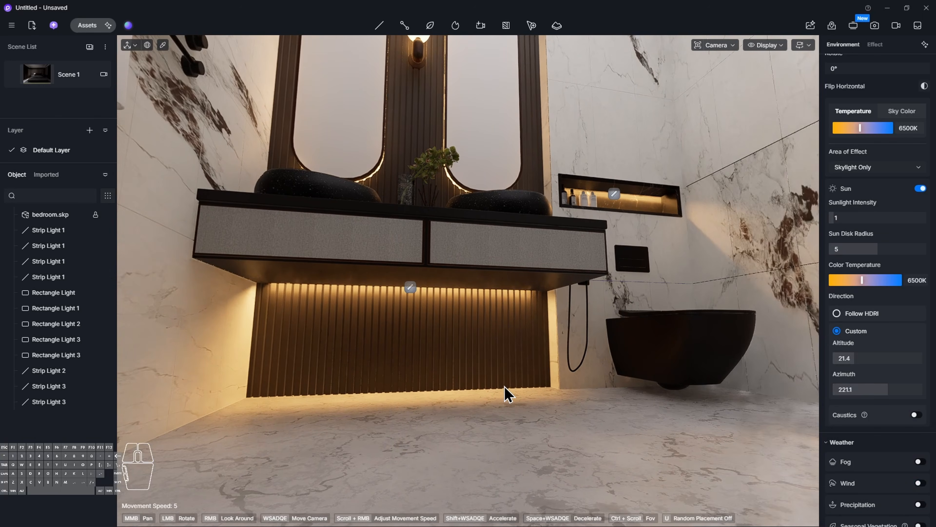
pyautogui.press('e')
pyautogui.press('q')
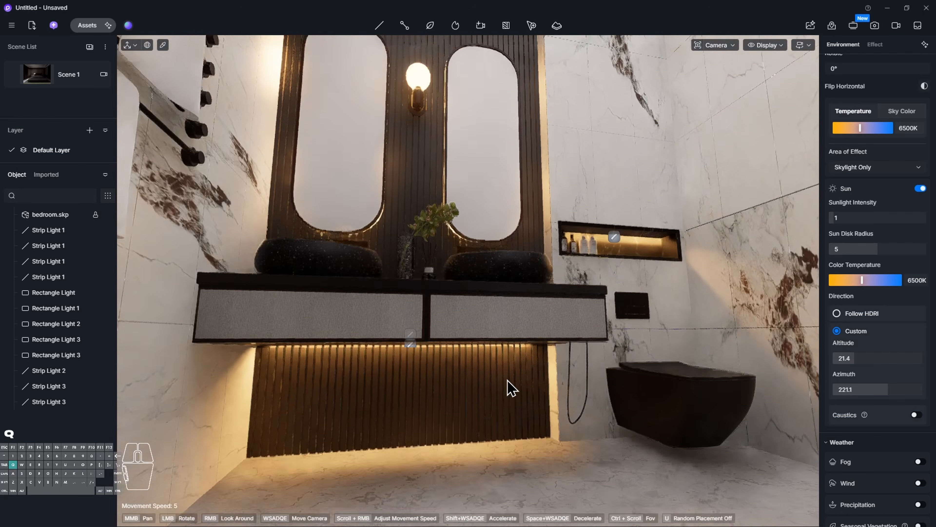
pyautogui.moveTo(506, 380); pyautogui.dragTo(506, 380)
pyautogui.moveTo(506, 379); pyautogui.dragTo(445, 225, button='right')
pyautogui.press('a')
pyautogui.press('Escape')
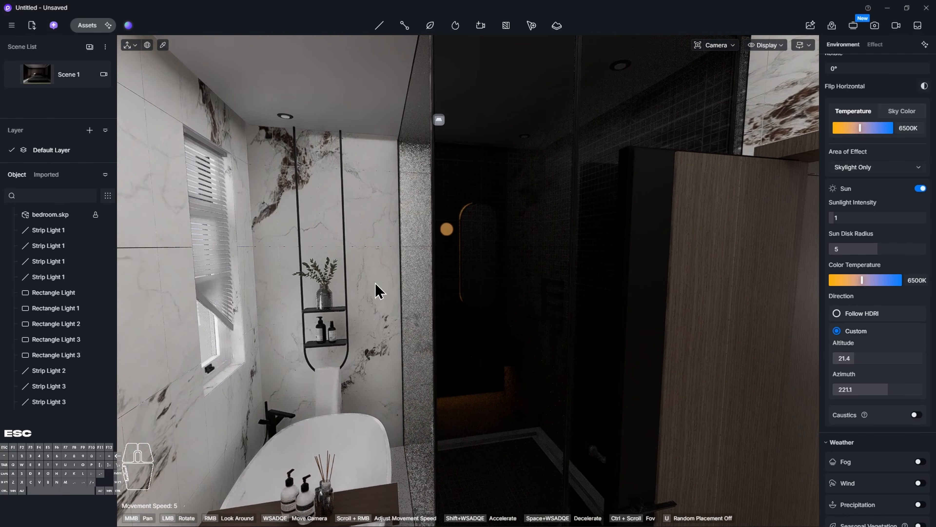
pyautogui.moveTo(377, 276); pyautogui.dragTo(377, 276, button='right')
pyautogui.press('w')
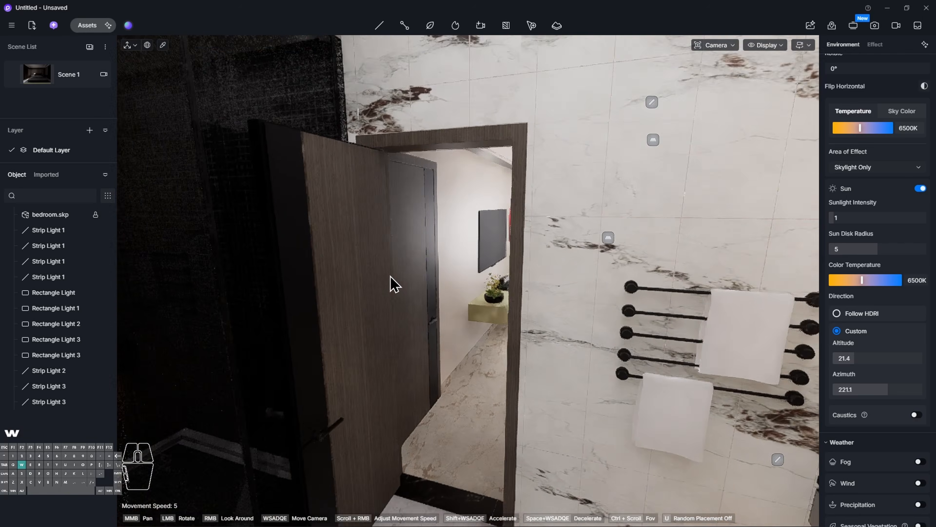
# Go through the doorway back into the bedroom and view the bed, the headboard wall and the lit wardrobe
pyautogui.moveTo(391, 282); pyautogui.dragTo(236, 258)
pyautogui.press('w')
pyautogui.press('d')
pyautogui.press('a')
pyautogui.moveTo(383, 265); pyautogui.dragTo(410, 264)
pyautogui.press('w')
pyautogui.moveTo(467, 268); pyautogui.dragTo(537, 268)
pyautogui.press('w')
pyautogui.moveTo(538, 268); pyautogui.dragTo(634, 271, button='right')
pyautogui.press('s')
pyautogui.press('e')
pyautogui.press('d')
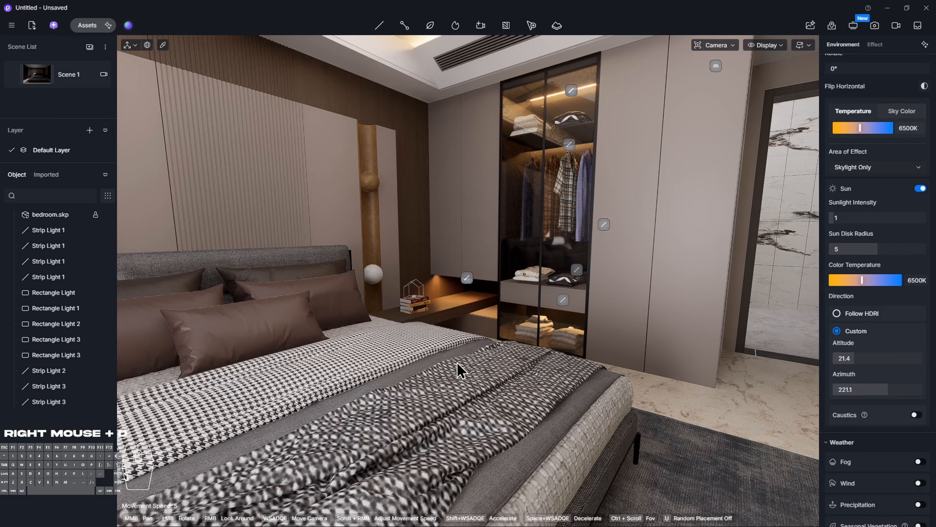
pyautogui.press('a')
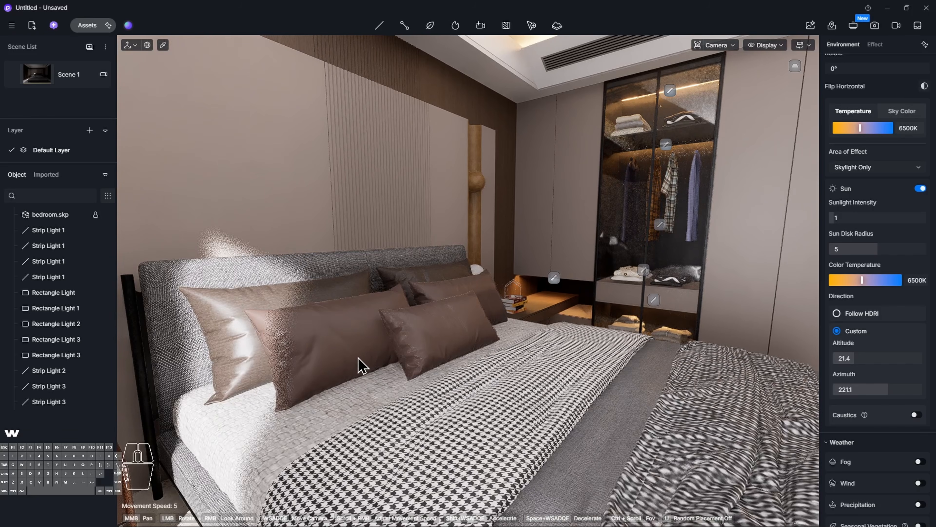
# Change the rear pillows' material to the Cloth template with specular 0 and roughness 1
pyautogui.moveTo(372, 359); pyautogui.dragTo(372, 360, button='right')
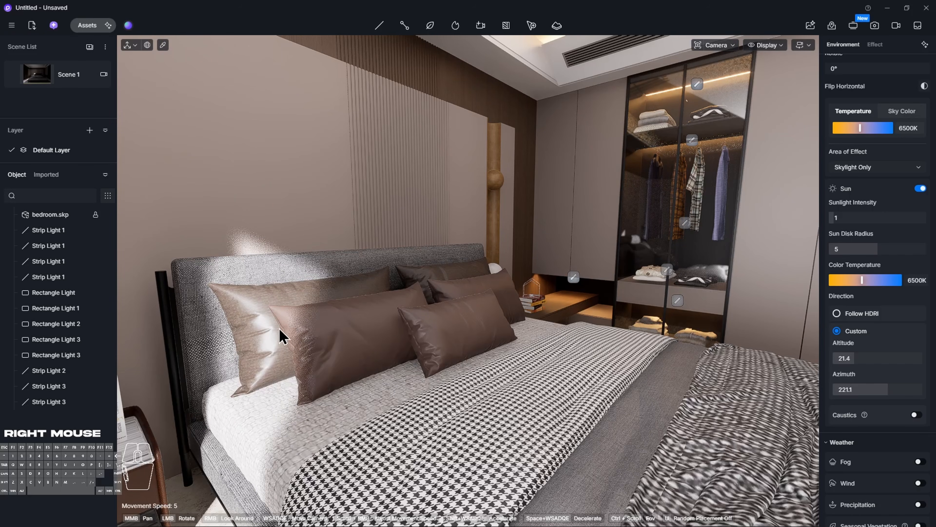
pyautogui.click(319, 297)
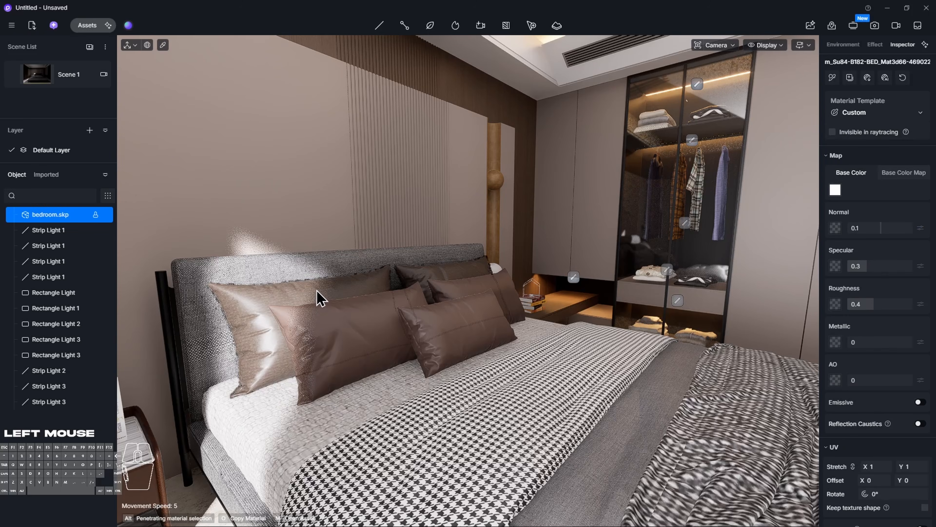
pyautogui.click(866, 119)
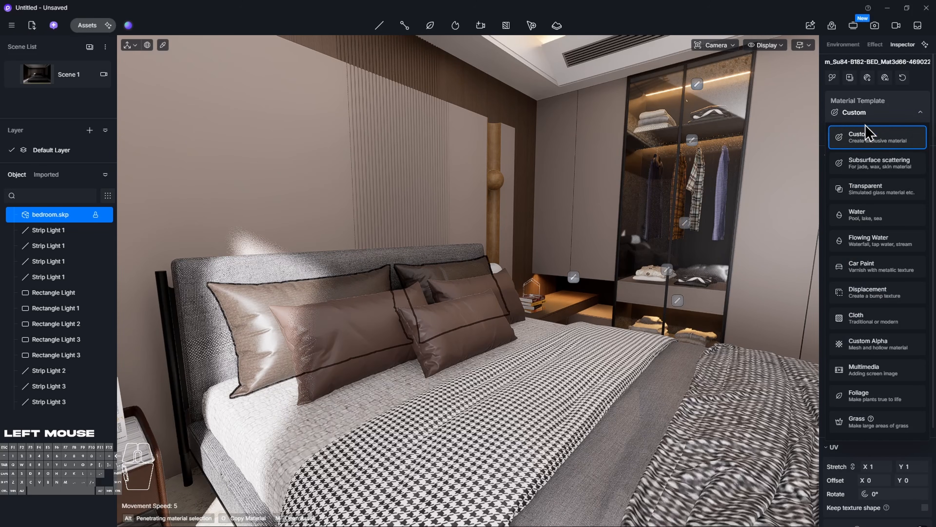
pyautogui.click(887, 320)
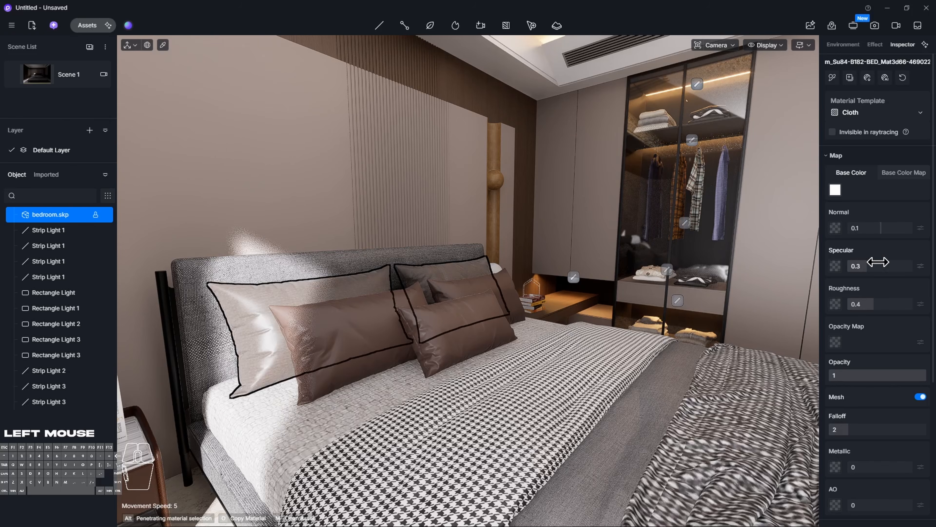
pyautogui.moveTo(864, 266); pyautogui.dragTo(841, 270)
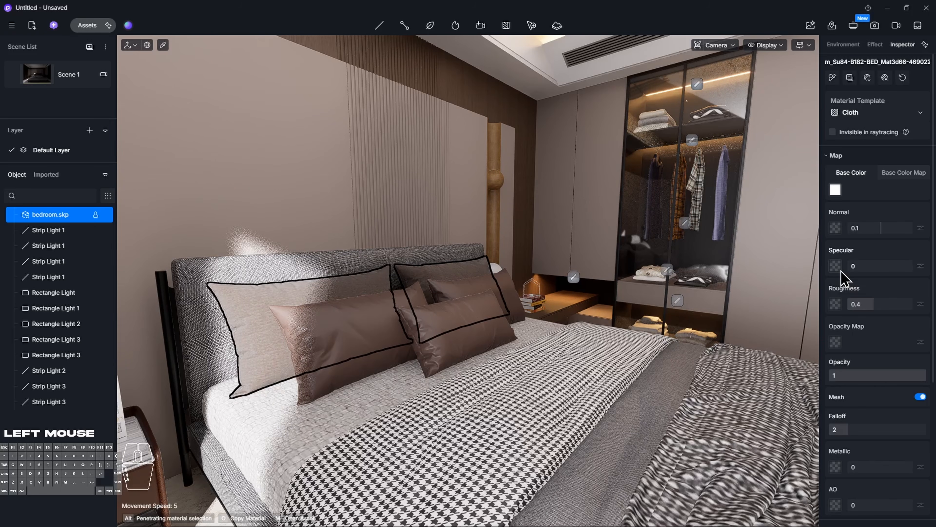
pyautogui.moveTo(875, 301); pyautogui.dragTo(913, 303)
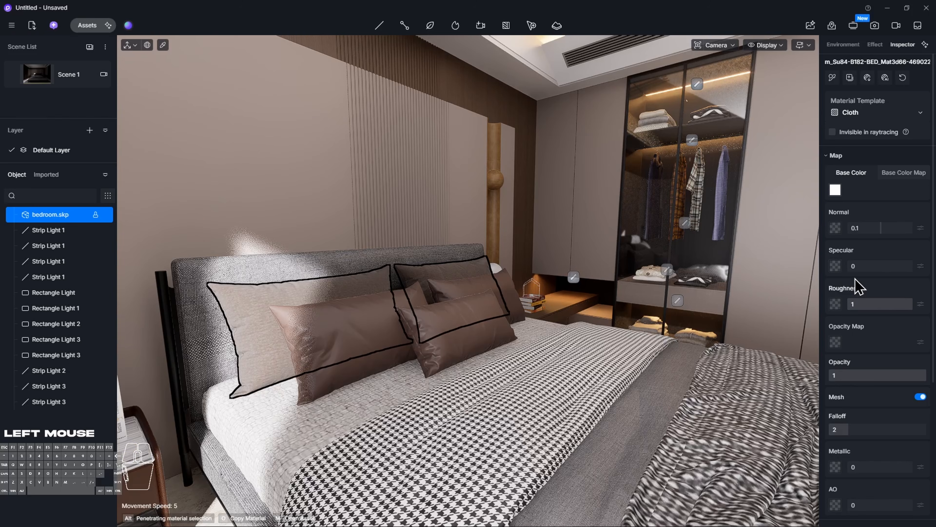
# Change the material of the brown middle pillows to the Cloth template with specular 0 and roughness 1
pyautogui.click(372, 355)
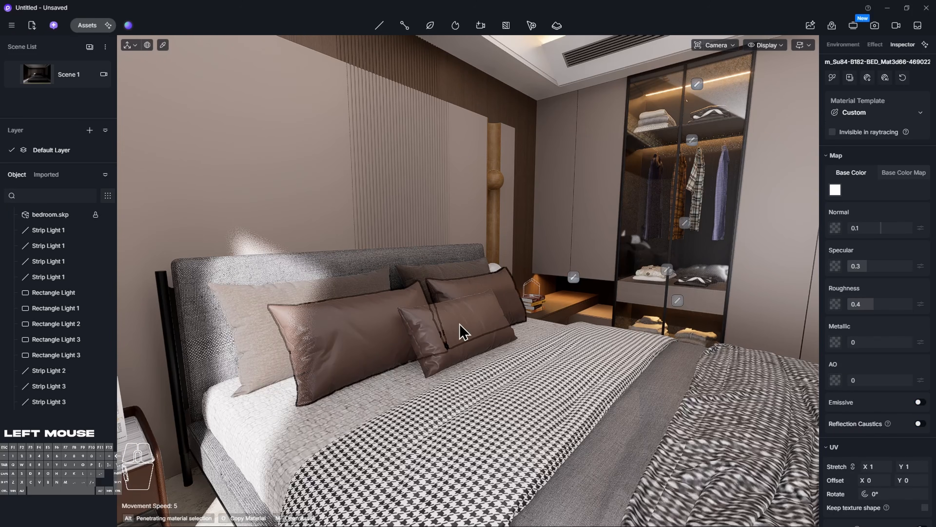
pyautogui.click(891, 113)
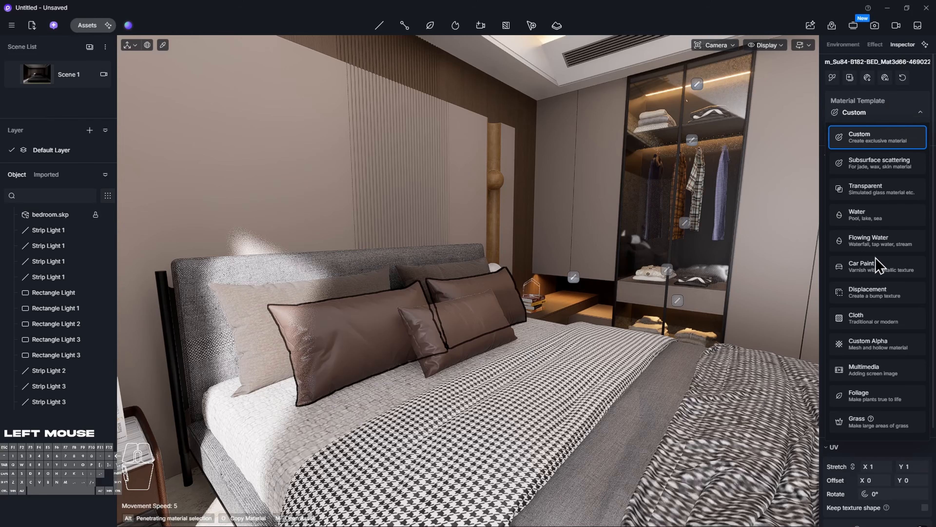
pyautogui.click(874, 320)
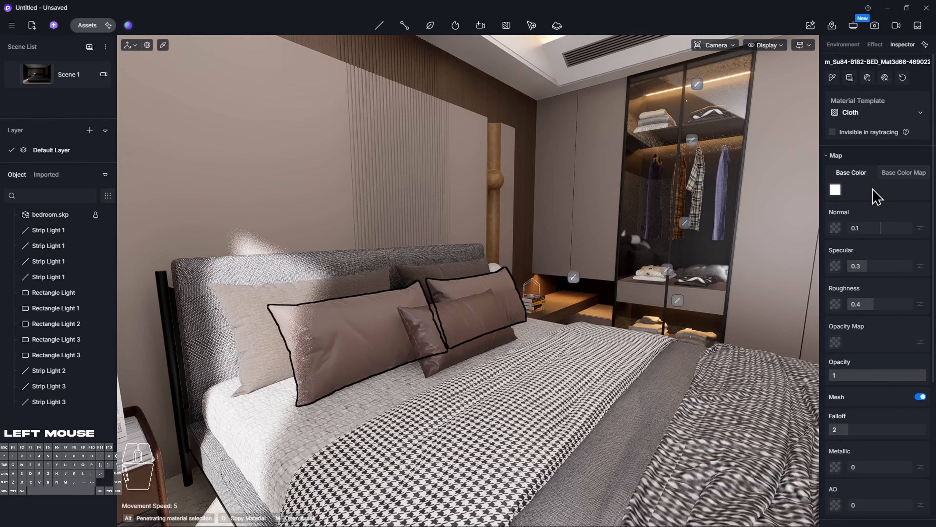
pyautogui.moveTo(872, 265); pyautogui.dragTo(809, 293)
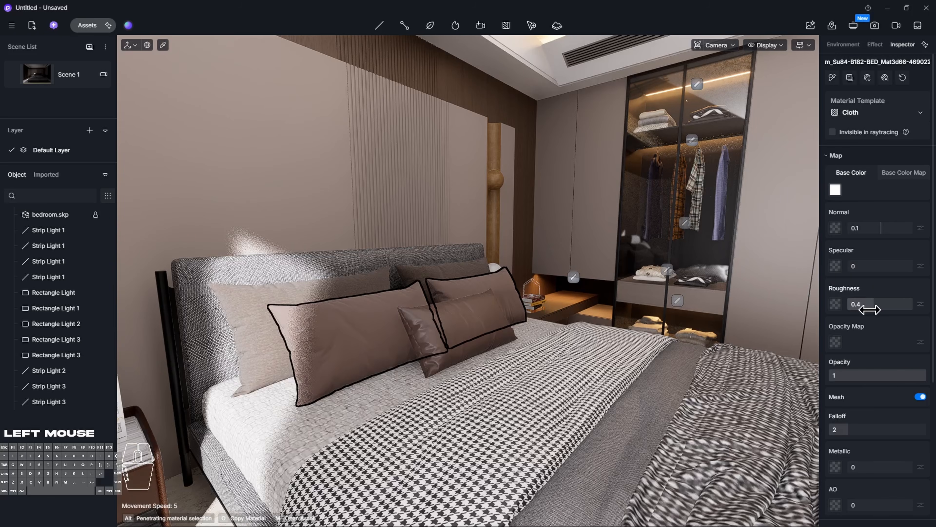
pyautogui.moveTo(869, 307); pyautogui.dragTo(910, 304)
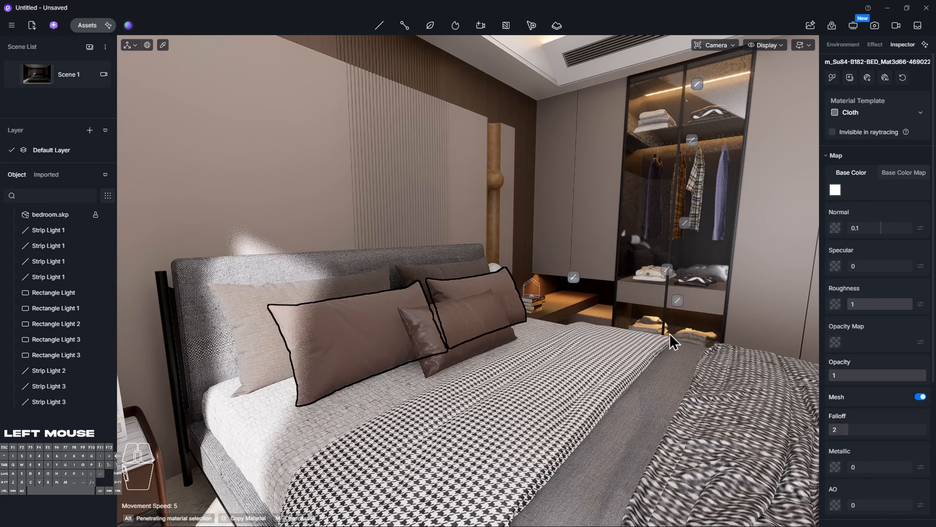
# Search the online material library for cloth
pyautogui.click(439, 331)
pyautogui.moveTo(439, 332); pyautogui.dragTo(460, 314, button='right')
pyautogui.press('s')
pyautogui.press('d')
pyautogui.click(86, 29)
pyautogui.moveTo(165, 238); pyautogui.dragTo(241, 199)
pyautogui.click(176, 282)
pyautogui.hotkey('ctrl', 'a')
pyautogui.write('clo')
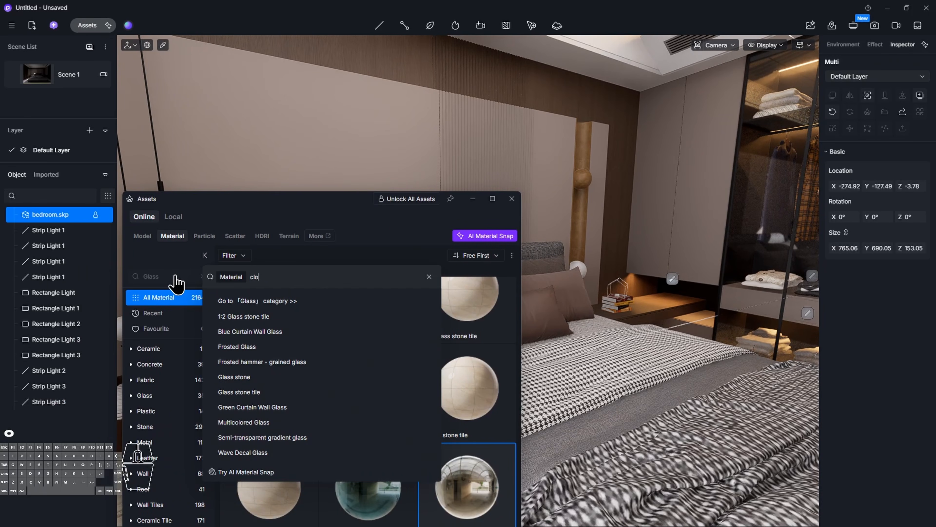
pyautogui.write('th')
pyautogui.press('Return')
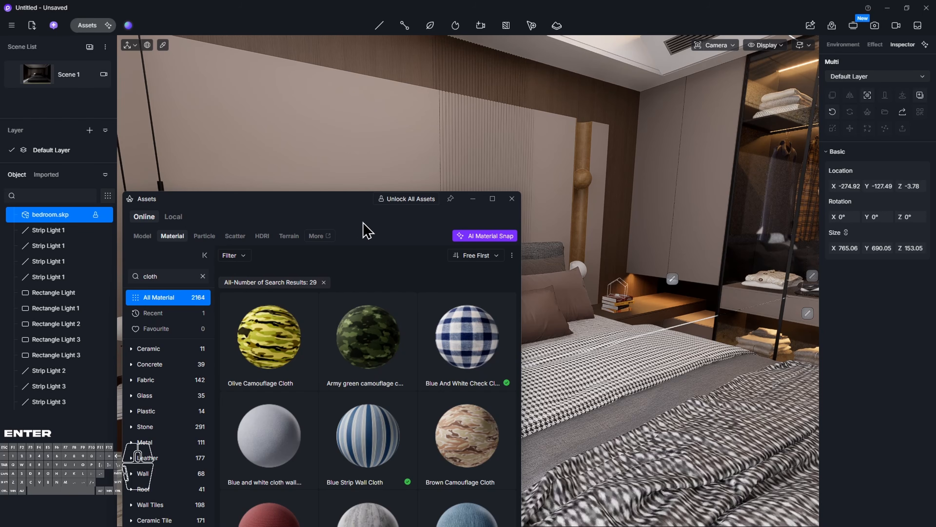
# Apply the library material Yellow cloth pattern wallpaper 01 to the bed's upholstered headboard
pyautogui.moveTo(333, 200); pyautogui.dragTo(256, 239)
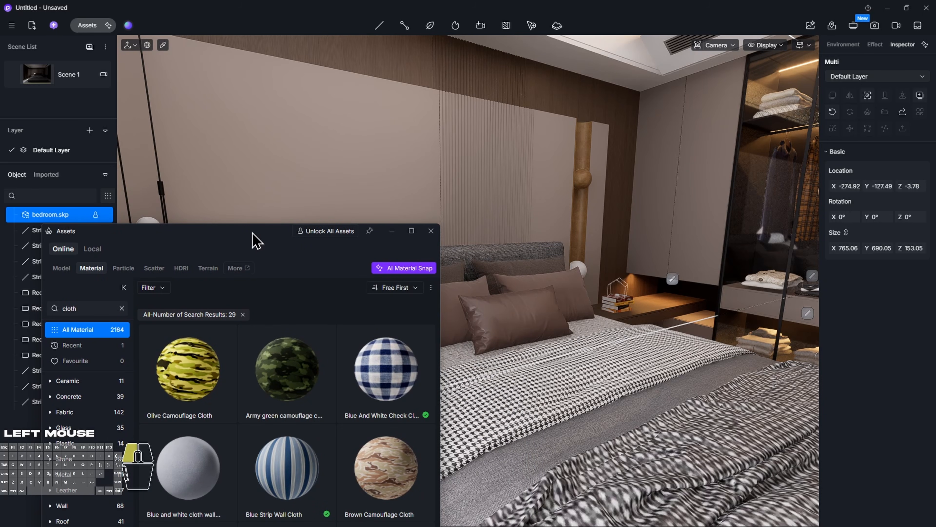
pyautogui.moveTo(252, 233); pyautogui.dragTo(206, 150)
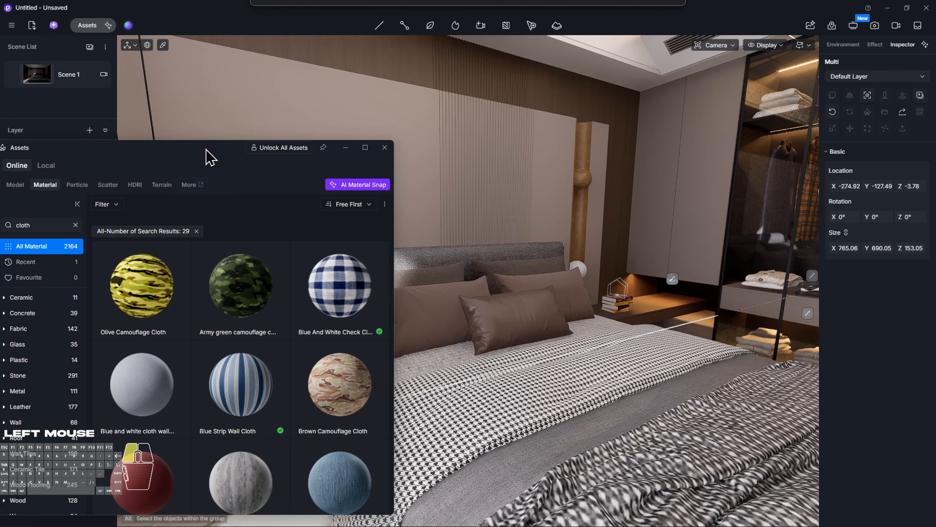
pyautogui.scroll(-5, 267, 341)
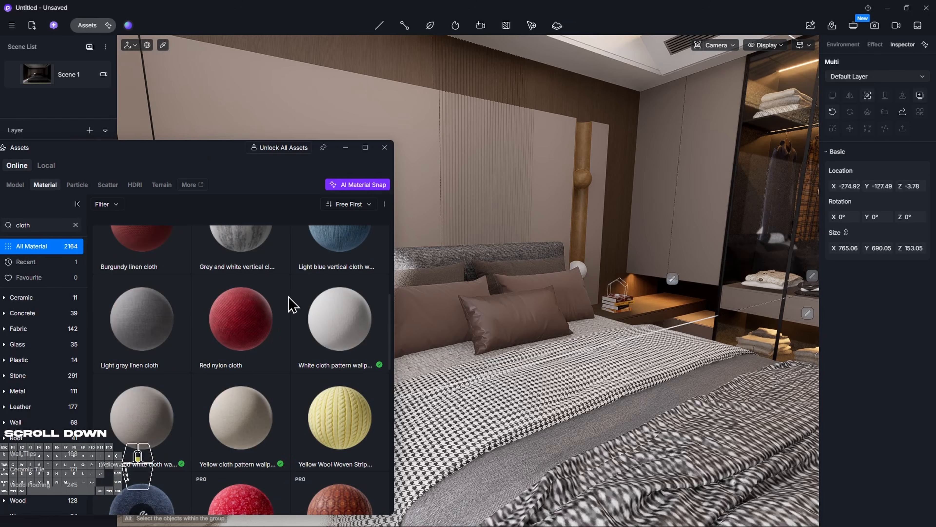
pyautogui.click(205, 417)
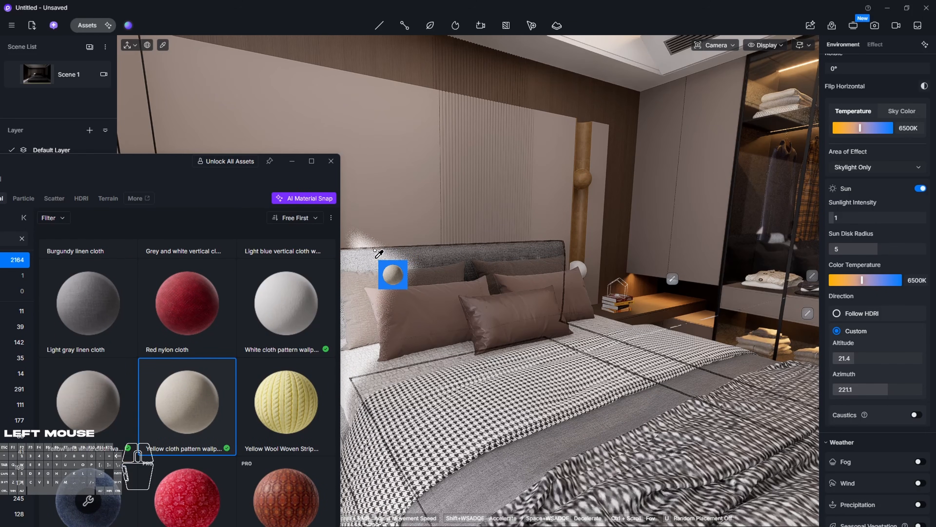
pyautogui.click(415, 285)
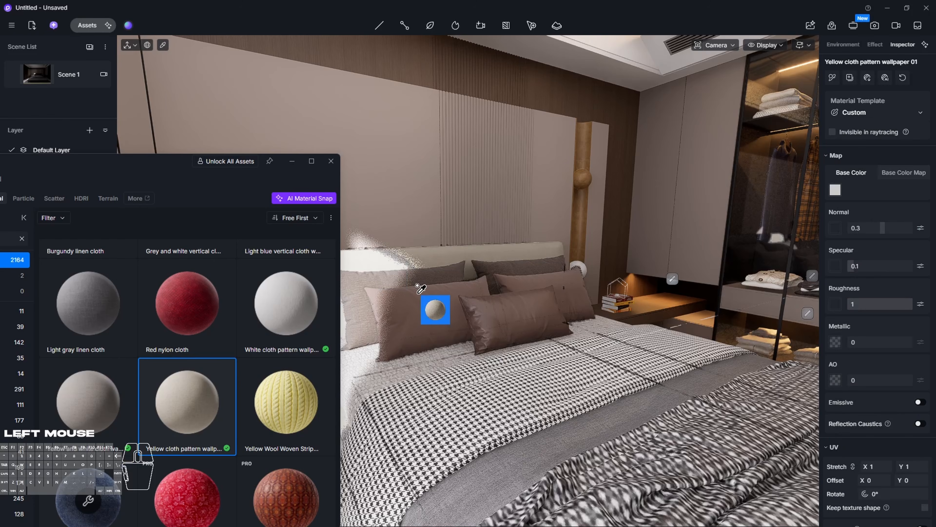
# Apply White cloth pattern wallpaper 01 to the middle pillows, try it on the rear pillows and undo the last change
pyautogui.press('d')
pyautogui.moveTo(437, 307); pyautogui.dragTo(413, 312, button='right')
pyautogui.press('d')
pyautogui.moveTo(308, 310); pyautogui.dragTo(511, 272)
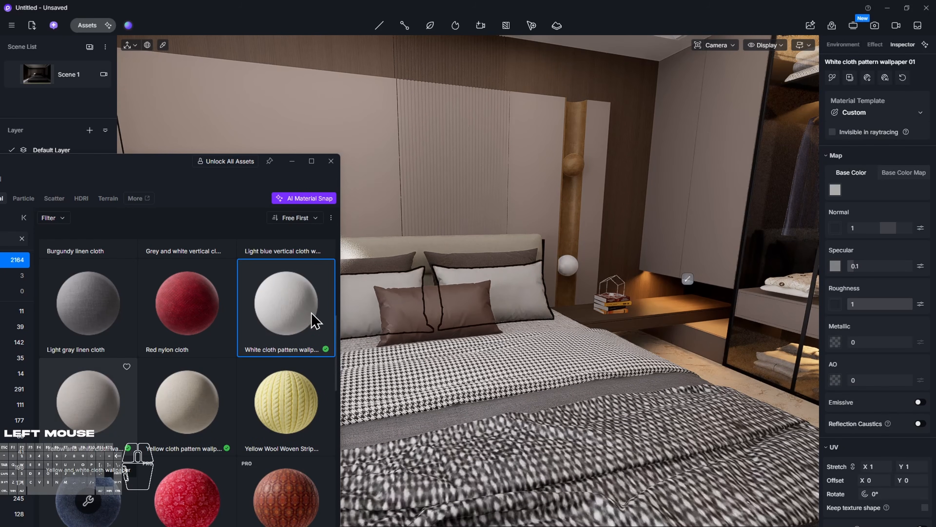
pyautogui.moveTo(279, 337); pyautogui.dragTo(393, 260)
pyautogui.hotkey('ctrl', 'z')
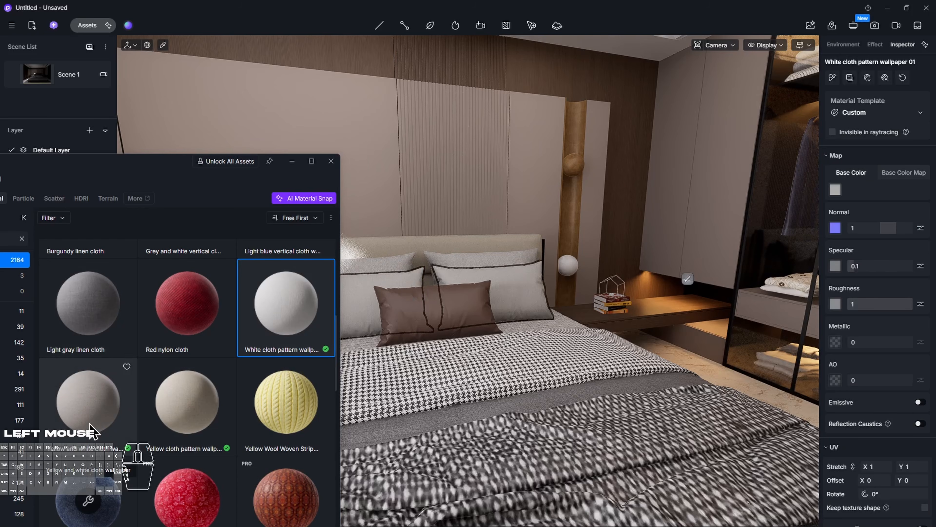
# Apply the library material Yellow and white cloth wallpaper to the patterned throw blanket across the foot of the bed
pyautogui.click(100, 421)
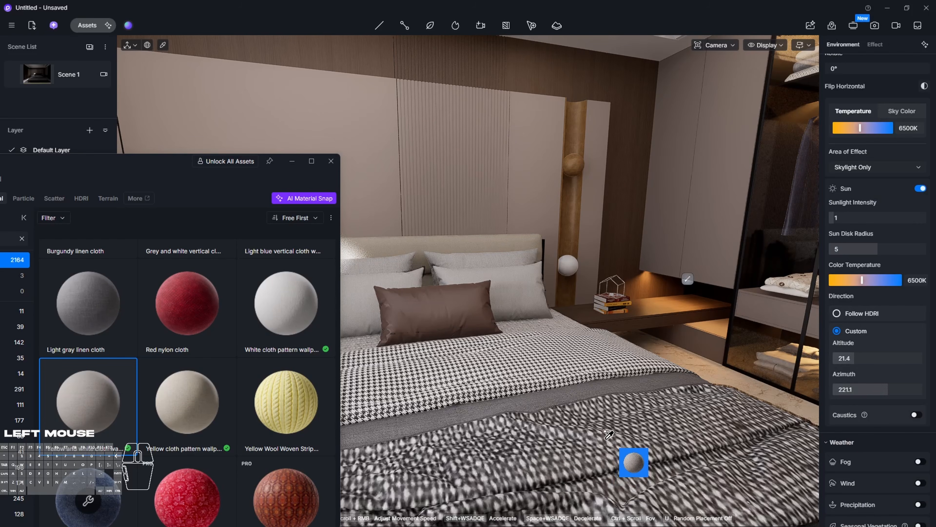
pyautogui.rightClick(599, 434)
pyautogui.click(579, 422)
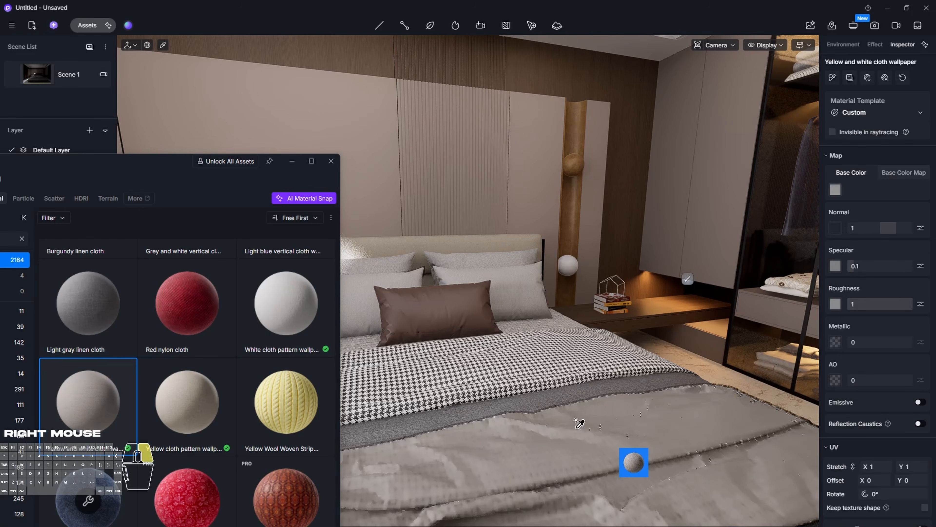
pyautogui.moveTo(579, 422)
pyautogui.mouseDown(button='right')
pyautogui.moveTo(599, 426)
pyautogui.moveTo(572, 423)
pyautogui.mouseUp(button='right')
pyautogui.press('s')
pyautogui.press('w')
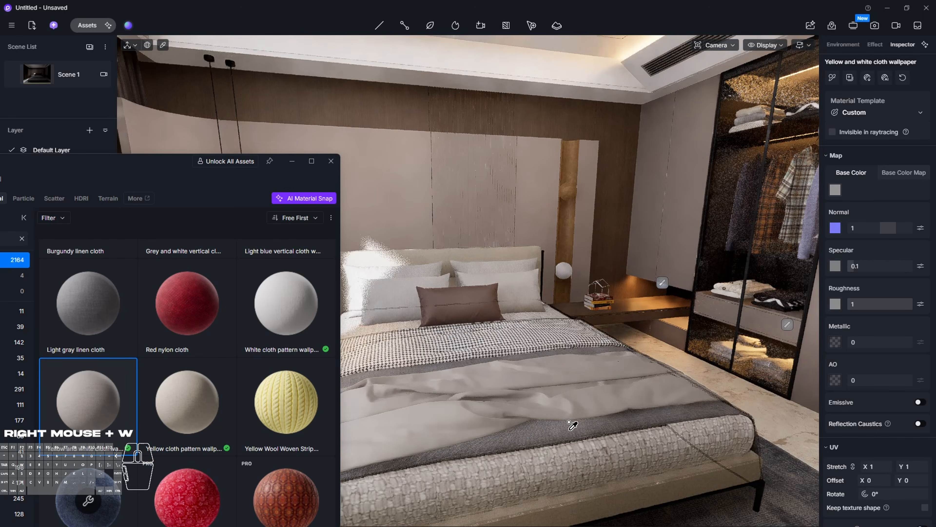
# Apply Yellow and white cloth wallpaper to the houndstooth bed cover and the small front pillow, and close the material library
pyautogui.click(524, 334)
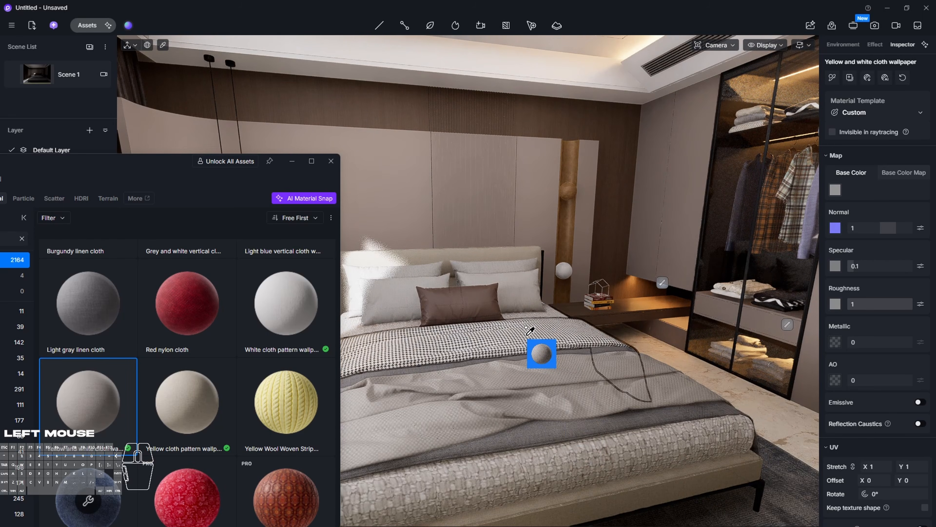
pyautogui.press('s')
pyautogui.moveTo(502, 341); pyautogui.dragTo(487, 321, button='right')
pyautogui.press('a')
pyautogui.click(481, 296)
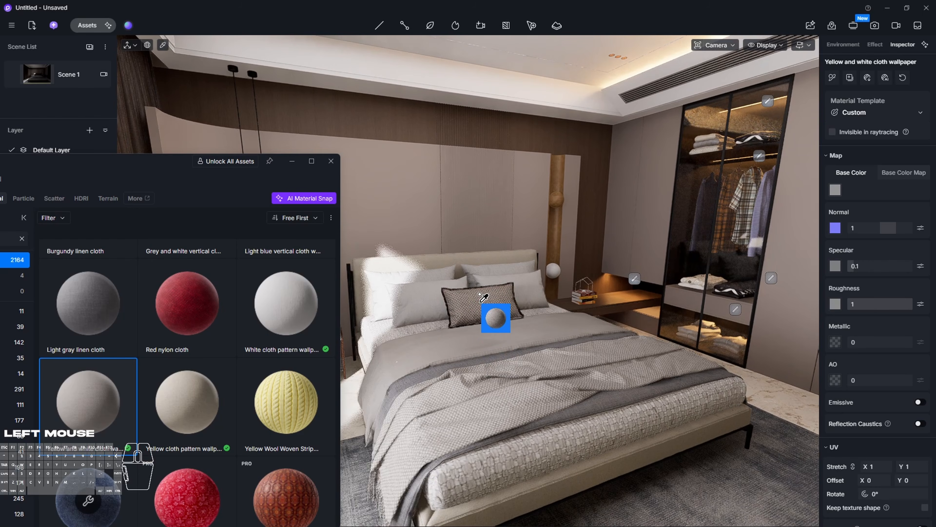
pyautogui.click(331, 162)
pyautogui.press('Escape')
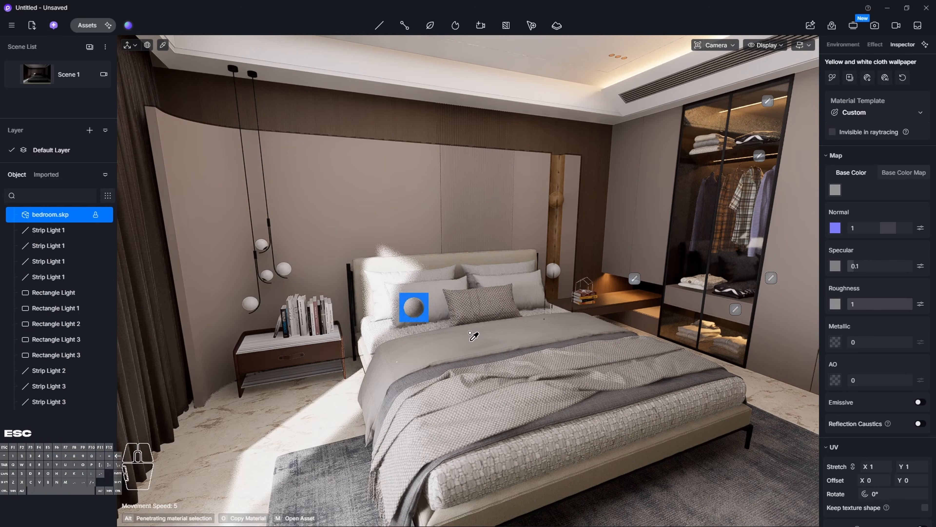
# Examine the new cloth materials on the bed and pillows from several angles
pyautogui.moveTo(445, 368); pyautogui.dragTo(470, 359, button='right')
pyautogui.press('w')
pyautogui.moveTo(468, 281); pyautogui.dragTo(288, 280, button='right')
pyautogui.press('d')
pyautogui.press('d')
pyautogui.moveTo(331, 369); pyautogui.dragTo(395, 373, button='right')
pyautogui.press('s')
pyautogui.press('q')
pyautogui.press('e')
pyautogui.moveTo(442, 332); pyautogui.dragTo(422, 358, button='right')
pyautogui.press('w')
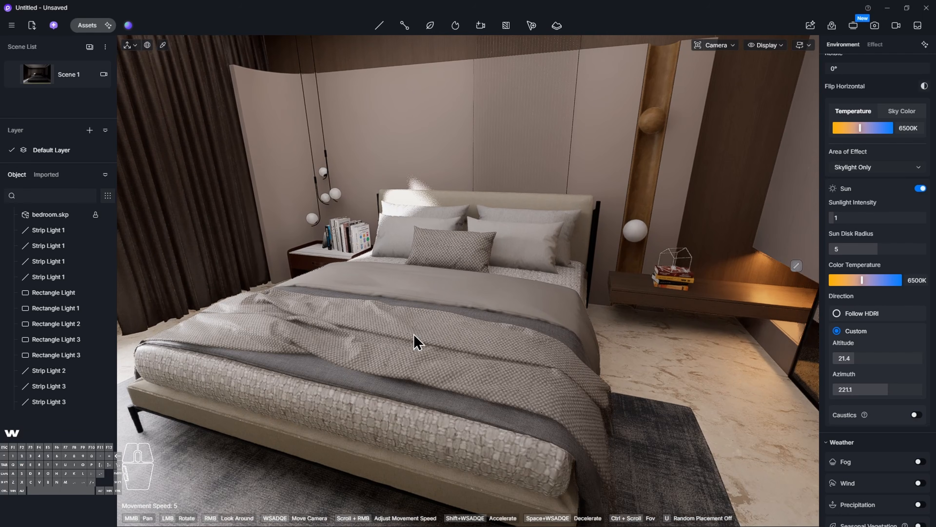
# Set the specular of the throw blanket's cloth material to 0
pyautogui.click(430, 331)
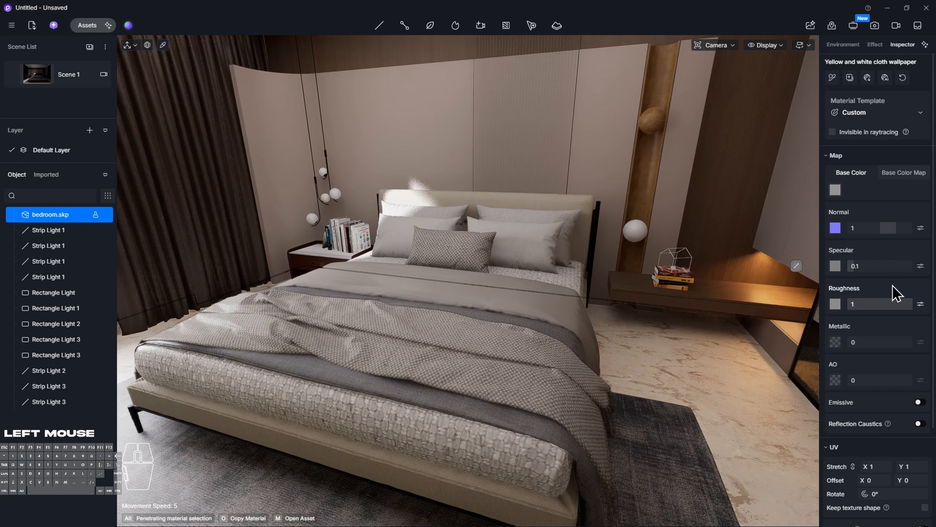
pyautogui.moveTo(874, 266); pyautogui.dragTo(846, 305)
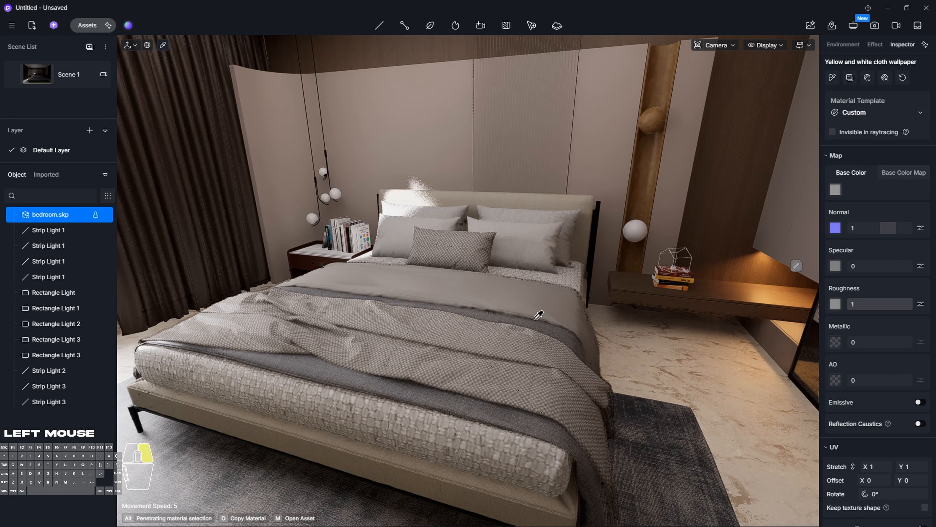
pyautogui.moveTo(538, 314); pyautogui.dragTo(535, 326, button='right')
pyautogui.press('Escape')
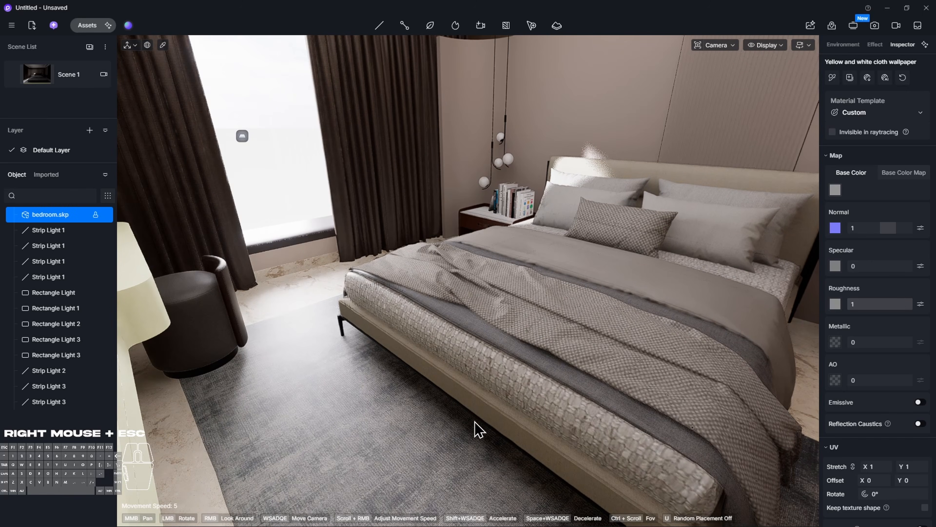
# Set the bedroom rug's material to specular 0 and roughness 1, and change its template to Cloth
pyautogui.press('i')
pyautogui.click(419, 448)
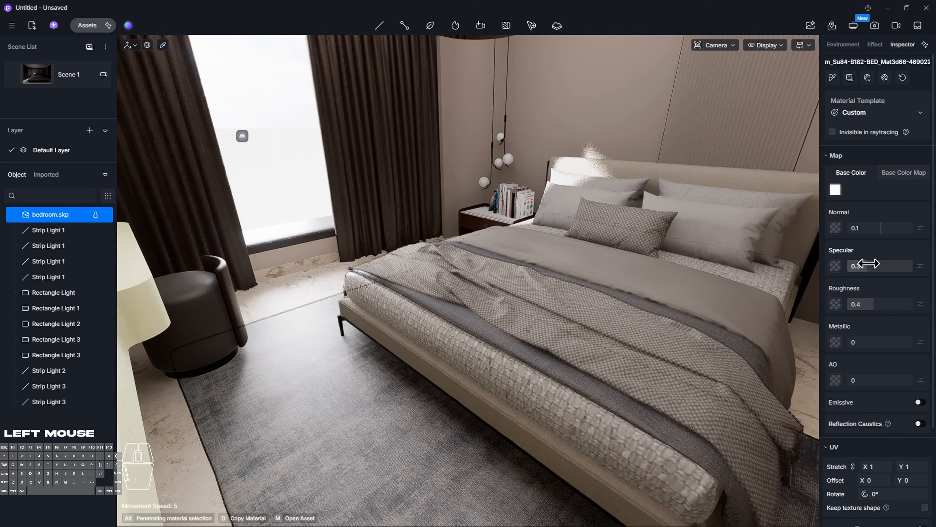
pyautogui.moveTo(909, 266); pyautogui.dragTo(844, 267)
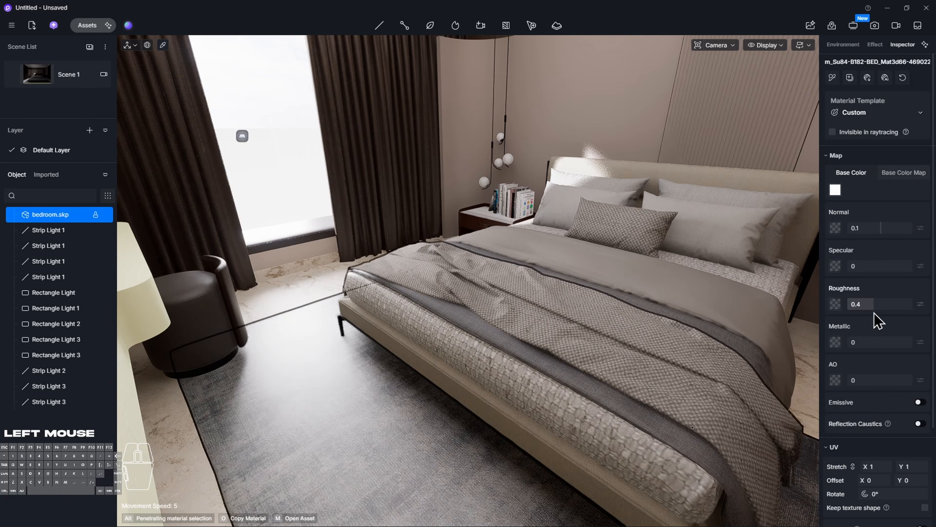
pyautogui.moveTo(872, 306); pyautogui.dragTo(932, 309)
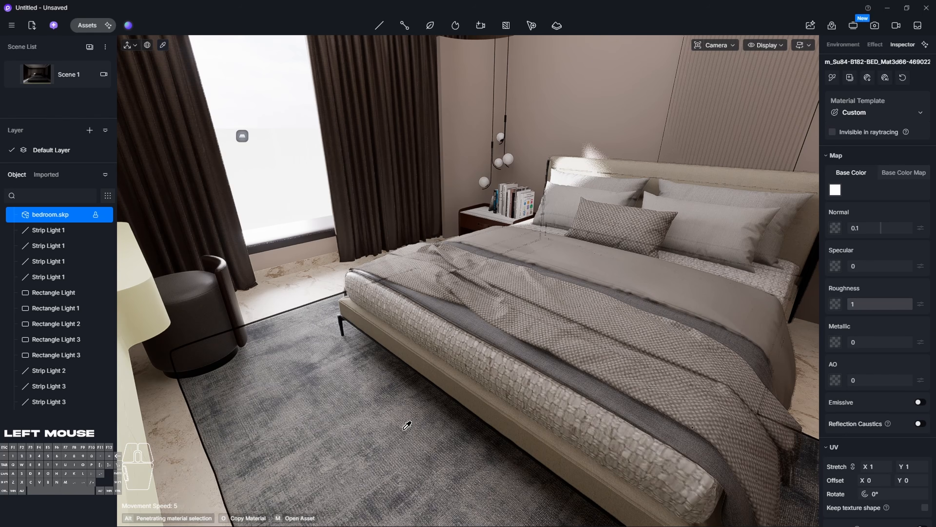
pyautogui.click(876, 113)
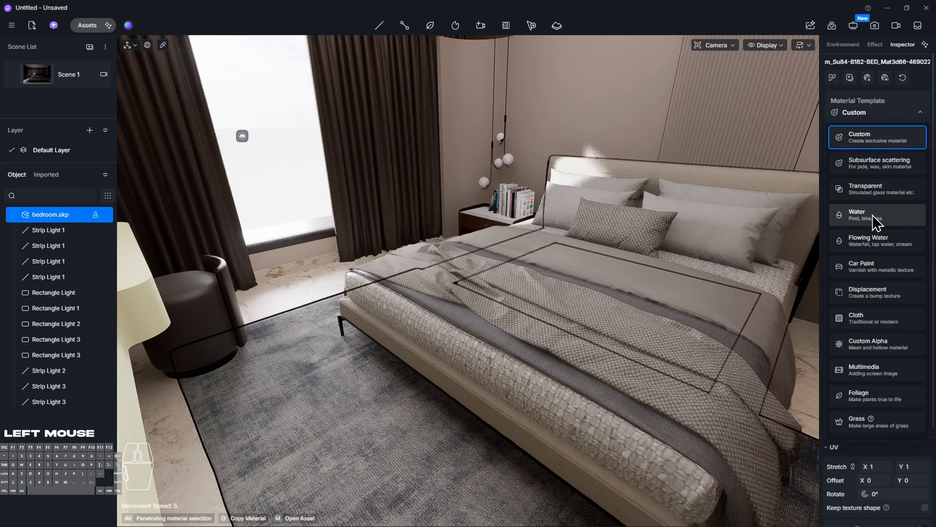
pyautogui.click(860, 327)
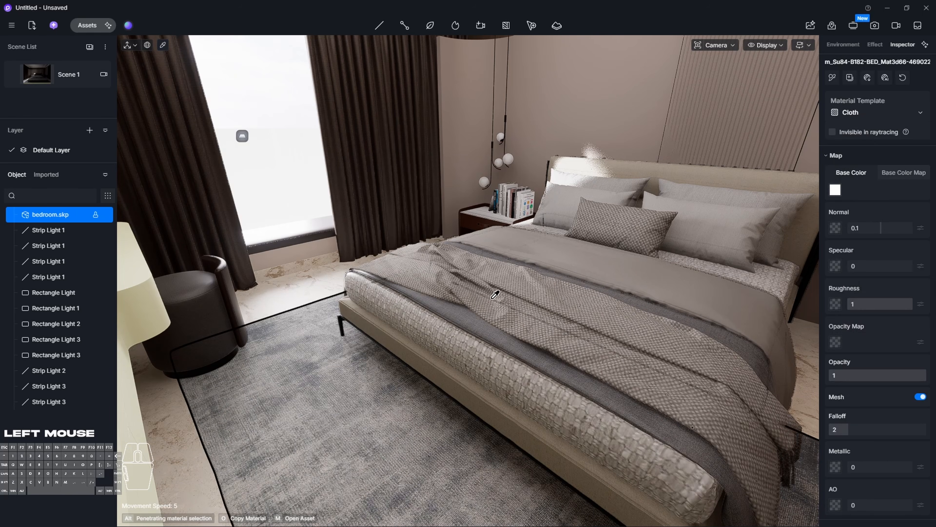
# Adjust the base color of the beige wall panels behind the bed to saturation 8 and value 54
pyautogui.moveTo(606, 355); pyautogui.dragTo(489, 278, button='right')
pyautogui.press('Escape')
pyautogui.press('w')
pyautogui.press('s')
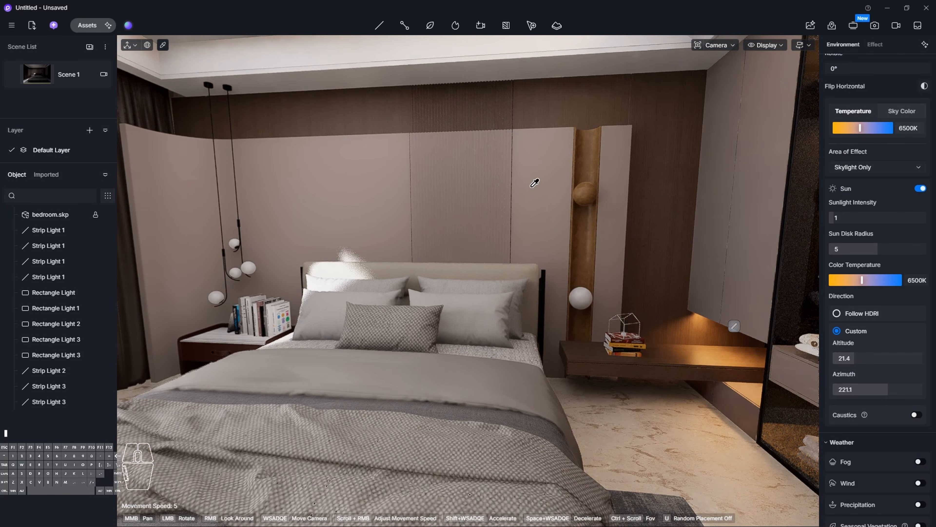
pyautogui.click(545, 179)
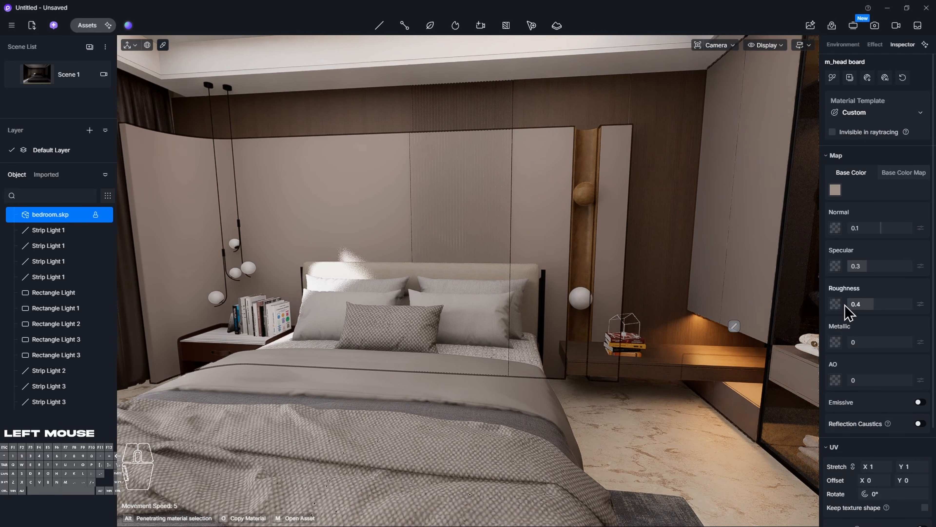
pyautogui.click(835, 190)
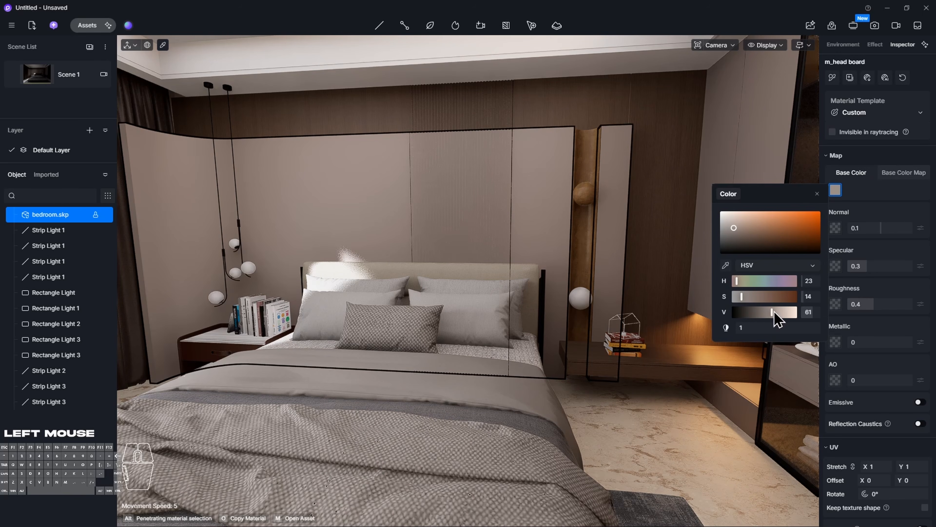
pyautogui.moveTo(771, 312); pyautogui.dragTo(779, 310)
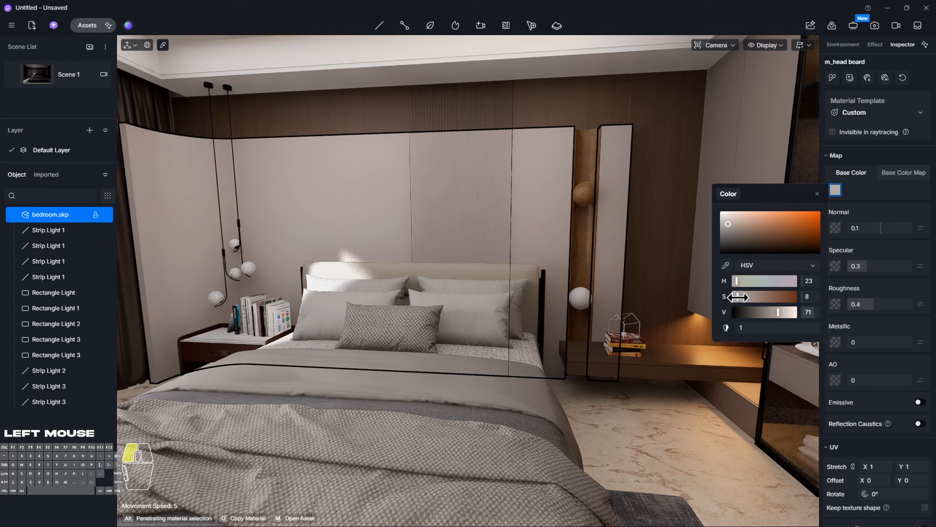
pyautogui.moveTo(777, 311); pyautogui.dragTo(768, 310)
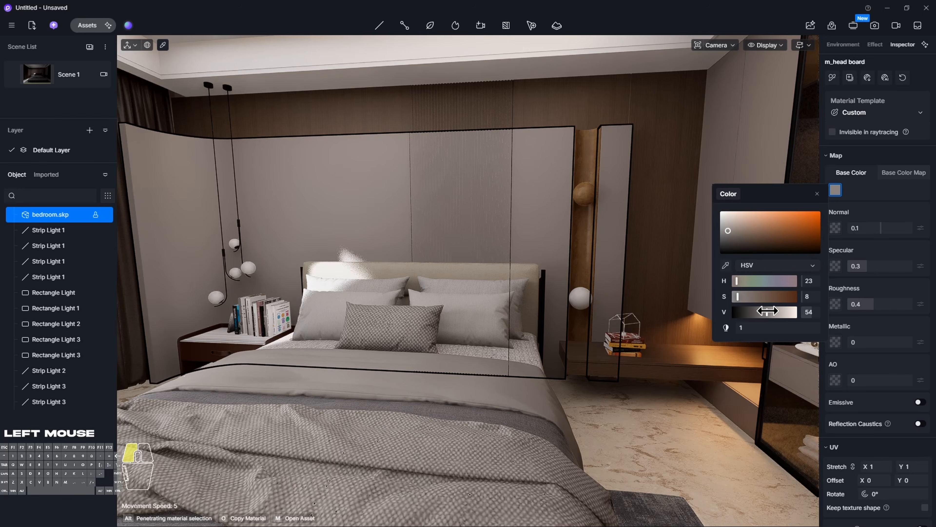
# Refine the base color of the wall panels behind the bed to saturation 4 and value 50
pyautogui.press('s')
pyautogui.moveTo(412, 305); pyautogui.dragTo(444, 301, button='right')
pyautogui.press('space')
pyautogui.press('Escape')
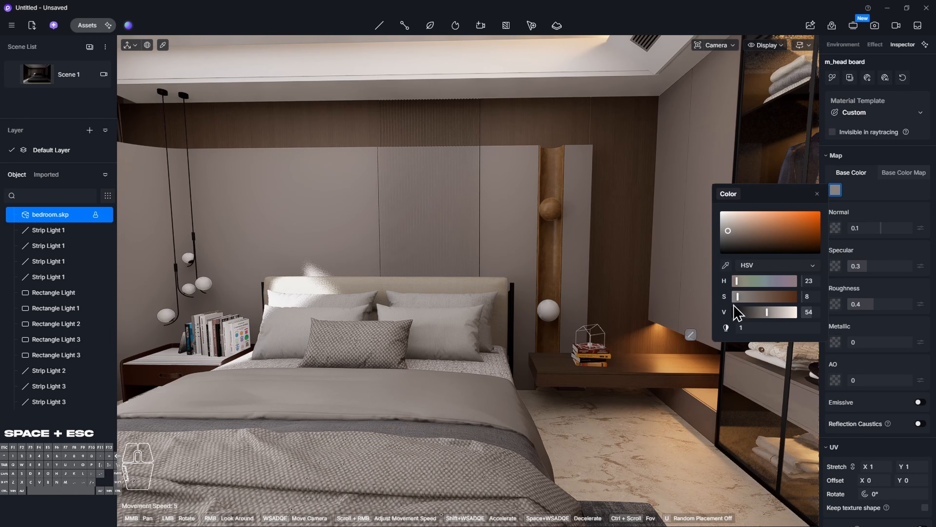
pyautogui.moveTo(738, 297); pyautogui.dragTo(738, 295)
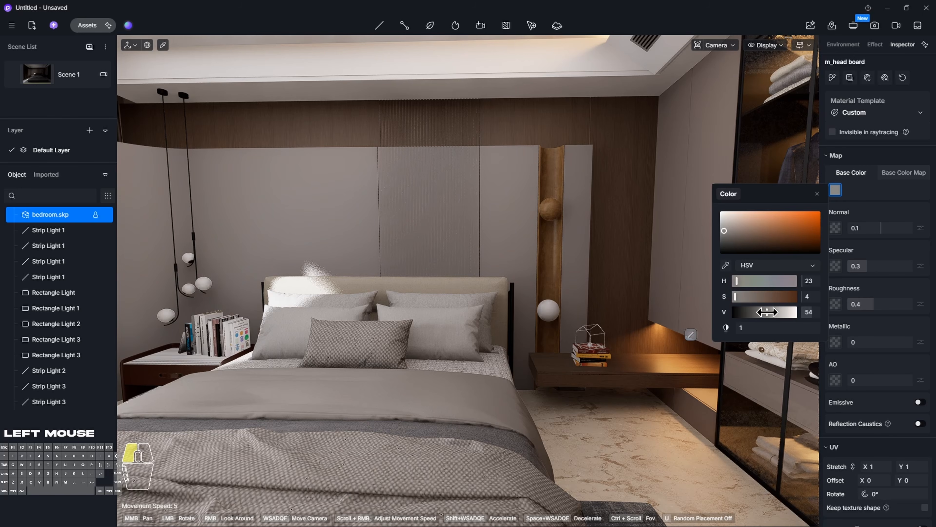
pyautogui.moveTo(767, 312); pyautogui.dragTo(764, 312)
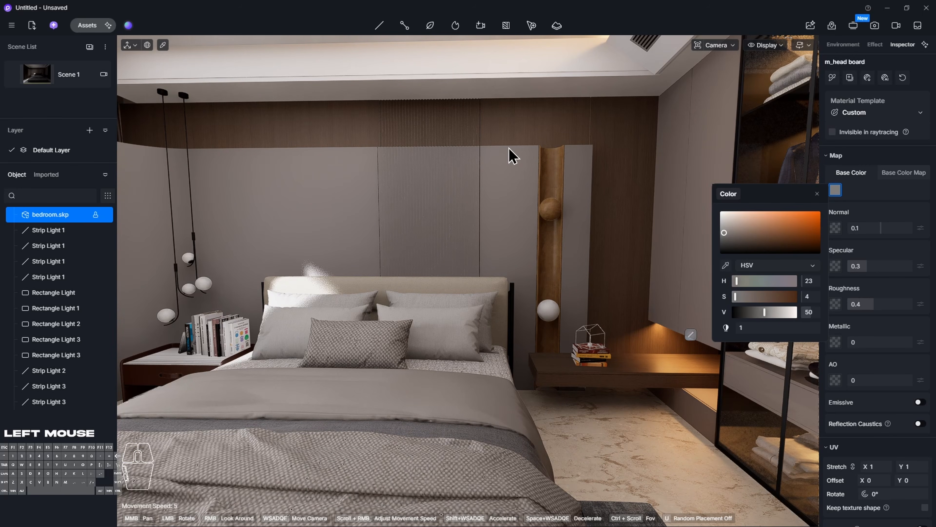
pyautogui.press('Escape')
# Set the saturation of the wardrobe panels' base color to 4
pyautogui.click(700, 179)
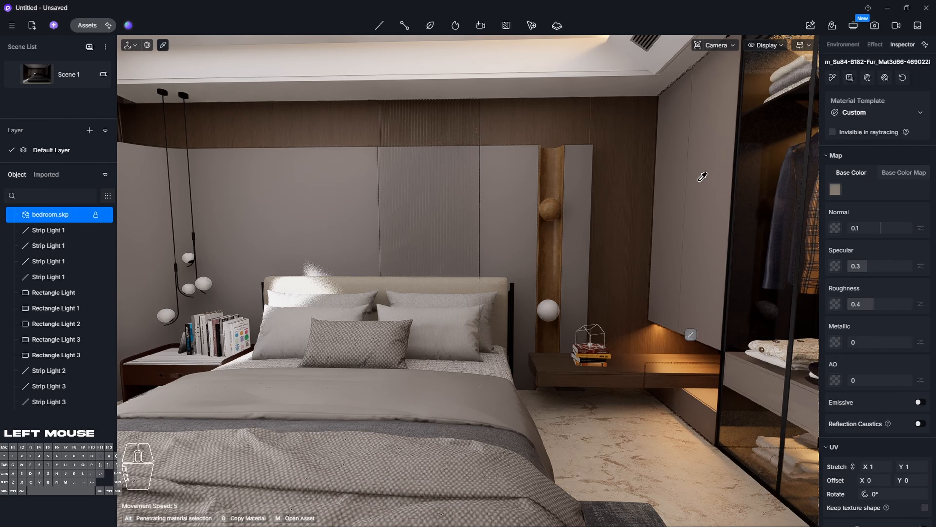
pyautogui.click(835, 189)
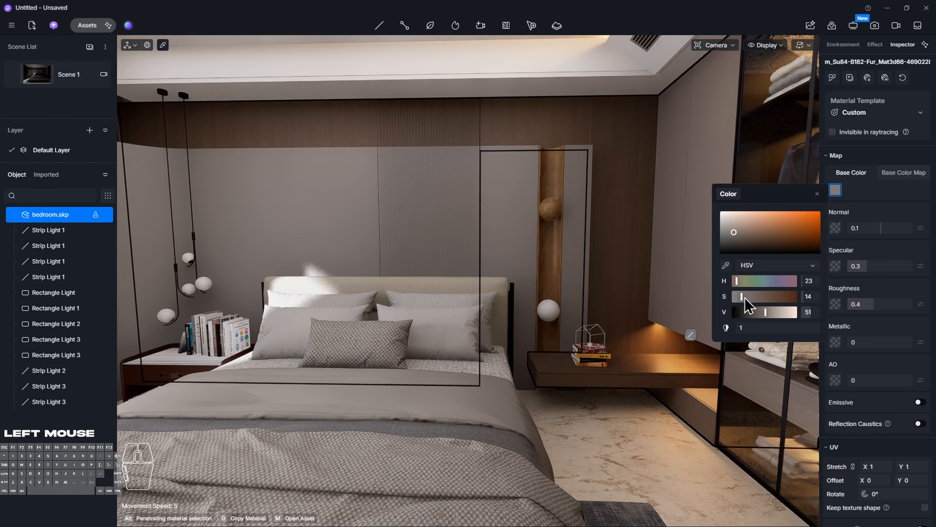
pyautogui.moveTo(741, 295); pyautogui.dragTo(737, 296)
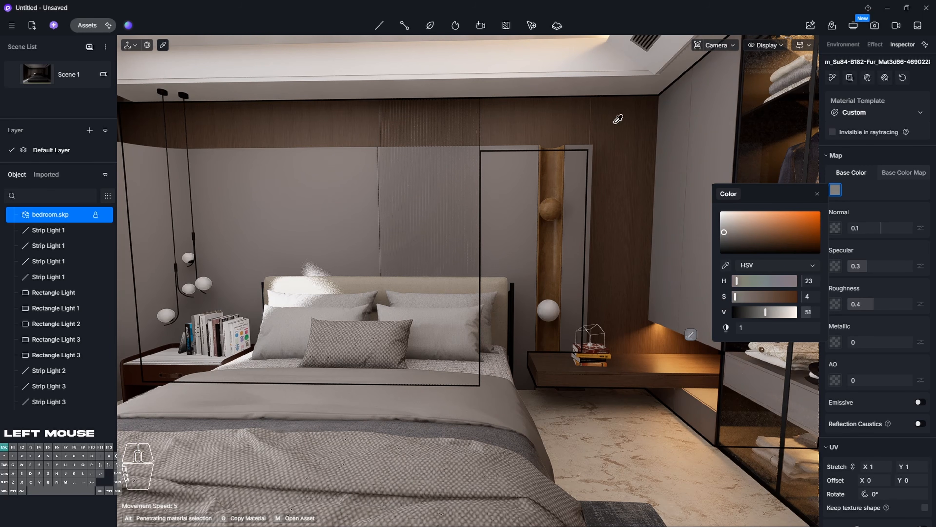
# Reduce the saturation of the dark wood wall's base color map to -42
pyautogui.click(630, 144)
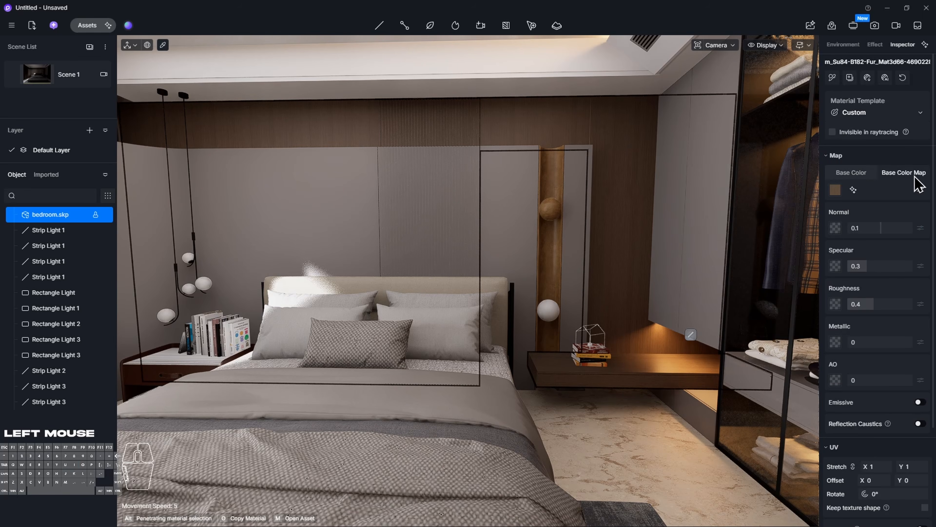
pyautogui.click(841, 191)
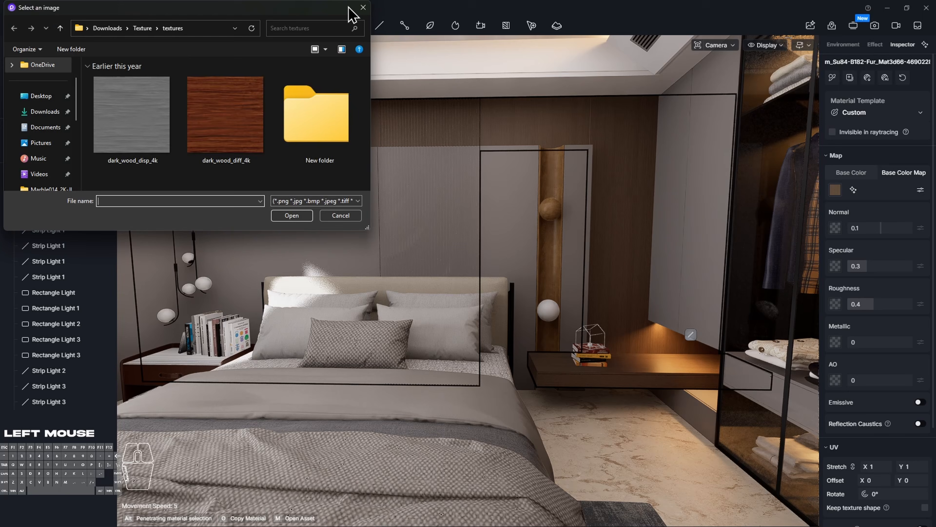
pyautogui.click(354, 8)
pyautogui.click(920, 190)
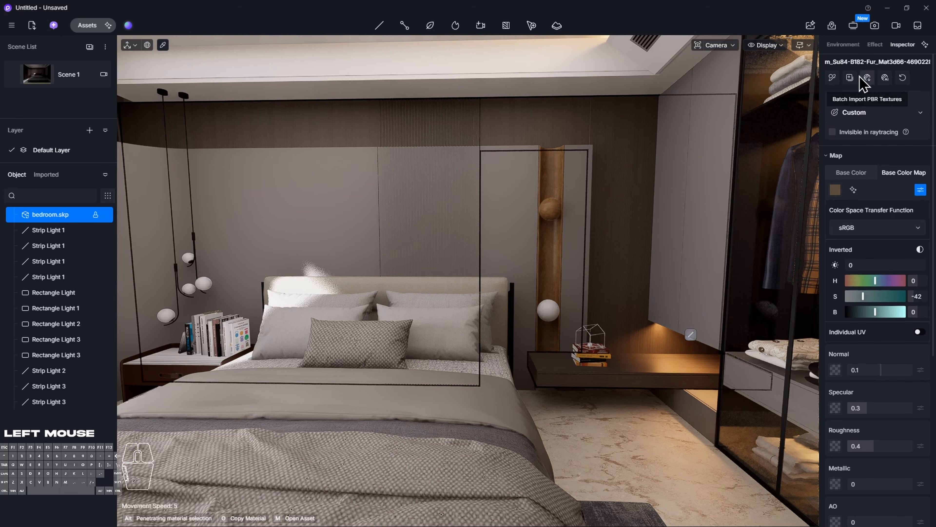
# Copy the desaturated wood wall material onto the light wood niche between the wall panels beside the bed
pyautogui.click(835, 80)
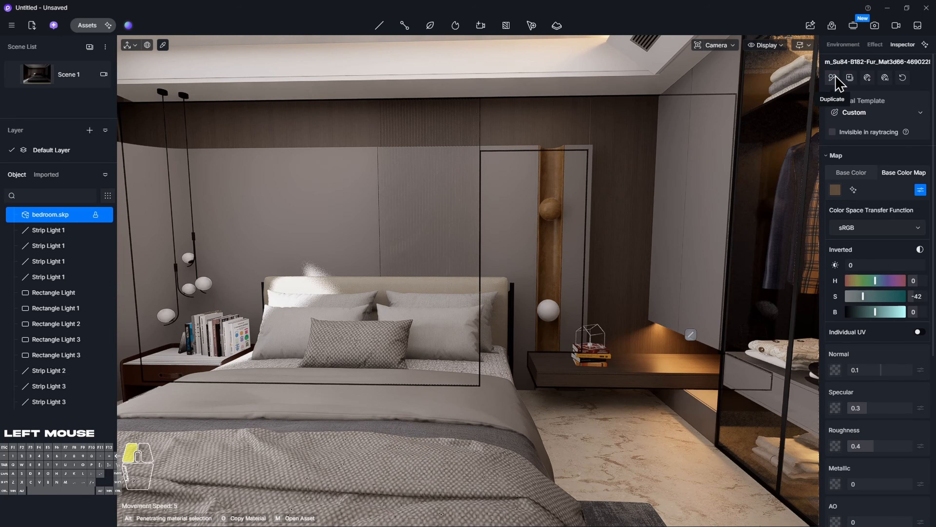
pyautogui.click(553, 153)
pyautogui.press('Escape')
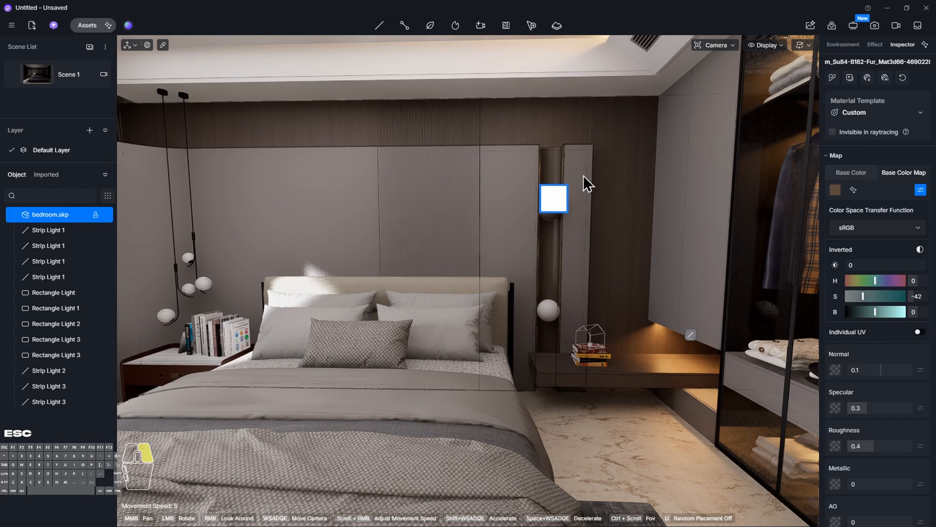
# Set the roughness of the wardrobe doors' material to 0.09 and check the reflections on the tall doors
pyautogui.press('w')
pyautogui.moveTo(586, 182); pyautogui.dragTo(660, 207, button='right')
pyautogui.press('w')
pyautogui.press('s')
pyautogui.press('w')
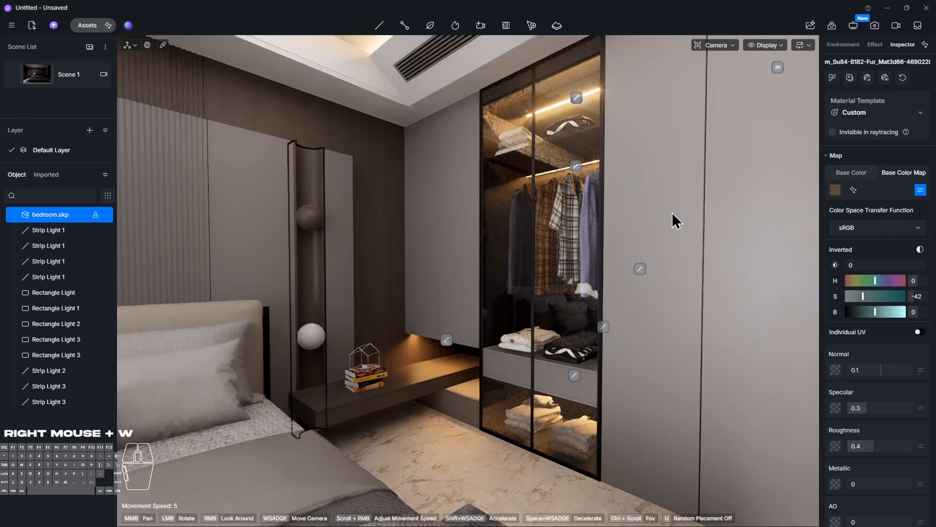
pyautogui.click(679, 200)
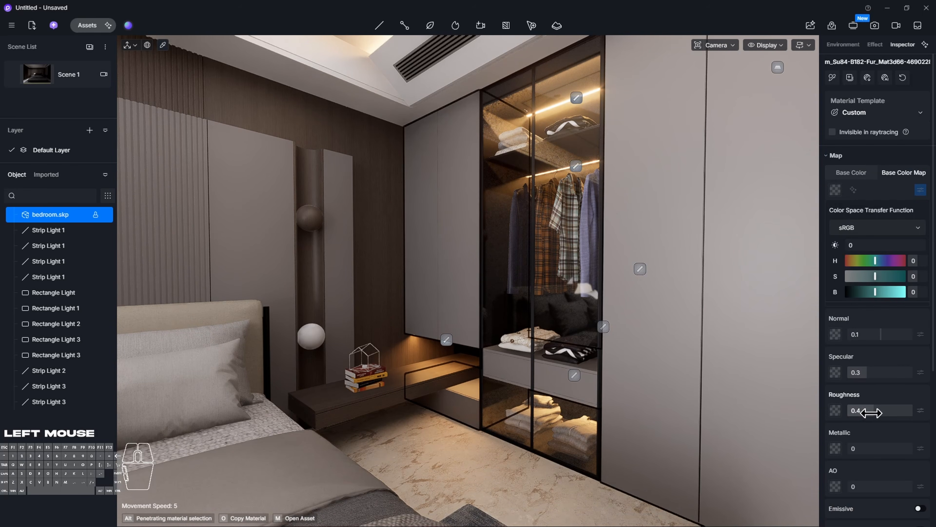
pyautogui.moveTo(870, 413)
pyautogui.mouseDown()
pyautogui.moveTo(851, 422)
pyautogui.moveTo(853, 412)
pyautogui.mouseUp()
pyautogui.moveTo(755, 343); pyautogui.dragTo(796, 343, button='right')
pyautogui.press('s')
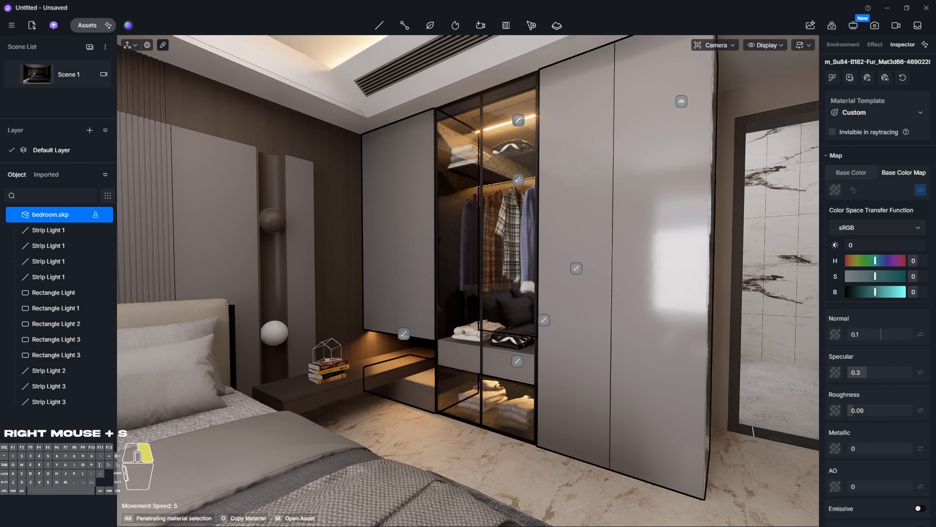
pyautogui.moveTo(797, 343); pyautogui.dragTo(797, 343, button='right')
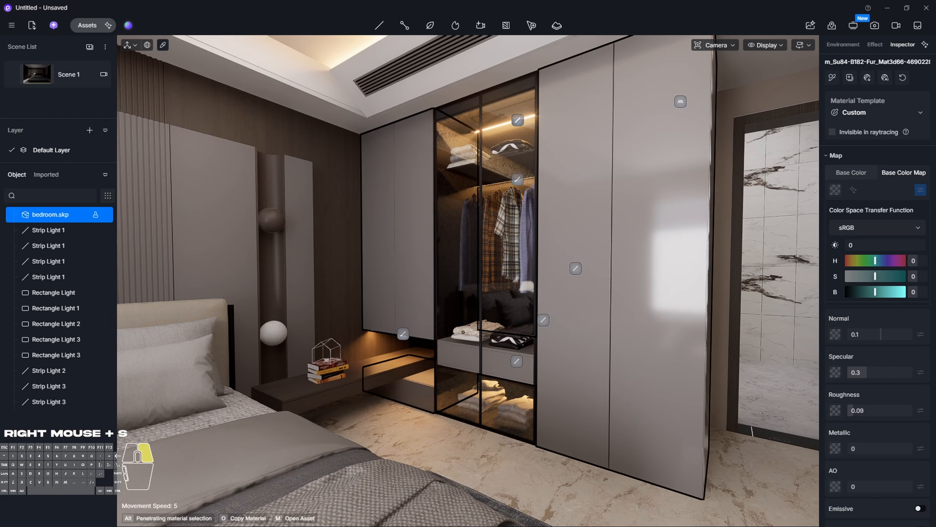
# Make the white globe lamp beside the bed emissive with an intensity of 30
pyautogui.press('Escape')
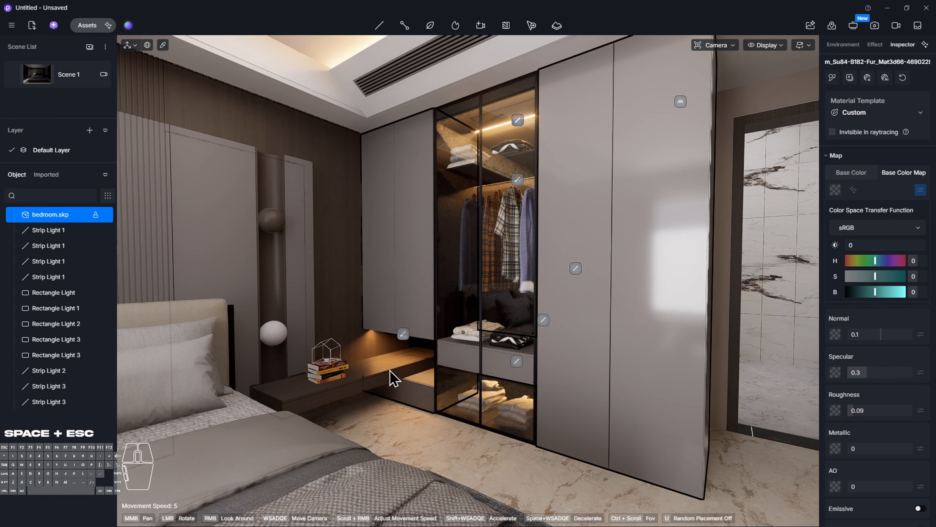
pyautogui.moveTo(391, 373); pyautogui.dragTo(221, 376, button='right')
pyautogui.press('d')
pyautogui.press('w')
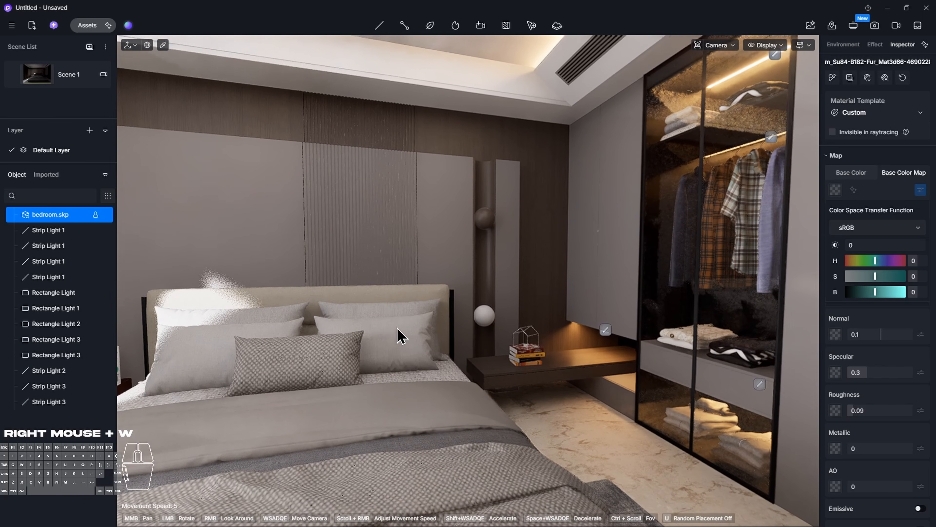
pyautogui.click(484, 324)
pyautogui.click(484, 325)
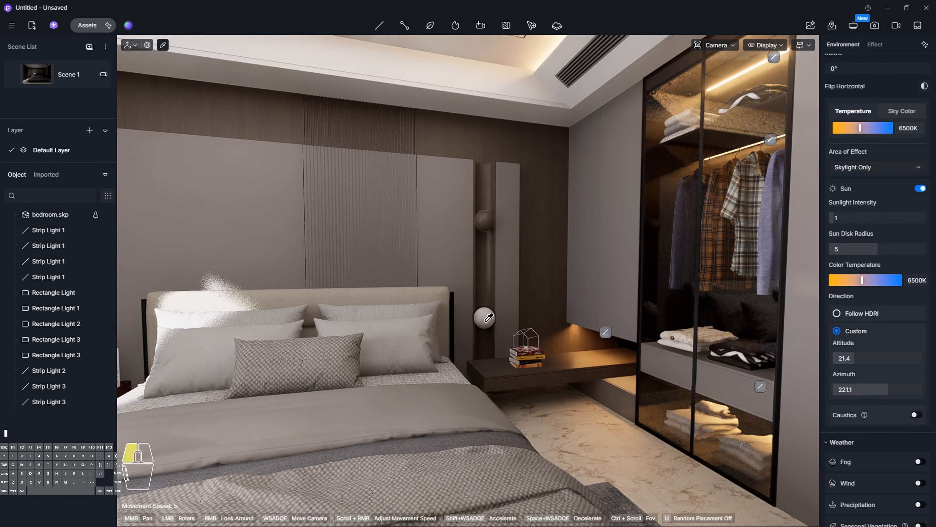
pyautogui.click(485, 324)
pyautogui.scroll(-3, 883, 445)
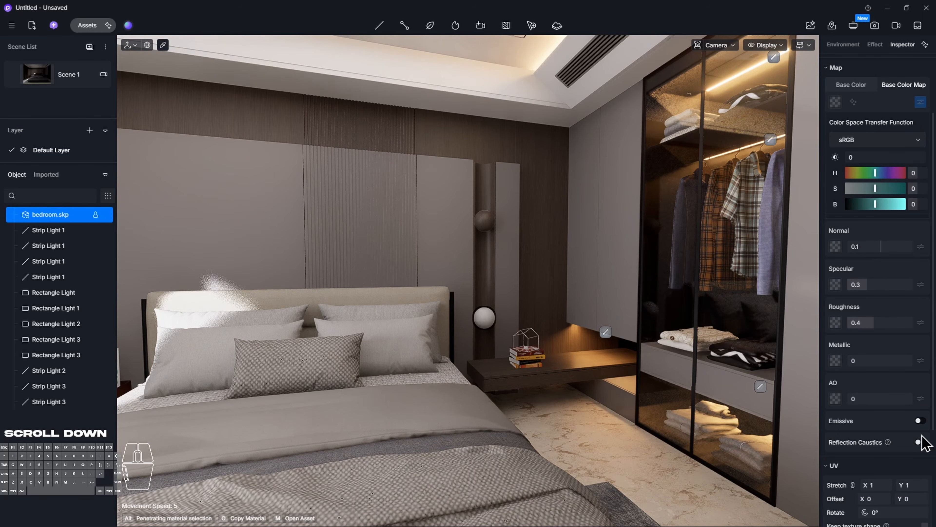
pyautogui.click(921, 420)
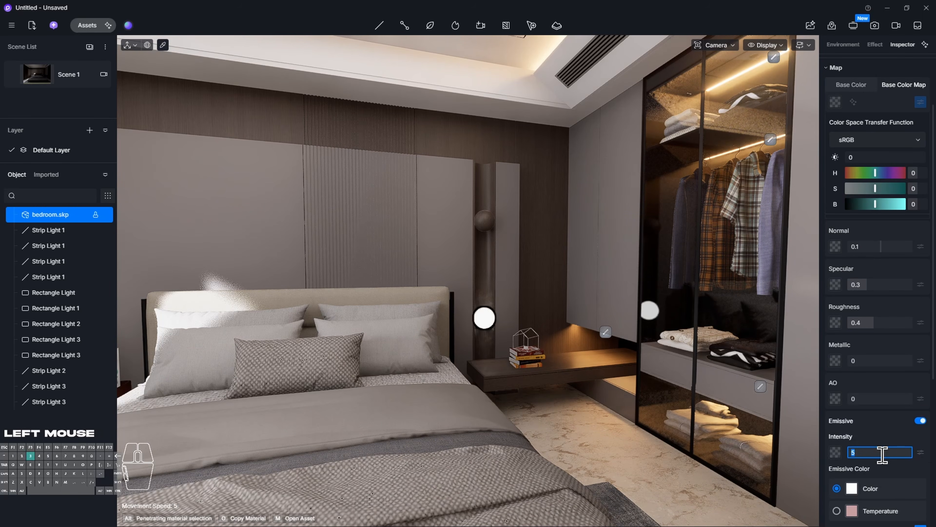
pyautogui.write('30')
pyautogui.press('Return')
# Switch the globe lamp's emissive color to temperature mode and set it to 2800
pyautogui.click(842, 511)
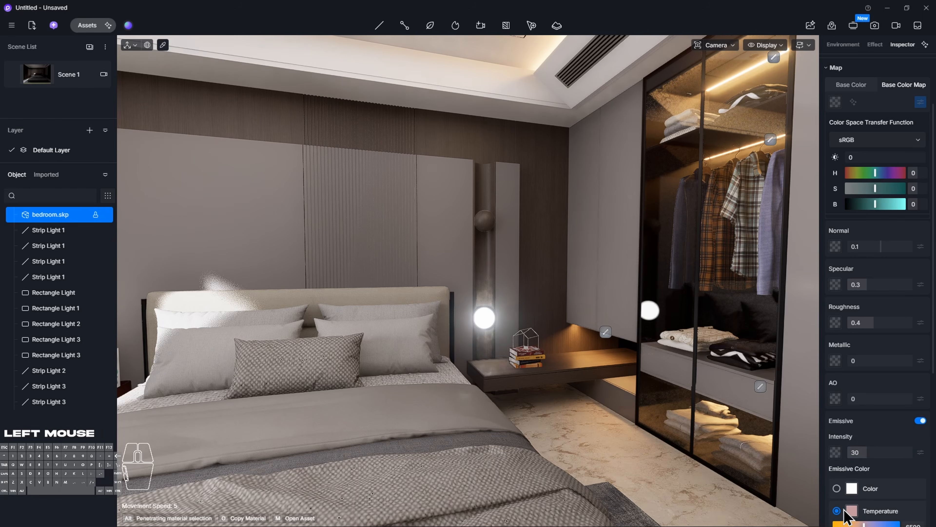
pyautogui.scroll(-3, 892, 508)
pyautogui.click(914, 439)
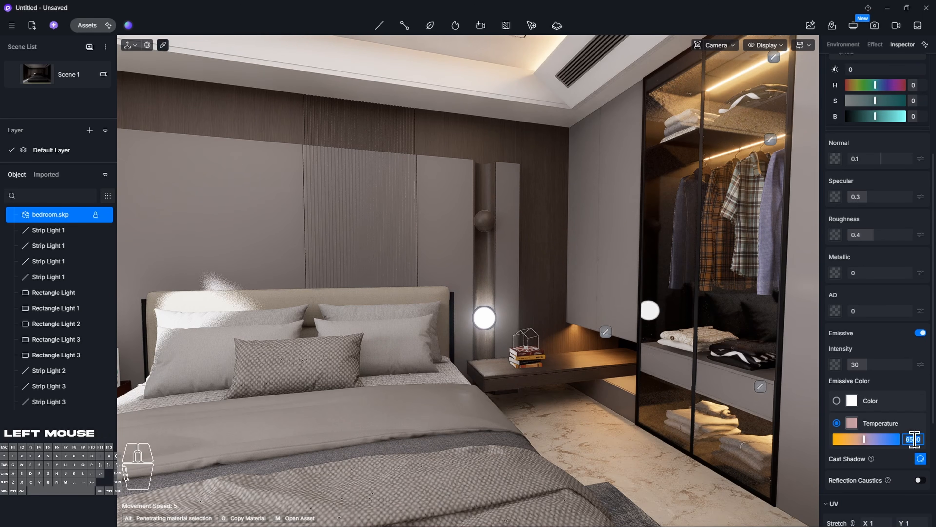
pyautogui.write('2800')
pyautogui.press('Return')
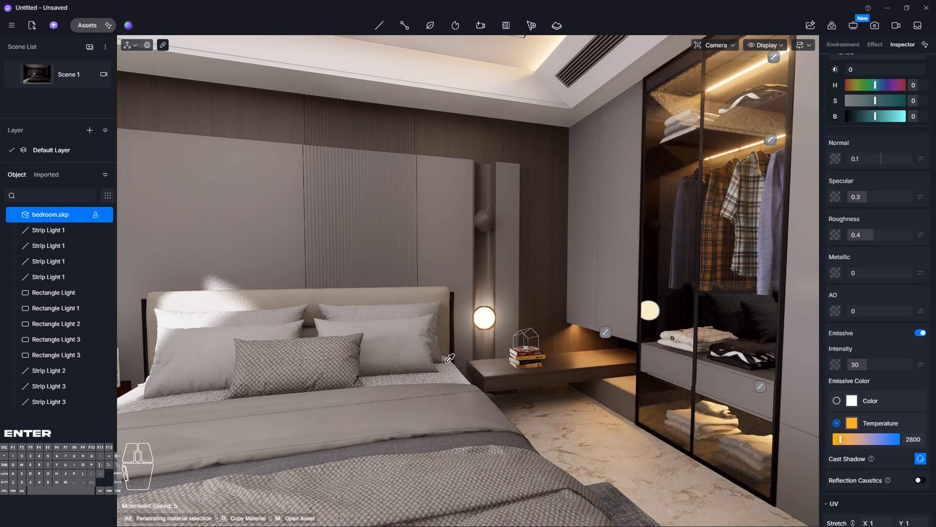
# Change the material template of the dark brown window curtains to Cloth
pyautogui.moveTo(462, 362); pyautogui.dragTo(187, 292, button='right')
pyautogui.press('w')
pyautogui.moveTo(493, 334)
pyautogui.mouseDown(button='right')
pyautogui.moveTo(506, 334)
pyautogui.moveTo(498, 330)
pyautogui.mouseUp(button='right')
pyautogui.press('s')
pyautogui.click(533, 255)
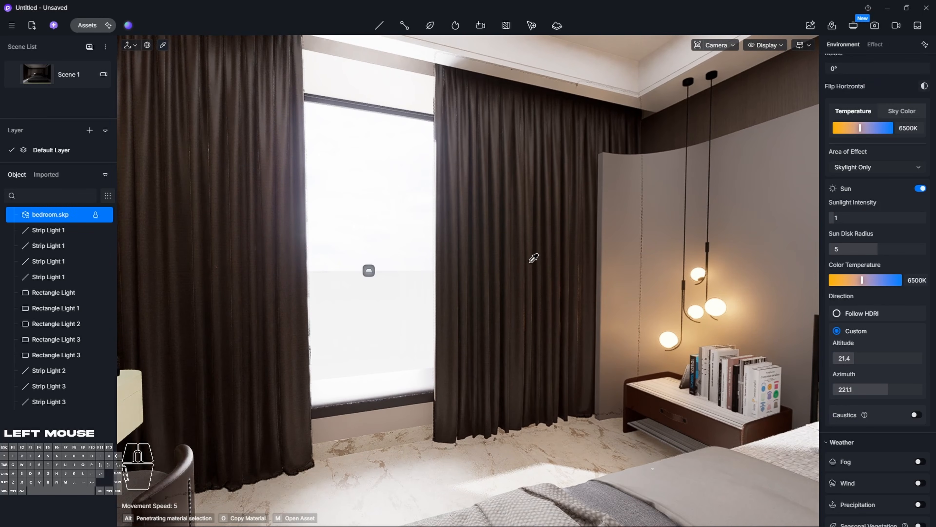
pyautogui.moveTo(534, 251); pyautogui.dragTo(534, 229, button='right')
pyautogui.press('a')
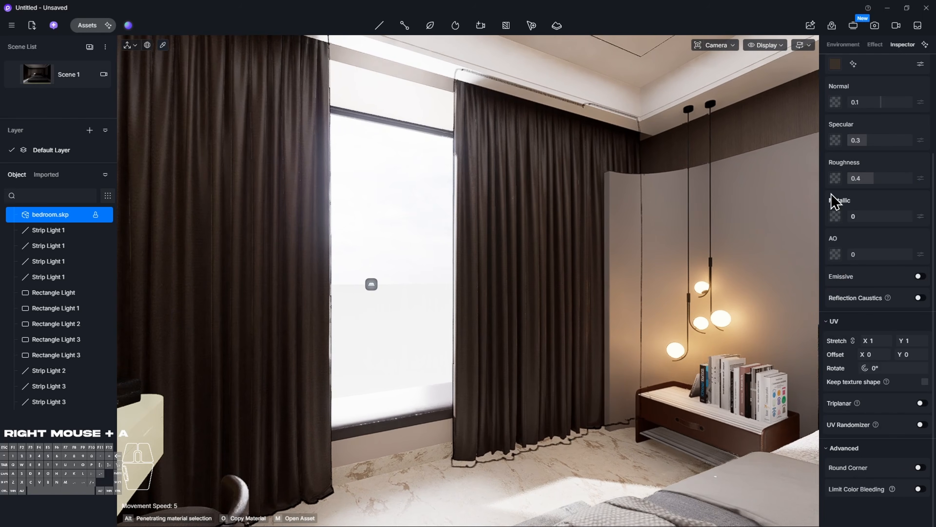
pyautogui.scroll(4, 866, 140)
pyautogui.click(882, 114)
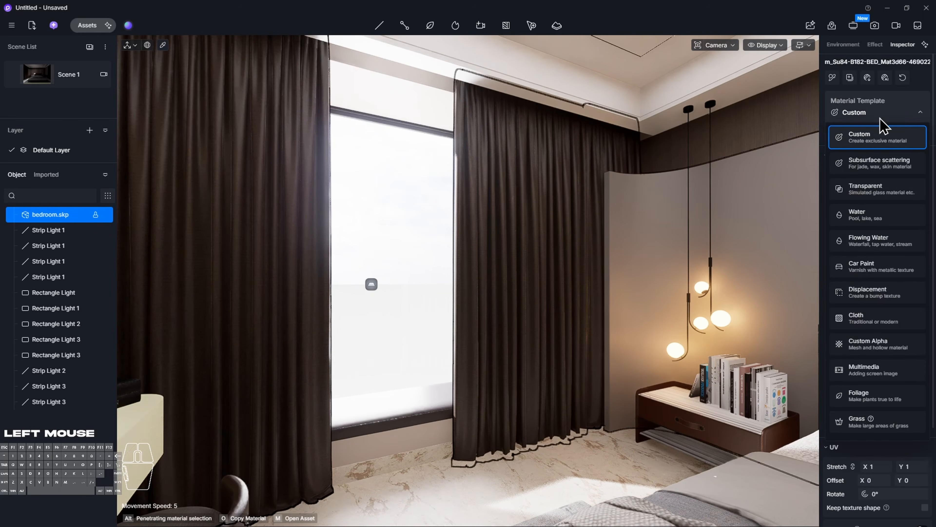
pyautogui.click(875, 334)
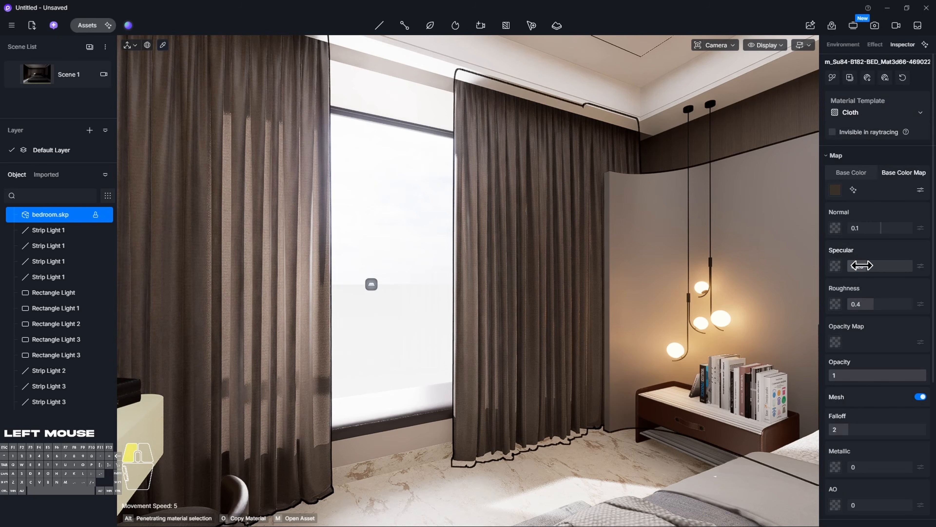
# Set the curtain cloth's specular to 0 and its roughness to 1
pyautogui.moveTo(862, 265); pyautogui.dragTo(842, 275)
pyautogui.moveTo(874, 308); pyautogui.dragTo(934, 315)
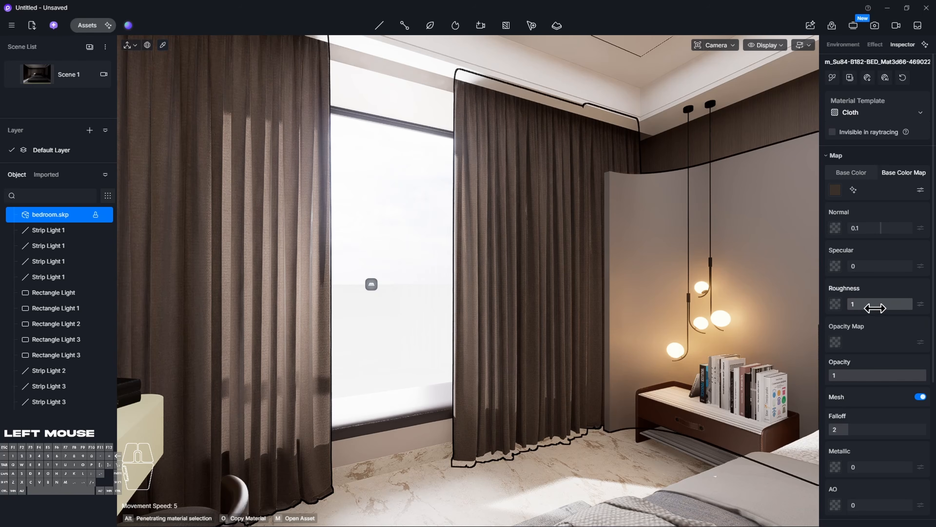
pyautogui.moveTo(648, 310); pyautogui.dragTo(553, 319, button='right')
pyautogui.press('w')
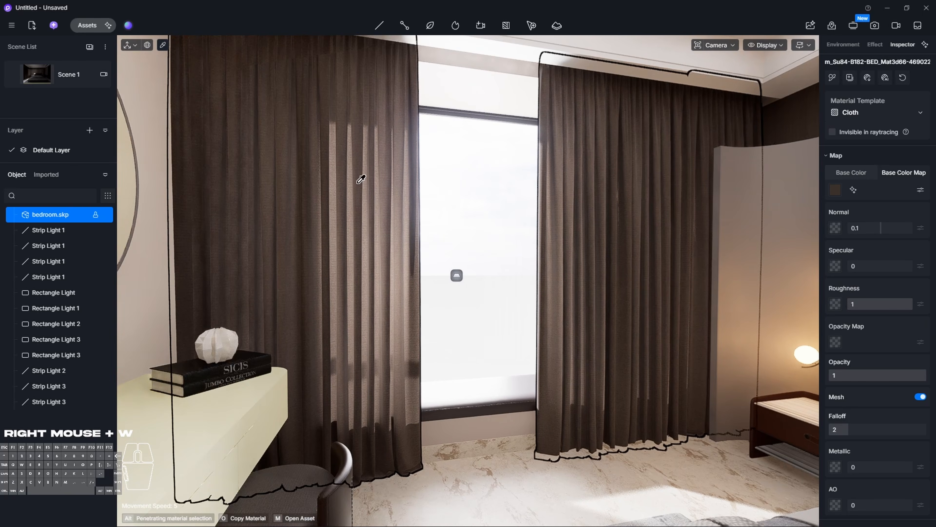
pyautogui.press('Escape')
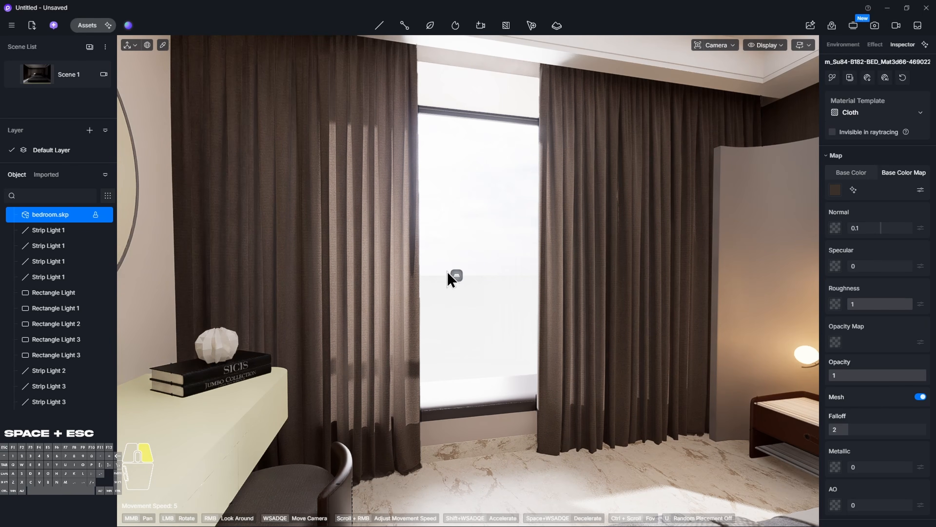
# Copy the dark wood material from the wall behind the bed onto the floating TV console
pyautogui.moveTo(447, 271); pyautogui.dragTo(456, 327, button='right')
pyautogui.press('s')
pyautogui.press('s')
pyautogui.press('w')
pyautogui.press('super')
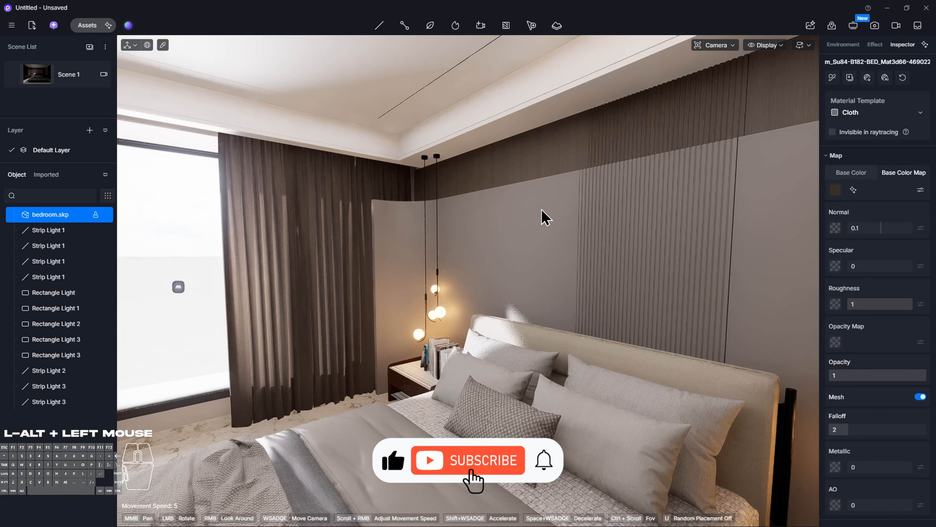
pyautogui.rightClick(403, 243)
pyautogui.moveTo(403, 244); pyautogui.dragTo(549, 219, button='right')
pyautogui.press('i')
pyautogui.click(629, 102)
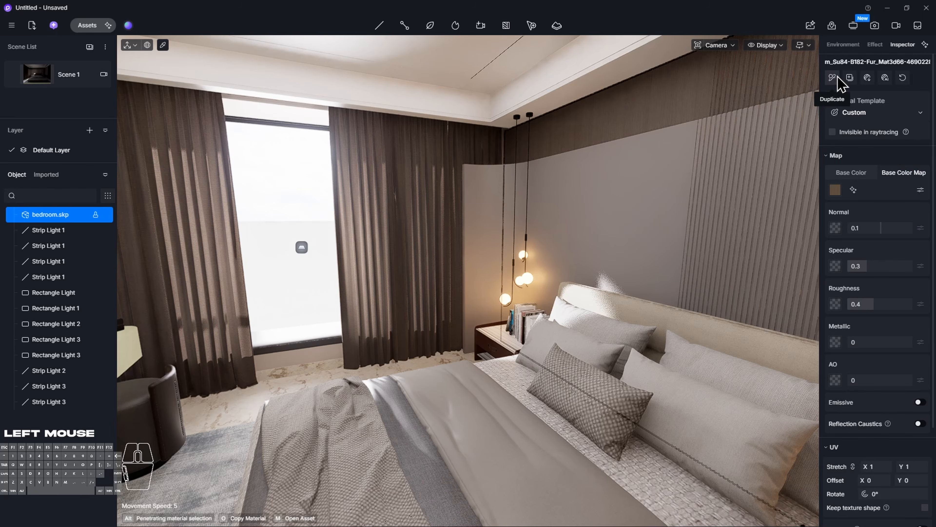
pyautogui.moveTo(491, 188); pyautogui.dragTo(358, 246, button='right')
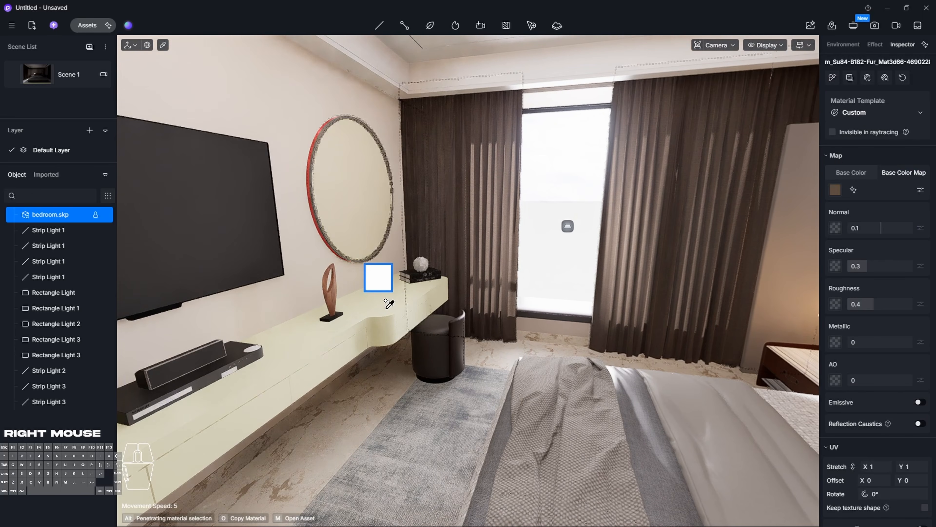
pyautogui.click(382, 298)
pyautogui.press('w')
pyautogui.moveTo(338, 158)
pyautogui.mouseDown(button='right')
pyautogui.moveTo(328, 160)
pyautogui.moveTo(346, 162)
pyautogui.mouseUp(button='right')
pyautogui.hotkey('ctrl', 'shift', 'z')
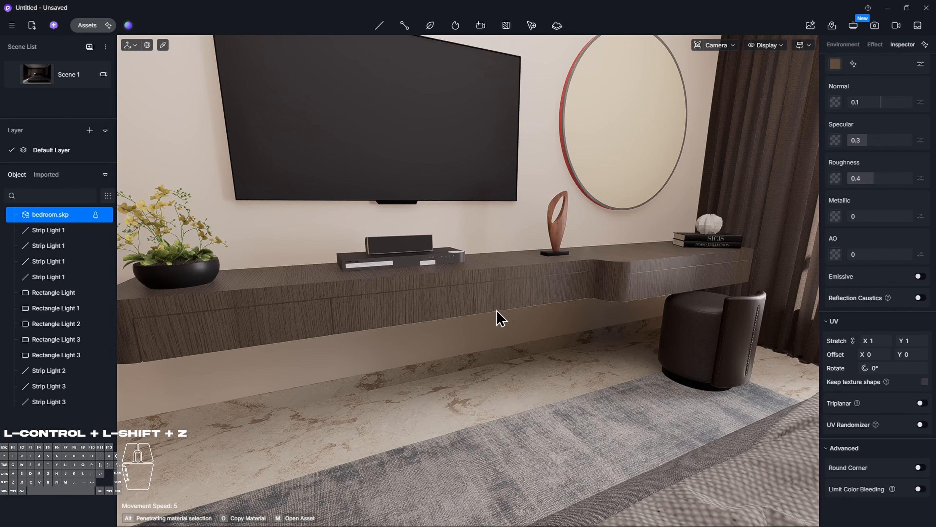
# Rotate the wood texture on the TV console by 90° in its UV settings
pyautogui.press('i')
pyautogui.click(537, 279)
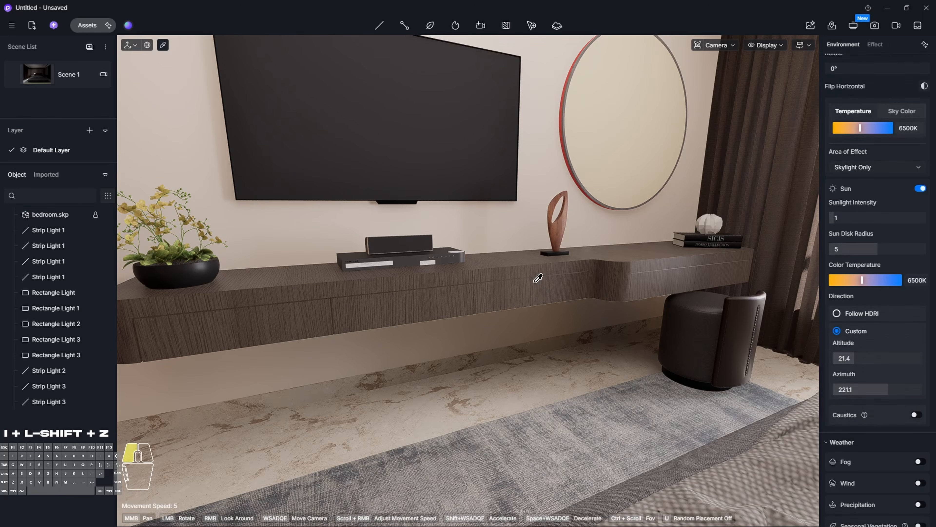
pyautogui.scroll(-5, 877, 427)
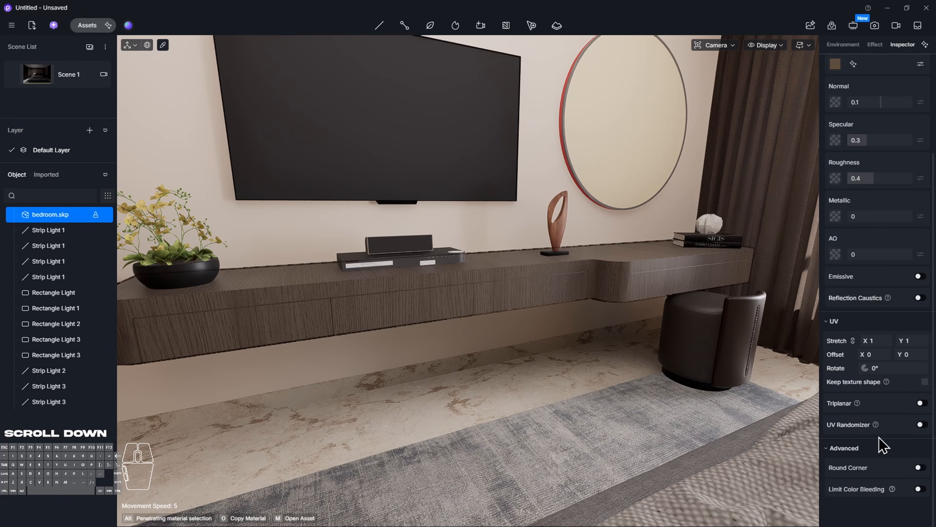
pyautogui.click(895, 368)
pyautogui.write('90')
pyautogui.press('Return')
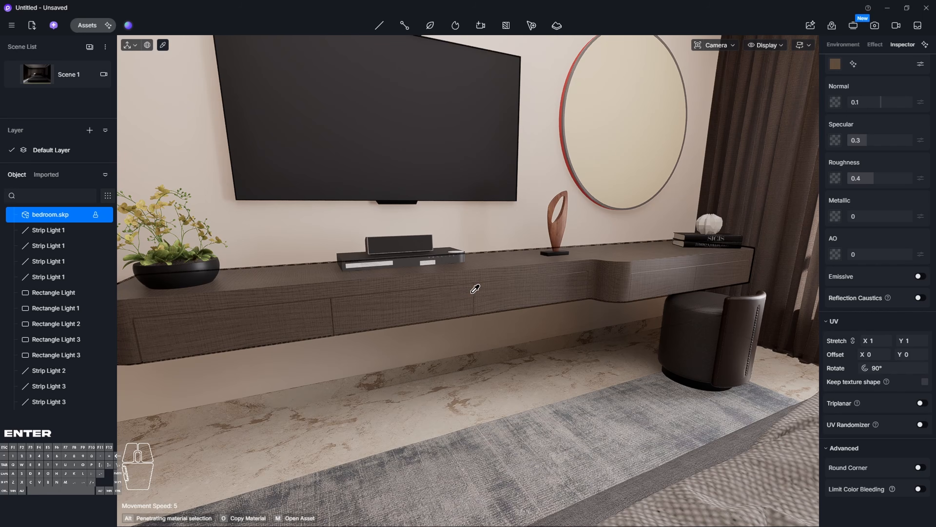
pyautogui.moveTo(551, 199); pyautogui.dragTo(539, 247, button='right')
pyautogui.press('Escape')
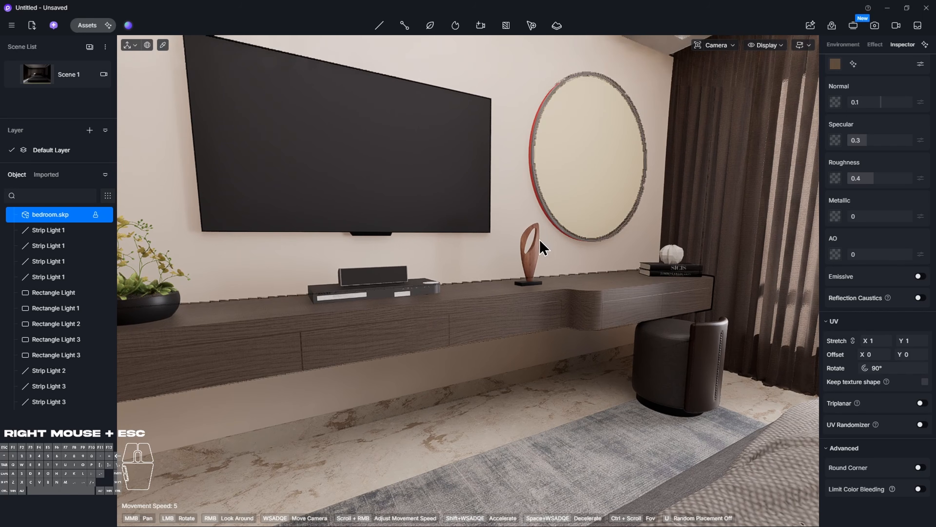
# Pick the round wall mirror's surface and search the online material library for Mirror
pyautogui.click(551, 211)
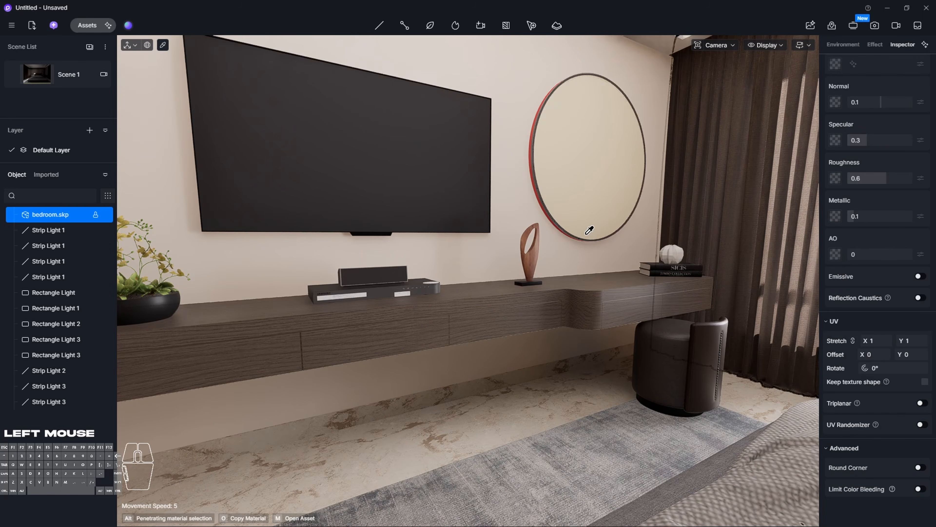
pyautogui.click(97, 26)
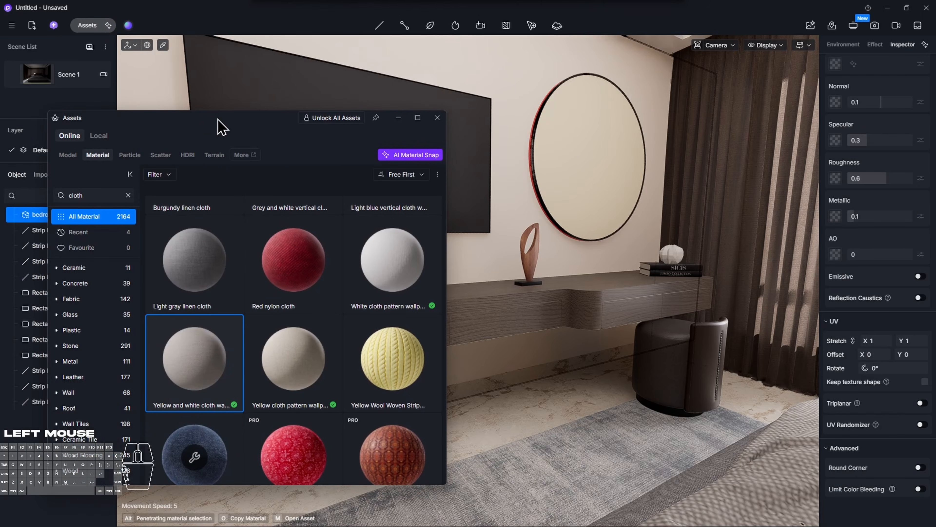
pyautogui.click(104, 197)
pyautogui.hotkey('ctrl', 'a')
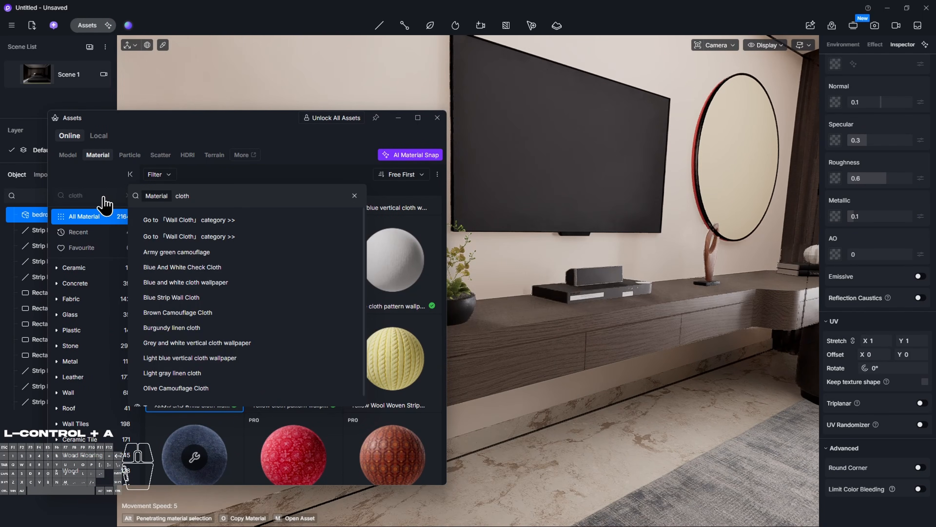
pyautogui.hotkey('ctrl', 'a')
pyautogui.write('m')
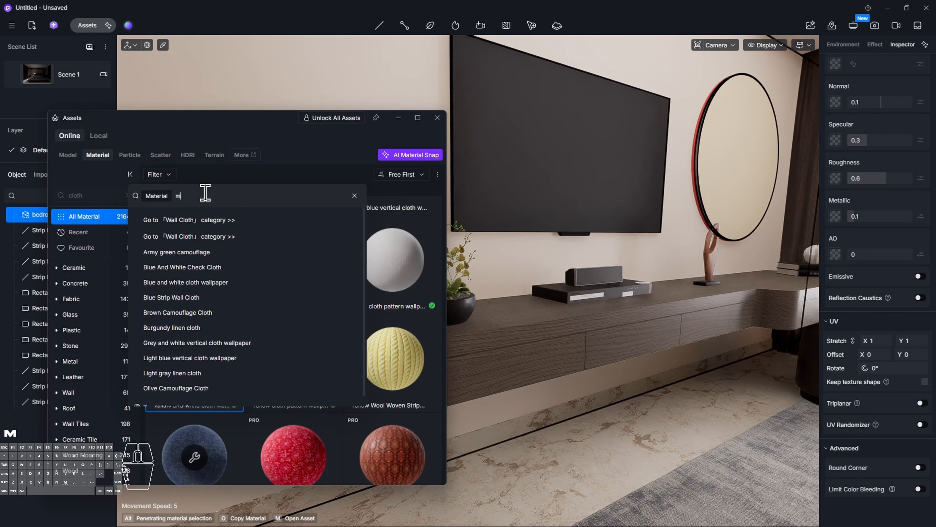
pyautogui.write('ir')
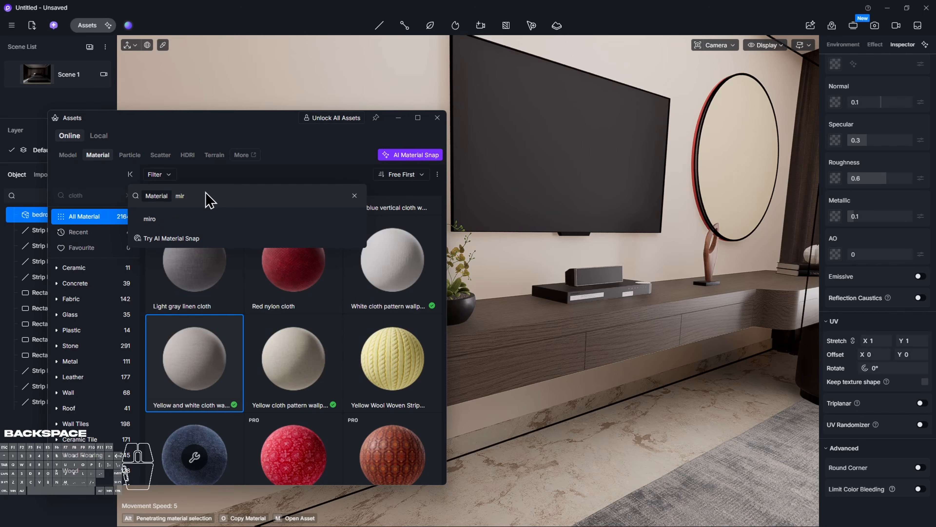
pyautogui.write('ot')
pyautogui.press('BackSpace')
pyautogui.write('ror')
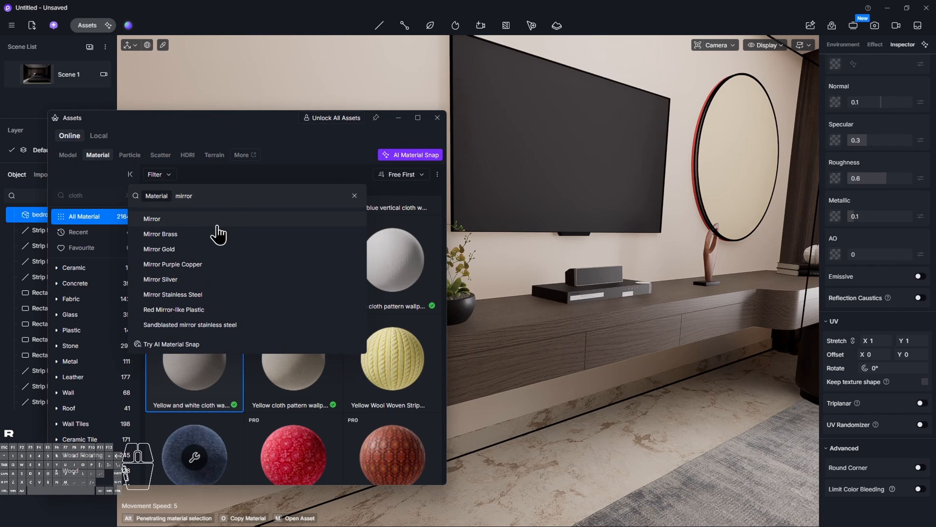
pyautogui.click(217, 225)
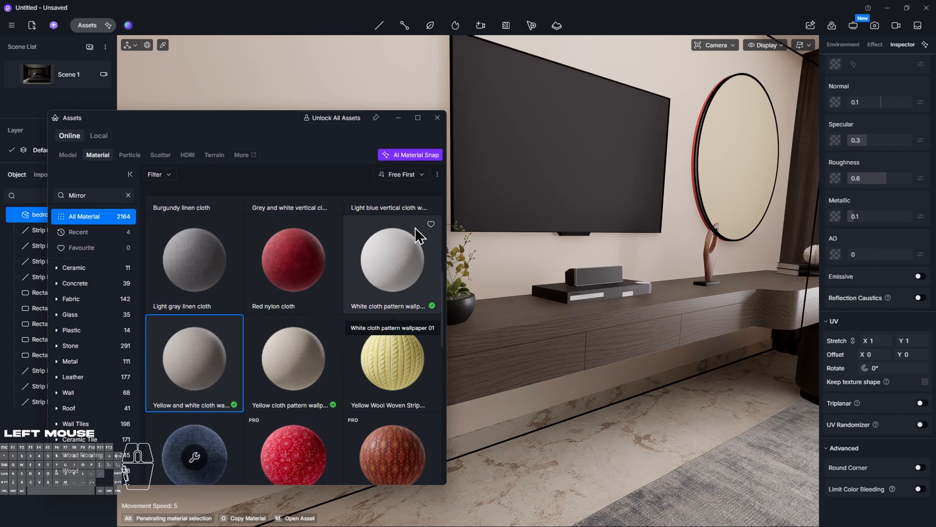
# Apply the Mirror material from the library to the round mirror's surface and close the library
pyautogui.press('d')
pyautogui.moveTo(224, 260); pyautogui.dragTo(476, 162)
pyautogui.click(438, 117)
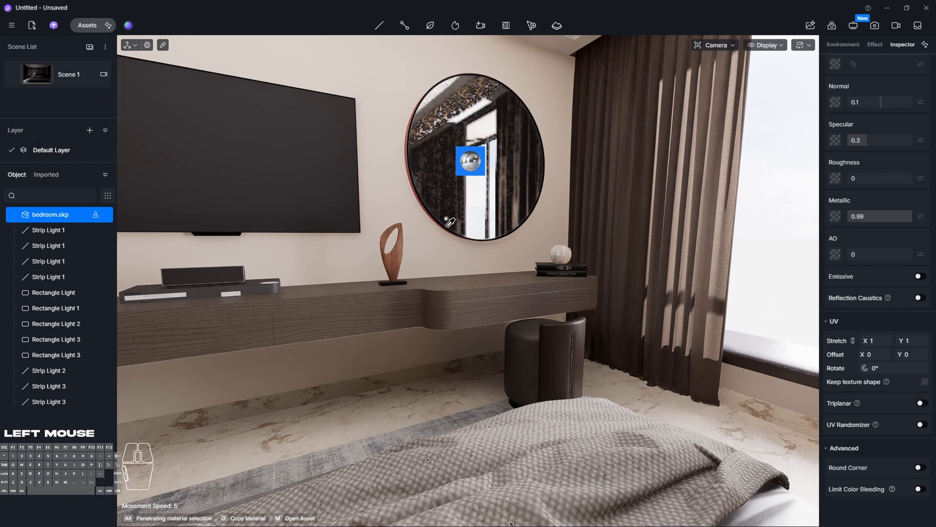
pyautogui.press('Escape')
# Set the metallic value of the two bathroom mirrors above the basins to 1
pyautogui.moveTo(493, 188); pyautogui.dragTo(276, 192, button='right')
pyautogui.press('d')
pyautogui.press('w')
pyautogui.moveTo(468, 280); pyautogui.dragTo(302, 271, button='right')
pyautogui.press('q')
pyautogui.press('w')
pyautogui.press('d')
pyautogui.moveTo(516, 179); pyautogui.dragTo(484, 178, button='right')
pyautogui.press('i')
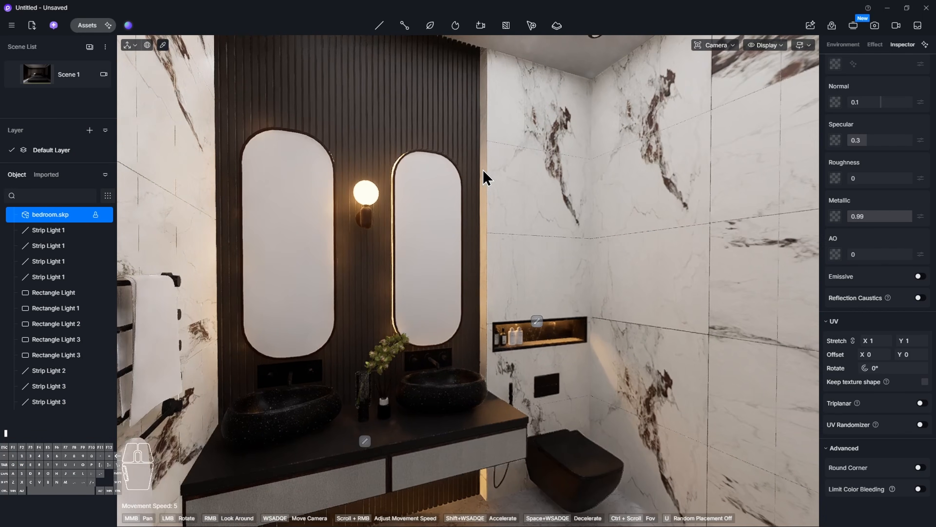
pyautogui.click(435, 201)
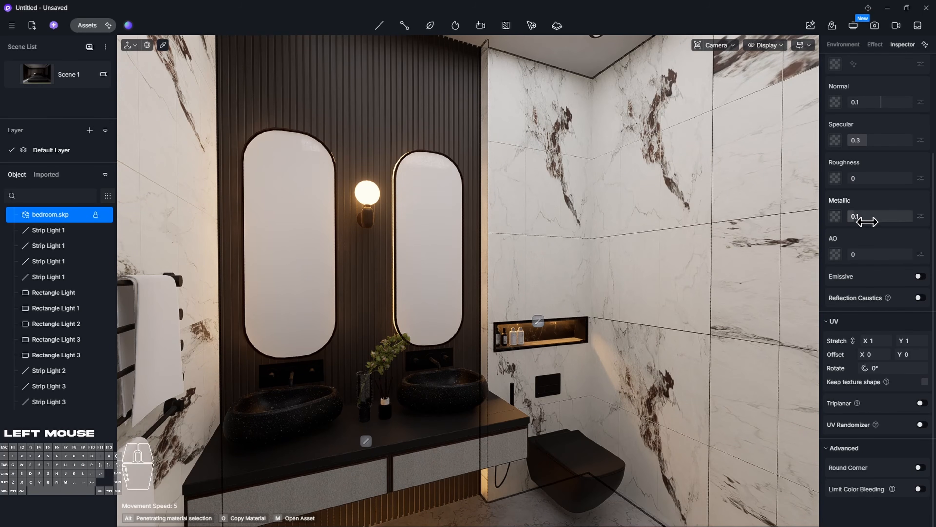
pyautogui.moveTo(867, 222); pyautogui.dragTo(913, 221)
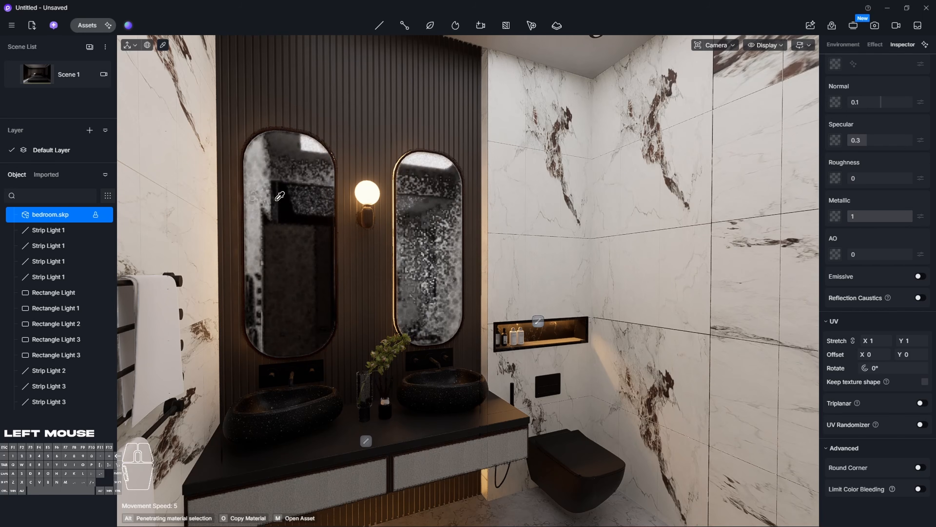
# Look over the bathroom and return to the bedroom's TV wall with the round mirror
pyautogui.moveTo(468, 280); pyautogui.dragTo(304, 279, button='right')
pyautogui.press('w')
pyautogui.moveTo(395, 243); pyautogui.dragTo(639, 302, button='right')
pyautogui.press('a')
pyautogui.press('q')
pyautogui.moveTo(387, 258); pyautogui.dragTo(372, 249, button='right')
pyautogui.press('Escape')
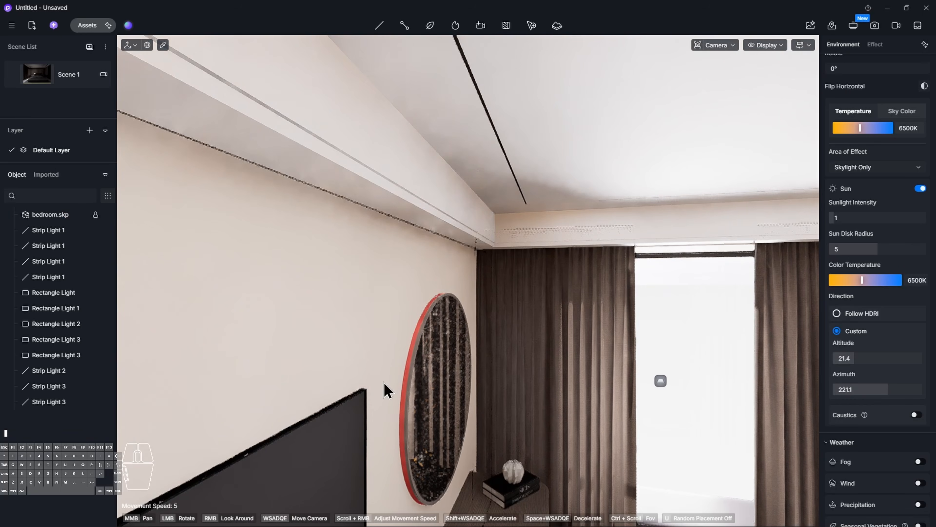
# Make the round wall mirror's rim emissive with an intensity of 40 and a 2800 K color temperature
pyautogui.click(419, 323)
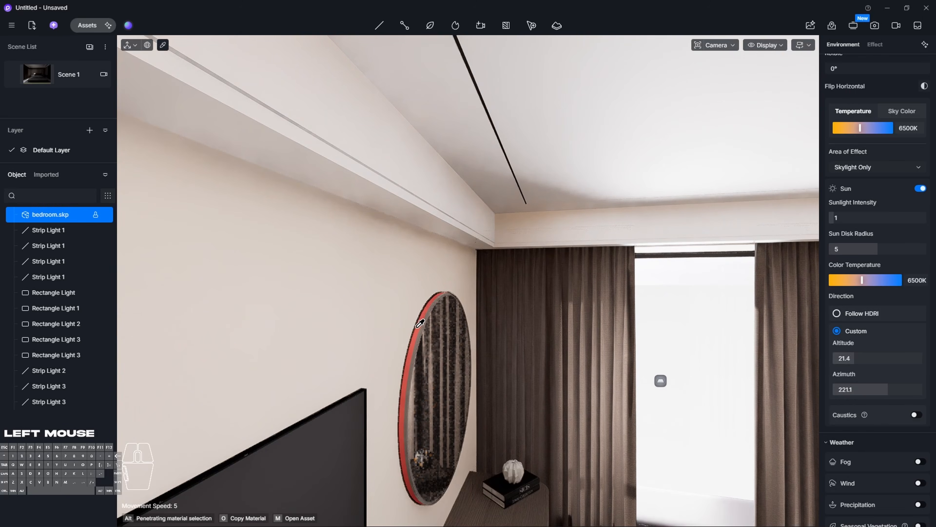
pyautogui.click(919, 277)
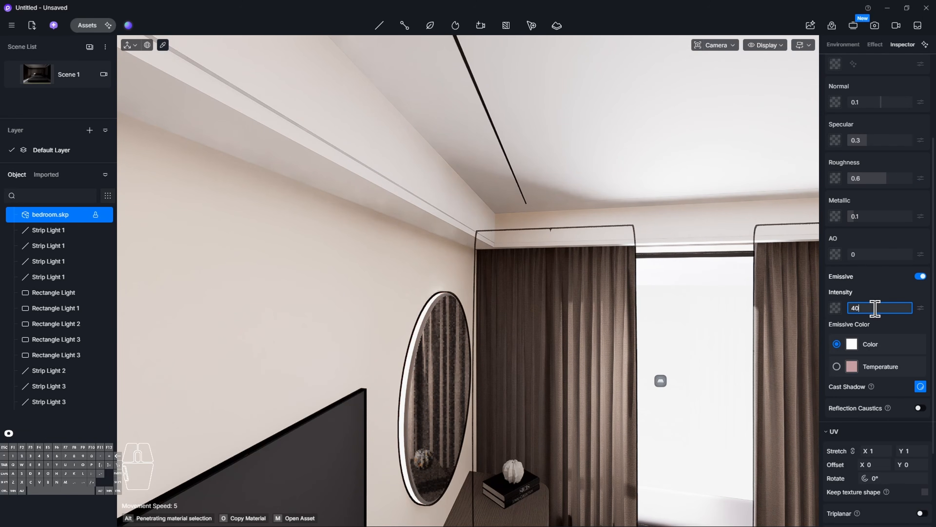
pyautogui.click(836, 366)
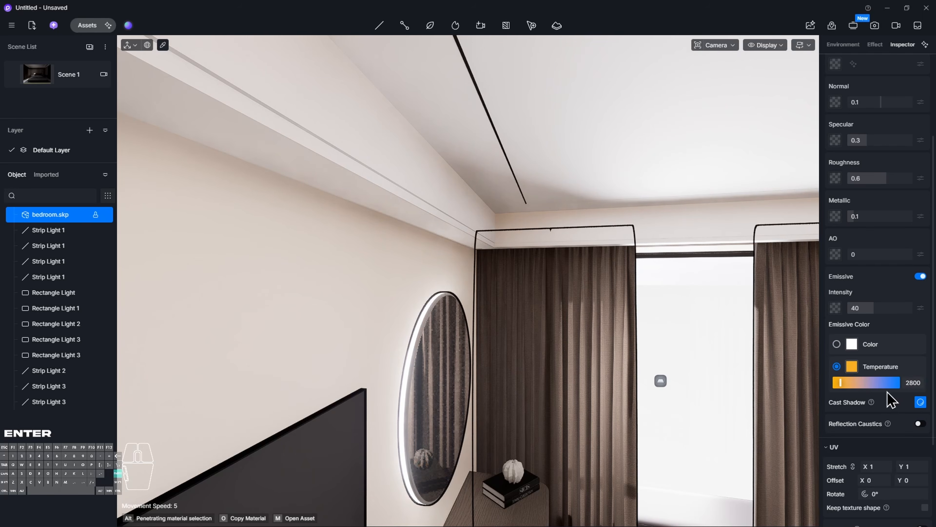
# Bring the bedroom floor beside the wardrobe into view and list the Stone category of the online material library, clearing the Mirror search
pyautogui.moveTo(612, 408); pyautogui.dragTo(861, 476, button='right')
pyautogui.press('w')
pyautogui.press('w')
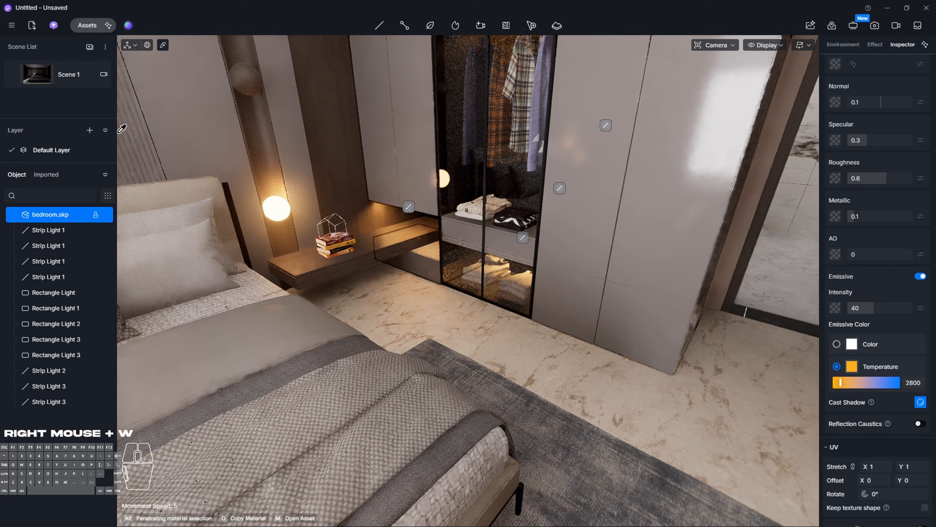
pyautogui.click(87, 26)
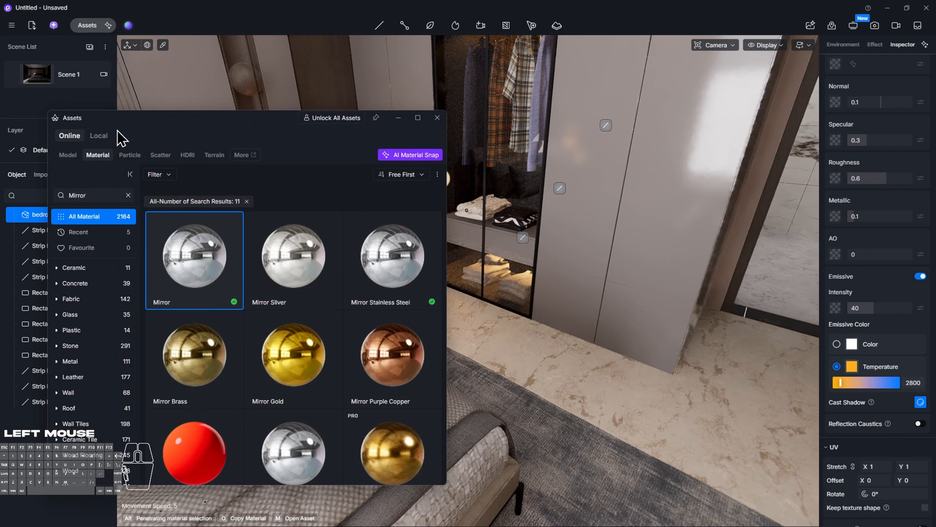
pyautogui.click(128, 195)
pyautogui.click(108, 347)
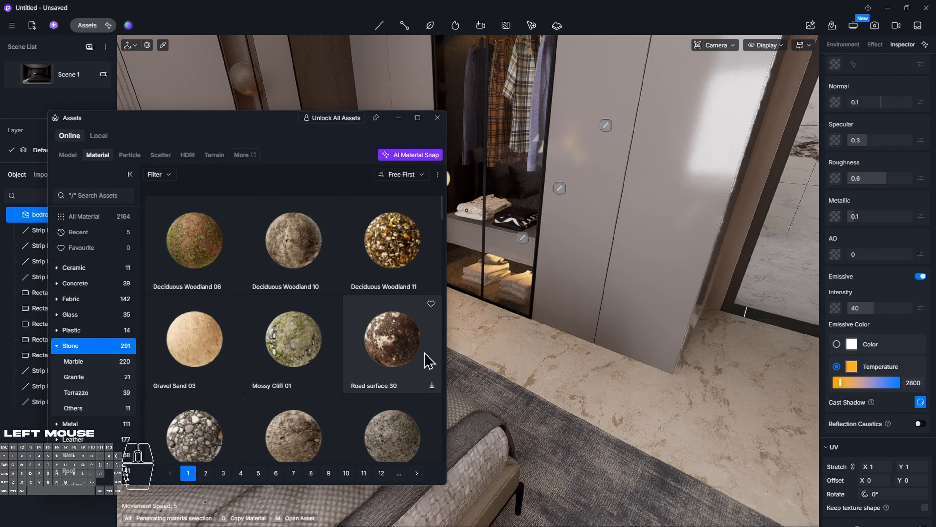
# Find White Jade Seamless Marble among the stone materials and apply it to the bedroom floor
pyautogui.scroll(-1, 378, 363)
pyautogui.scroll(-6, 362, 364)
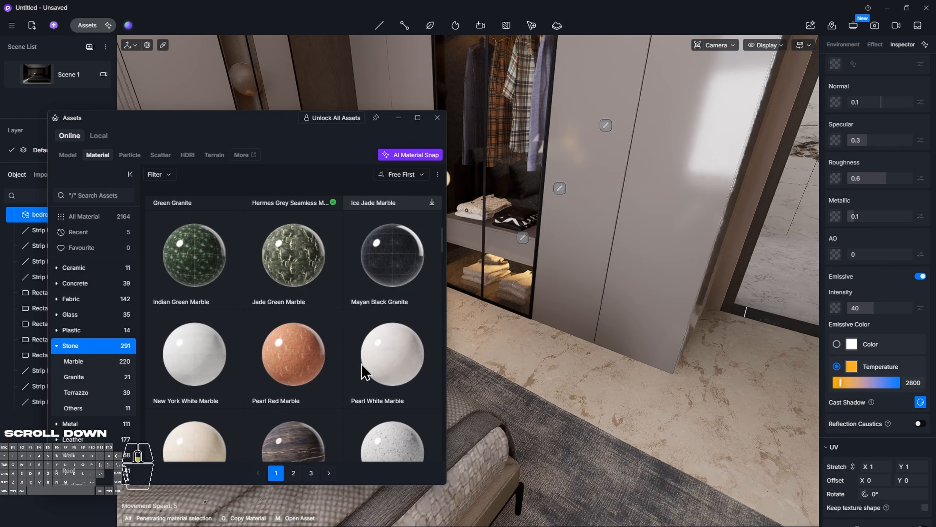
pyautogui.scroll(-4, 368, 369)
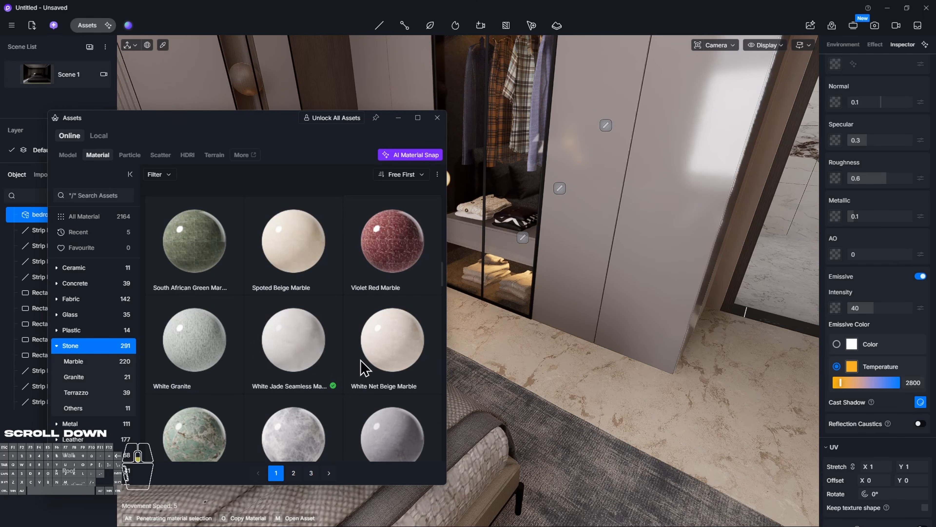
pyautogui.scroll(15, 299, 369)
pyautogui.scroll(-4, 308, 367)
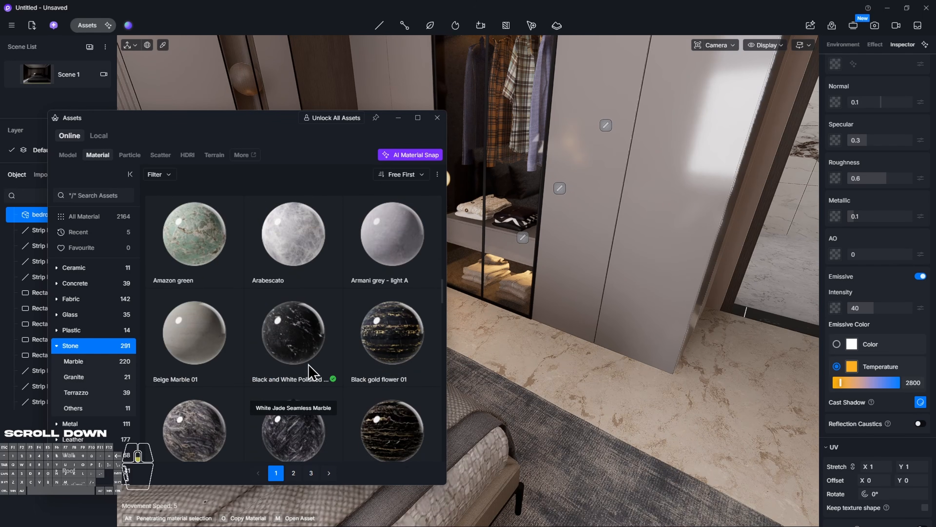
pyautogui.scroll(-7, 308, 365)
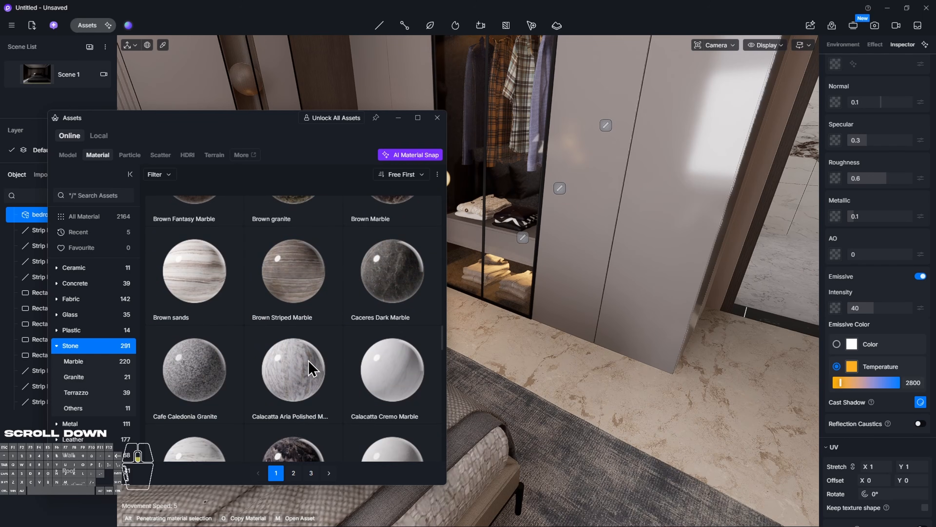
pyautogui.scroll(6, 307, 361)
pyautogui.scroll(2, 308, 363)
pyautogui.scroll(-10, 306, 357)
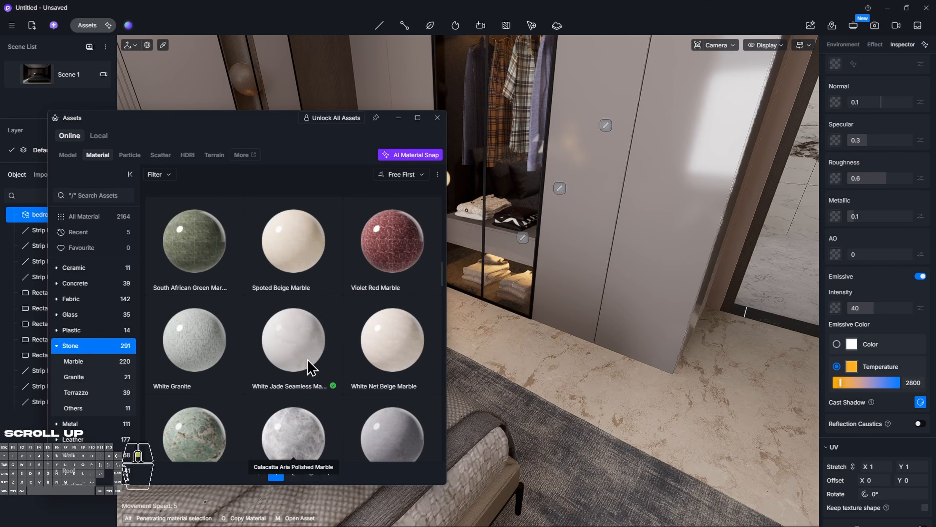
pyautogui.click(303, 349)
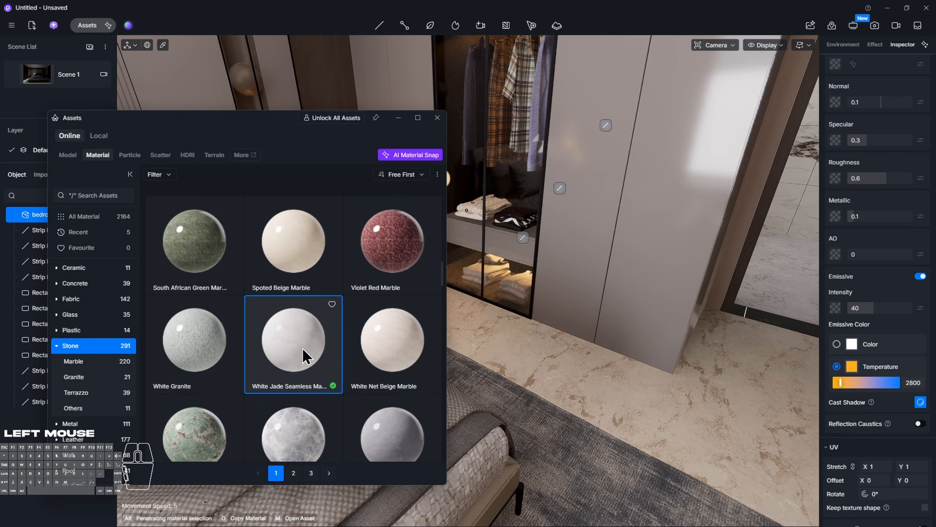
pyautogui.click(609, 369)
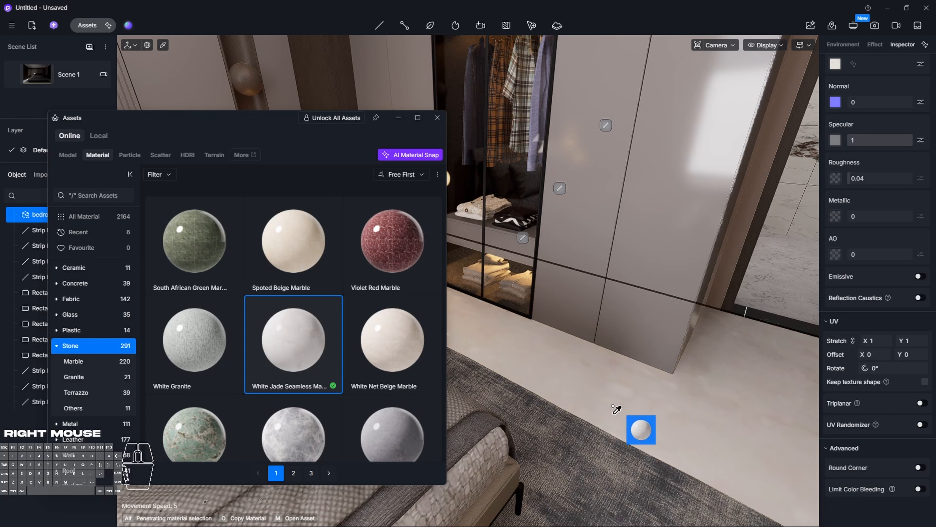
# Apply the same White Jade Seamless Marble to the bathroom floor
pyautogui.moveTo(613, 406); pyautogui.dragTo(720, 380, button='right')
pyautogui.press('w')
pyautogui.press('s')
pyautogui.press('w')
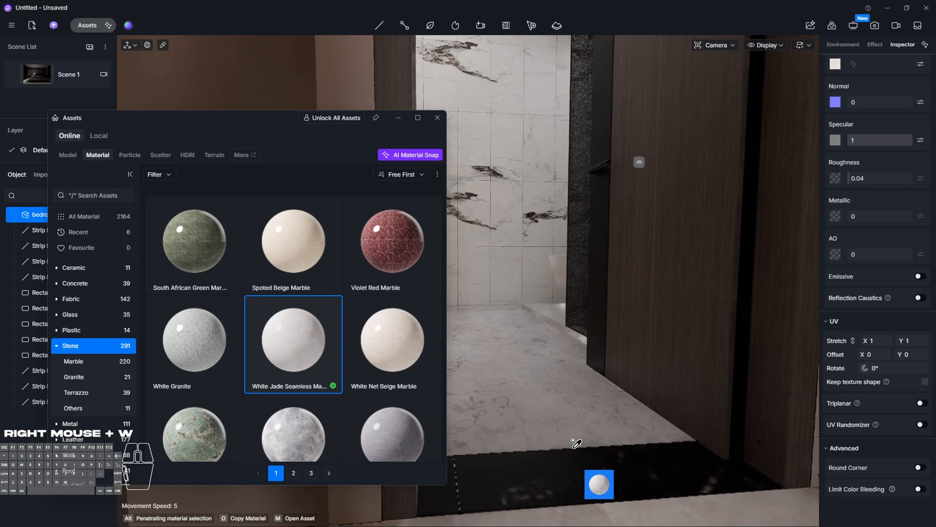
pyautogui.click(532, 383)
# Look over the new marble flooring and bring the bedroom's TV wall back into view with the library closed
pyautogui.moveTo(535, 387); pyautogui.dragTo(428, 376, button='right')
pyautogui.press('w')
pyautogui.press('w')
pyautogui.press('d')
pyautogui.press('s')
pyautogui.press('d')
pyautogui.moveTo(480, 314); pyautogui.dragTo(436, 307, button='right')
pyautogui.press('a')
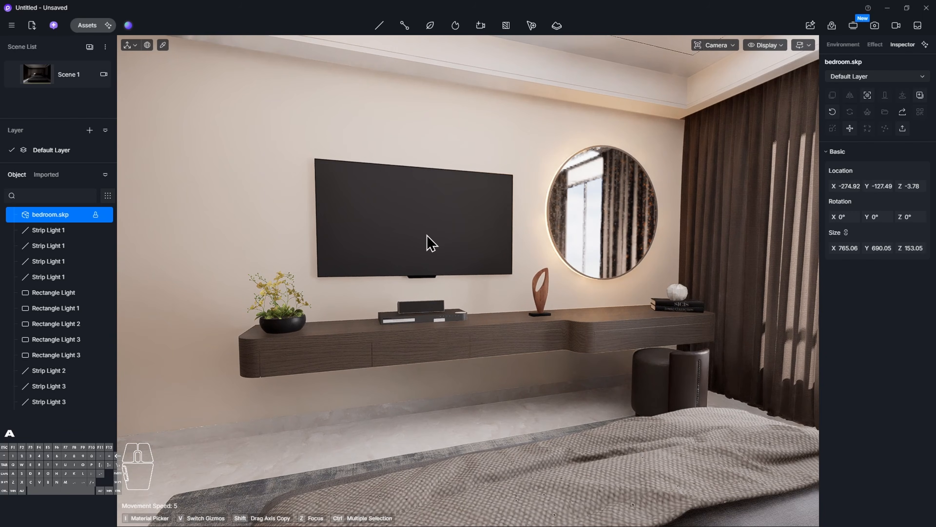
pyautogui.moveTo(437, 307); pyautogui.dragTo(428, 240, button='right')
# Give the TV screen's material a near-black base color with value 12 and lower its roughness to 0.1
pyautogui.press('i')
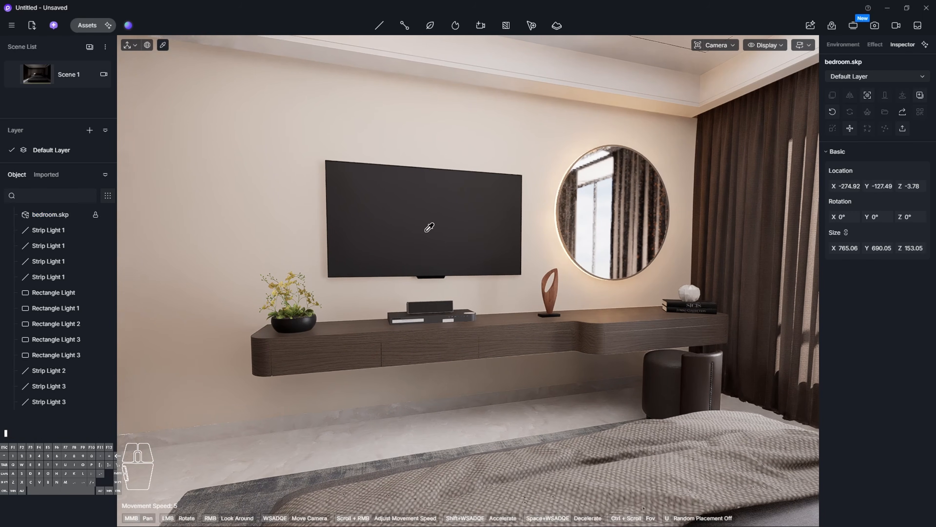
pyautogui.click(429, 223)
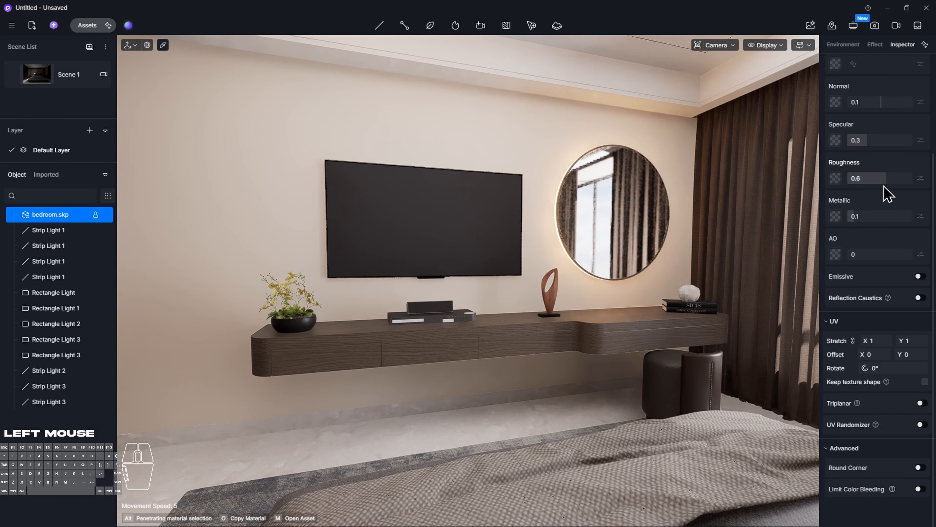
pyautogui.scroll(3, 847, 168)
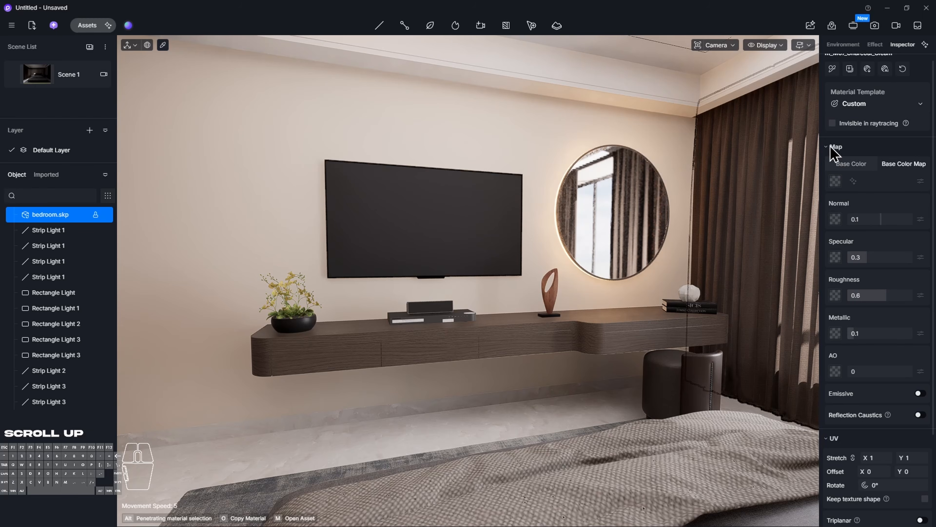
pyautogui.click(835, 181)
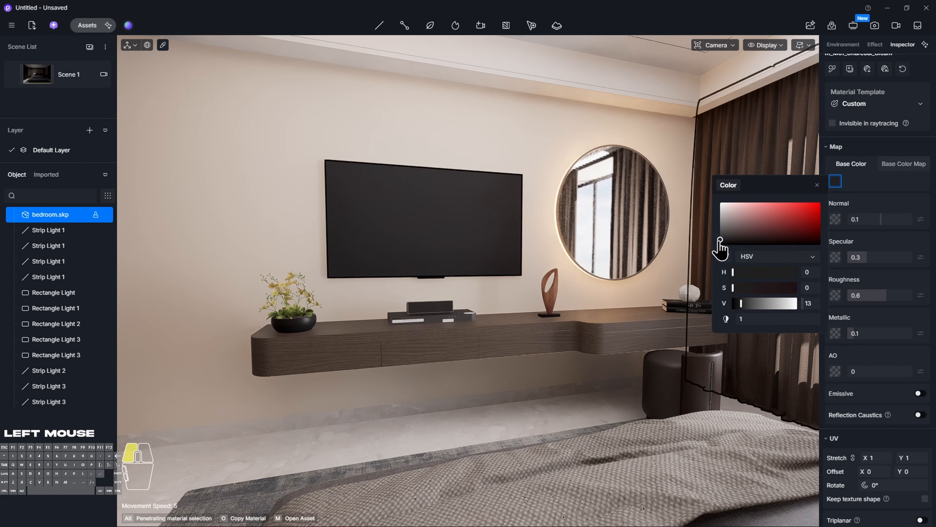
pyautogui.moveTo(720, 242); pyautogui.dragTo(720, 241)
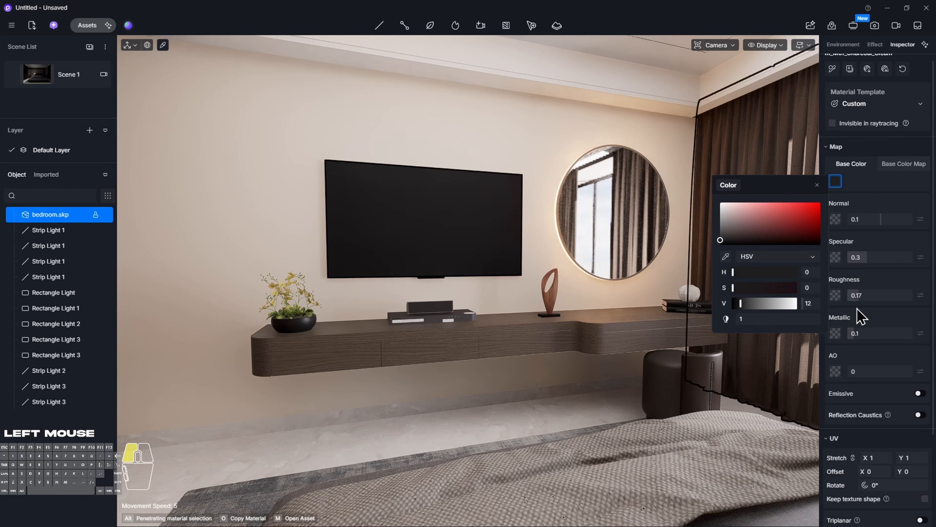
# Frame the TV and round mirror up close and update Scene 1 with that view
pyautogui.press('w')
pyautogui.moveTo(445, 274); pyautogui.dragTo(455, 265, button='right')
pyautogui.press('s')
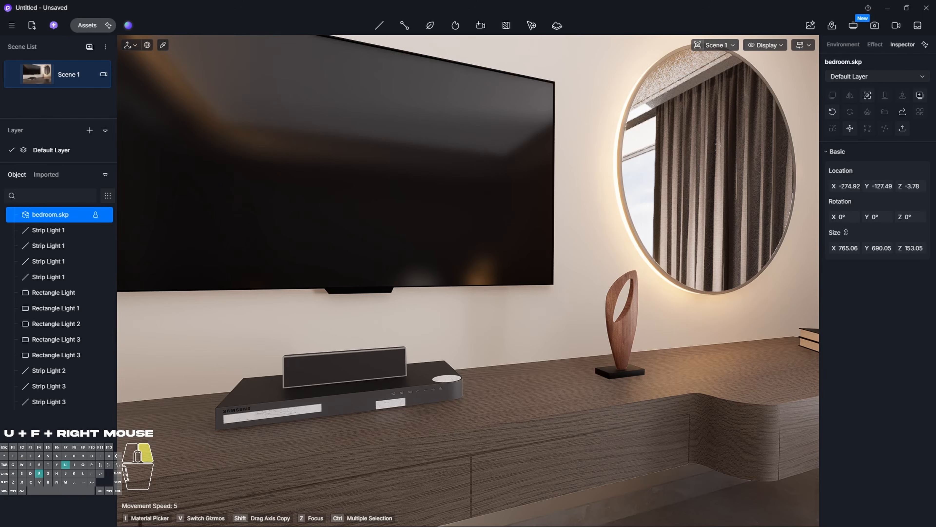
pyautogui.press('s')
pyautogui.moveTo(513, 276); pyautogui.dragTo(513, 277, button='right')
pyautogui.press('w')
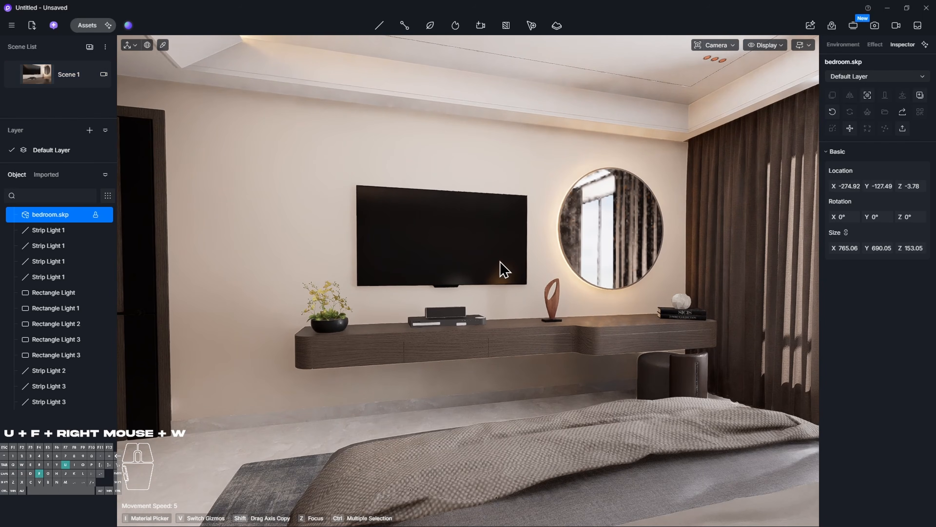
# Switch the TV screen's material template to Multimedia and load the SPIDER-MAN BRAND NEW DAY final trailer video
pyautogui.click(493, 240)
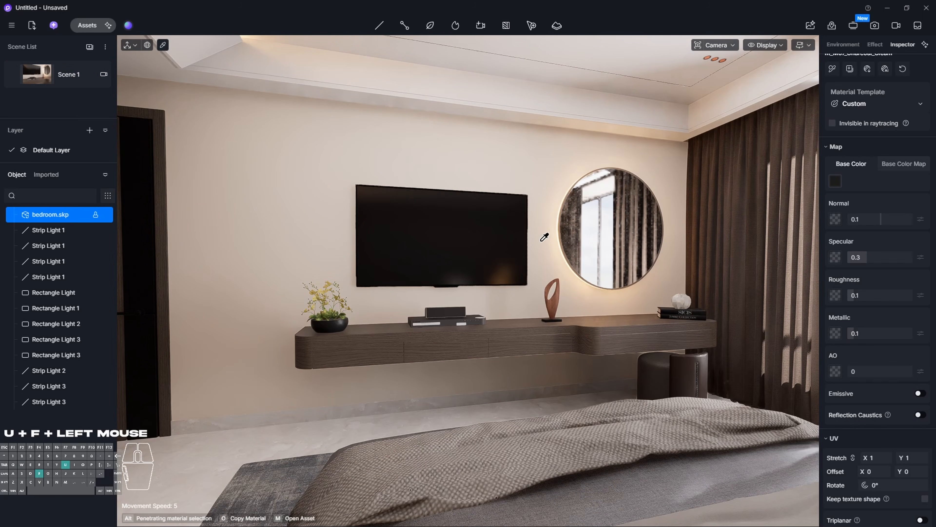
pyautogui.click(883, 104)
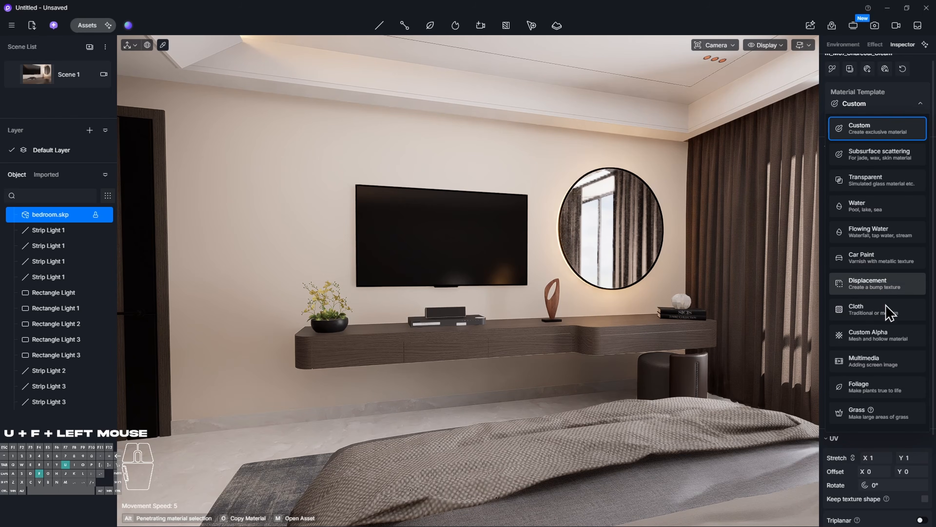
pyautogui.click(881, 361)
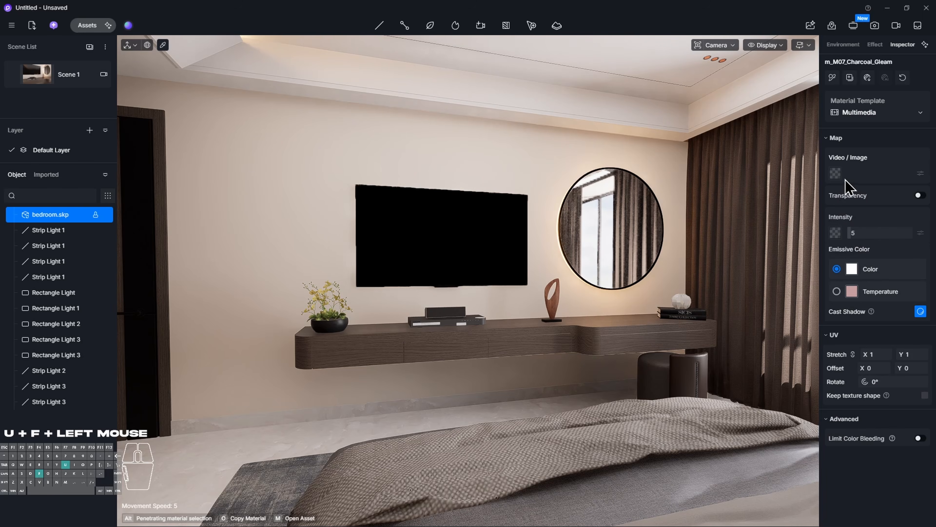
pyautogui.click(837, 173)
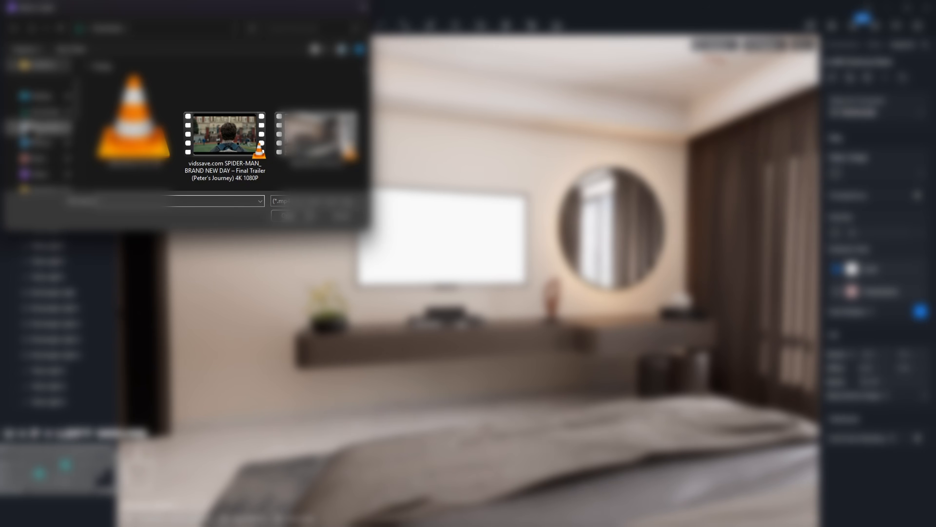
pyautogui.doubleClick(221, 134)
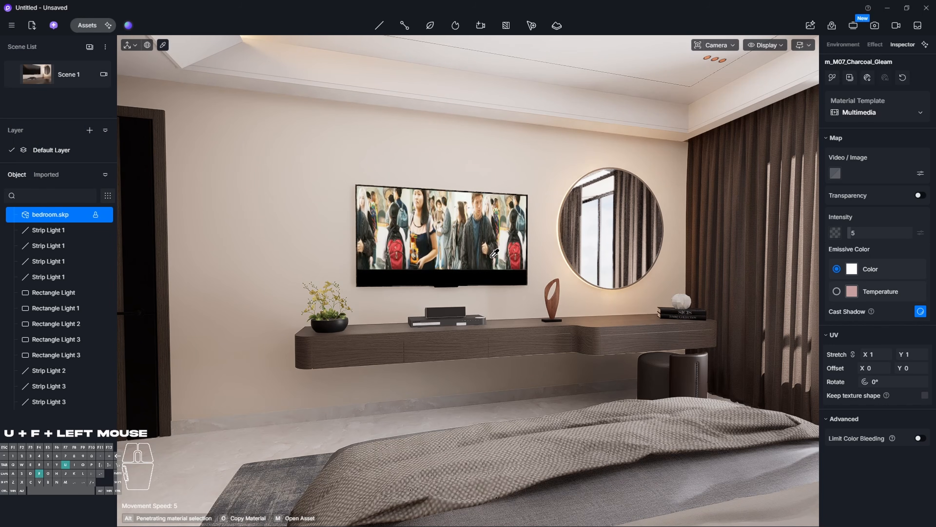
# Fit the video on the TV screen with a UV stretch of 0.67 and a Y offset of 0.68
pyautogui.press('w')
pyautogui.moveTo(476, 245)
pyautogui.mouseDown(button='right')
pyautogui.moveTo(465, 241)
pyautogui.moveTo(476, 244)
pyautogui.mouseUp(button='right')
pyautogui.press('s')
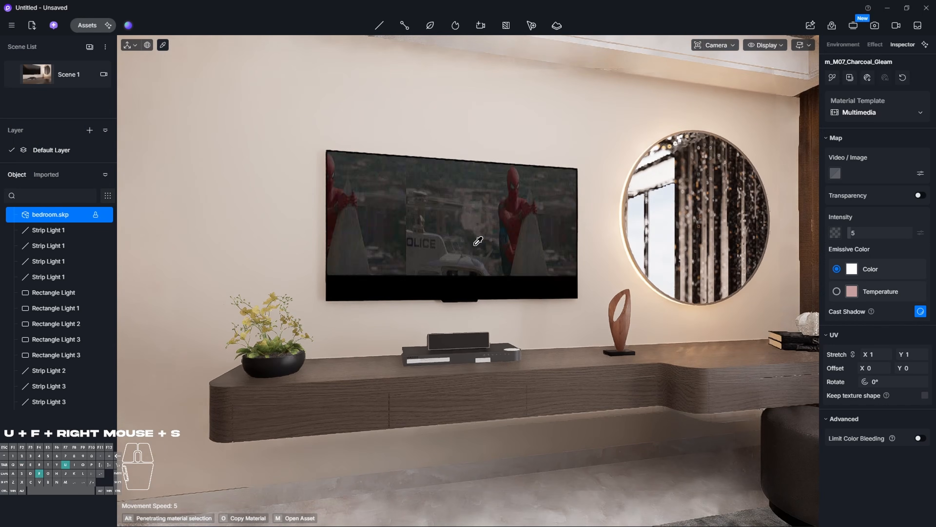
pyautogui.press('w')
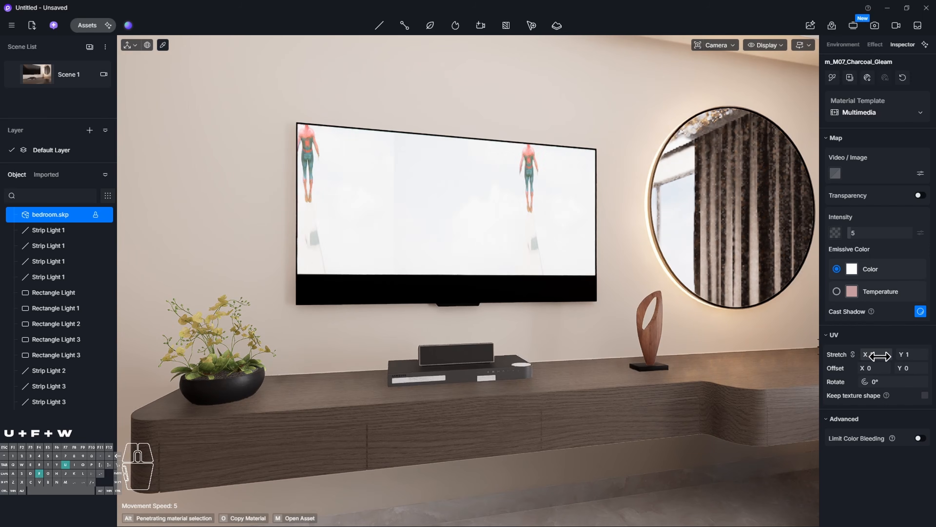
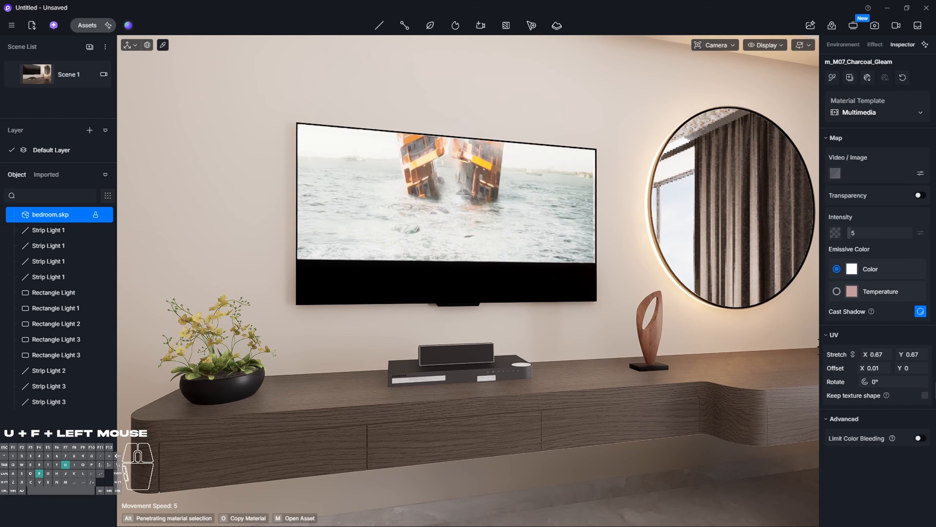
pyautogui.moveTo(909, 369); pyautogui.dragTo(920, 369)
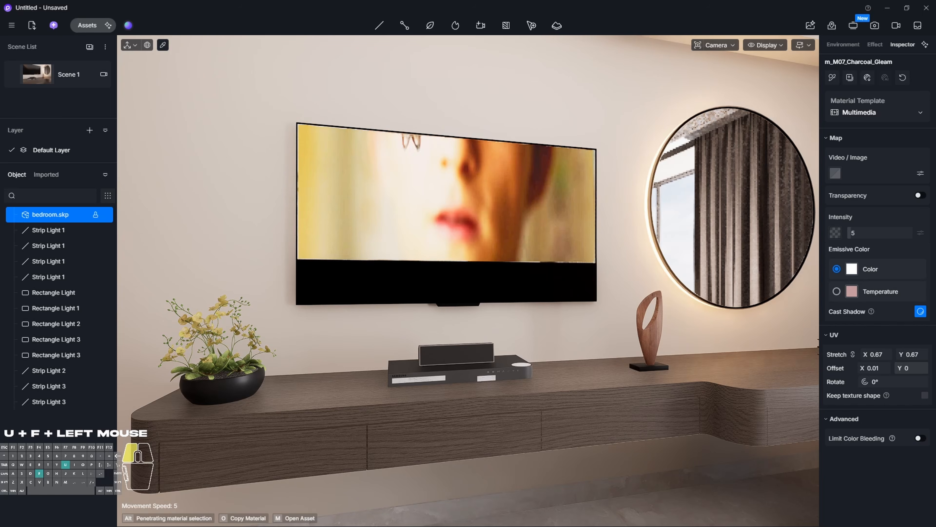
pyautogui.moveTo(908, 369); pyautogui.dragTo(930, 369)
# Refine the TV video's UV stretch to 0.64 and set its X offset to 0
pyautogui.moveTo(876, 355); pyautogui.dragTo(880, 355)
pyautogui.moveTo(877, 369)
pyautogui.mouseDown()
pyautogui.moveTo(910, 369)
pyautogui.moveTo(879, 355)
pyautogui.mouseUp()
pyautogui.click(877, 369)
pyautogui.write('0')
pyautogui.press('Return')
pyautogui.press('Escape')
pyautogui.click(512, 261)
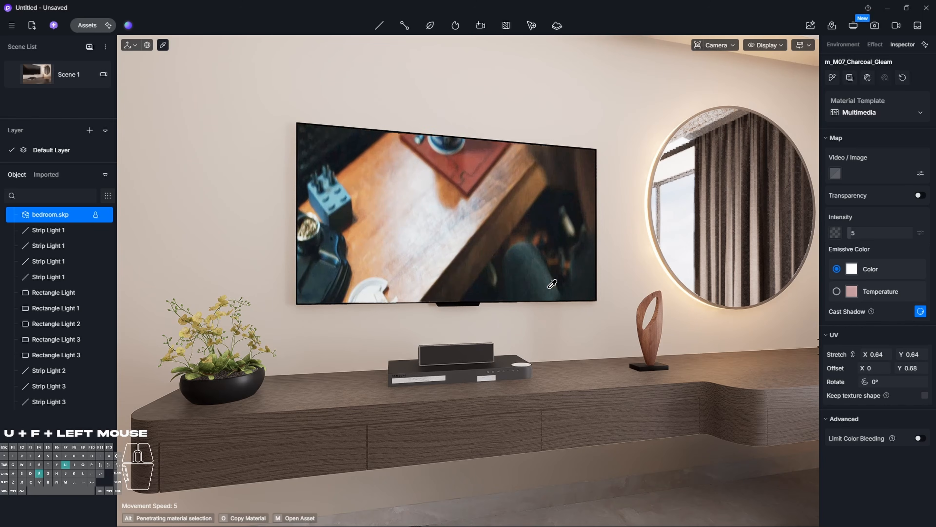
# Check how the video fills the TV screen from different viewpoints along the TV wall
pyautogui.moveTo(513, 262); pyautogui.dragTo(540, 264, button='right')
pyautogui.press('space')
pyautogui.press('Escape')
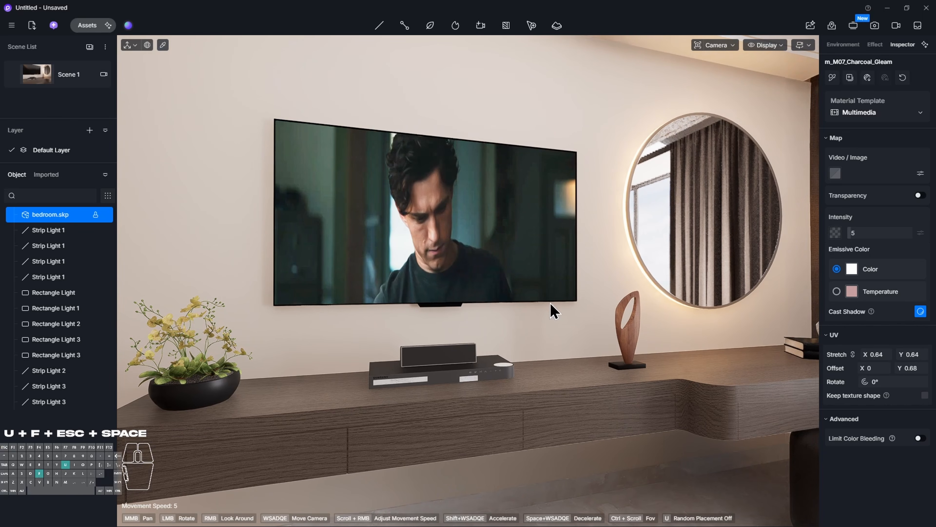
pyautogui.press('a')
pyautogui.press('s')
pyautogui.press('d')
pyautogui.press('w')
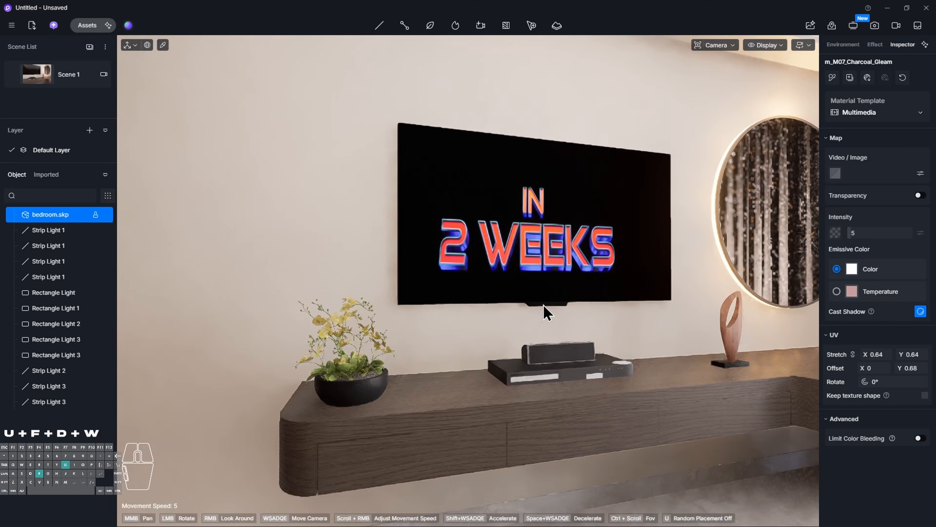
# Lower the roughness of the white marble wall material in the bathroom
pyautogui.moveTo(544, 306); pyautogui.dragTo(383, 304, button='right')
pyautogui.press('w')
pyautogui.press('w')
pyautogui.press('q')
pyautogui.moveTo(564, 330); pyautogui.dragTo(568, 324, button='right')
pyautogui.press('i')
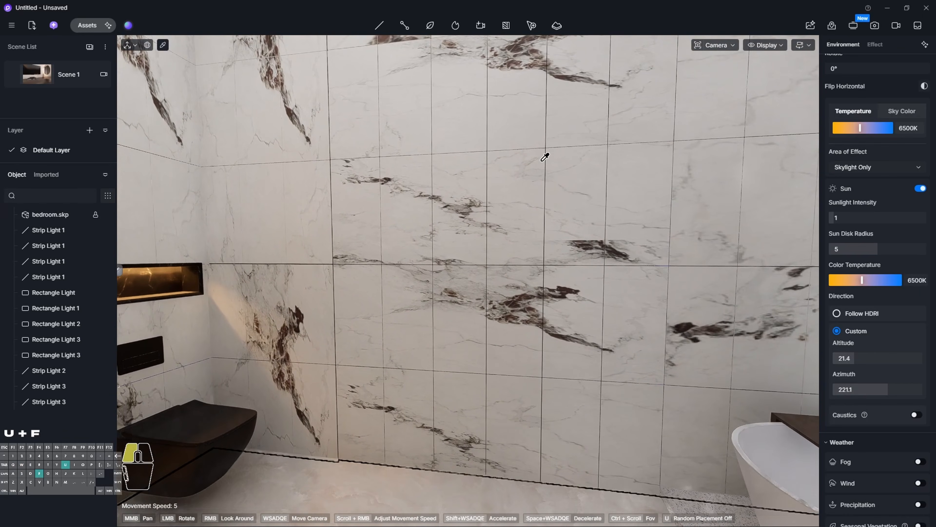
pyautogui.click(545, 156)
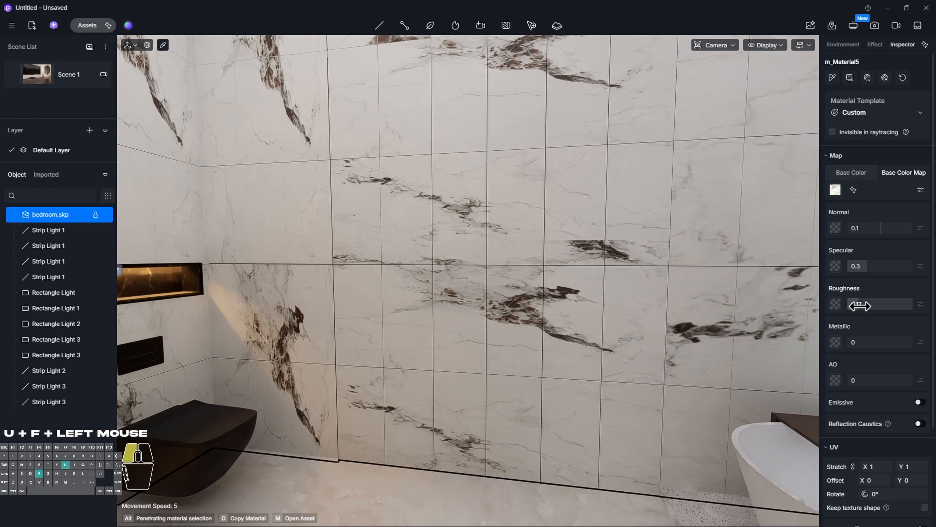
# Make the toilet's base color pure white and set its roughness to 0.11
pyautogui.moveTo(553, 332); pyautogui.dragTo(463, 403, button='right')
pyautogui.press('w')
pyautogui.click(463, 403)
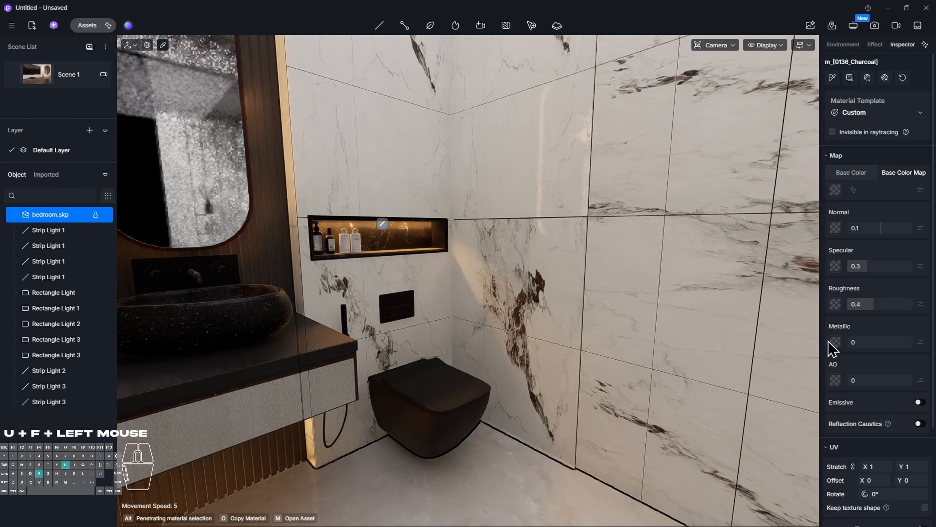
pyautogui.click(844, 172)
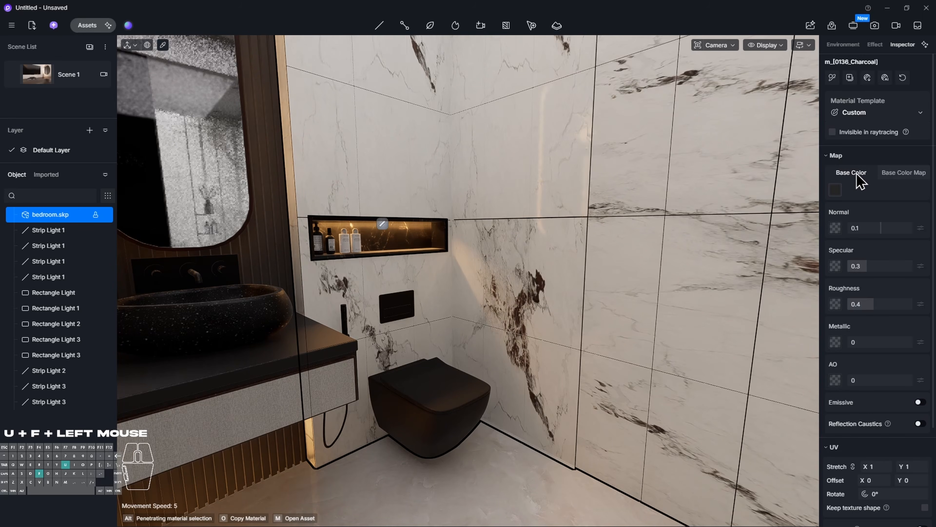
pyautogui.click(835, 191)
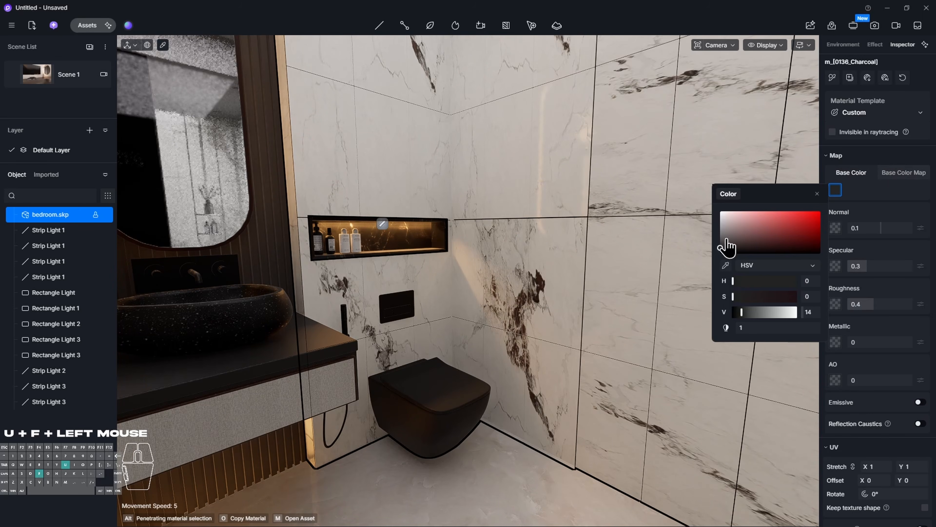
pyautogui.moveTo(723, 242); pyautogui.dragTo(712, 197)
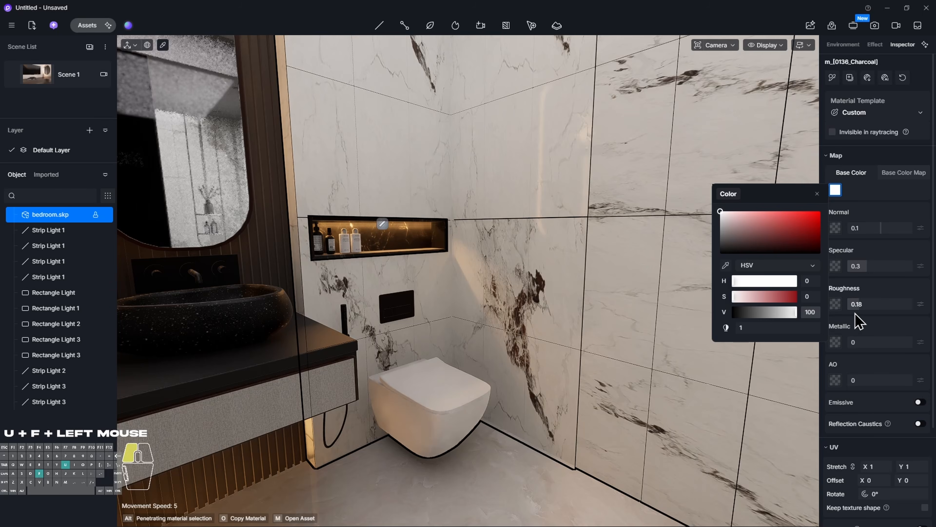
pyautogui.moveTo(578, 402); pyautogui.dragTo(534, 385, button='right')
pyautogui.press('s')
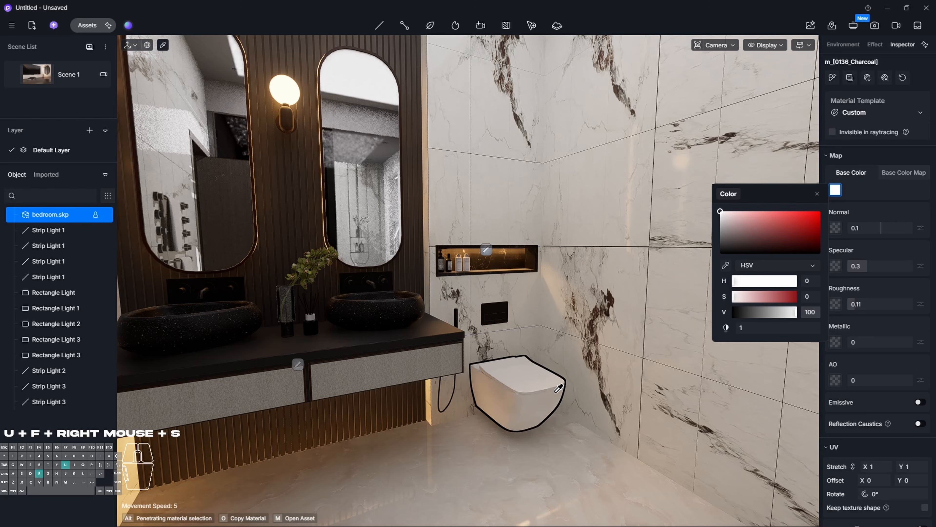
# Set the roughness to 0.15 for the speckled black basin and 0.12 for its wall-mounted faucet
pyautogui.moveTo(558, 388); pyautogui.dragTo(590, 405, button='right')
pyautogui.press('w')
pyautogui.click(591, 406)
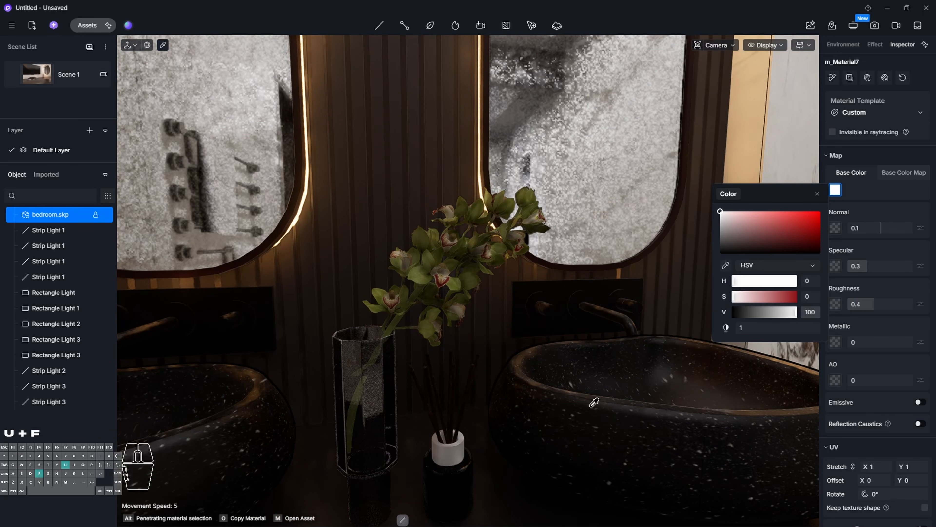
pyautogui.moveTo(853, 308); pyautogui.dragTo(853, 308)
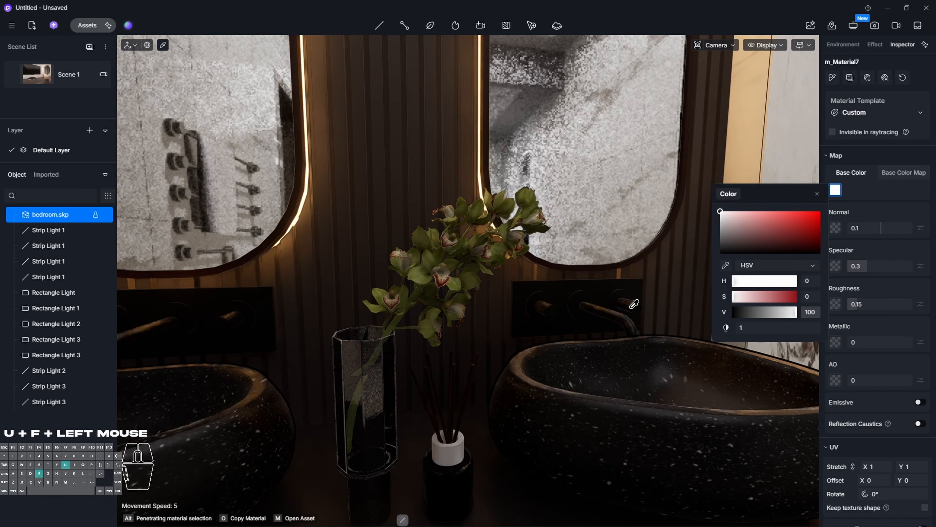
pyautogui.click(614, 308)
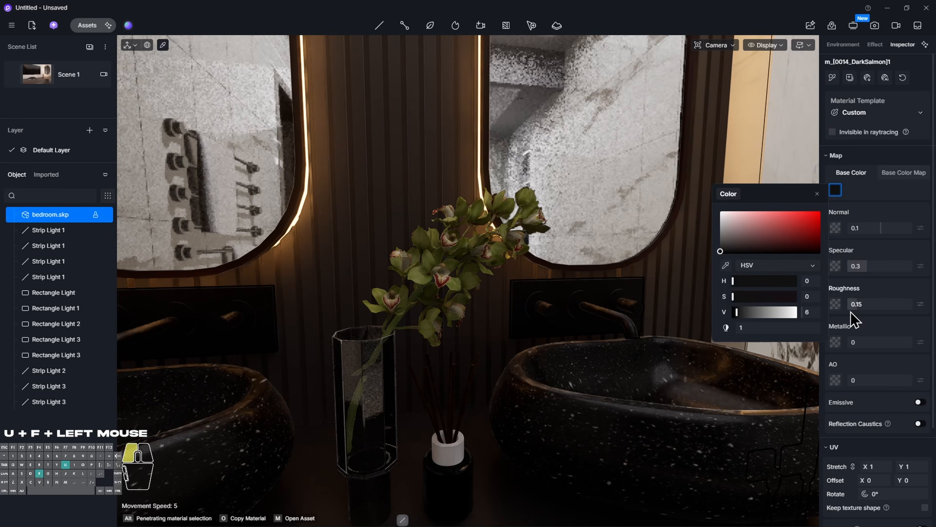
# Set the roughness of the black towel rack's material to 0.06
pyautogui.press('s')
pyautogui.moveTo(398, 359); pyautogui.dragTo(317, 350, button='right')
pyautogui.press('w')
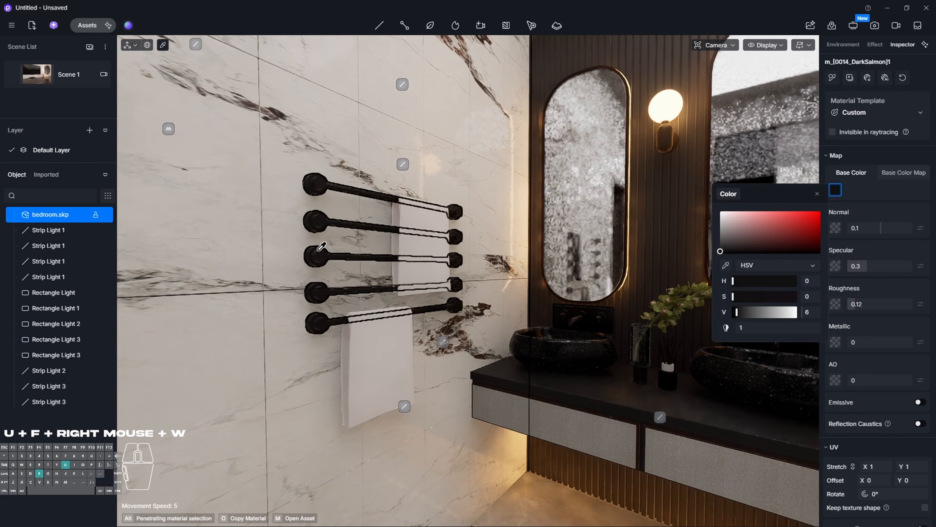
pyautogui.click(319, 249)
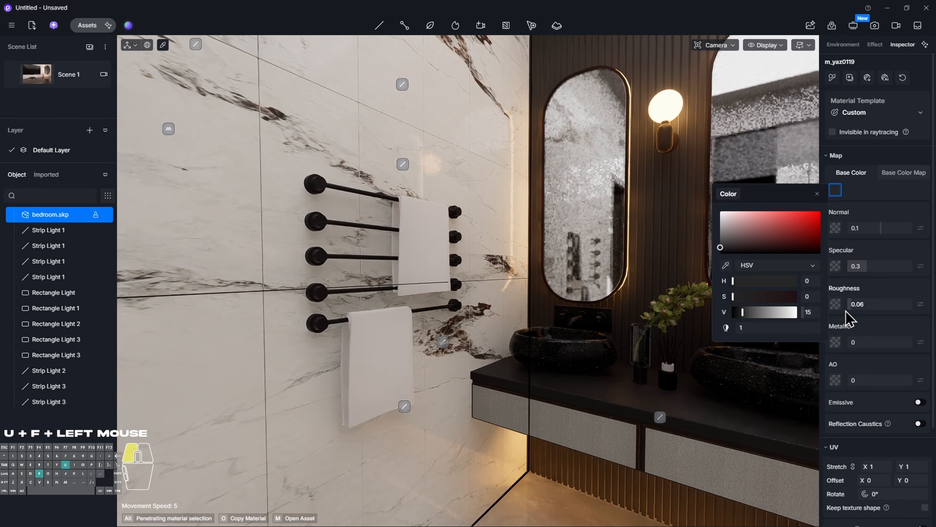
# Give the hanging towels the Cloth material template with roughness 1 and specular 0
pyautogui.moveTo(399, 318); pyautogui.dragTo(421, 328, button='right')
pyautogui.click(490, 324)
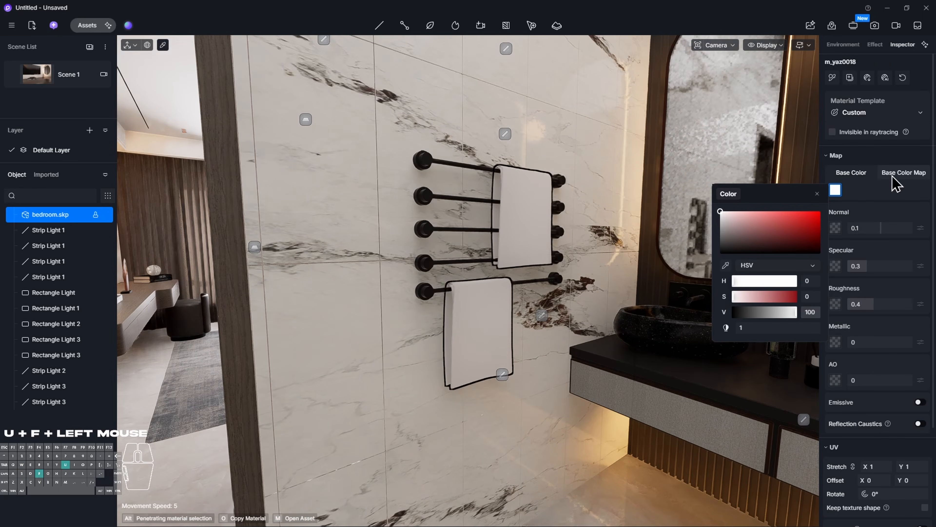
pyautogui.click(882, 113)
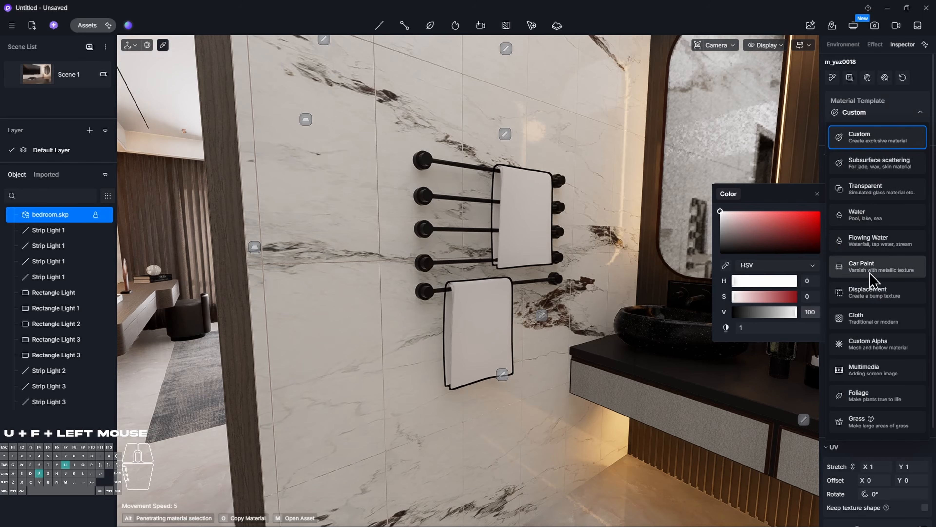
pyautogui.click(873, 318)
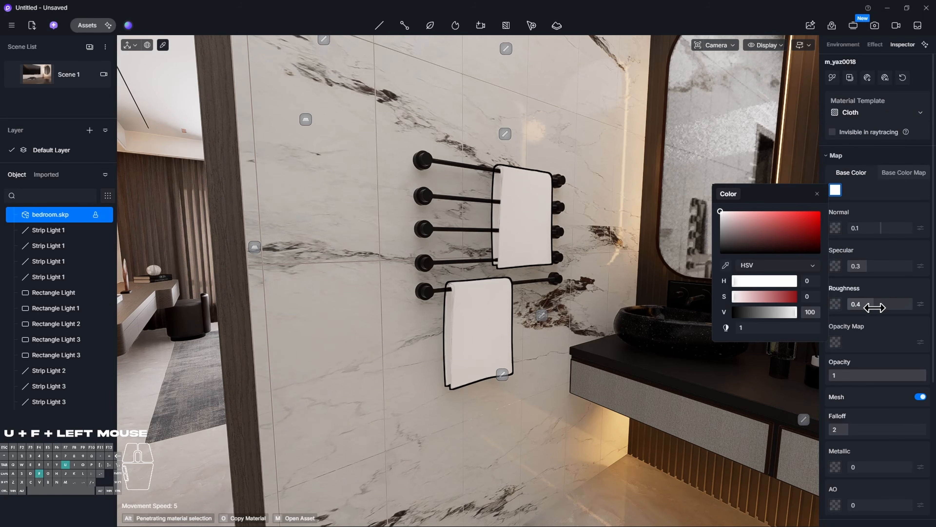
pyautogui.moveTo(869, 307); pyautogui.dragTo(917, 306)
pyautogui.moveTo(869, 267); pyautogui.dragTo(836, 268)
# Search the online material library for glass and apply Normal Glass to the dark shower enclosure panel
pyautogui.moveTo(485, 279); pyautogui.dragTo(192, 292, button='right')
pyautogui.press('s')
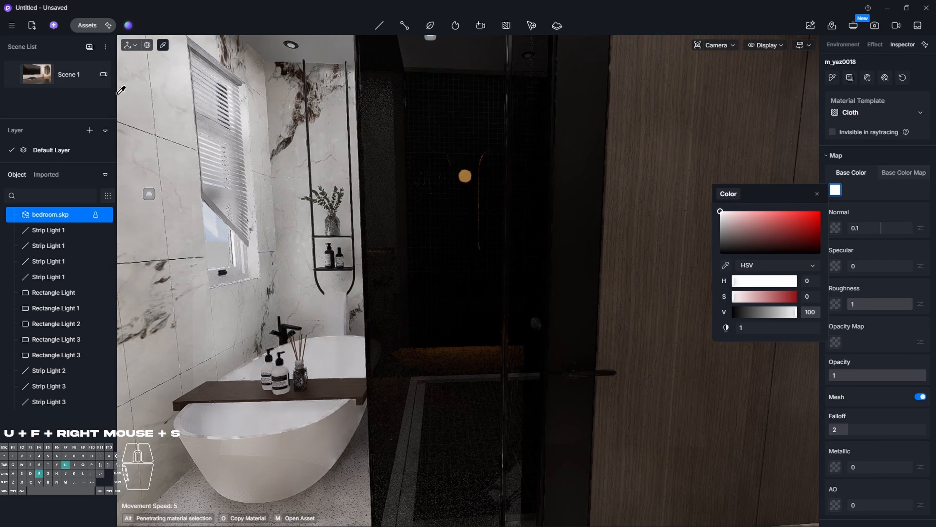
pyautogui.click(80, 32)
pyautogui.click(94, 197)
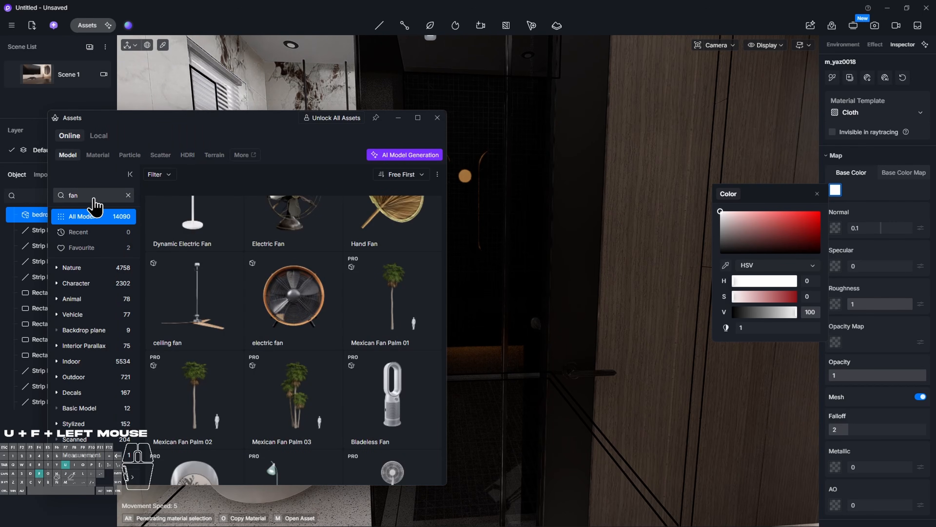
pyautogui.hotkey('ctrl', 'a')
pyautogui.write('g')
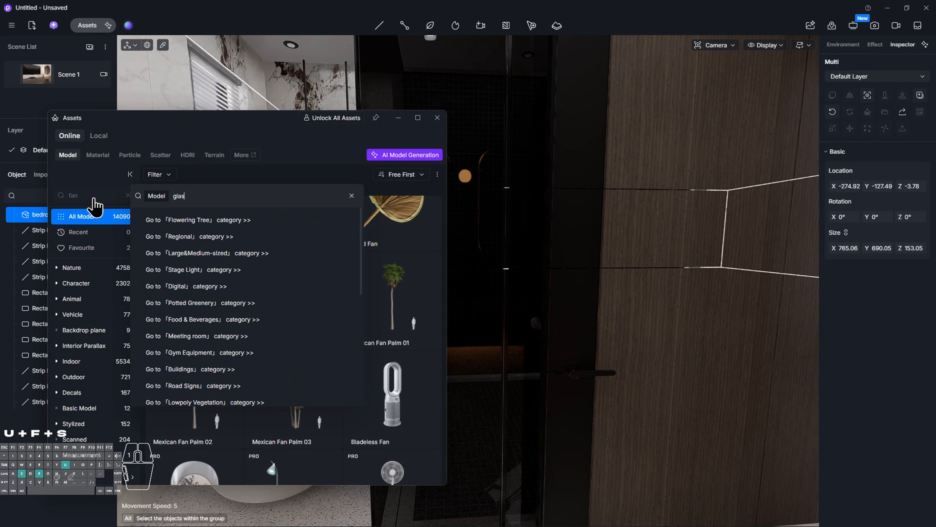
pyautogui.press('Return')
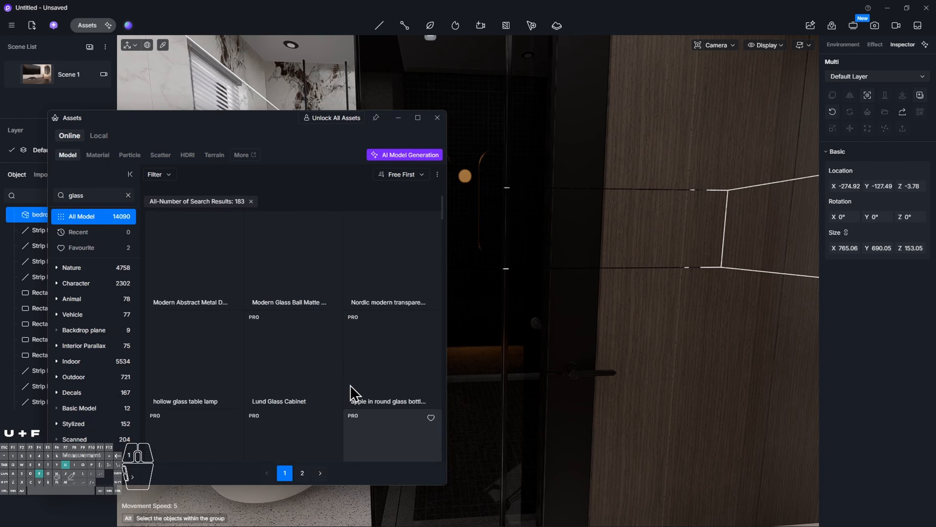
pyautogui.scroll(-1, 352, 392)
pyautogui.scroll(1, 348, 389)
pyautogui.click(98, 155)
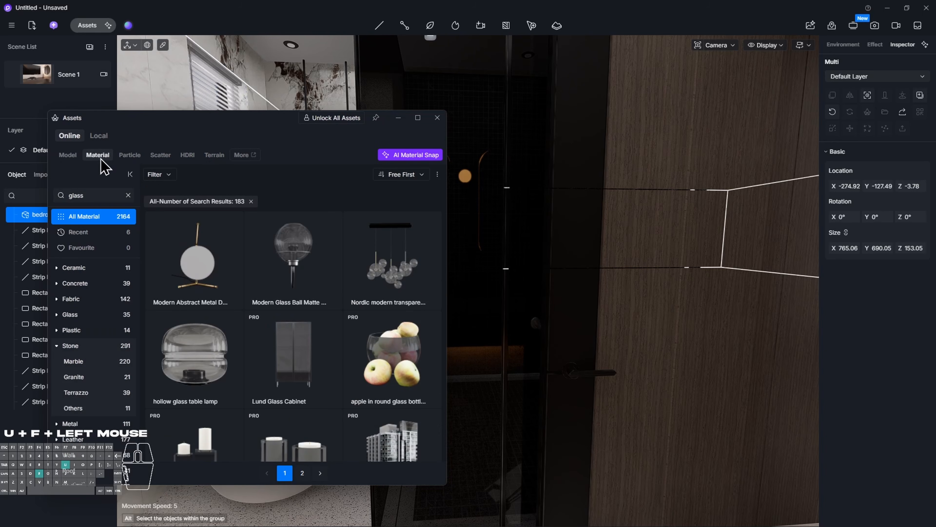
pyautogui.scroll(-1, 304, 324)
pyautogui.scroll(-1, 304, 334)
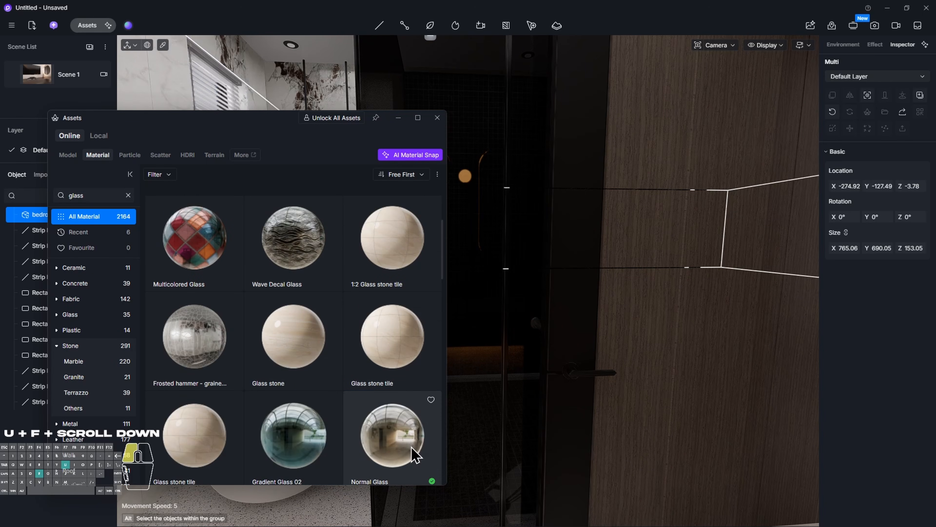
pyautogui.moveTo(413, 438); pyautogui.dragTo(485, 226)
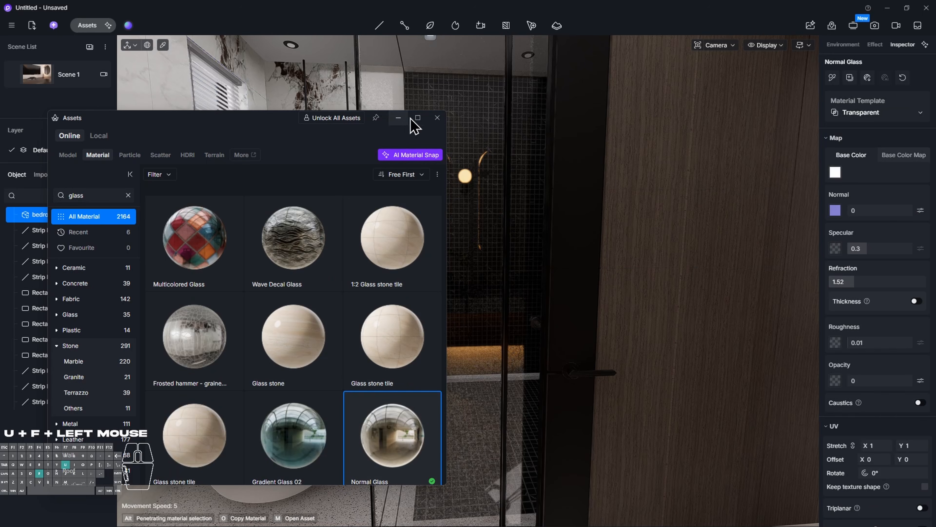
pyautogui.click(435, 120)
# Examine the shower enclosure from the new glass panel up to the black tiled walls
pyautogui.press('w')
pyautogui.moveTo(452, 312); pyautogui.dragTo(470, 387, button='right')
pyautogui.press('w')
pyautogui.press('s')
pyautogui.press('w')
pyautogui.press('s')
pyautogui.press('s')
pyautogui.press('d')
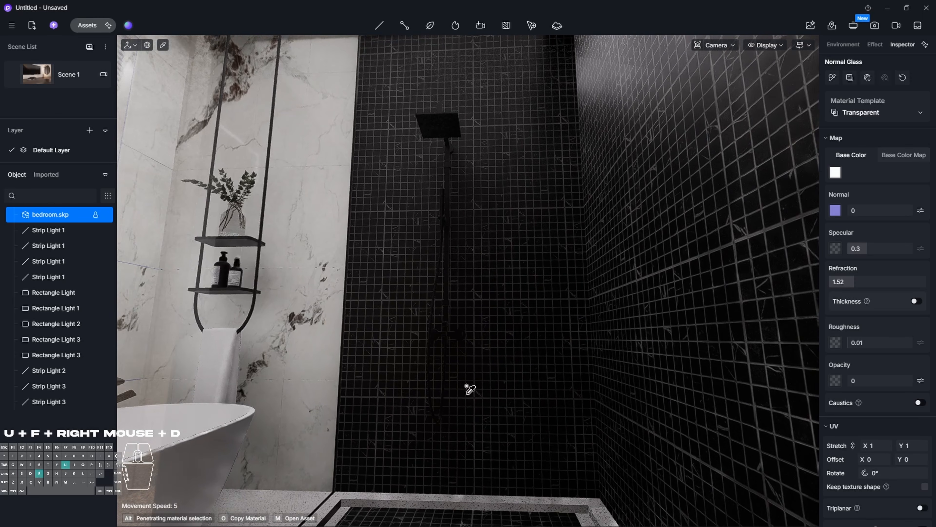
pyautogui.click(514, 332)
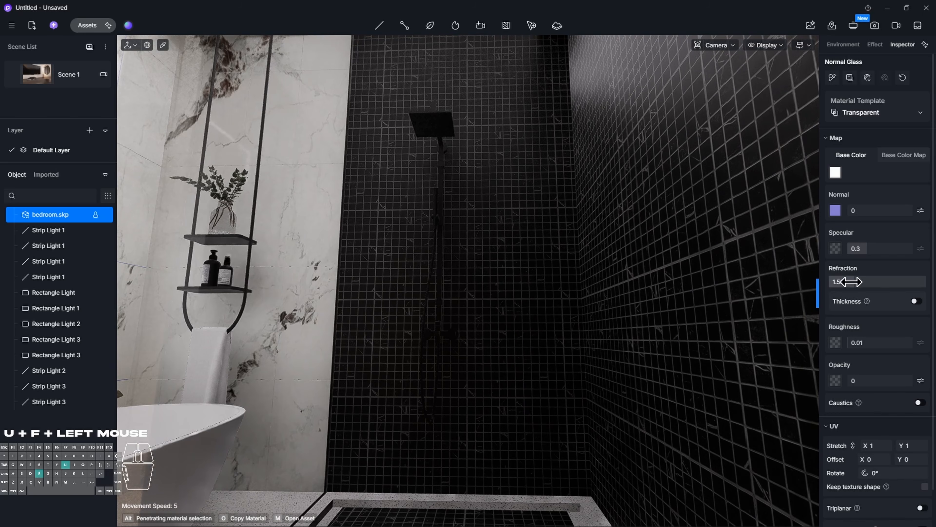
pyautogui.press('Escape')
pyautogui.press('i')
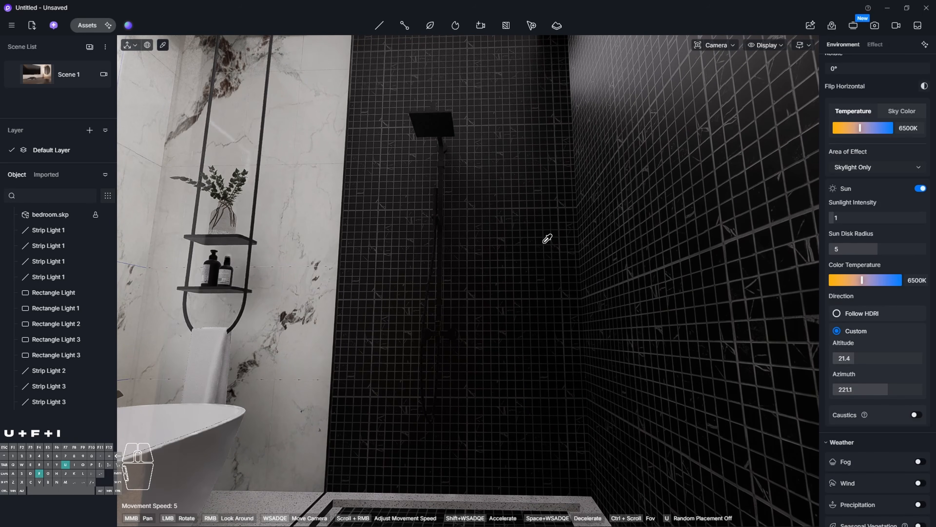
pyautogui.click(547, 239)
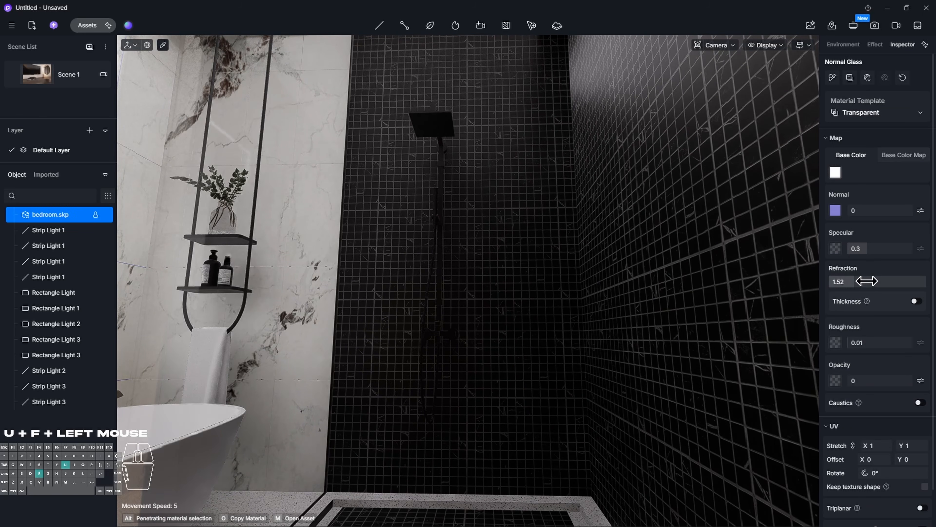
pyautogui.press('Escape')
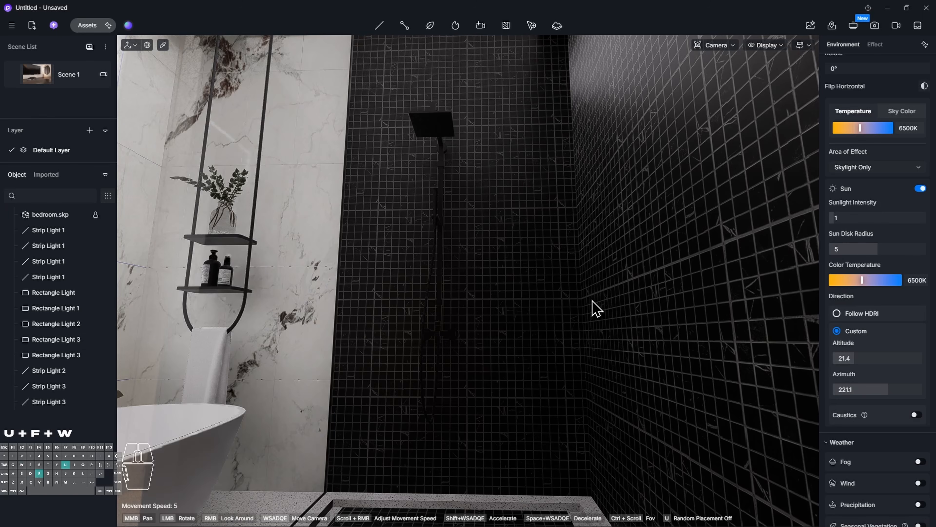
# Set the roughness of the material on the shower's black tiled walls to 0.08
pyautogui.scroll(3, 579, 306)
pyautogui.moveTo(579, 306); pyautogui.dragTo(626, 312, button='right')
pyautogui.press('i')
pyautogui.click(615, 272)
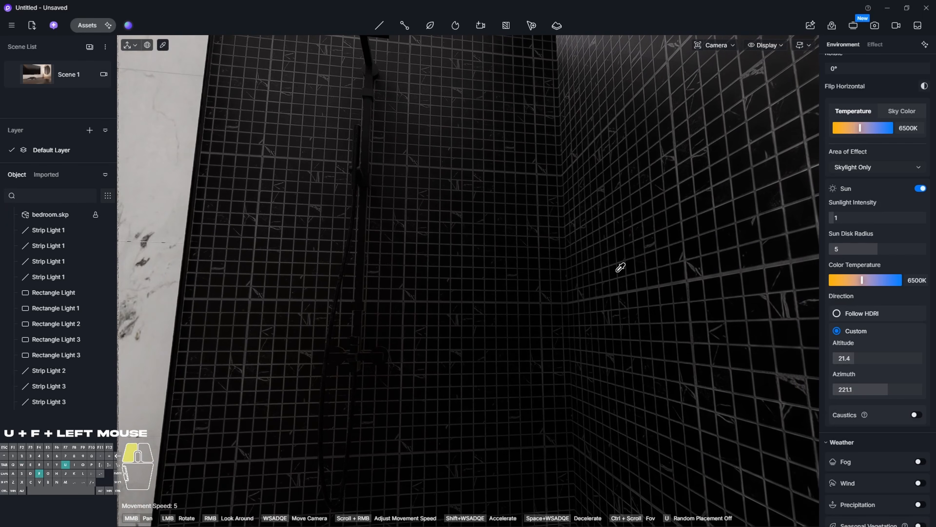
pyautogui.moveTo(854, 305); pyautogui.dragTo(851, 308)
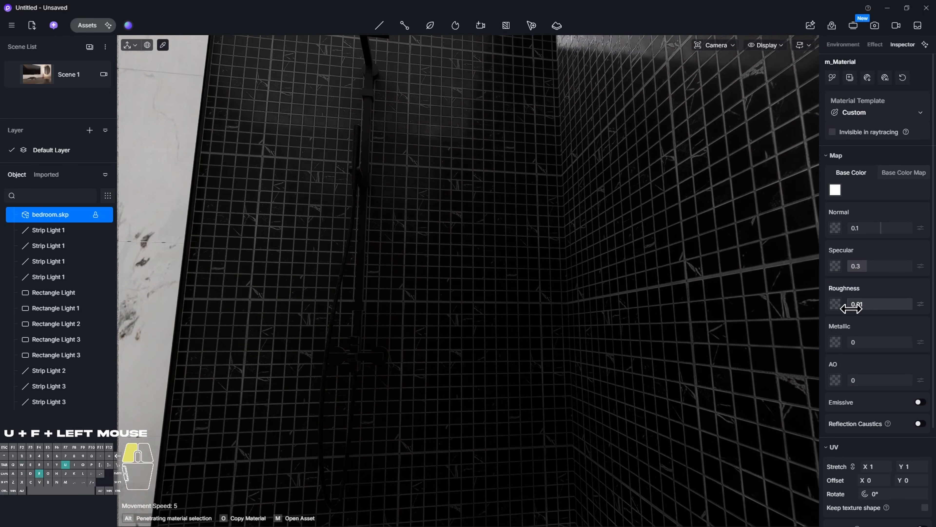
# Set the roughness of the white bathtub's material to 0.04
pyautogui.press('s')
pyautogui.moveTo(634, 313); pyautogui.dragTo(538, 318, button='right')
pyautogui.press('w')
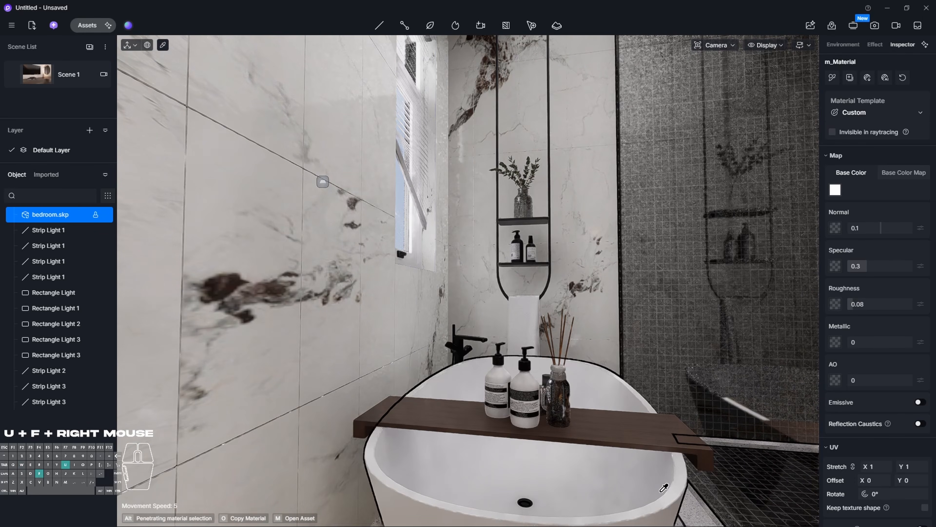
pyautogui.click(661, 492)
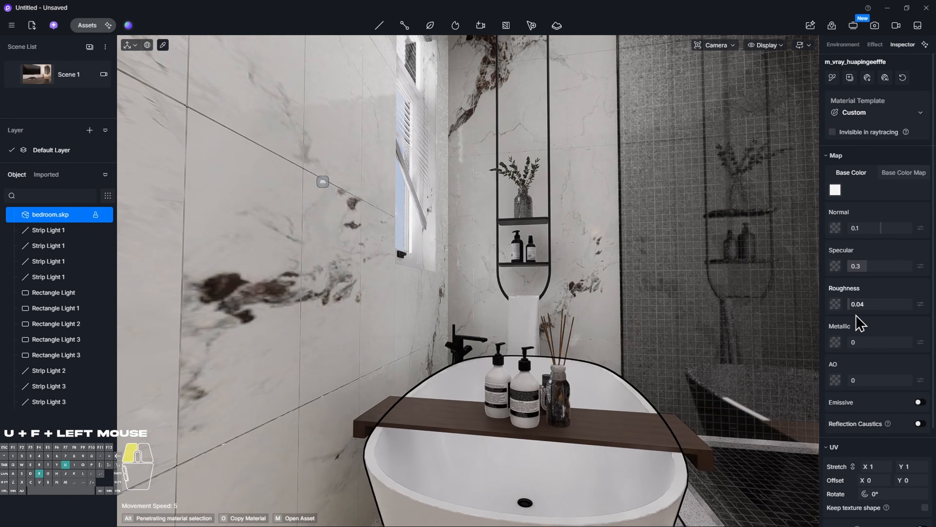
# Make the ceiling downlights' lens material emissive with intensity 15 and a temperature-based colour of 6150
pyautogui.moveTo(563, 351); pyautogui.dragTo(468, 354, button='right')
pyautogui.moveTo(574, 196); pyautogui.dragTo(432, 247, button='right')
pyautogui.press('Escape')
pyautogui.press('w')
pyautogui.press('q')
pyautogui.press('a')
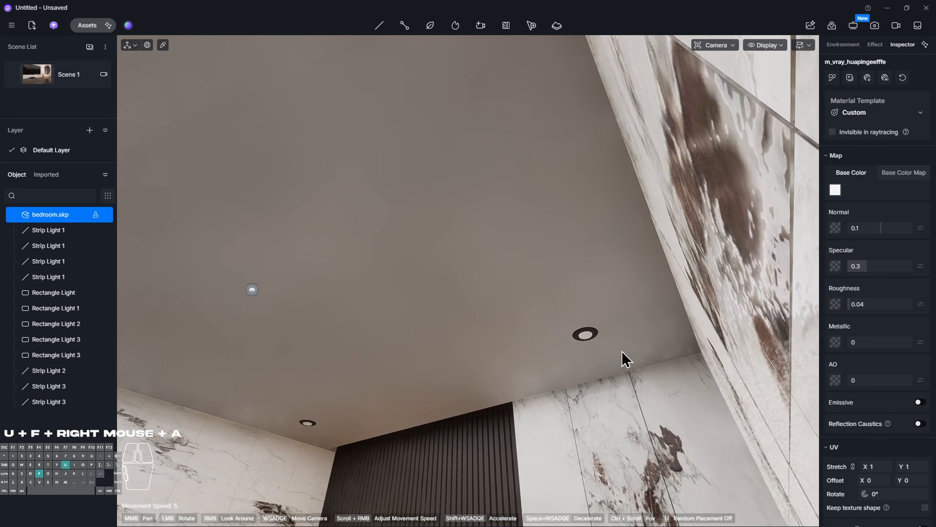
pyautogui.press('i')
pyautogui.click(592, 332)
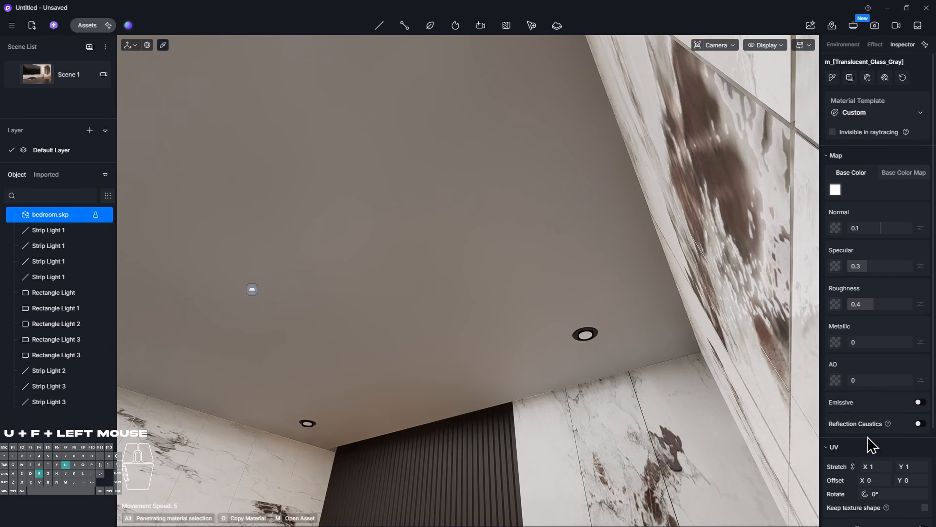
pyautogui.click(919, 402)
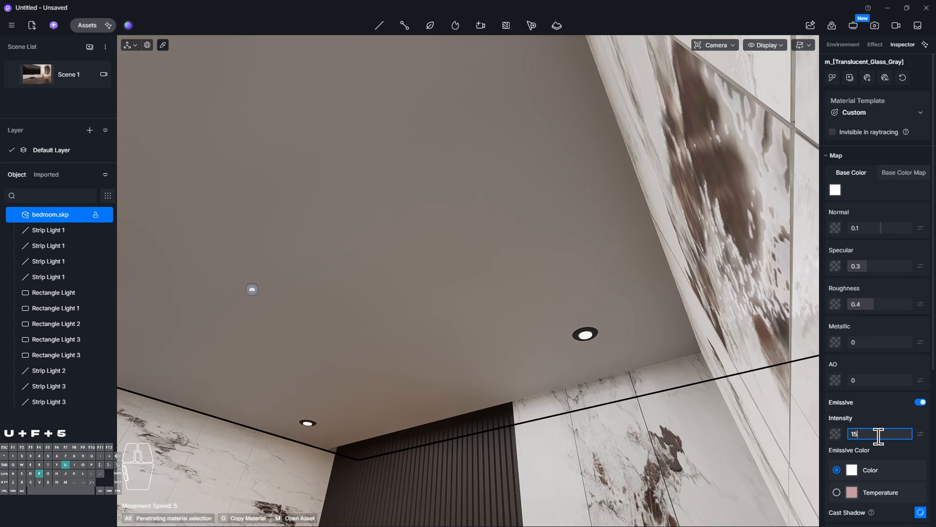
pyautogui.scroll(-2, 882, 474)
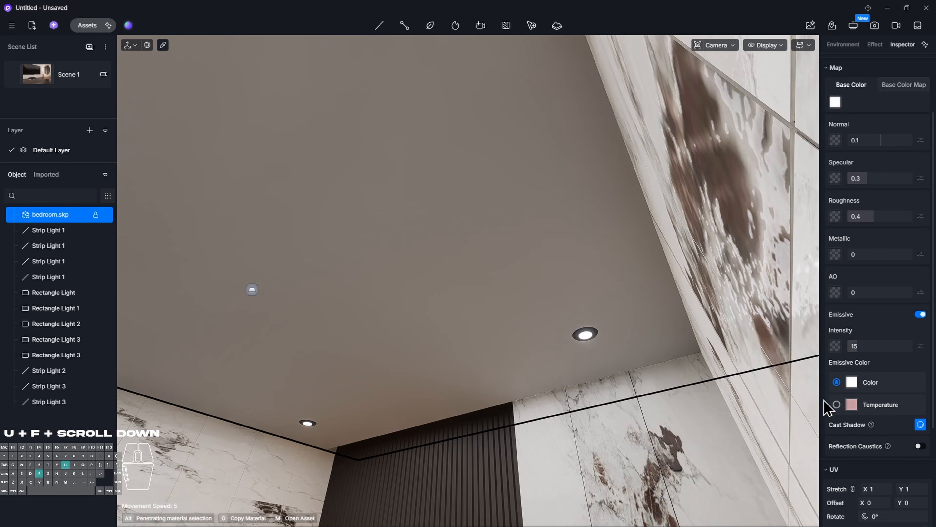
pyautogui.click(836, 404)
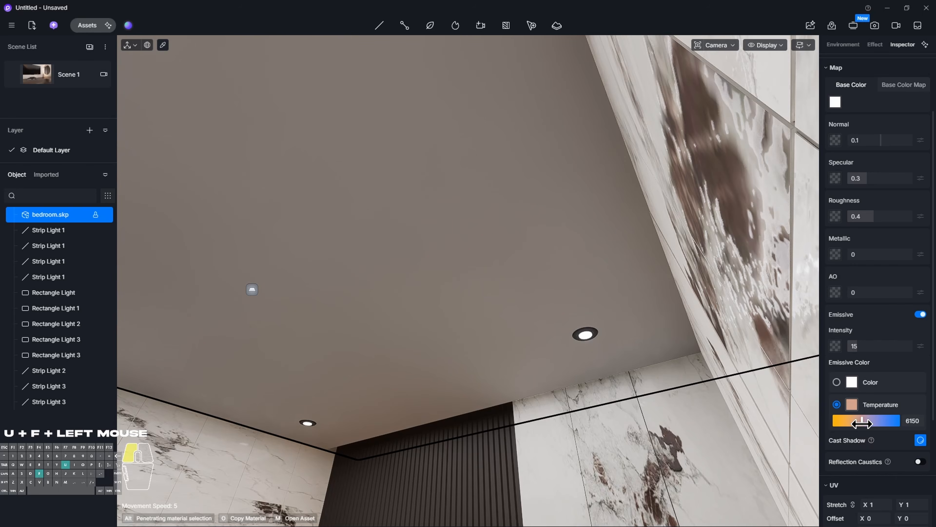
# Set the roughness of the speckled stone platform under the bathtub to 0.29
pyautogui.moveTo(487, 404); pyautogui.dragTo(155, 522, button='right')
pyautogui.press('Escape')
pyautogui.press('d')
pyautogui.press('e')
pyautogui.moveTo(408, 489); pyautogui.dragTo(435, 486, button='right')
pyautogui.press('i')
pyautogui.click(428, 428)
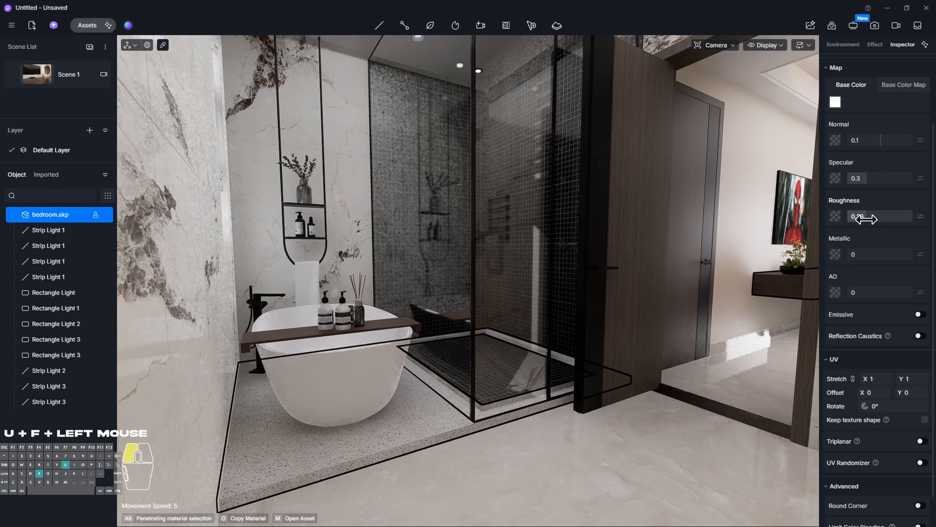
# Examine the bathroom doorway from both sides, down to the wall base beside the door frame
pyautogui.moveTo(600, 338); pyautogui.dragTo(643, 352, button='right')
pyautogui.press('w')
pyautogui.press('d')
pyautogui.press('a')
pyautogui.press('a')
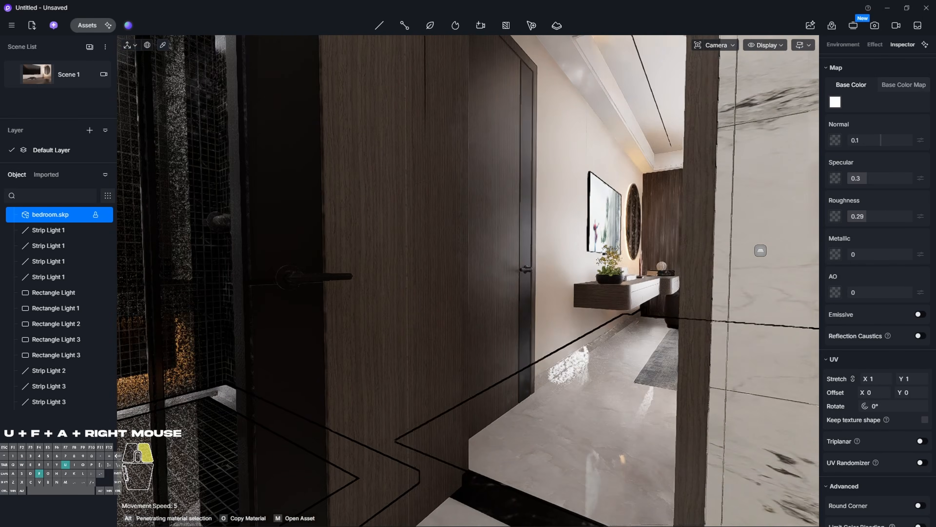
pyautogui.press('w')
pyautogui.moveTo(760, 251); pyautogui.dragTo(369, 386, button='right')
pyautogui.press('d')
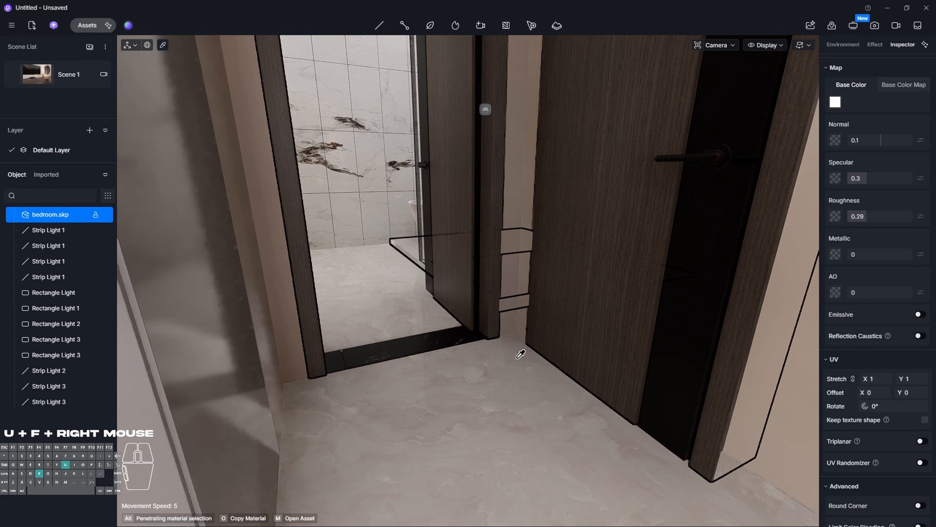
# Switch to SketchUp and model a skirting piece at the wall base beside the bathroom door frame with Line and Push/Pull
pyautogui.scroll(2, 481, 424)
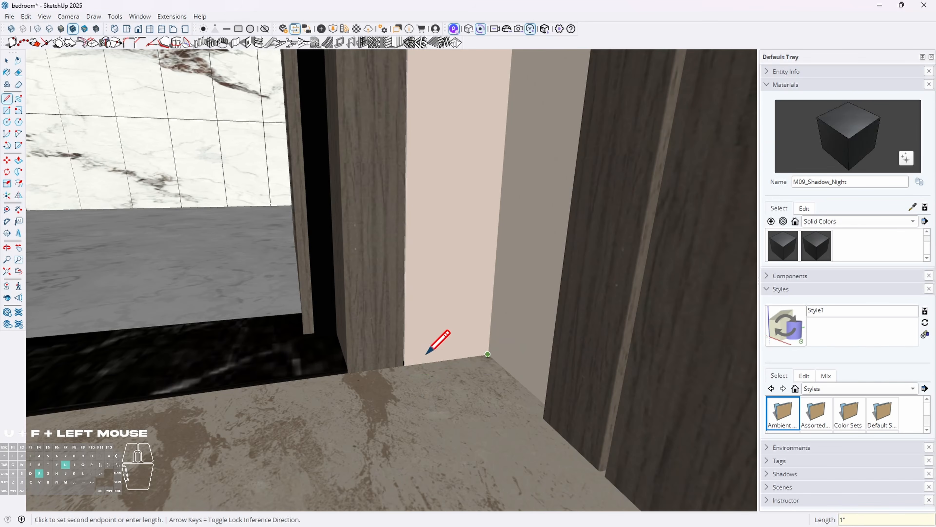
pyautogui.click(435, 340)
pyautogui.press('space')
pyautogui.press('p')
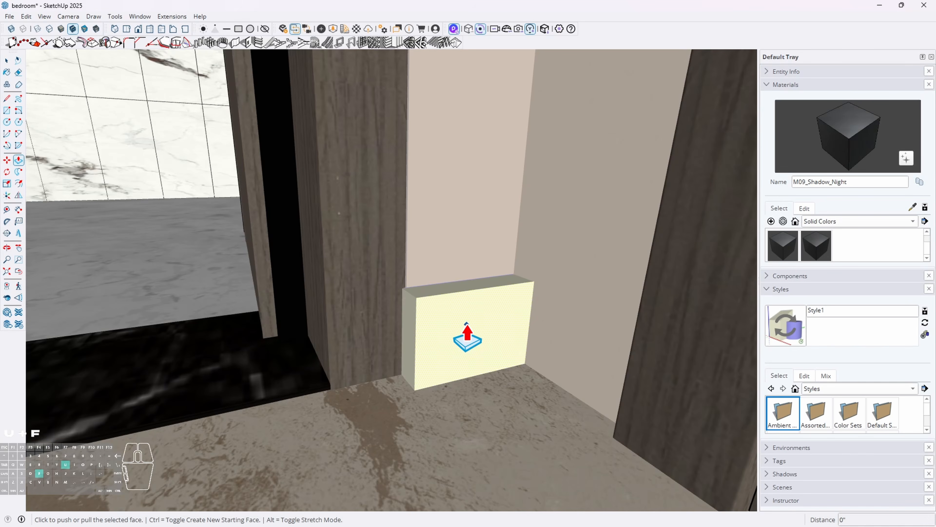
pyautogui.scroll(3, 512, 314)
pyautogui.click(507, 334)
pyautogui.click(511, 281)
pyautogui.press('space')
pyautogui.scroll(-5, 512, 313)
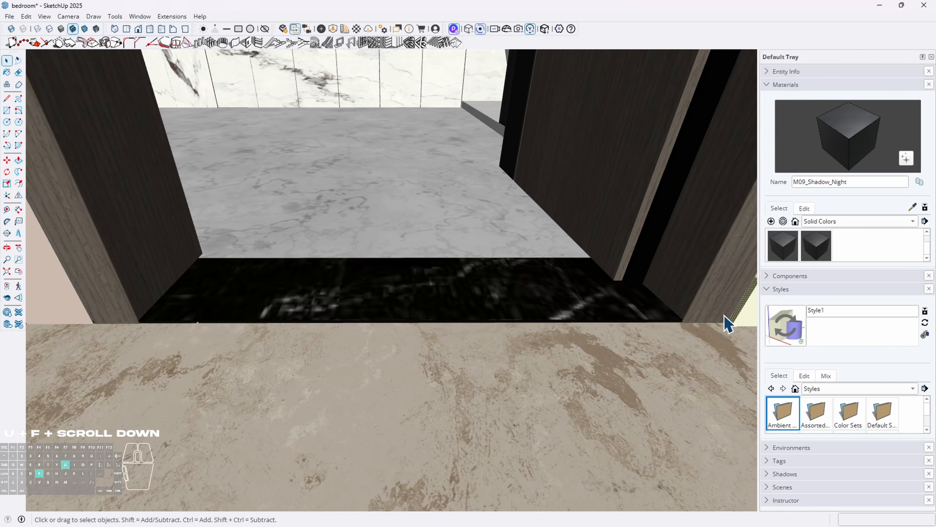
# Copy the skirting piece to the wall base on the opposite side of the bathroom doorway
pyautogui.press('m')
pyautogui.click(732, 325)
pyautogui.click(63, 334)
pyautogui.press('p')
pyautogui.press('space')
pyautogui.scroll(-2, 383, 279)
# Divide the copied skirting piece with a line and extrude its end along the adjoining wall
pyautogui.doubleClick(437, 291)
pyautogui.press('l')
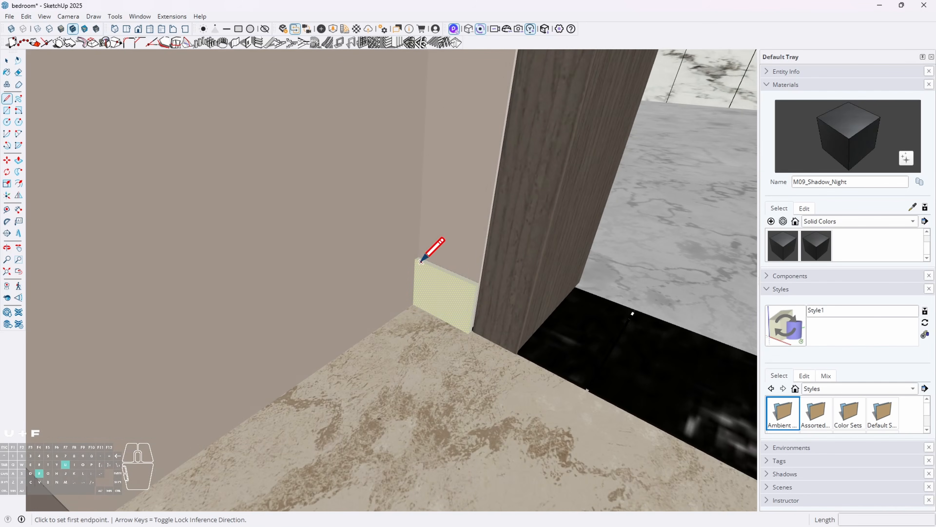
pyautogui.click(423, 257)
pyautogui.press('p')
pyautogui.click(416, 284)
pyautogui.click(303, 320)
# Switch back to D5 Render and apply White Jade Seamless Marble to the new skirting beside the bathroom door
pyautogui.hotkey('alt', 'Tab')
pyautogui.moveTo(521, 377); pyautogui.dragTo(524, 398)
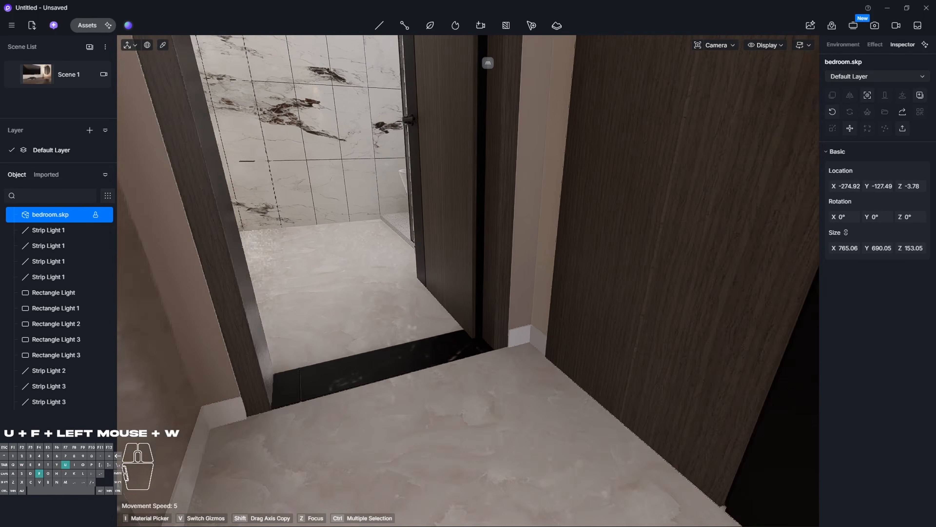
pyautogui.press('w')
pyautogui.scroll(2, 540, 422)
pyautogui.moveTo(539, 422); pyautogui.dragTo(571, 400, button='right')
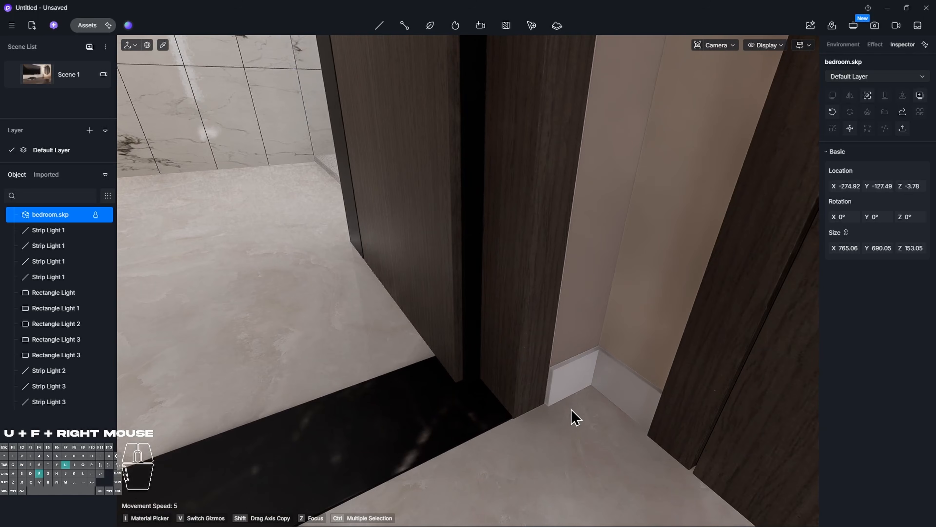
pyautogui.press('i')
pyautogui.click(502, 416)
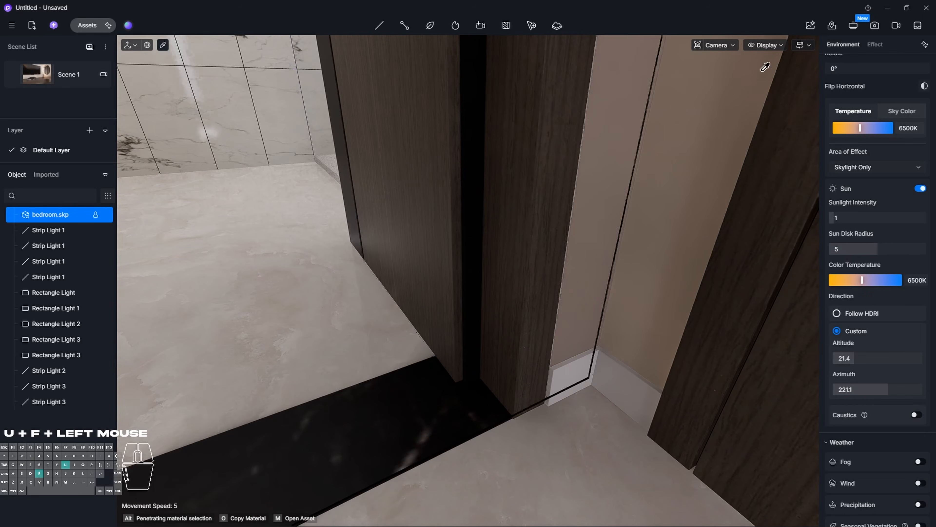
pyautogui.scroll(3, 892, 114)
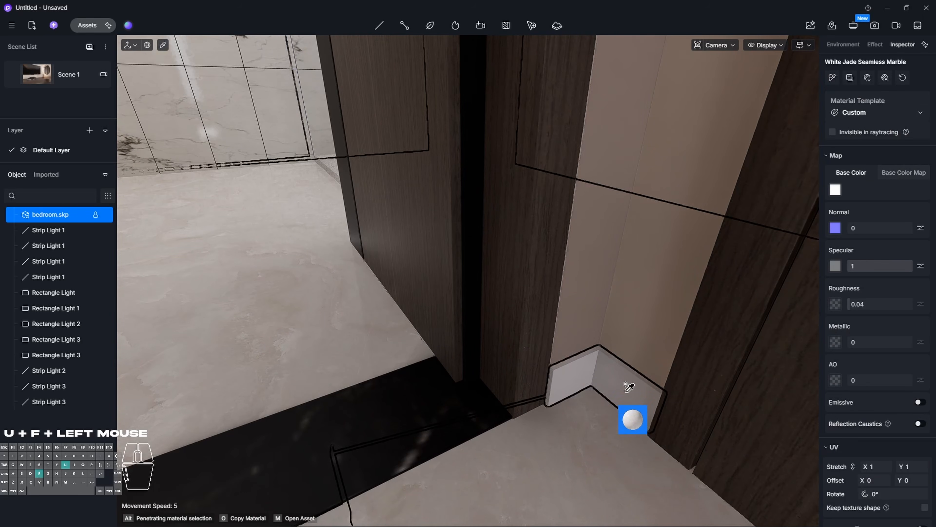
# Examine the doorway threshold, the bedroom floor, and the bed with its bedding and rear wall panels
pyautogui.moveTo(587, 418); pyautogui.dragTo(317, 416, button='right')
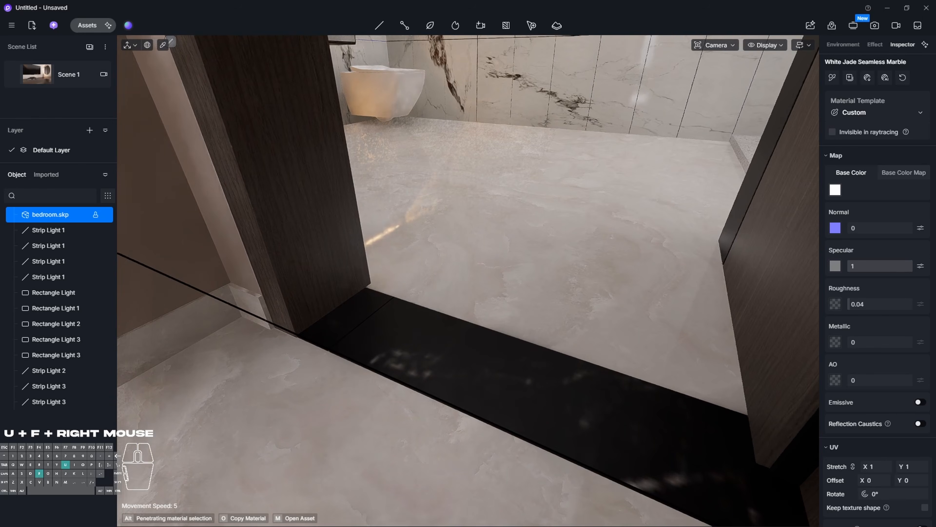
pyautogui.press('Escape')
pyautogui.moveTo(589, 408); pyautogui.dragTo(731, 377, button='right')
pyautogui.press('w')
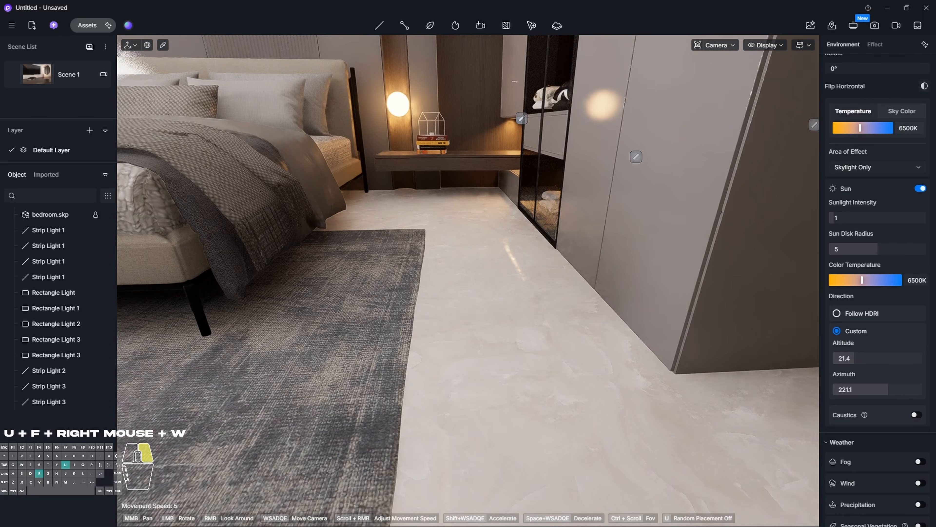
pyautogui.moveTo(626, 369); pyautogui.dragTo(292, 318, button='right')
pyautogui.press('w')
pyautogui.press('q')
pyautogui.press('a')
pyautogui.press('e')
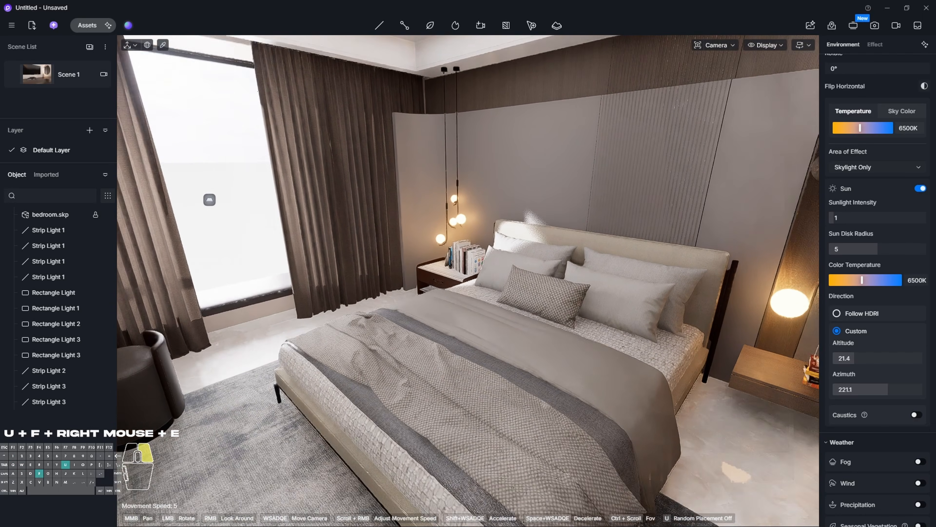
pyautogui.moveTo(209, 199); pyautogui.dragTo(525, 222, button='right')
pyautogui.press('a')
pyautogui.press('w')
pyautogui.press('s')
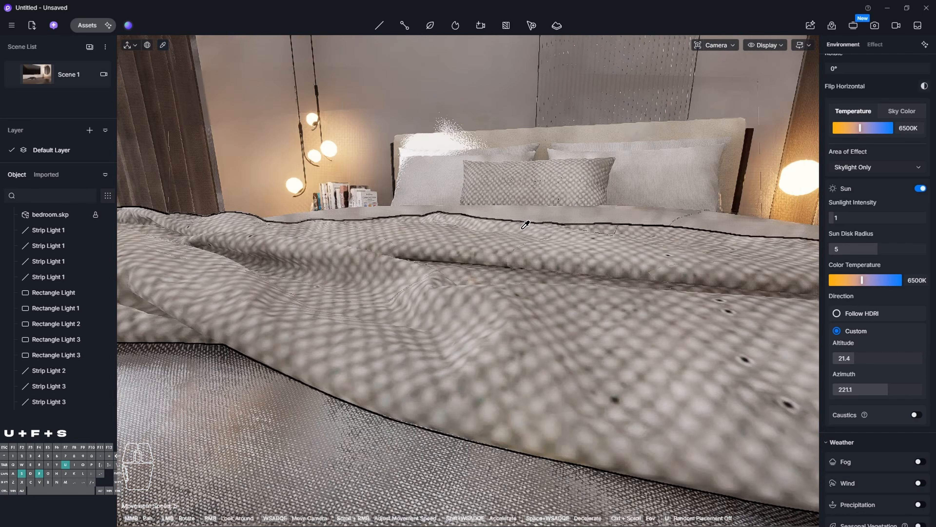
# Open the base color map adjustments of the Yellow and white cloth wallpaper material on the panels behind the bed
pyautogui.click(523, 226)
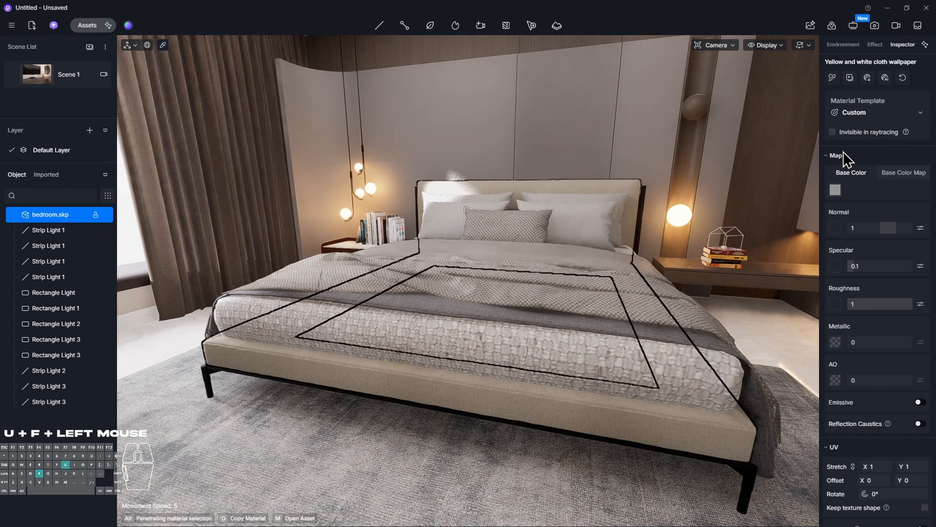
pyautogui.click(898, 174)
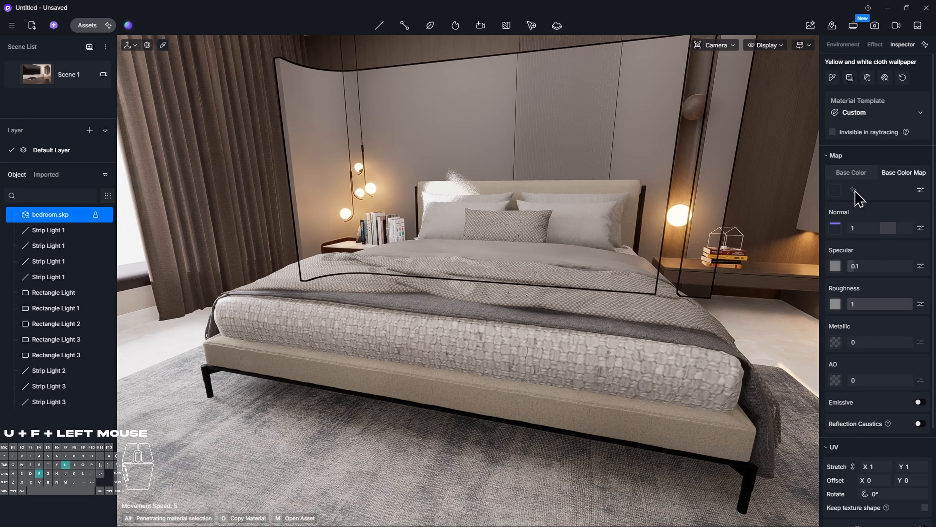
pyautogui.rightClick(837, 194)
pyautogui.click(919, 195)
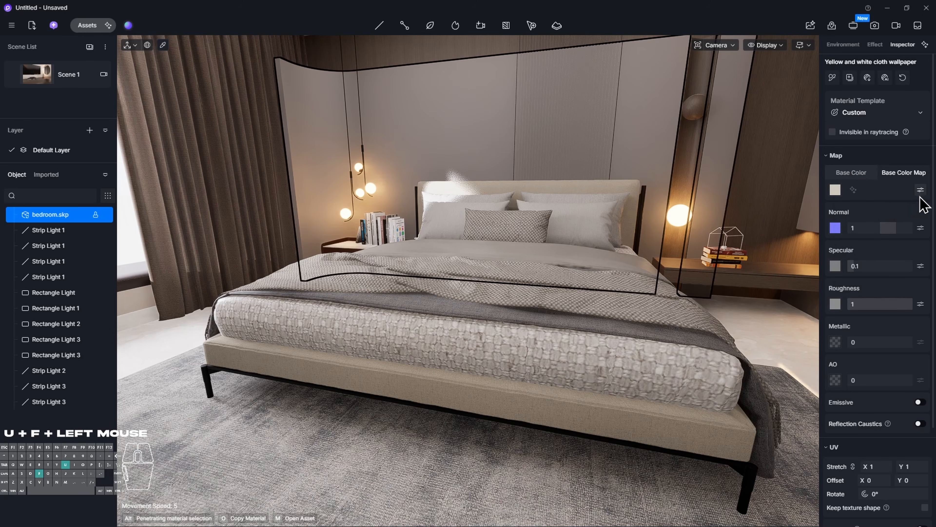
# Darken the small pillow's base color map to a brightness of -30 and clear that map from the material
pyautogui.click(921, 189)
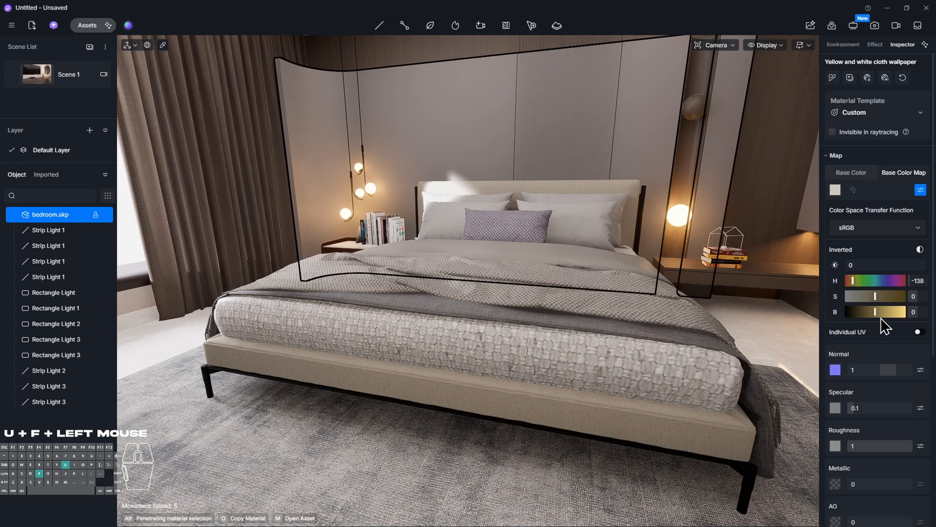
pyautogui.moveTo(875, 313); pyautogui.dragTo(867, 316)
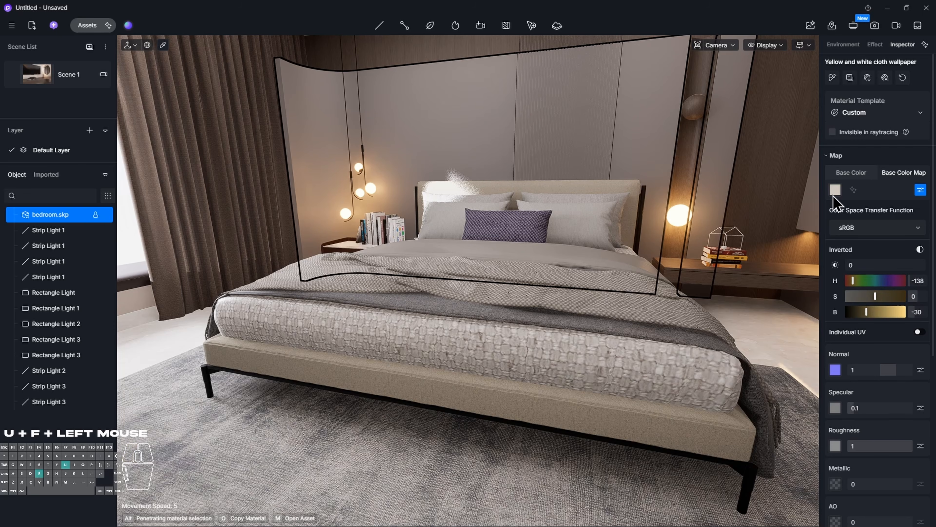
pyautogui.rightClick(836, 191)
pyautogui.click(849, 277)
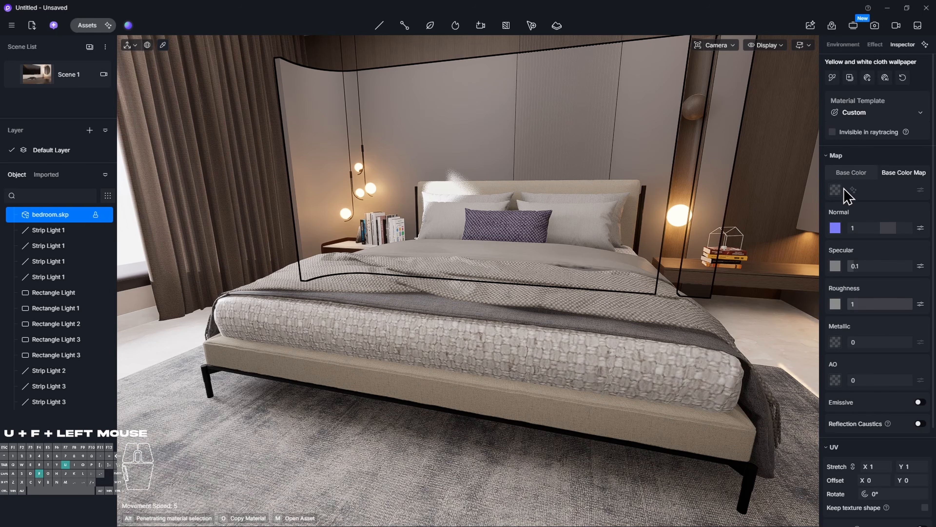
# Give the small pillow's material a plain burnt-orange base color with hex value 905935
pyautogui.click(844, 173)
pyautogui.click(835, 190)
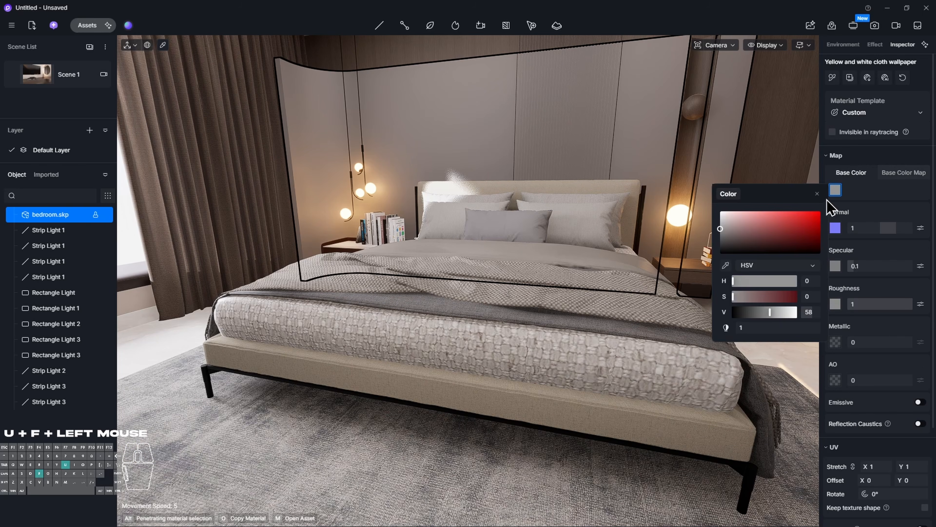
pyautogui.click(769, 269)
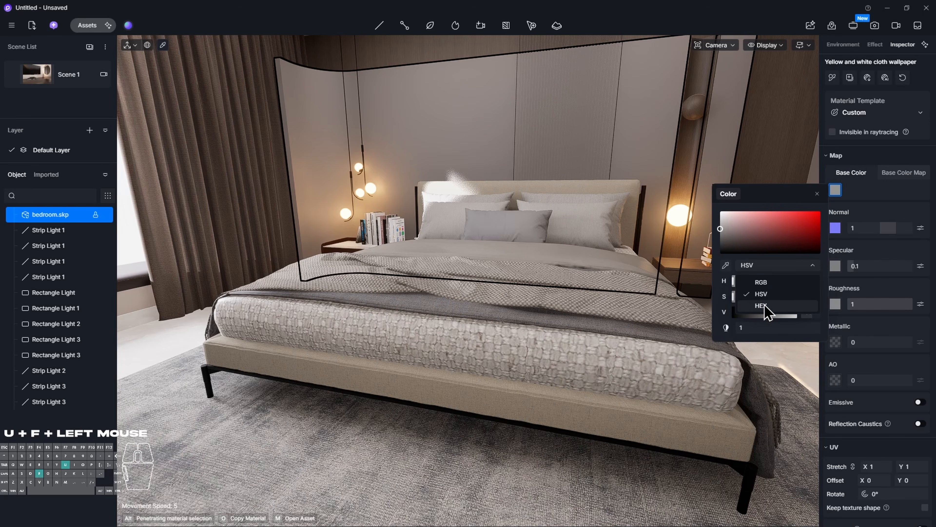
pyautogui.click(770, 284)
pyautogui.click(763, 266)
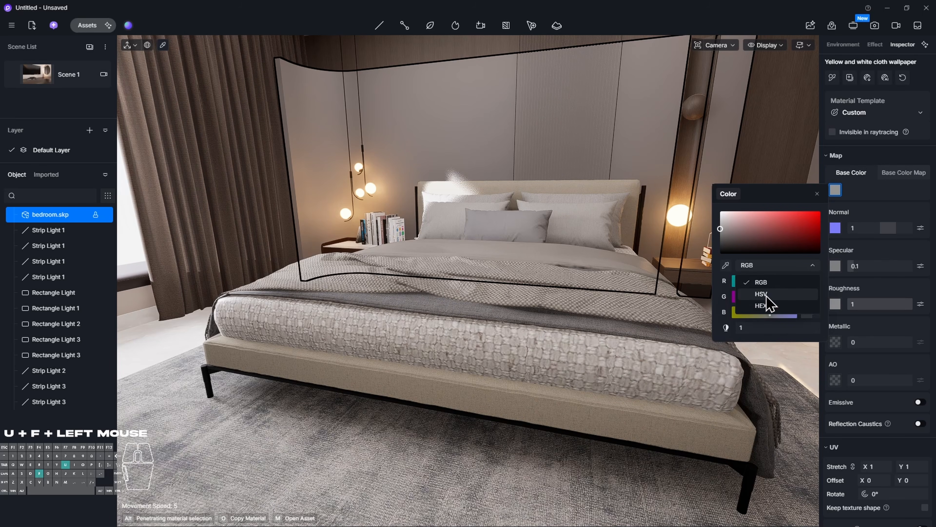
pyautogui.click(765, 309)
pyautogui.moveTo(724, 284); pyautogui.dragTo(732, 285)
pyautogui.moveTo(723, 229); pyautogui.dragTo(769, 225)
pyautogui.moveTo(737, 282); pyautogui.dragTo(731, 281)
pyautogui.moveTo(770, 223)
pyautogui.mouseDown()
pyautogui.moveTo(799, 232)
pyautogui.moveTo(787, 224)
pyautogui.mouseUp()
pyautogui.moveTo(730, 281); pyautogui.dragTo(727, 281)
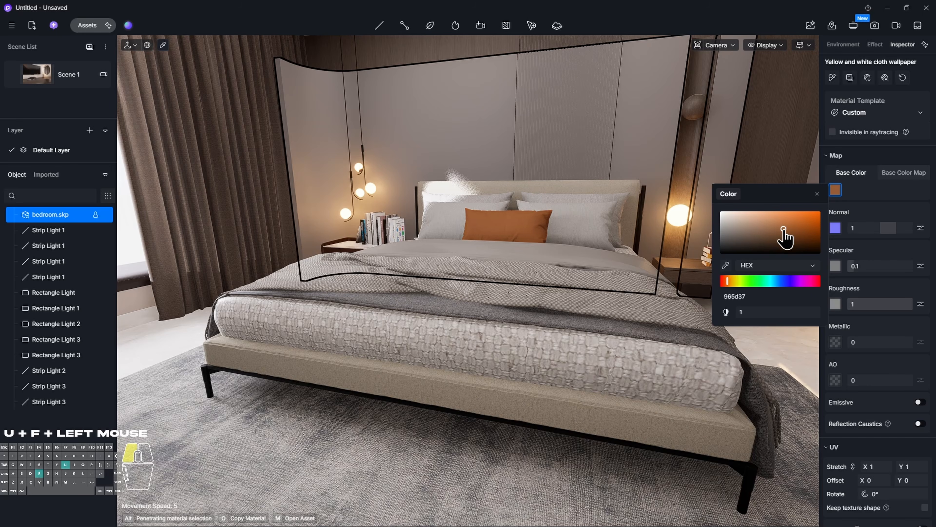
pyautogui.moveTo(784, 230); pyautogui.dragTo(784, 232)
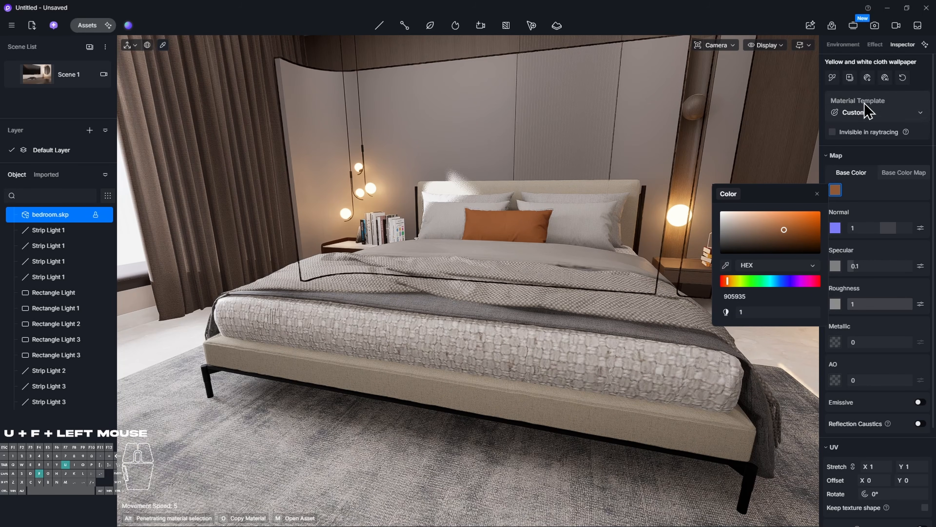
# Copy the small pillow's orange material onto the throw blanket across the bed
pyautogui.click(832, 77)
pyautogui.click(581, 301)
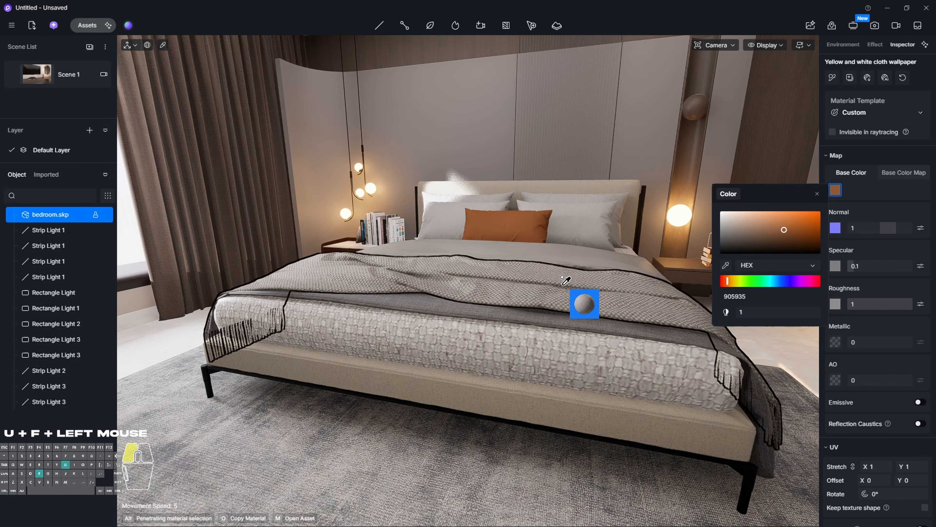
pyautogui.rightClick(550, 310)
pyautogui.scroll(-5, 550, 311)
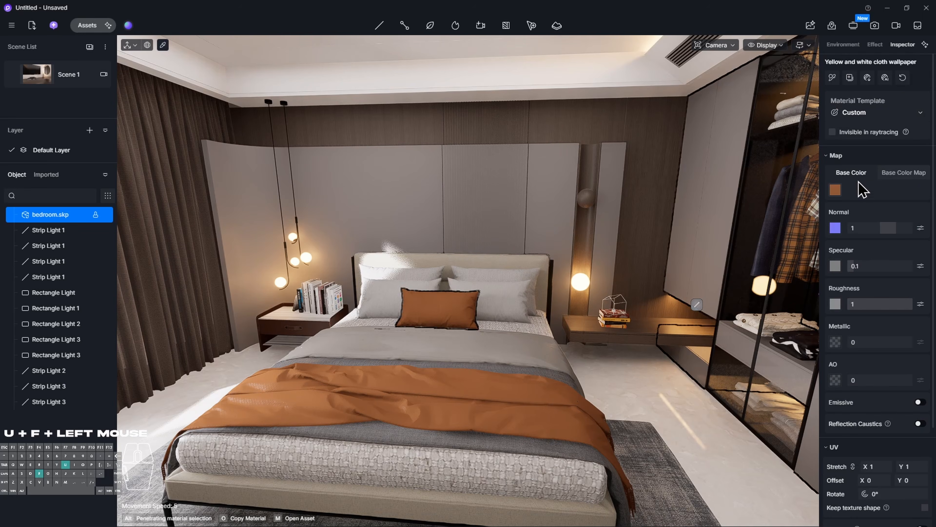
# Tone the pillow's base color down to HSV 19, 37, 49 and reapply the material to the throw blanket
pyautogui.click(835, 191)
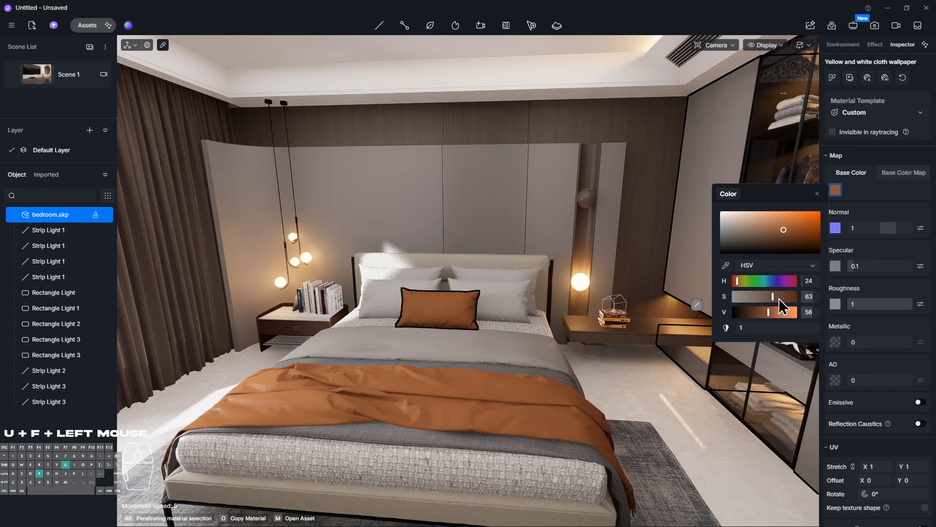
pyautogui.moveTo(769, 312); pyautogui.dragTo(757, 316)
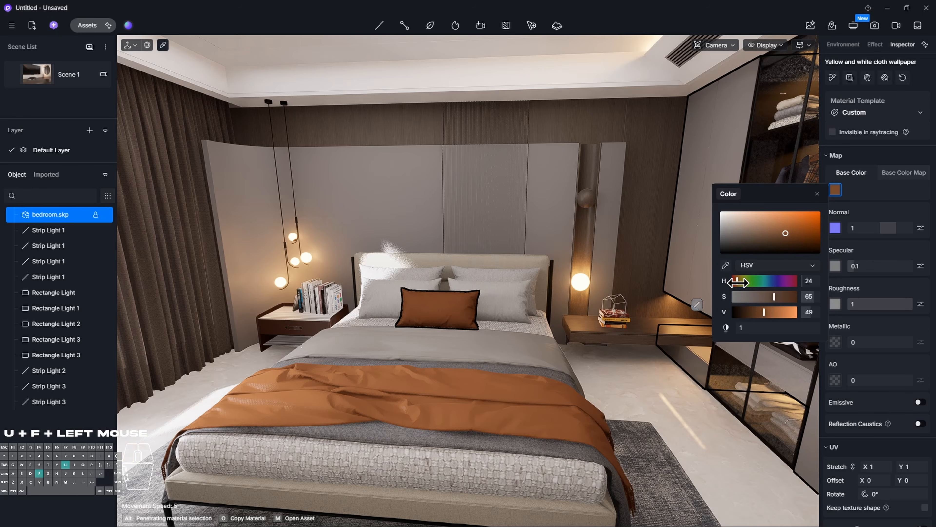
pyautogui.moveTo(737, 283); pyautogui.dragTo(739, 282)
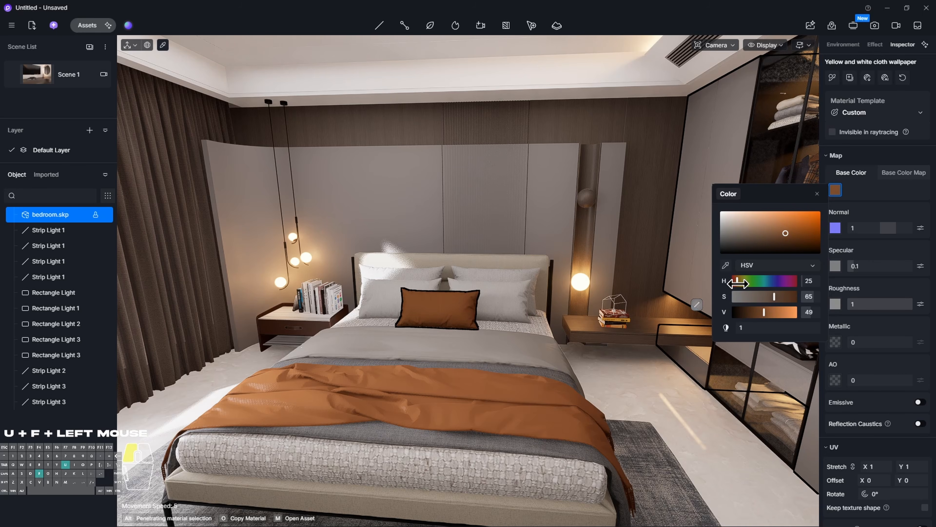
pyautogui.click(831, 79)
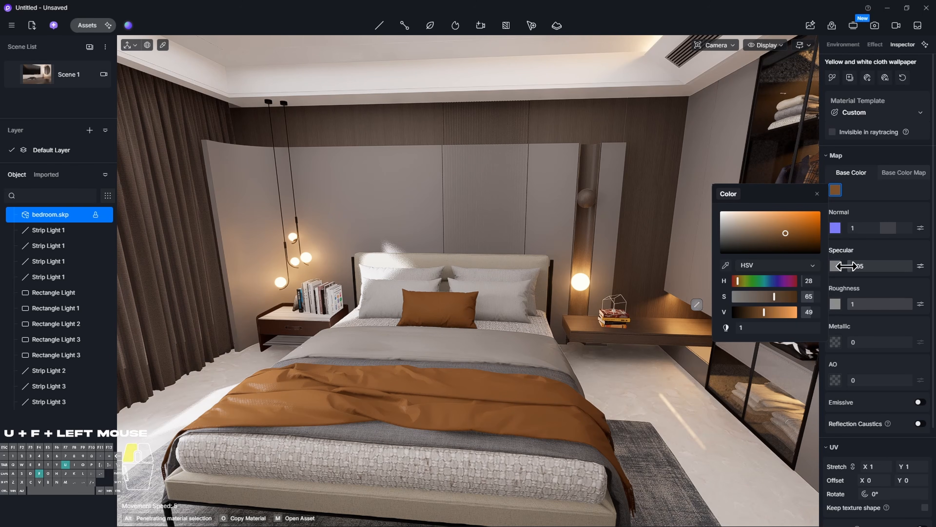
pyautogui.moveTo(575, 359); pyautogui.dragTo(592, 391, button='right')
pyautogui.press('e')
pyautogui.press('e')
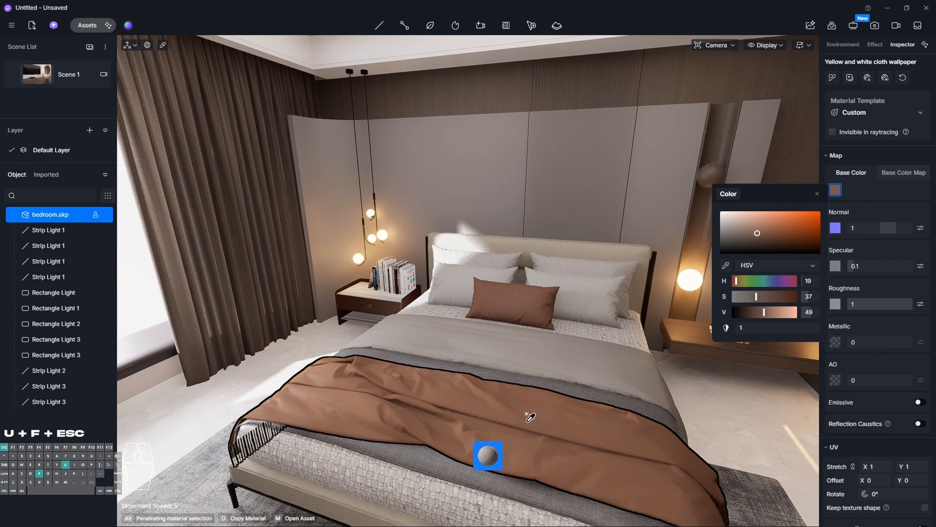
pyautogui.press('Escape')
pyautogui.press('Escape')
# Make the orange material of the recessed ceiling downlights emissive with an intensity of 15
pyautogui.moveTo(478, 376); pyautogui.dragTo(507, 393, button='right')
pyautogui.press('a')
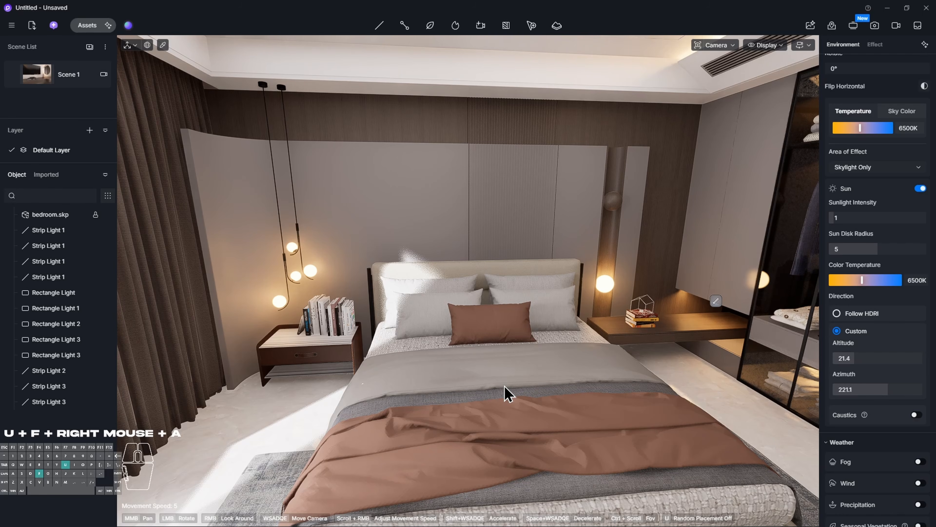
pyautogui.press('q')
pyautogui.moveTo(536, 443); pyautogui.dragTo(596, 358, button='right')
pyautogui.press('d')
pyautogui.press('s')
pyautogui.press('w')
pyautogui.press('w')
pyautogui.press('q')
pyautogui.press('e')
pyautogui.press('q')
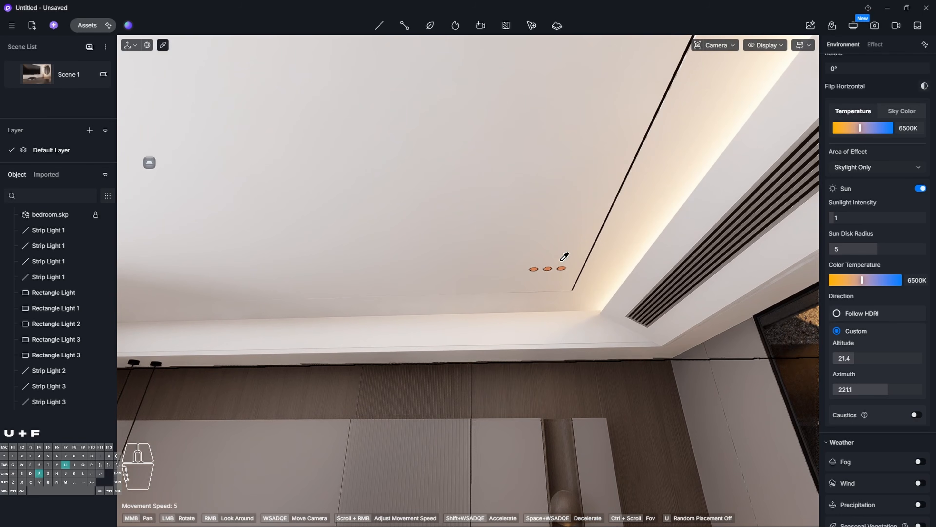
pyautogui.press('w')
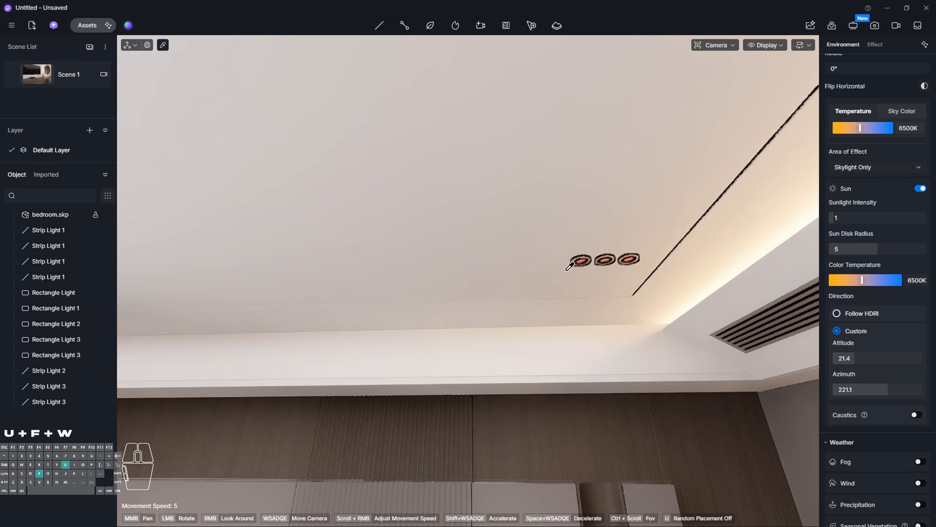
pyautogui.moveTo(565, 269); pyautogui.dragTo(577, 266, button='right')
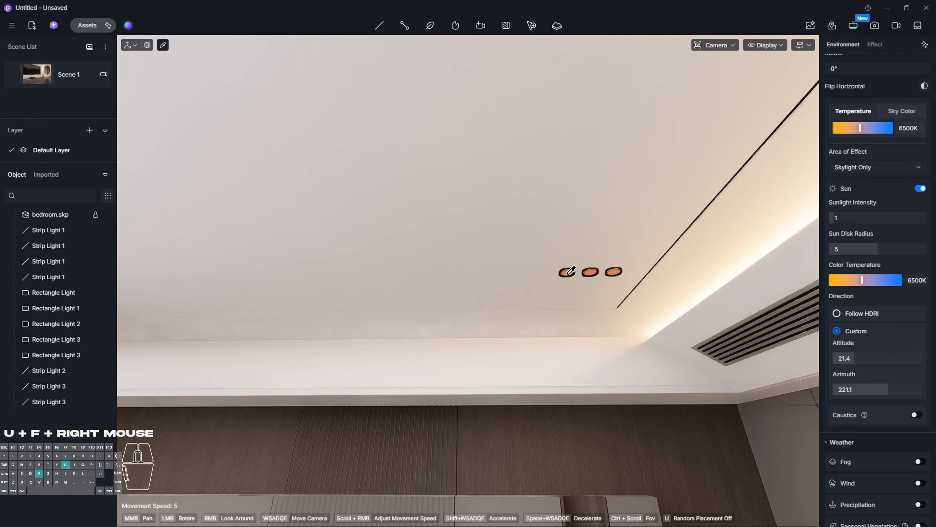
pyautogui.click(571, 271)
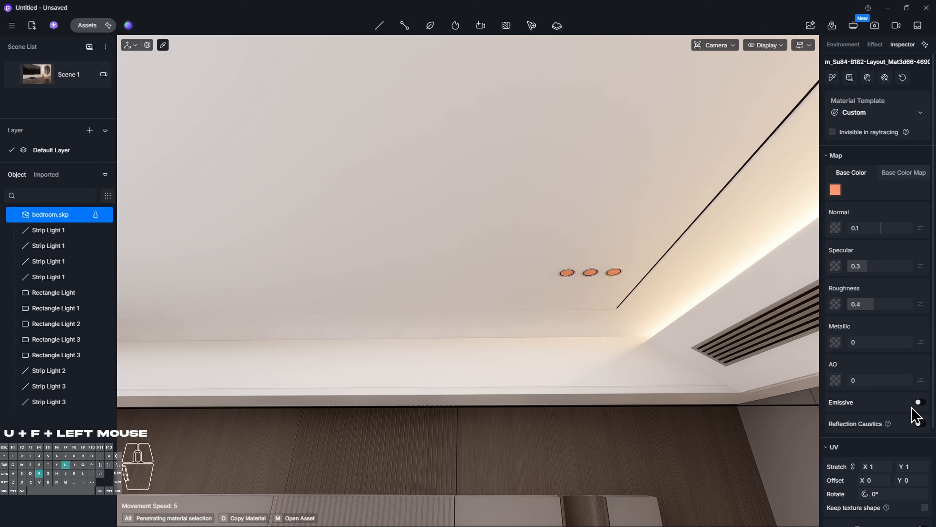
pyautogui.click(919, 403)
pyautogui.click(864, 433)
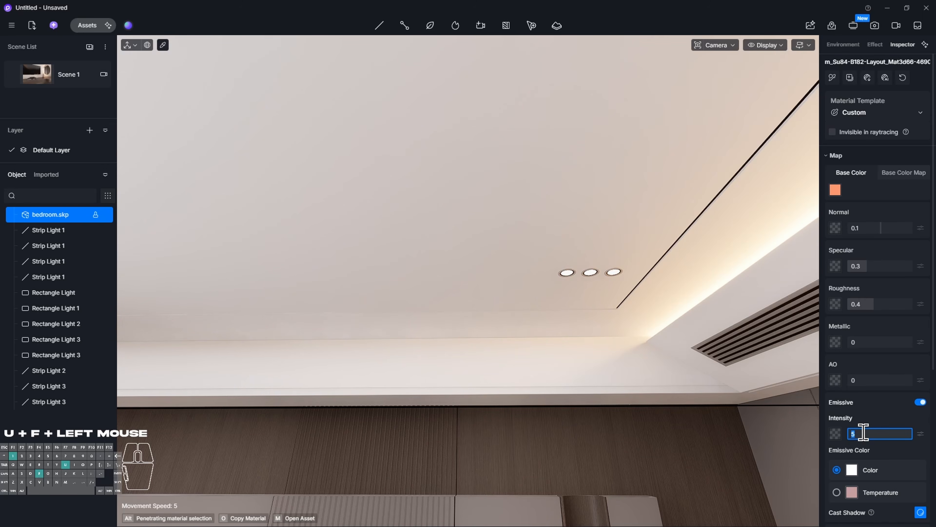
pyautogui.write('15')
pyautogui.press('Return')
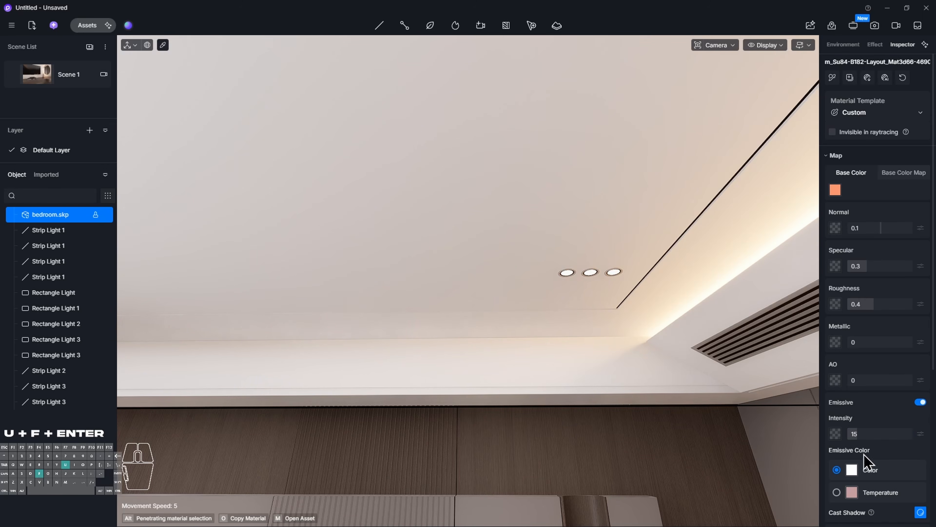
# Define the downlights' emissive color by temperature and set it to about 5750
pyautogui.click(847, 495)
pyautogui.click(862, 508)
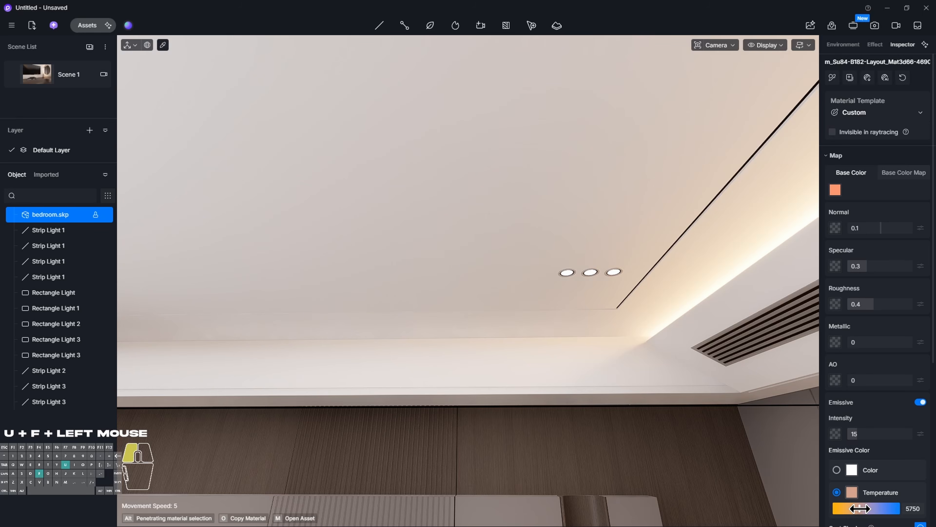
pyautogui.press('Escape')
# Set the intensity of the TV screen's multimedia material to 2
pyautogui.moveTo(359, 347); pyautogui.dragTo(221, 369, button='right')
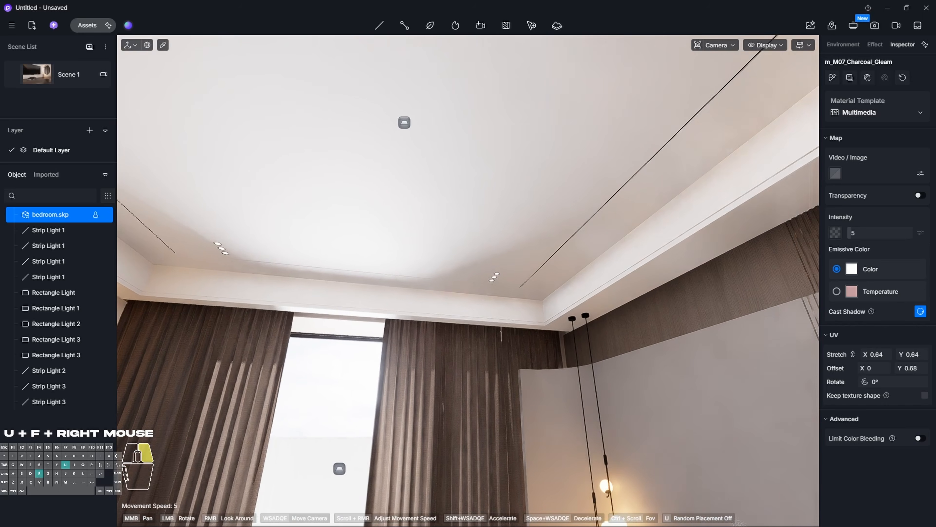
pyautogui.moveTo(468, 280); pyautogui.dragTo(227, 352, button='right')
pyautogui.moveTo(597, 297); pyautogui.dragTo(537, 303, button='right')
pyautogui.press('i')
pyautogui.click(502, 287)
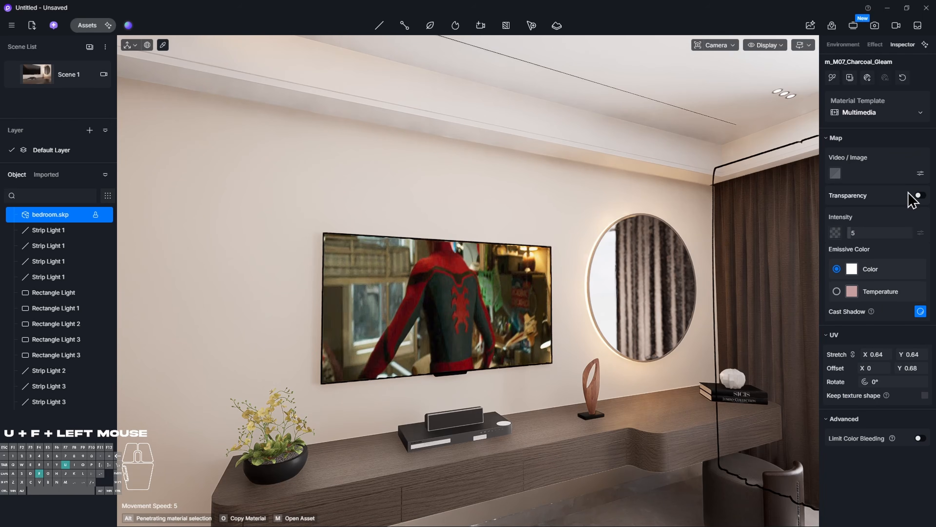
pyautogui.click(886, 234)
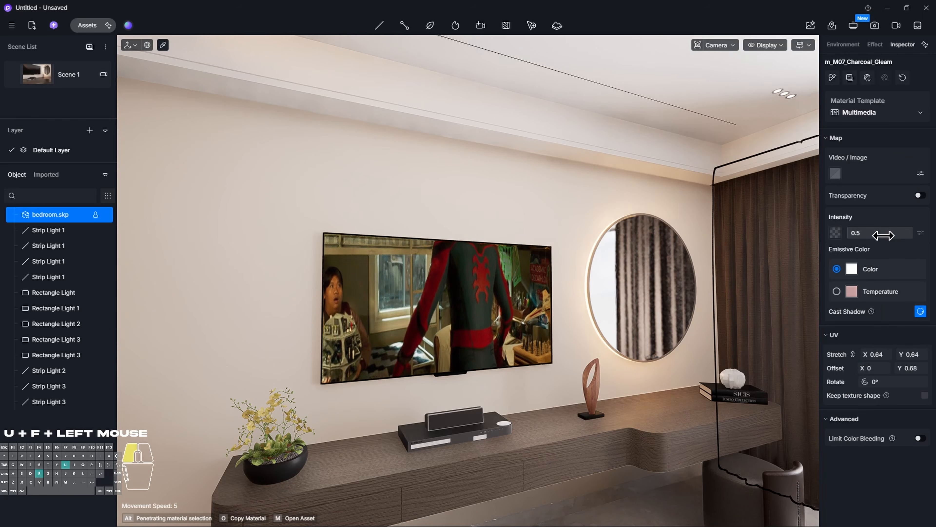
pyautogui.click(884, 234)
pyautogui.write('1')
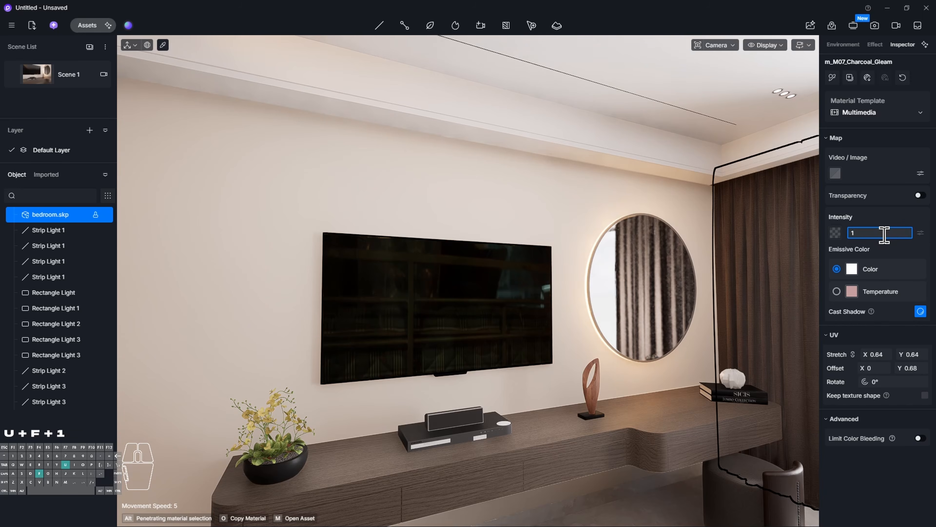
pyautogui.press('Return')
pyautogui.click(879, 234)
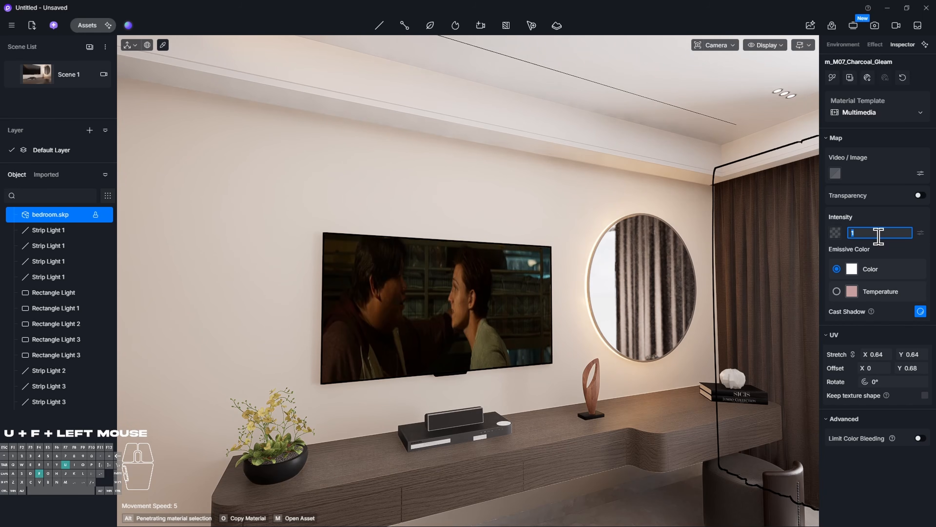
pyautogui.write('2')
pyautogui.press('Return')
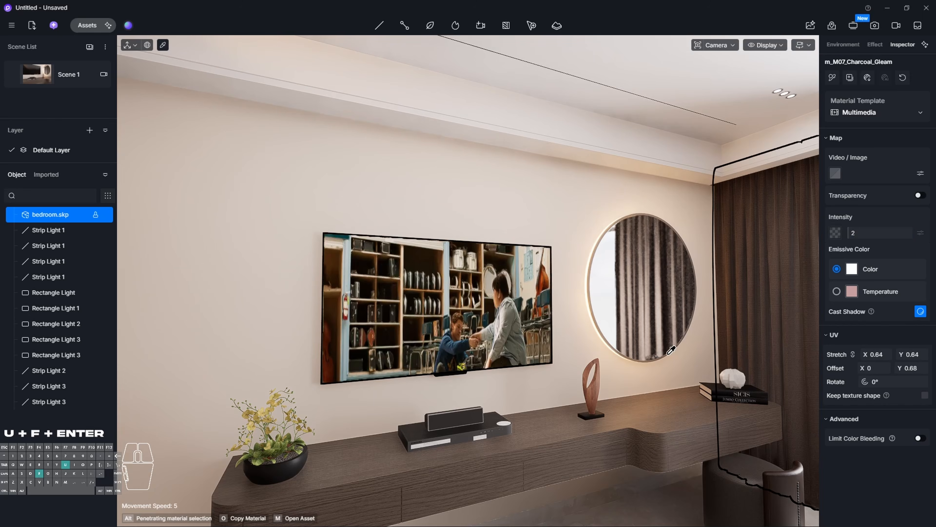
pyautogui.hotkey('alt', 'Tab')
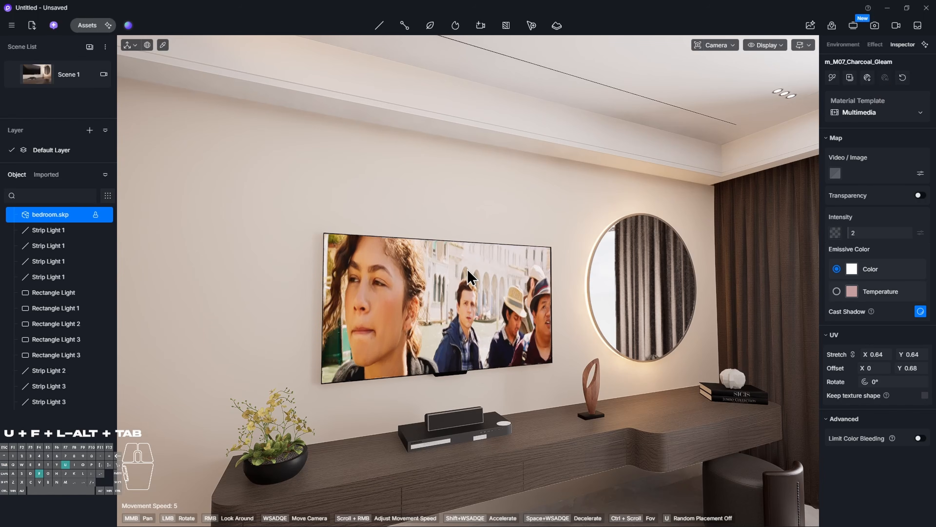
# Examine the room's materials and lighting from the wardrobe and doorway around to the bed
pyautogui.moveTo(607, 212)
pyautogui.mouseDown(button='right')
pyautogui.moveTo(427, 215)
pyautogui.moveTo(626, 225)
pyautogui.moveTo(610, 224)
pyautogui.mouseUp(button='right')
pyautogui.press('d')
pyautogui.press('d')
pyautogui.press('s')
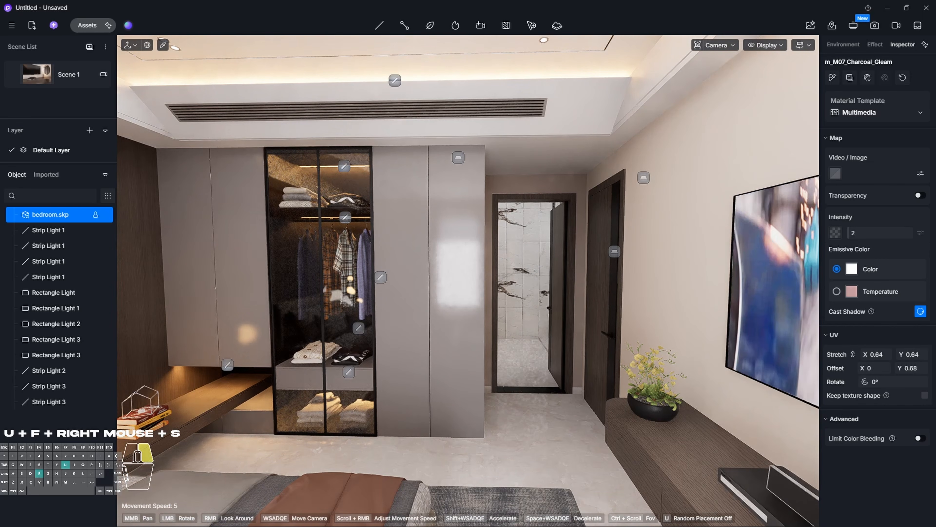
pyautogui.moveTo(553, 251); pyautogui.dragTo(539, 250, button='right')
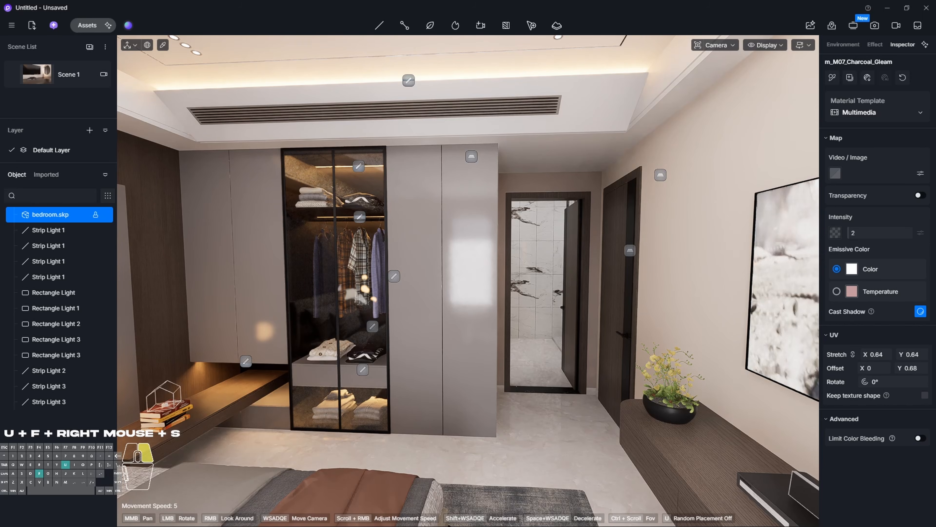
pyautogui.press('w')
pyautogui.moveTo(722, 152); pyautogui.dragTo(334, 214, button='right')
pyautogui.press('w')
pyautogui.press('a')
pyautogui.press('s')
pyautogui.press('s')
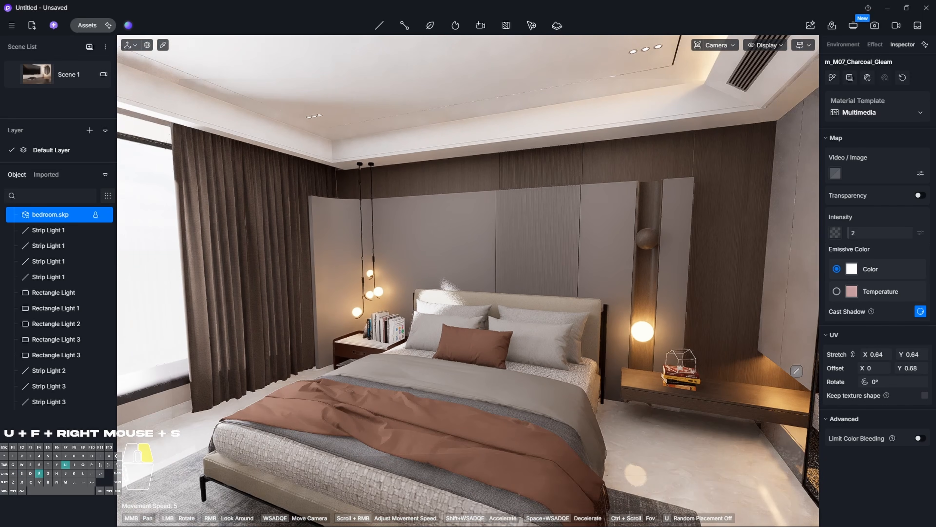
# Activate Scene 1's camera, reframe it on the full bed and headboard wall with the window beside them, and update the saved scene
pyautogui.press('d')
pyautogui.press('e')
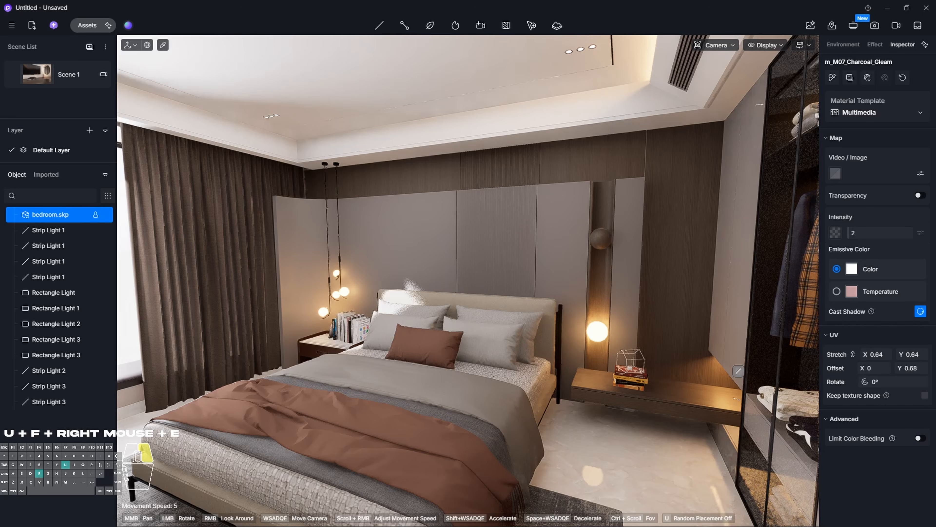
pyautogui.press('e')
pyautogui.press('s')
pyautogui.click(104, 74)
pyautogui.press('d')
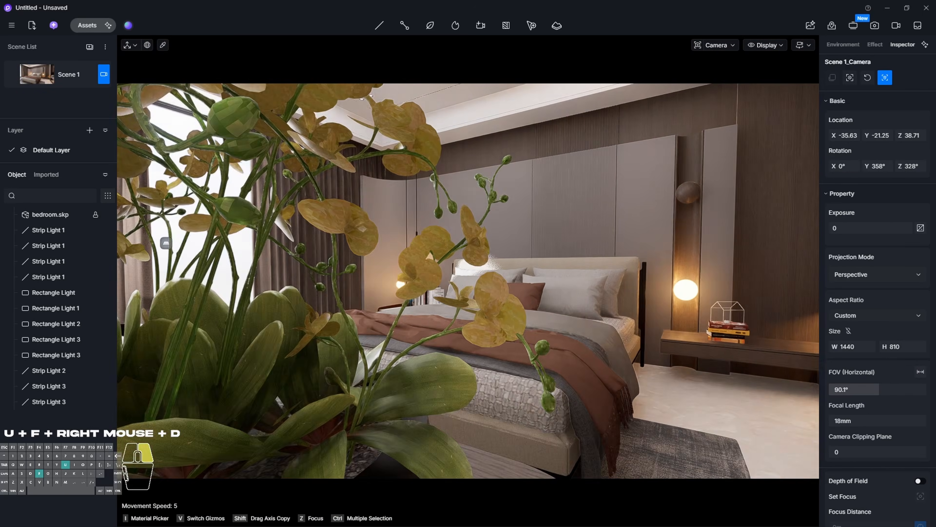
pyautogui.press('q')
pyautogui.press('s')
pyautogui.moveTo(570, 222); pyautogui.dragTo(447, 234, button='right')
pyautogui.press('w')
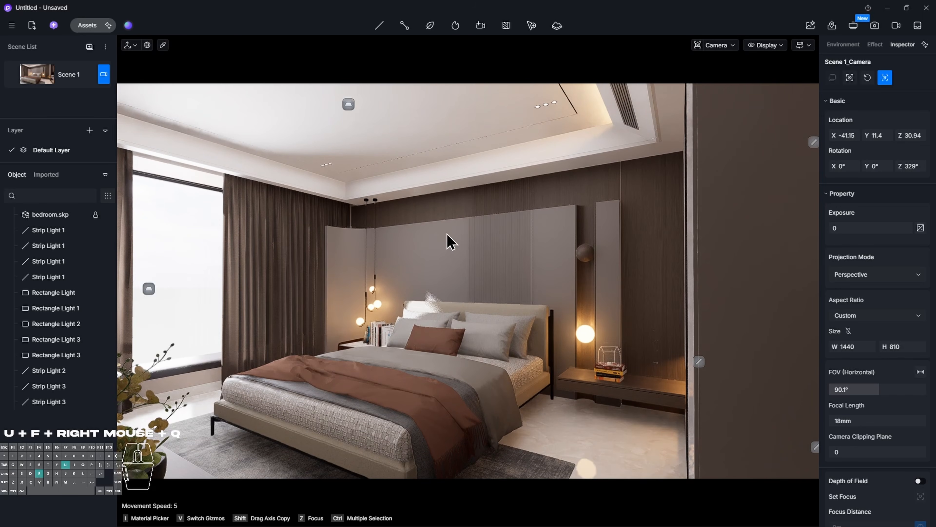
pyautogui.click(18, 81)
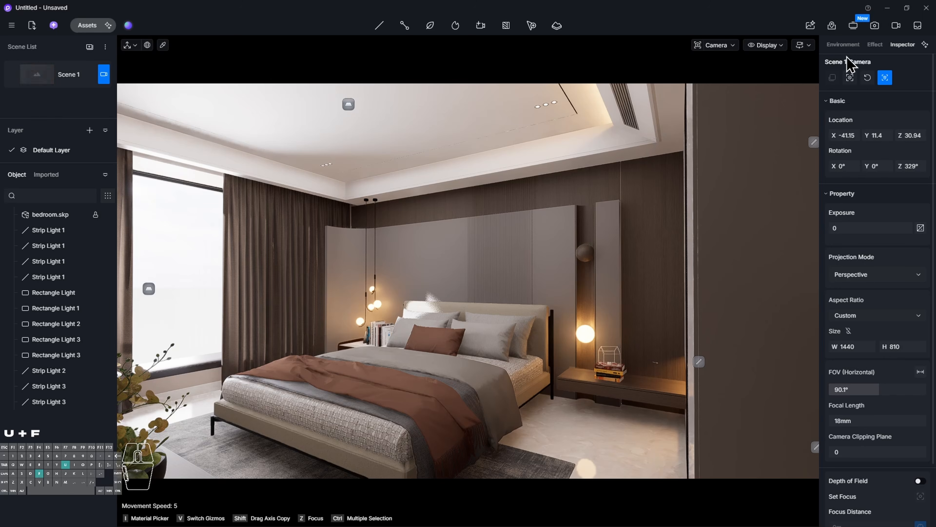
# Try a post-processing exposure of 0.01 and settle on -0.02
pyautogui.click(875, 44)
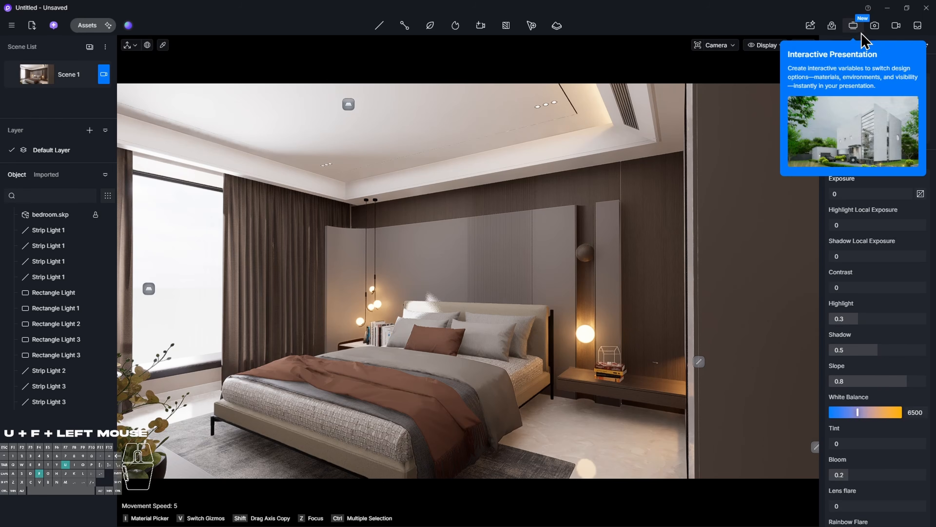
pyautogui.click(890, 193)
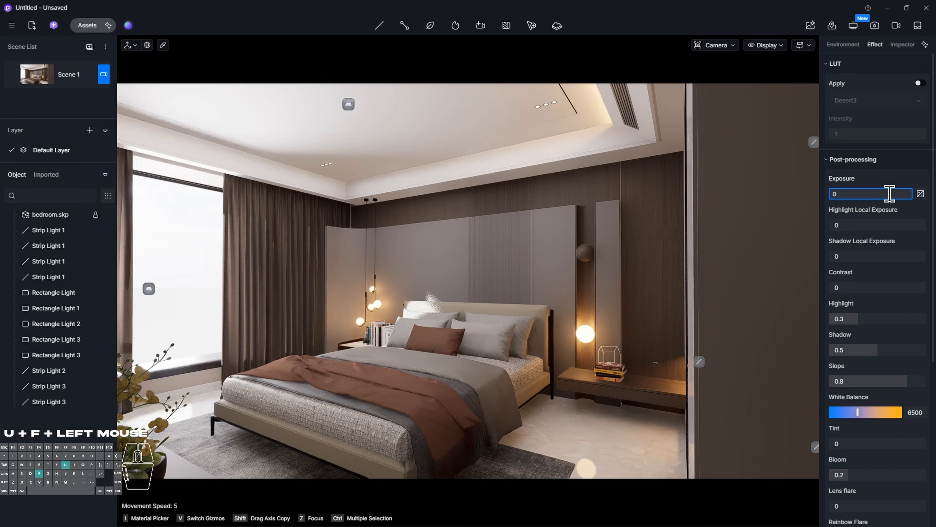
pyautogui.write('0.0')
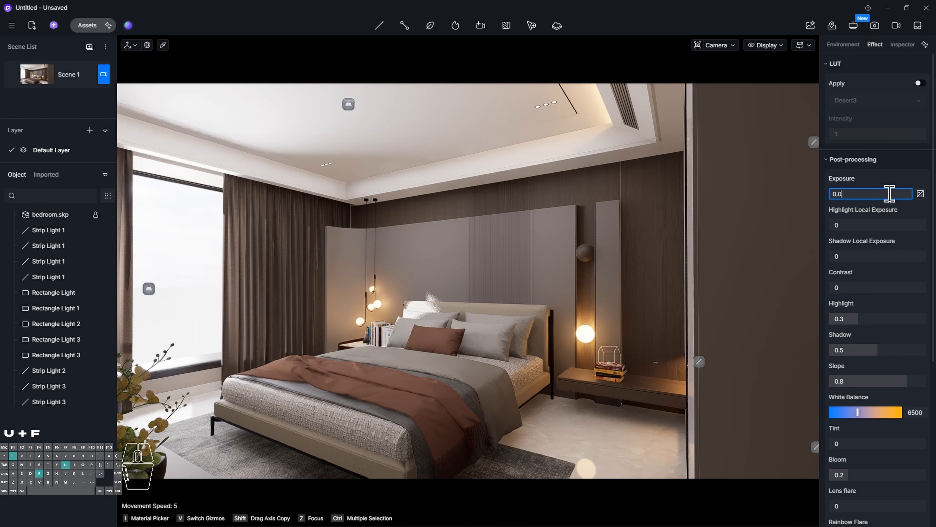
pyautogui.write('1')
pyautogui.press('Return')
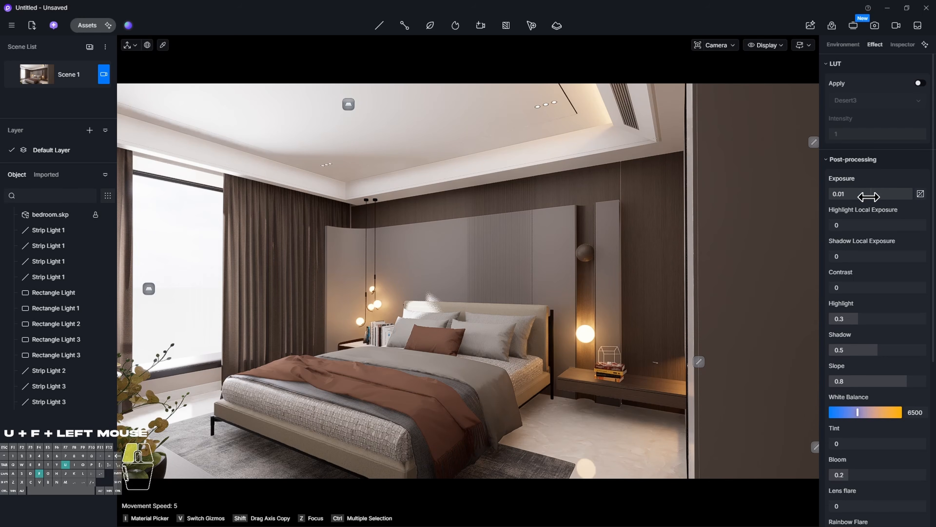
pyautogui.click(869, 197)
pyautogui.write('-')
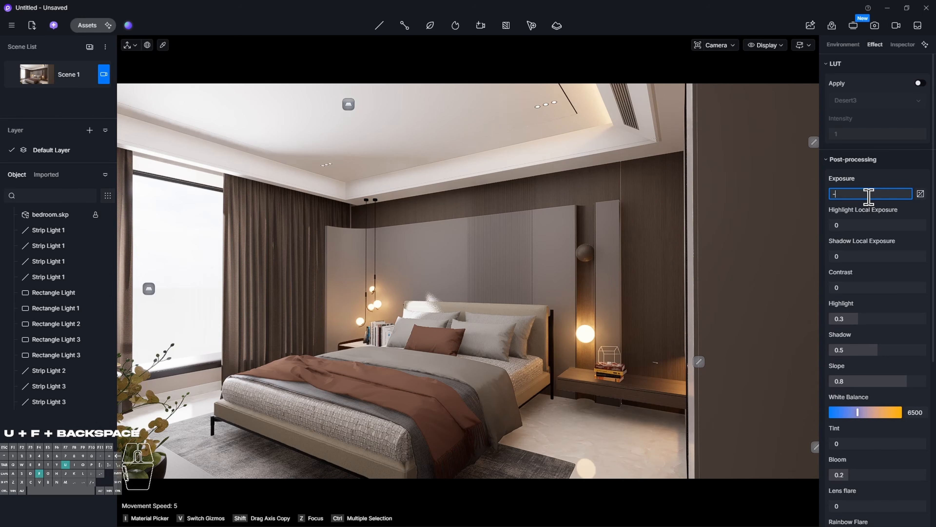
pyautogui.write('0.02')
pyautogui.press('Return')
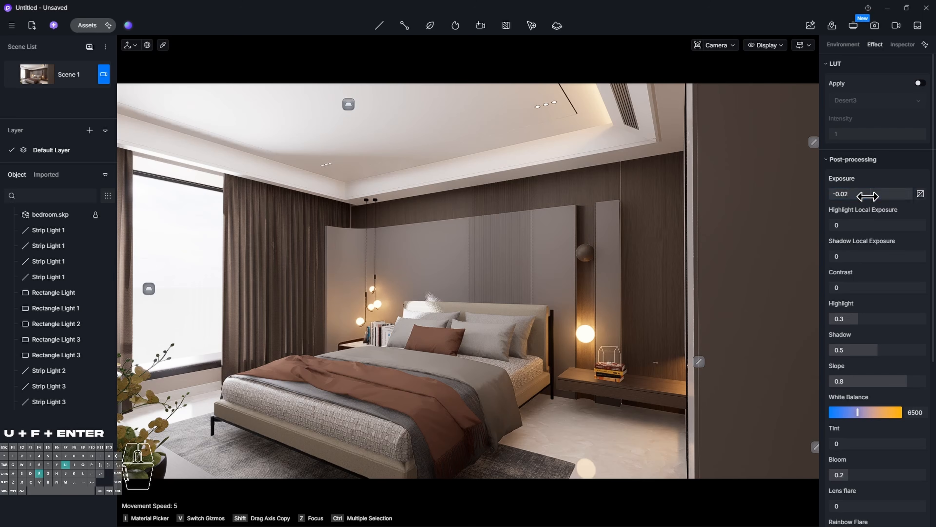
# Set the highlight local exposure to 0.15, the shadow local exposure to 0.1 and the contrast to 0.14
pyautogui.click(864, 226)
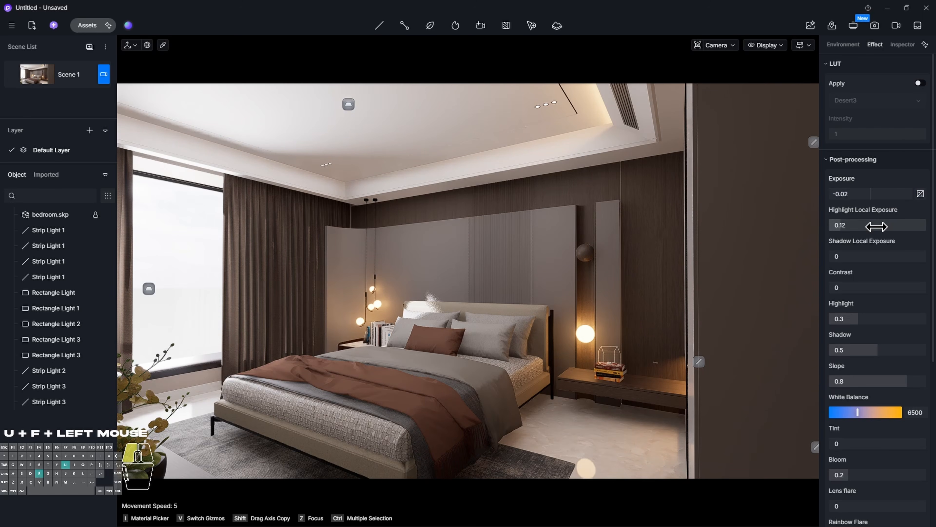
pyautogui.moveTo(884, 253); pyautogui.dragTo(878, 253)
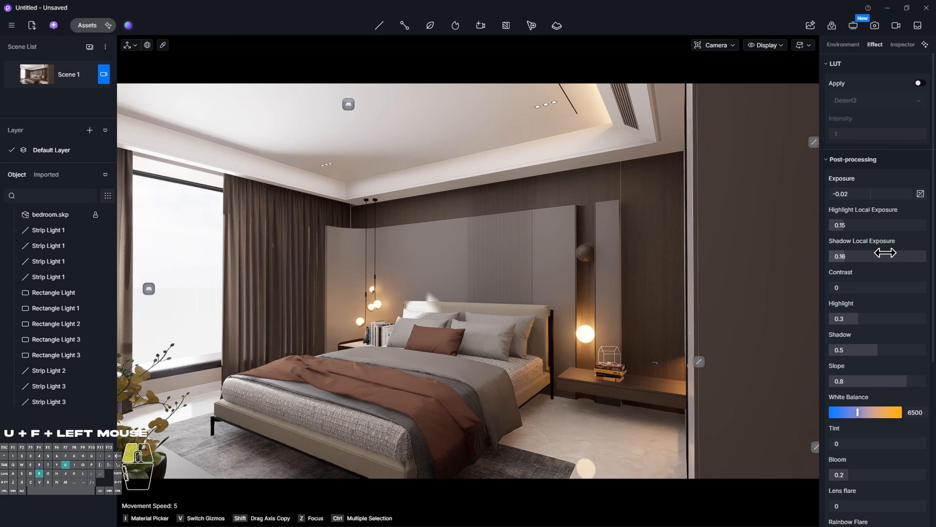
pyautogui.click(885, 253)
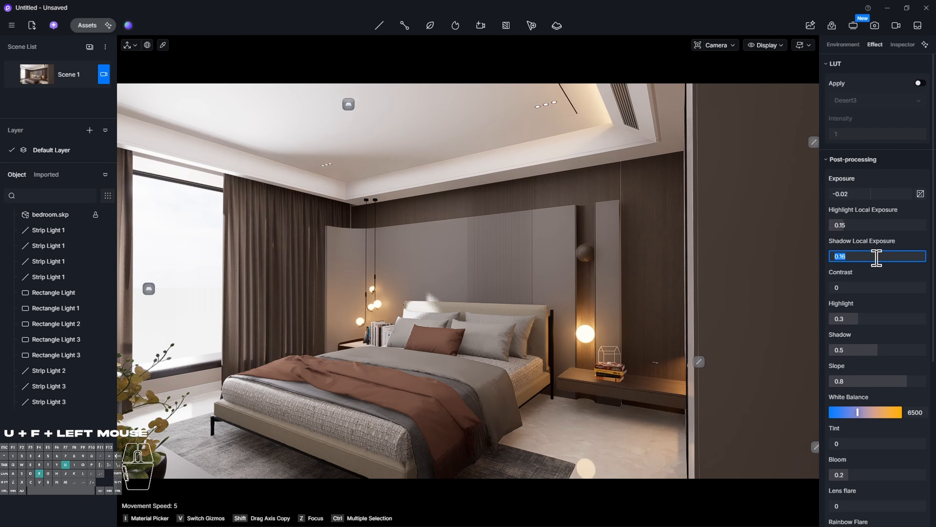
pyautogui.press('BackSpace')
pyautogui.press('Return')
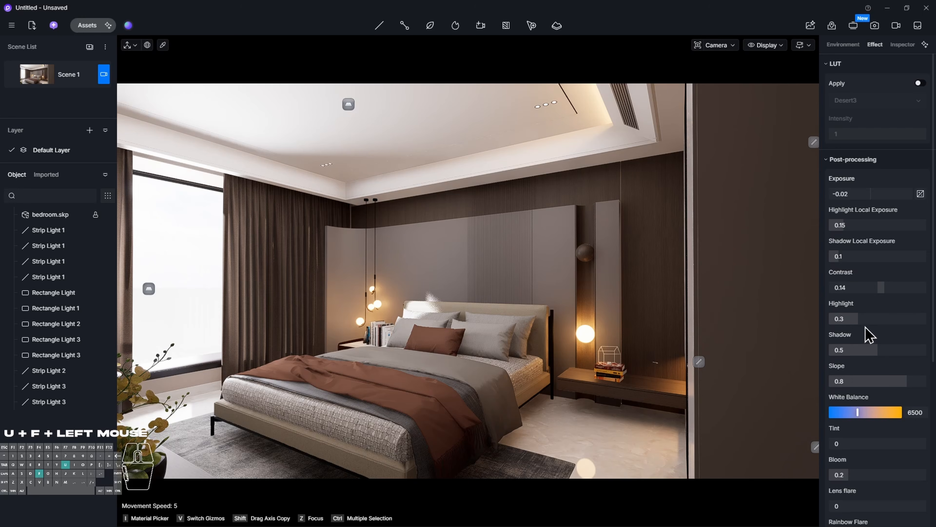
# Set the highlight to 0.5 and the slope to 0.7, testing shadow values of 0.54 and 0.44 before restoring shadow to 0.5
pyautogui.moveTo(858, 322); pyautogui.dragTo(858, 322)
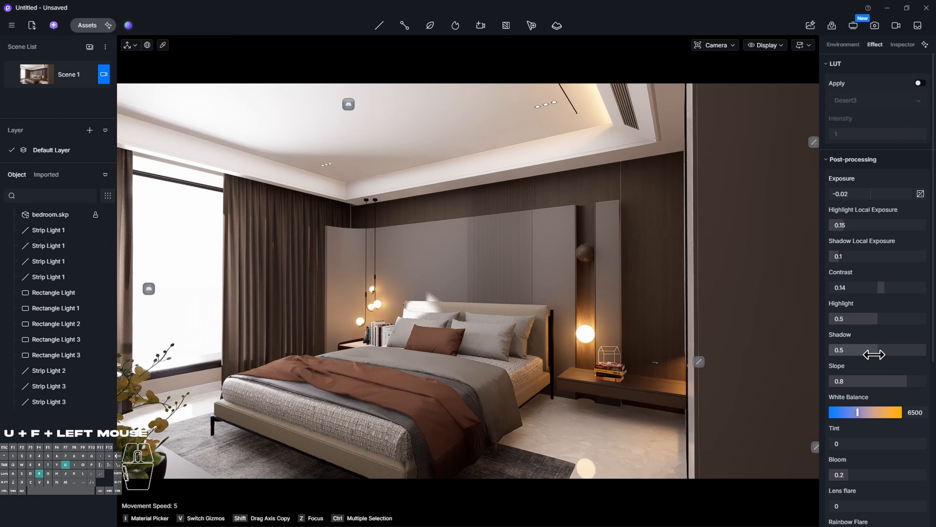
pyautogui.moveTo(875, 355)
pyautogui.mouseDown()
pyautogui.moveTo(898, 351)
pyautogui.moveTo(880, 350)
pyautogui.mouseUp()
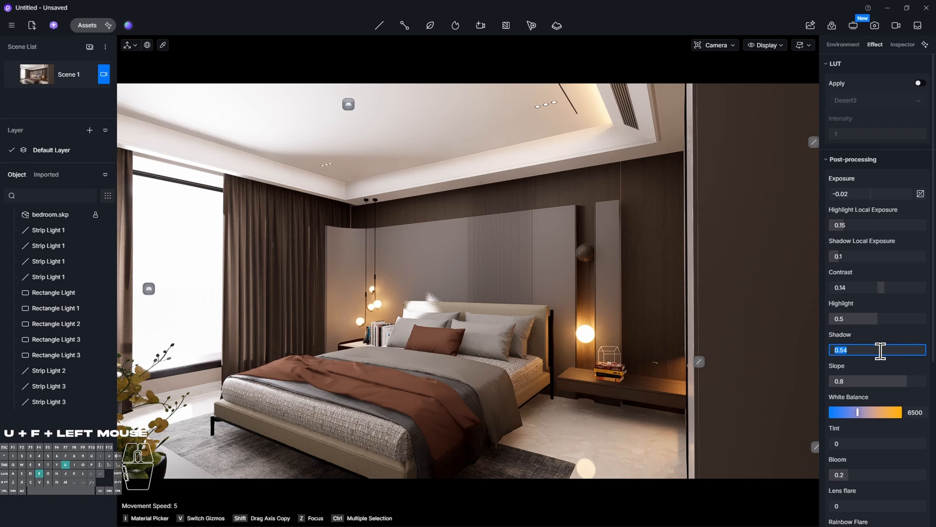
pyautogui.press('BackSpace')
pyautogui.write('.5')
pyautogui.press('Return')
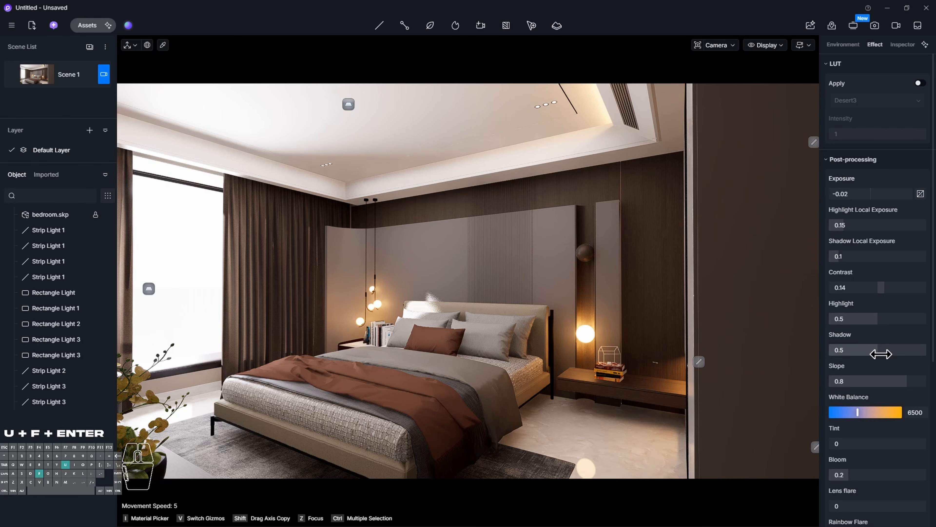
pyautogui.moveTo(880, 353); pyautogui.dragTo(876, 353)
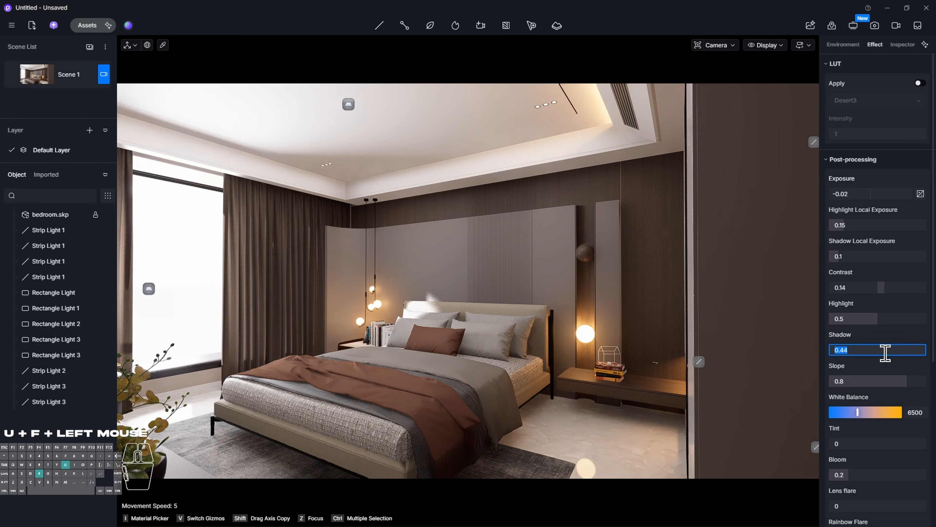
pyautogui.press('BackSpace')
pyautogui.press('Return')
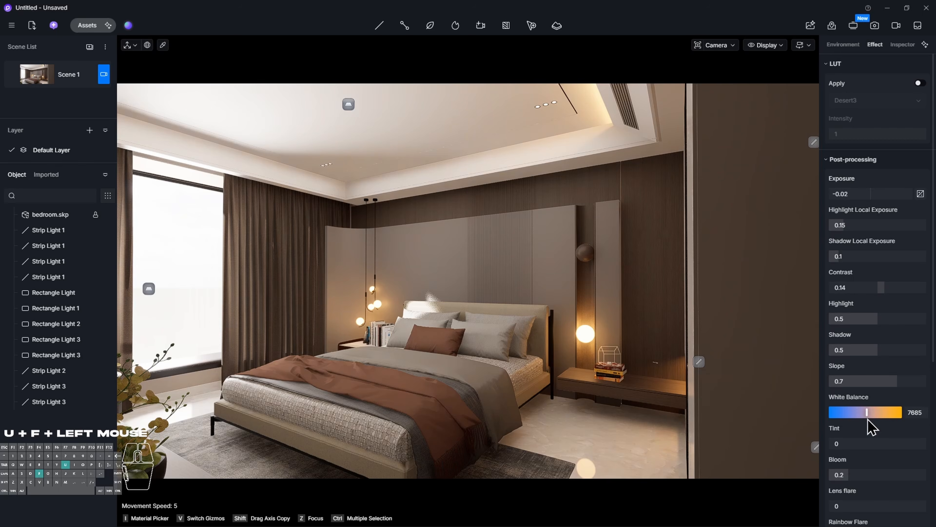
# Warm the white balance to about 7192, and try a tint of about 0.41 before resetting it to 0
pyautogui.moveTo(869, 413); pyautogui.dragTo(867, 412)
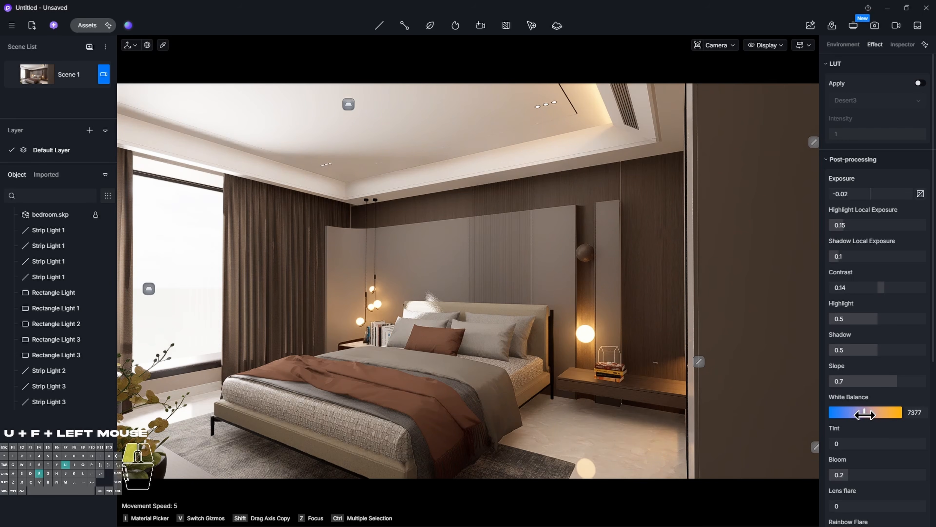
pyautogui.moveTo(863, 416); pyautogui.dragTo(888, 420)
pyautogui.scroll(-1, 877, 446)
pyautogui.click(888, 420)
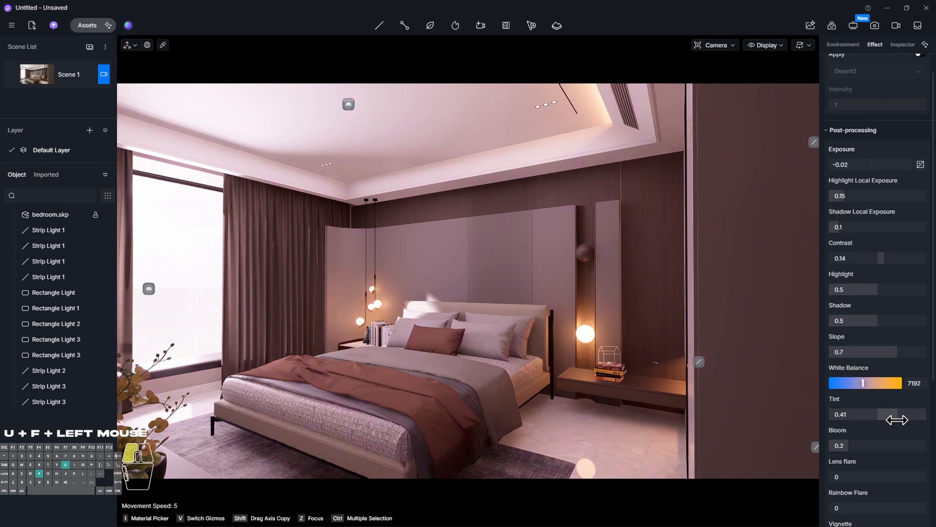
pyautogui.write('0')
pyautogui.press('Return')
# Raise the bloom of the lights to 0.5
pyautogui.scroll(-1, 884, 437)
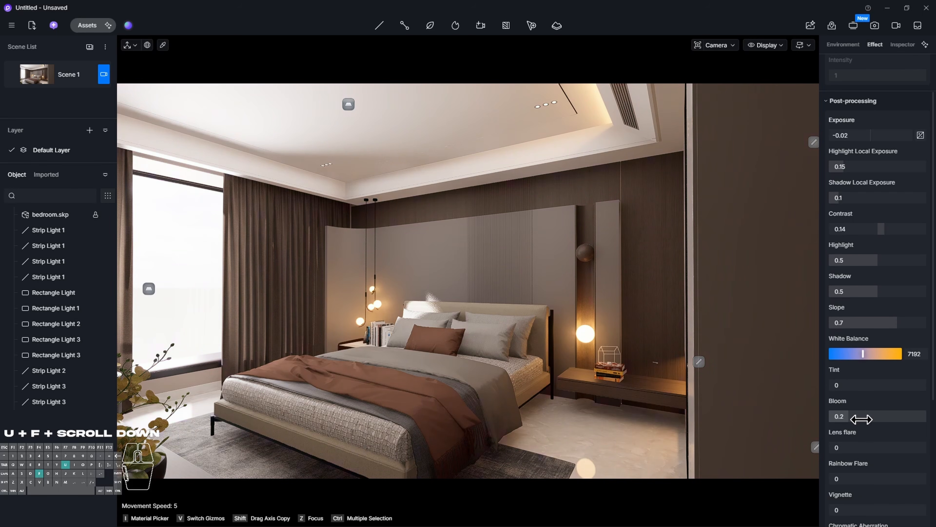
pyautogui.moveTo(867, 419); pyautogui.dragTo(878, 421)
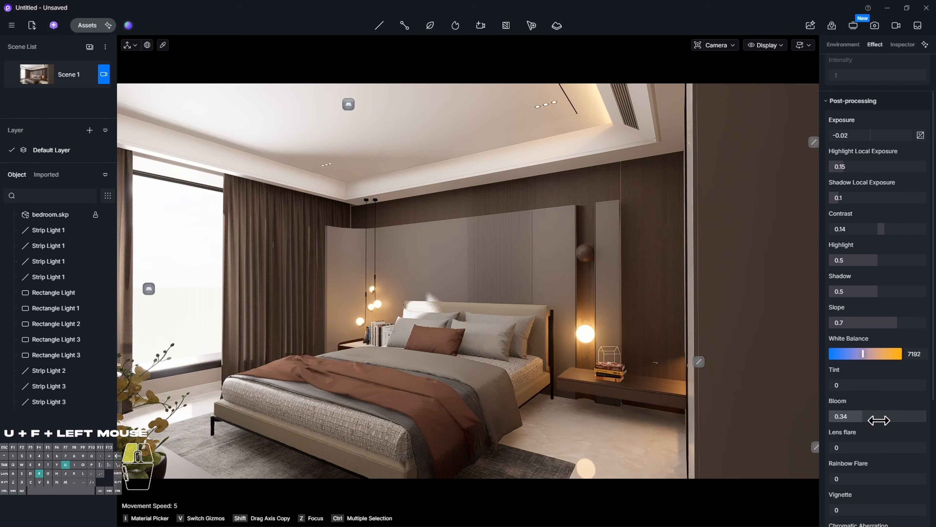
pyautogui.click(883, 420)
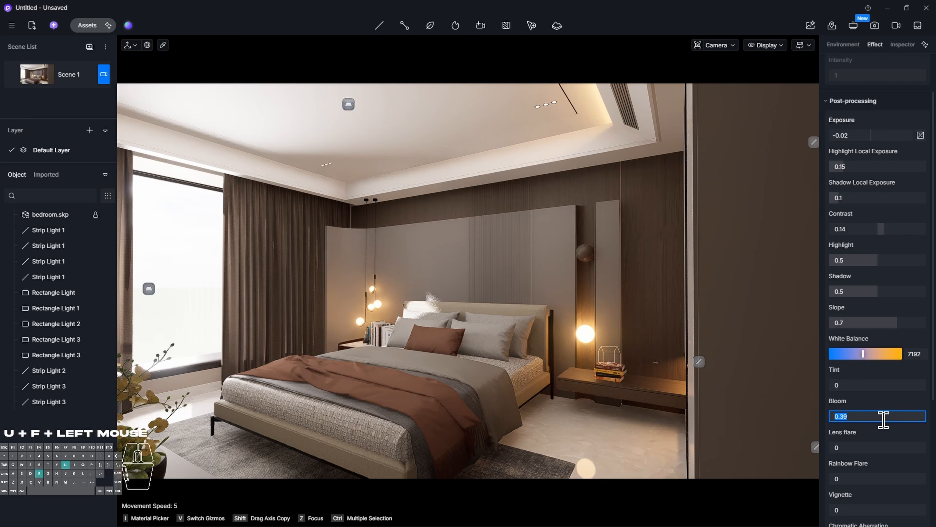
pyautogui.write('.5')
pyautogui.press('Return')
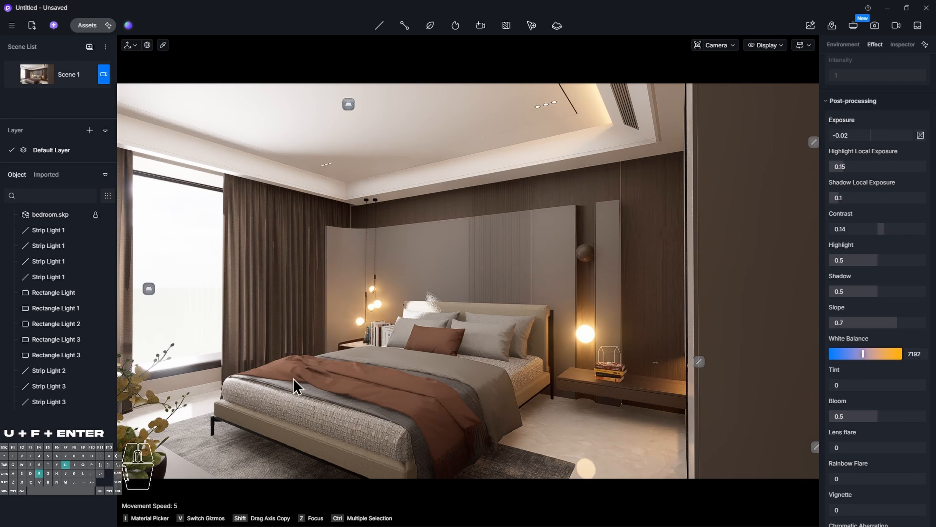
# Compare the lamps' glow with bloom at 0 and restore the bloom to 0.5
pyautogui.click(877, 416)
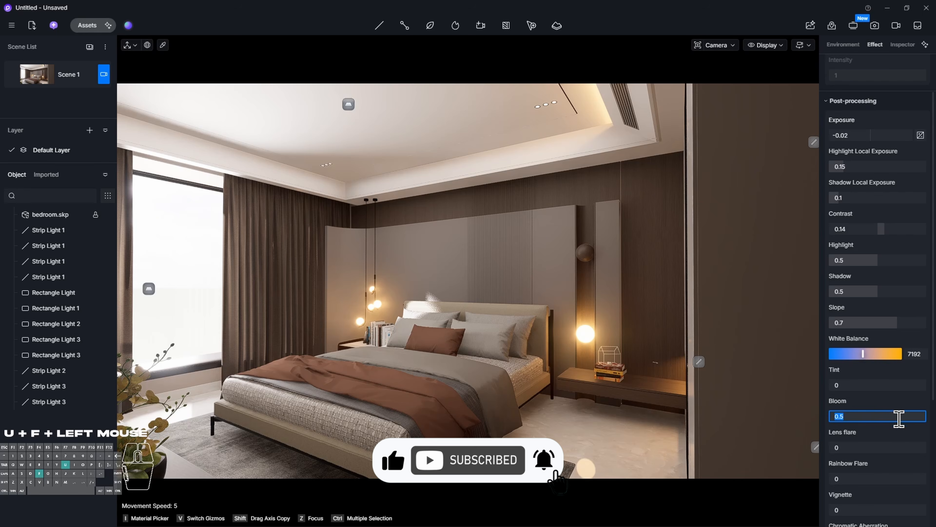
pyautogui.click(889, 435)
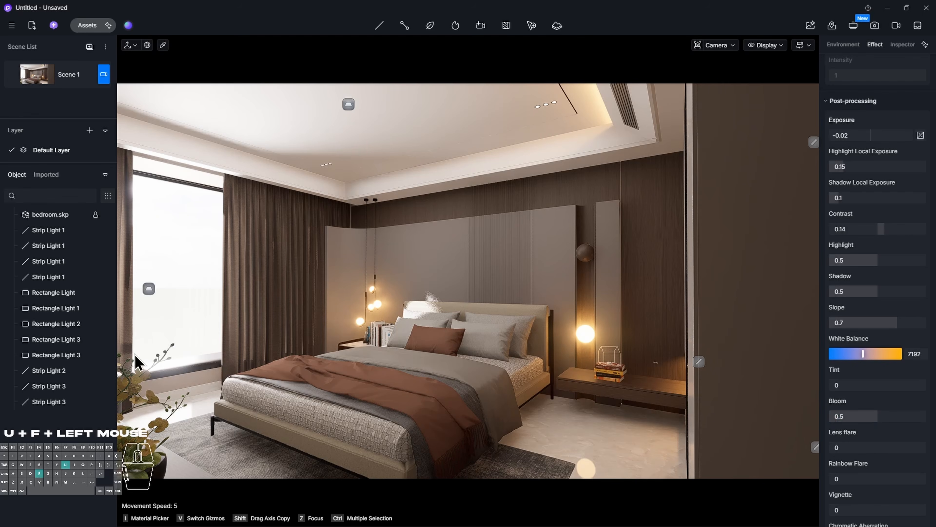
pyautogui.click(881, 416)
pyautogui.write('0')
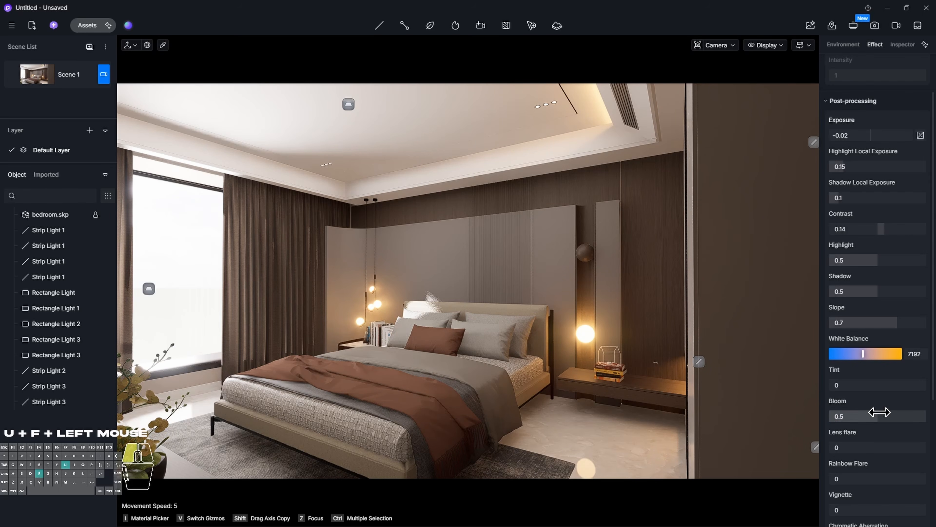
pyautogui.press('Return')
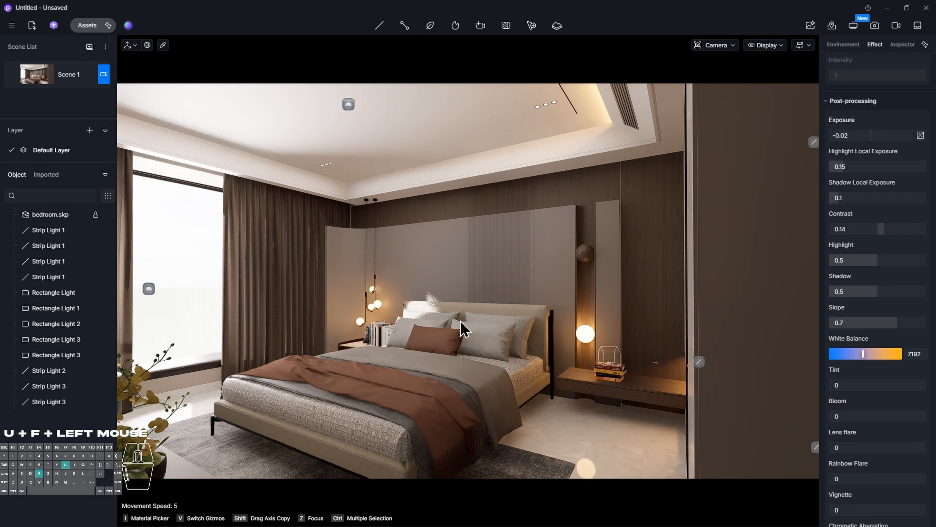
pyautogui.click(885, 414)
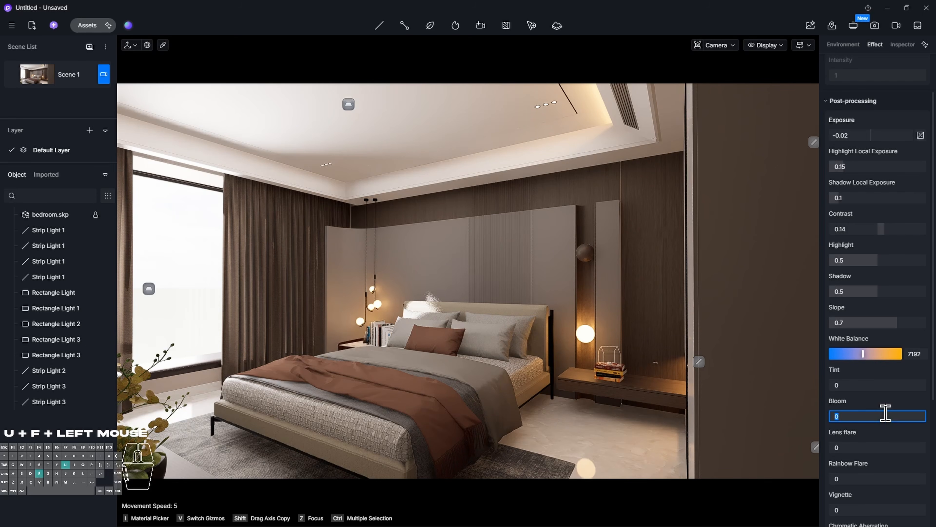
pyautogui.write('.5')
pyautogui.press('Return')
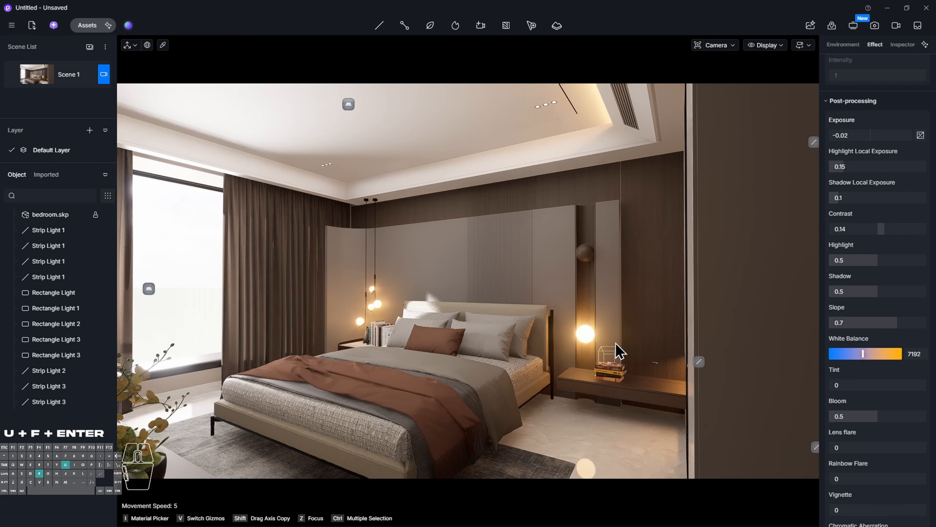
# Set the lens flare to 1, comparing it with 0 while the camera is turned slightly toward the window
pyautogui.moveTo(856, 449); pyautogui.dragTo(924, 447)
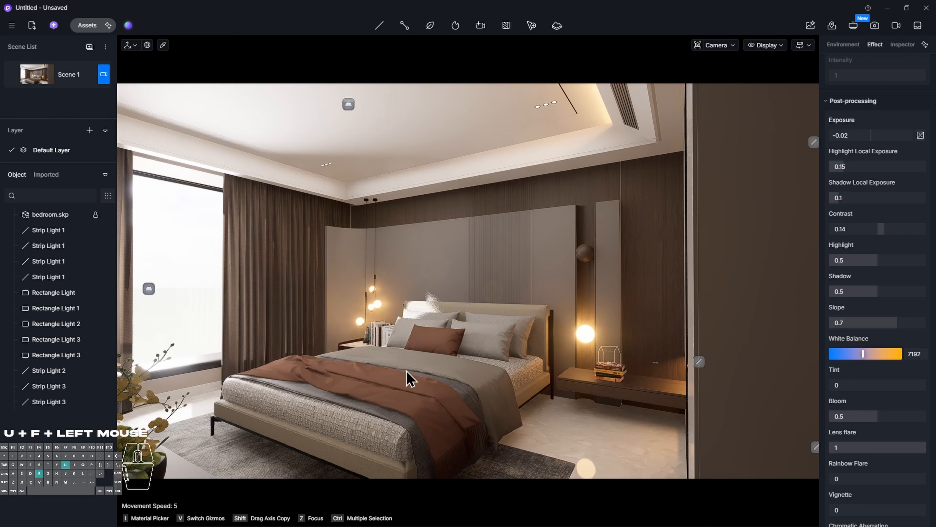
pyautogui.moveTo(408, 371); pyautogui.dragTo(445, 341, button='right')
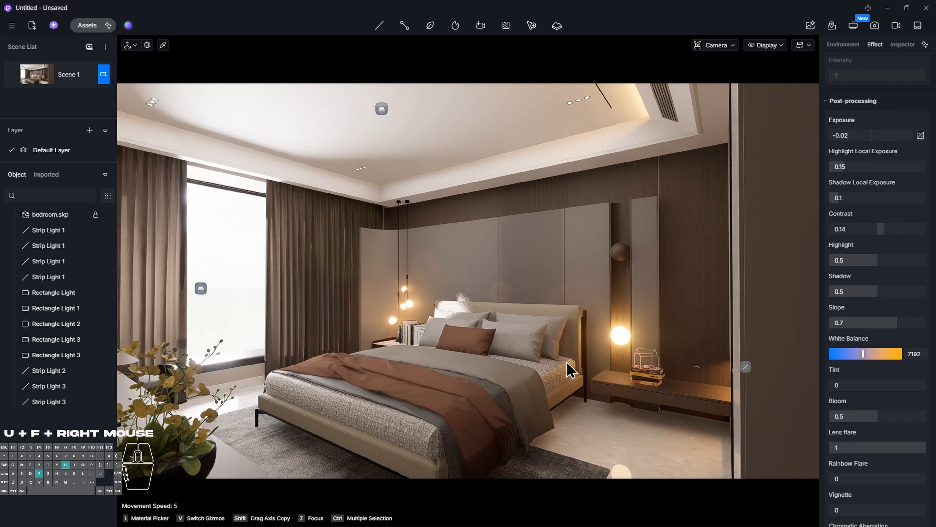
pyautogui.moveTo(899, 446); pyautogui.dragTo(760, 466)
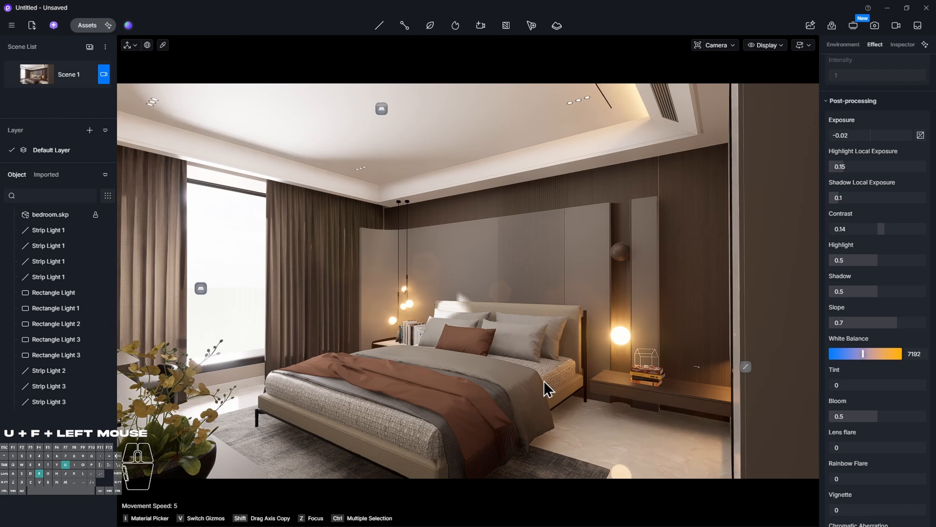
pyautogui.moveTo(864, 447); pyautogui.dragTo(922, 447)
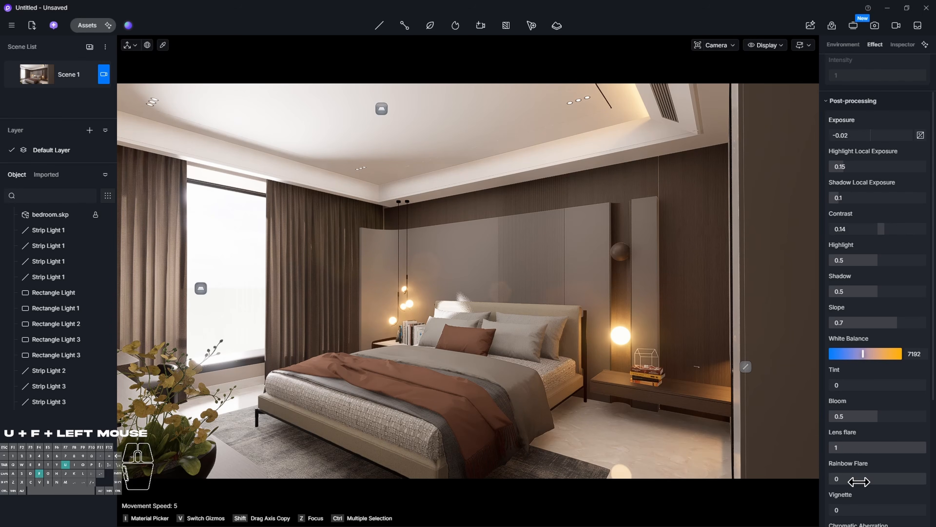
# Set the rainbow flare to 0.4 and the vignette to 0.3
pyautogui.moveTo(861, 482); pyautogui.dragTo(900, 482)
pyautogui.scroll(-2, 892, 483)
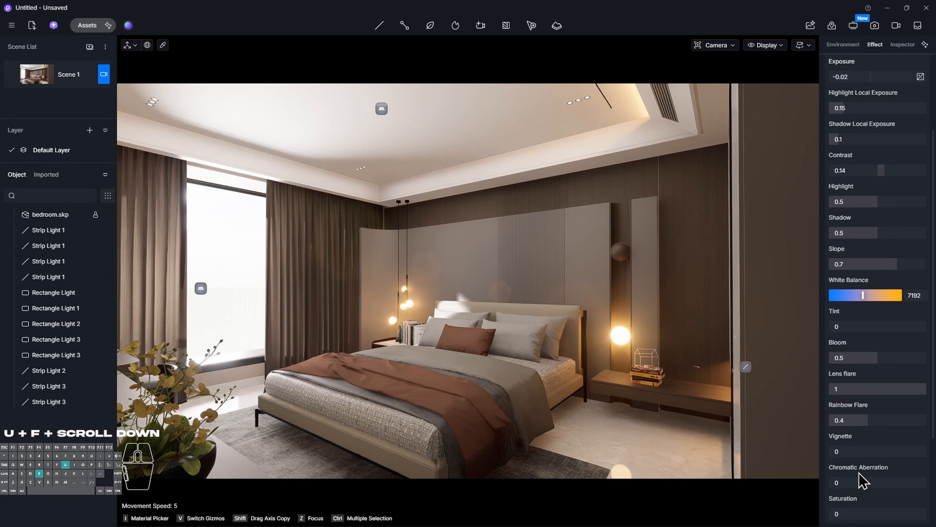
pyautogui.moveTo(858, 454); pyautogui.dragTo(884, 454)
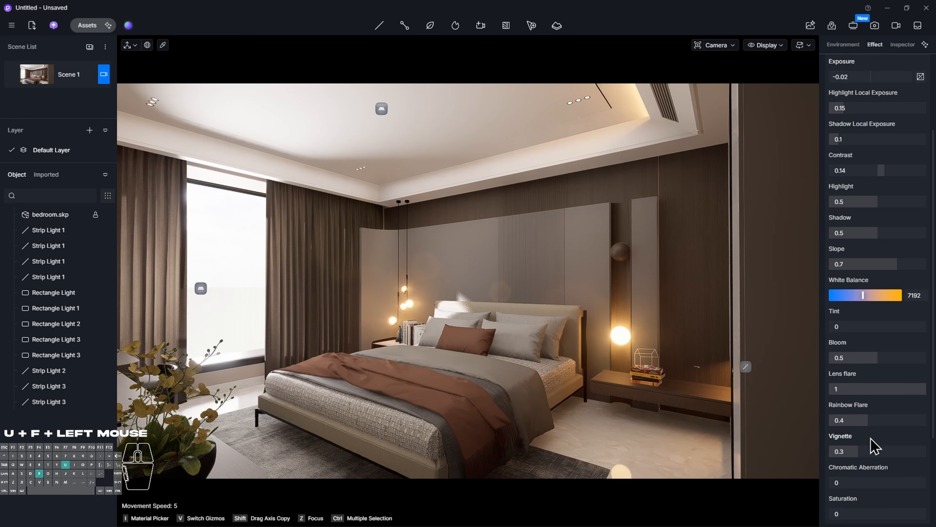
# Set the chromatic aberration to 0.2 and the saturation to 0.05
pyautogui.scroll(-2, 669, 398)
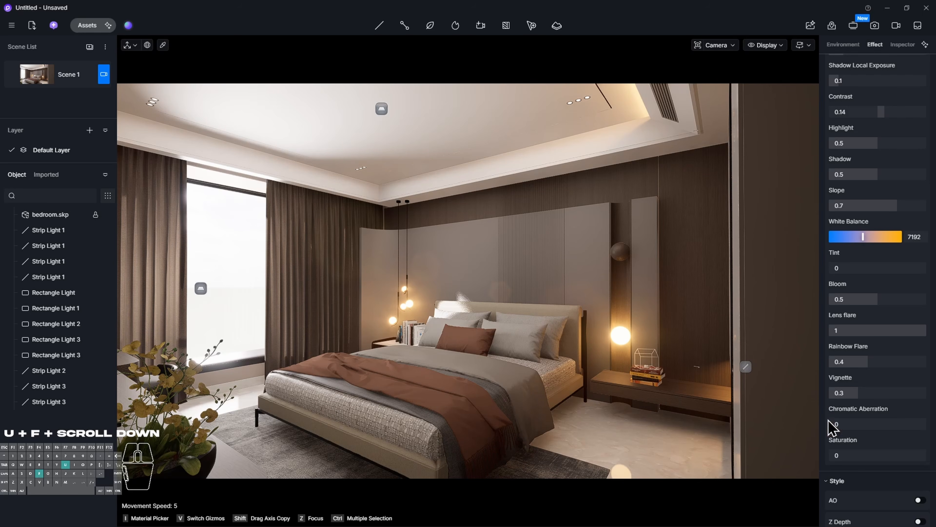
pyautogui.scroll(-2, 876, 445)
pyautogui.moveTo(871, 369)
pyautogui.mouseDown()
pyautogui.moveTo(913, 368)
pyautogui.moveTo(876, 377)
pyautogui.mouseUp()
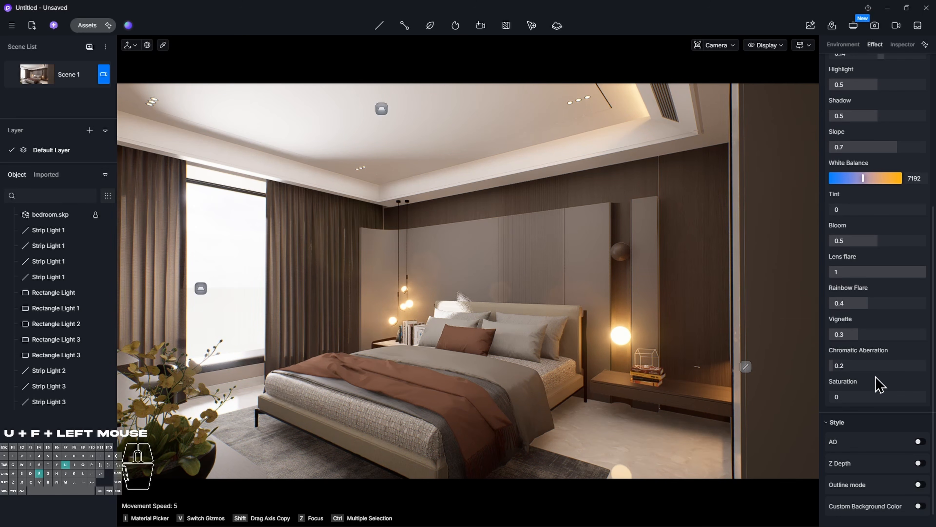
pyautogui.scroll(-1, 883, 439)
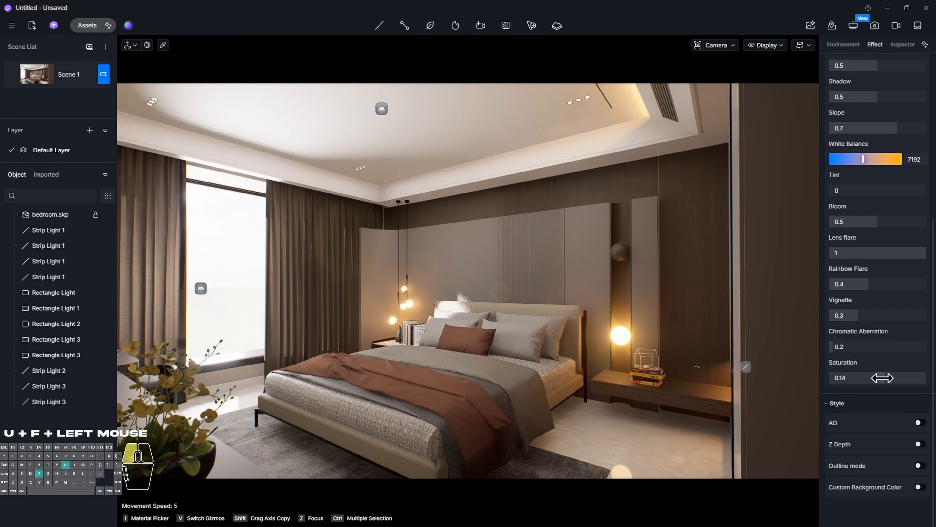
pyautogui.moveTo(892, 378); pyautogui.dragTo(889, 379)
pyautogui.click(885, 381)
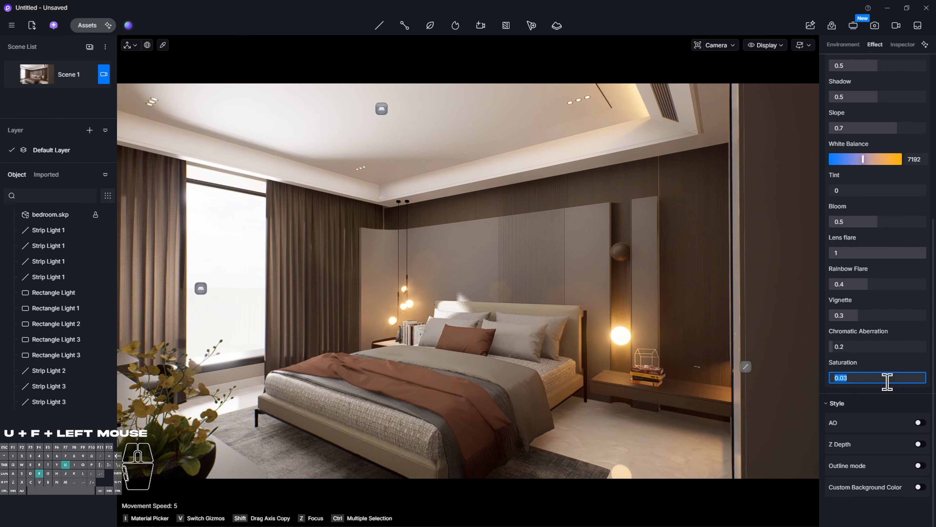
pyautogui.write('.05')
pyautogui.press('Return')
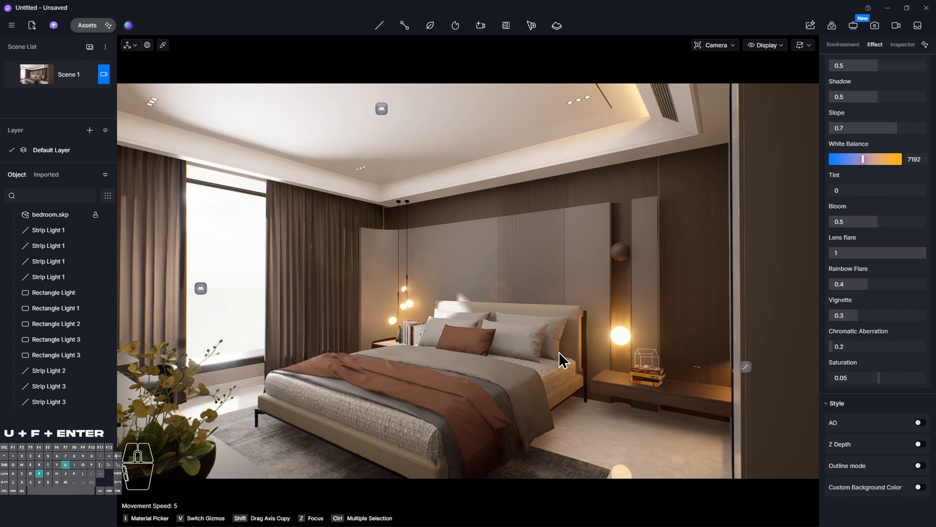
# Compare higher and lower camera heights for the bed view
pyautogui.press('q')
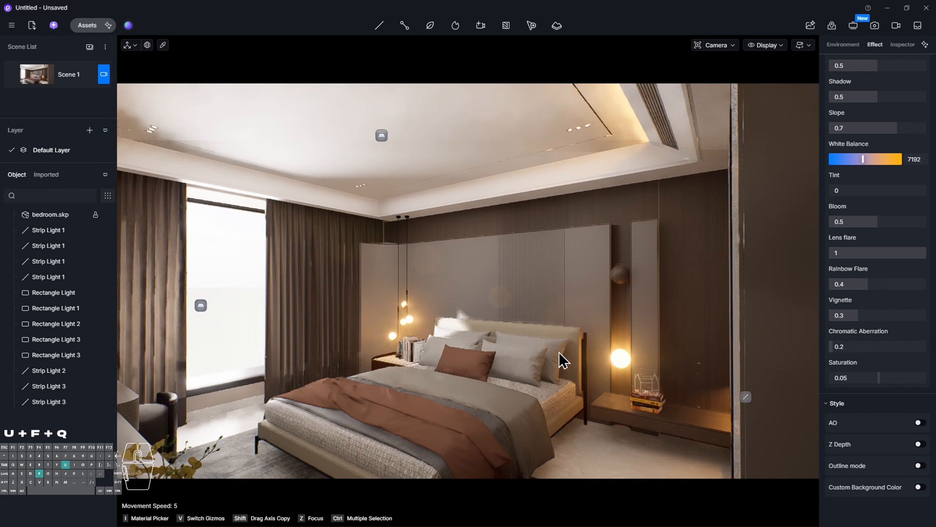
pyautogui.press('e')
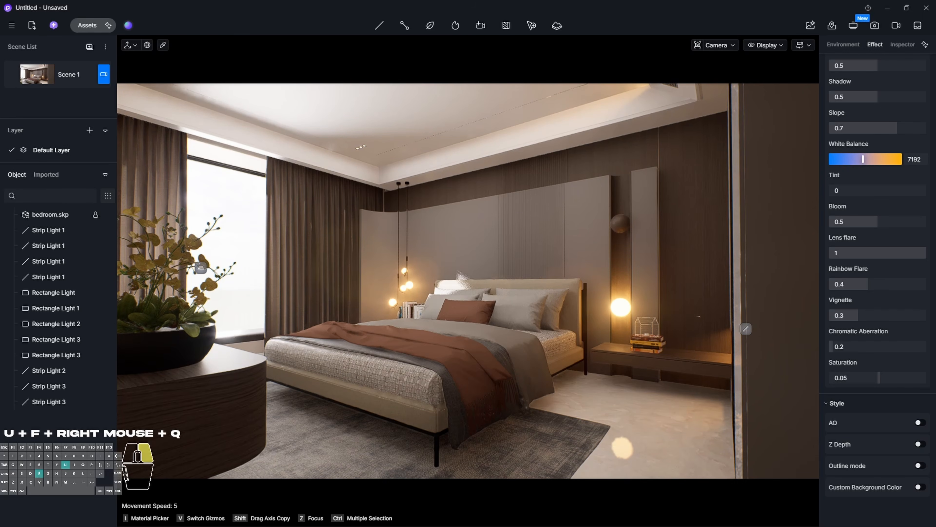
pyautogui.press('q')
# Save the project as Untitled in a new folder named Tutorials inside the D5 Prodects folder
pyautogui.hotkey('ctrl', 's')
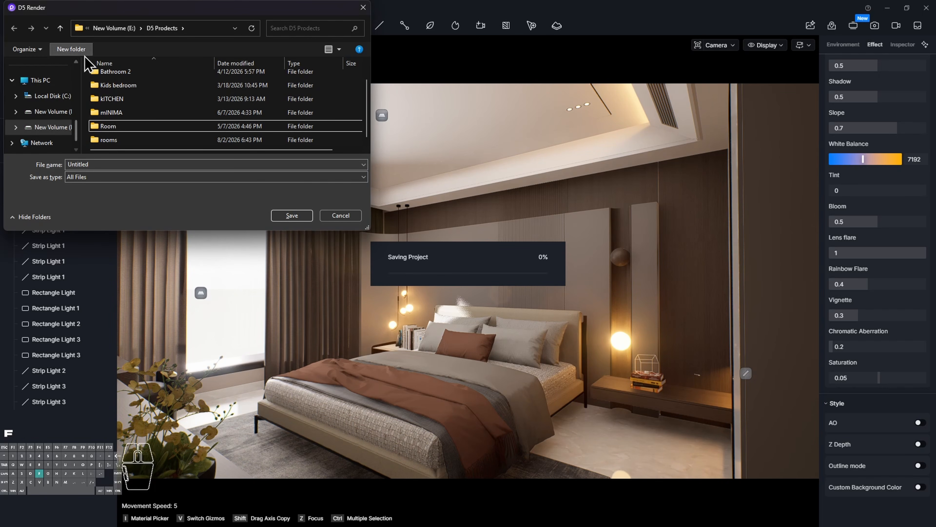
pyautogui.click(72, 51)
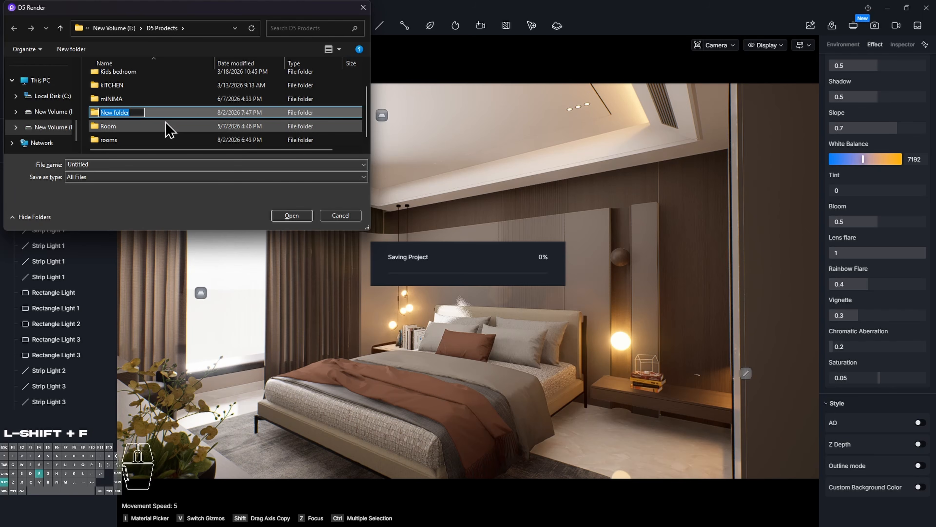
pyautogui.write('Tu')
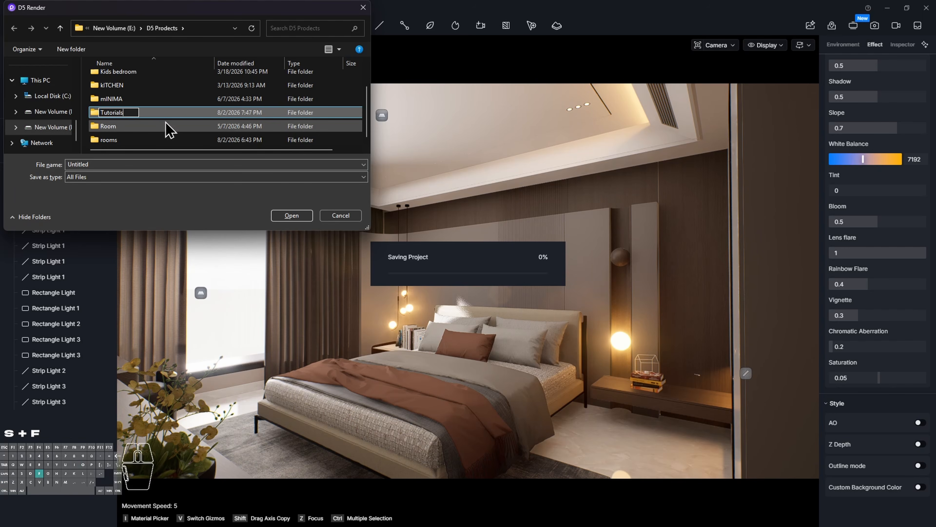
pyautogui.write('torials')
pyautogui.press('Return')
pyautogui.click(165, 140)
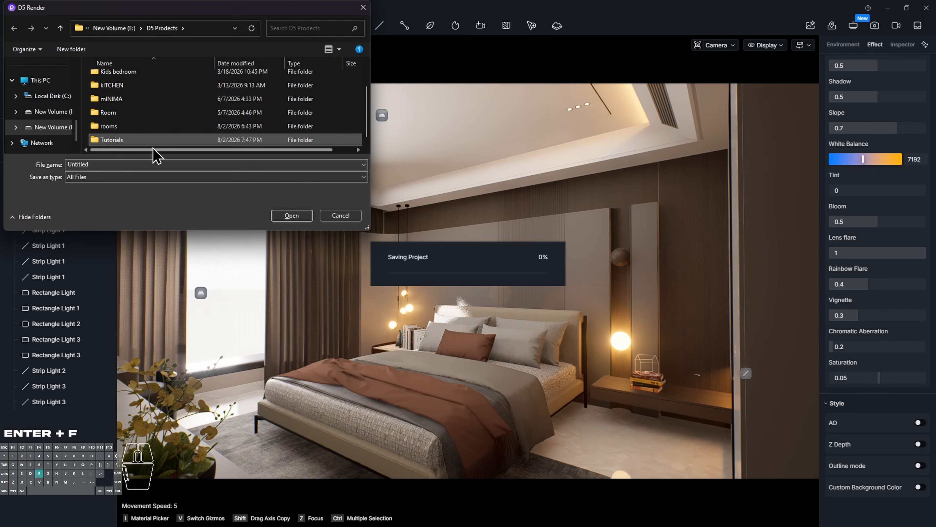
pyautogui.press('Return')
pyautogui.press('Return')
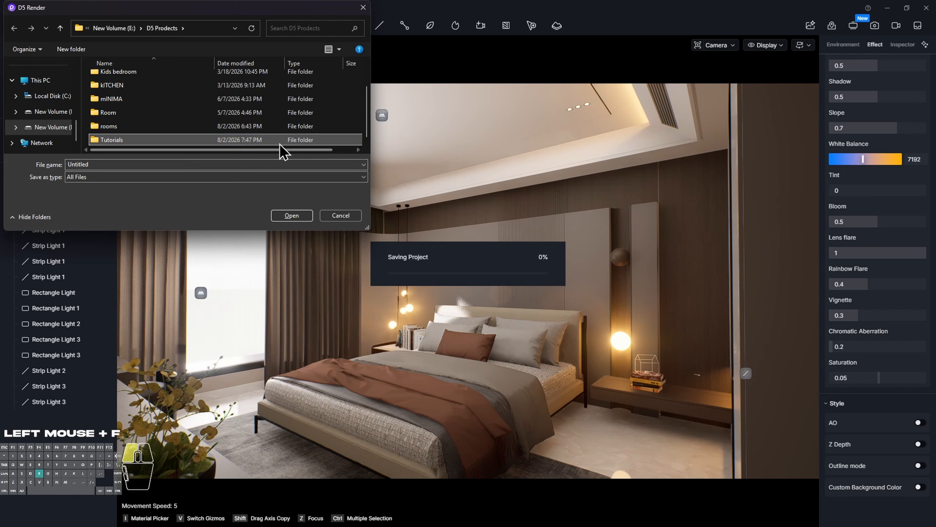
pyautogui.click(292, 215)
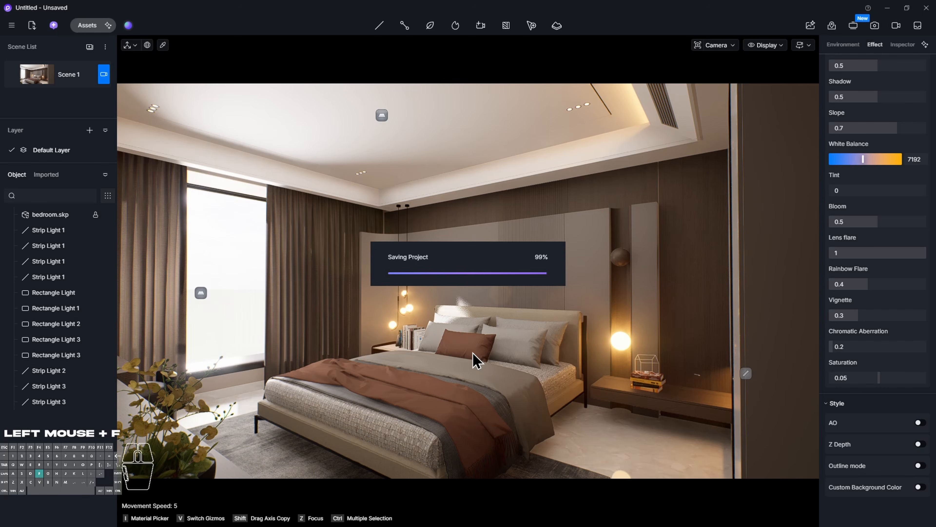
# Set the emissive intensity of the round bedside lamp's material to 20
pyautogui.click(626, 339)
pyautogui.moveTo(608, 349); pyautogui.dragTo(621, 347, button='right')
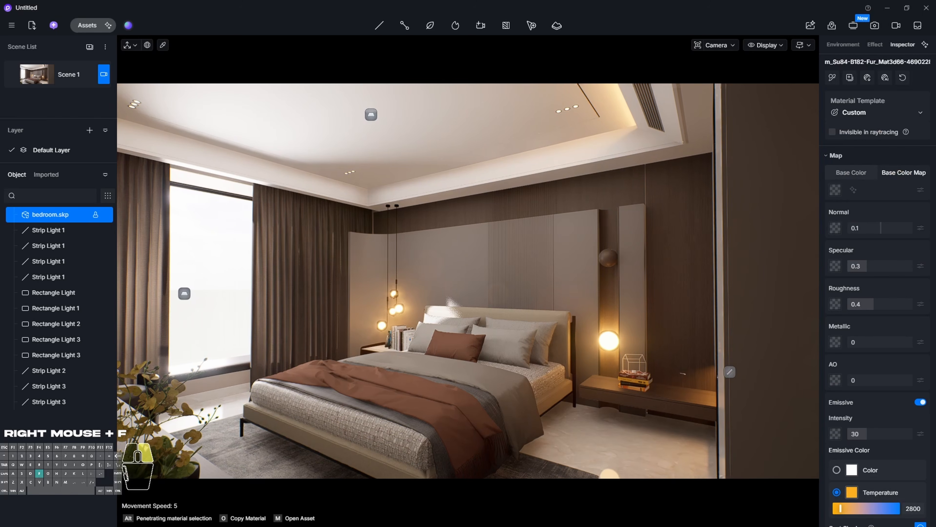
pyautogui.press('i')
pyautogui.click(609, 340)
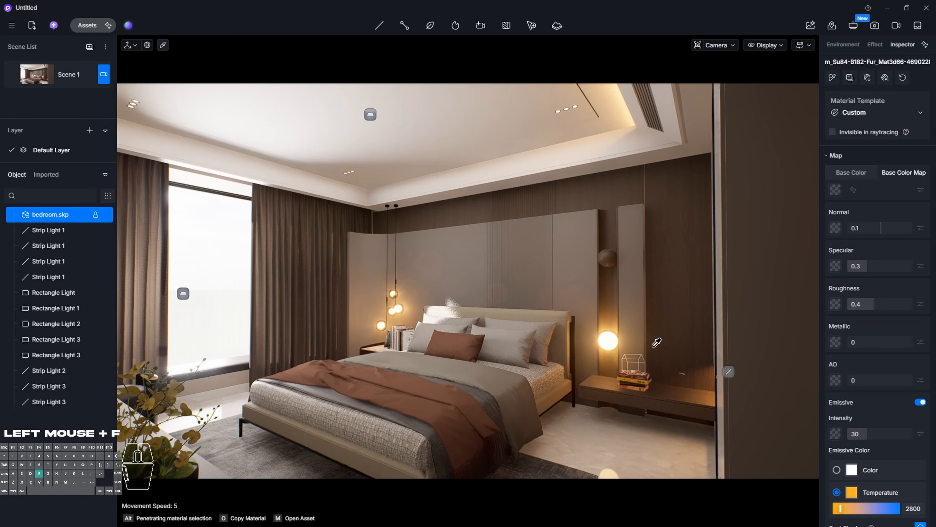
pyautogui.click(888, 434)
pyautogui.write('20')
pyautogui.press('Return')
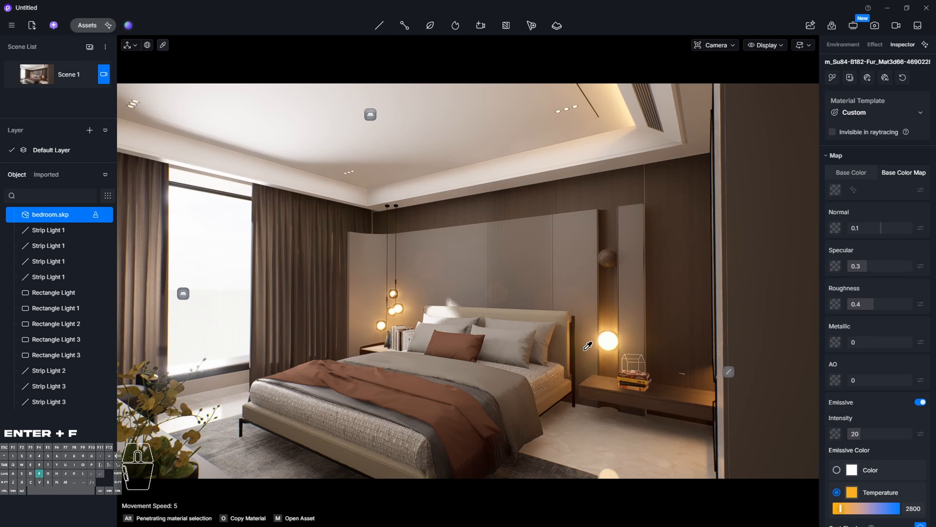
# Open the Backdrop plane category of the online model library to find scenery for outside the window
pyautogui.rightClick(309, 376)
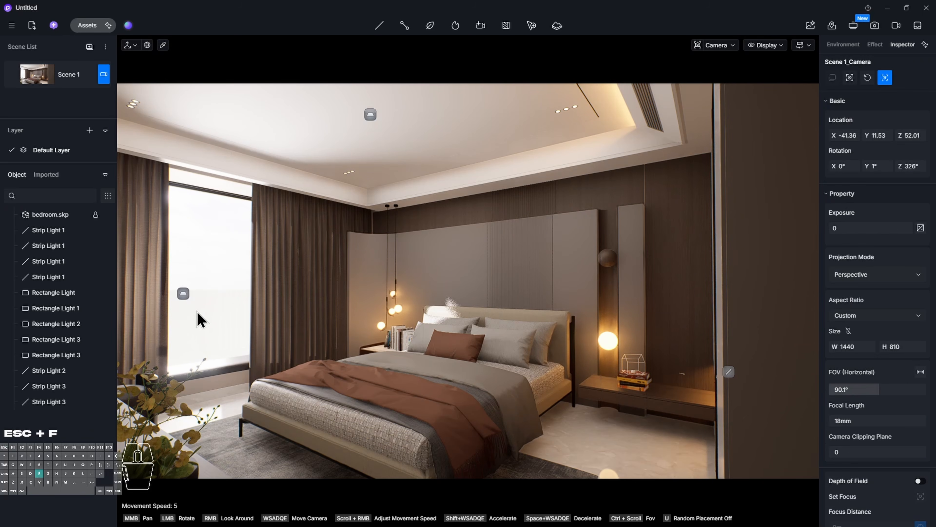
pyautogui.moveTo(309, 376); pyautogui.dragTo(224, 140, button='right')
pyautogui.press('w')
pyautogui.press('a')
pyautogui.press('s')
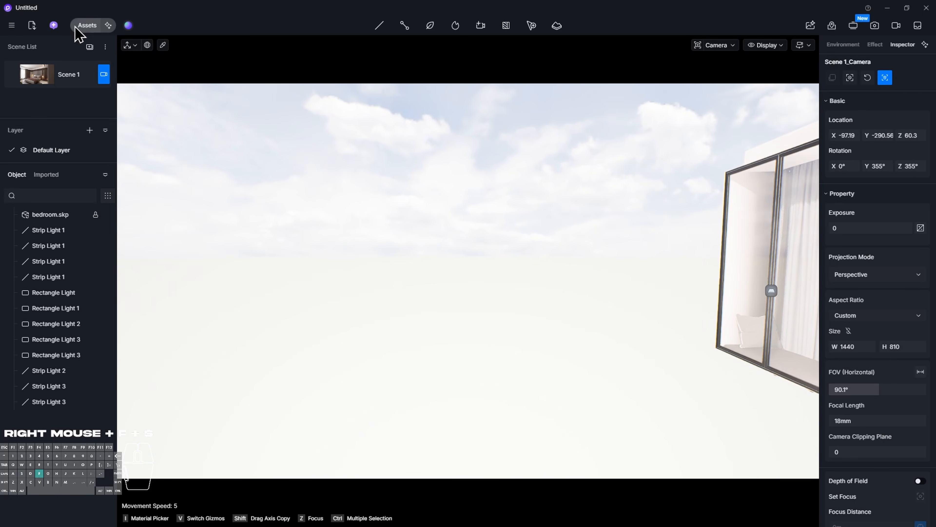
pyautogui.click(77, 26)
pyautogui.click(67, 155)
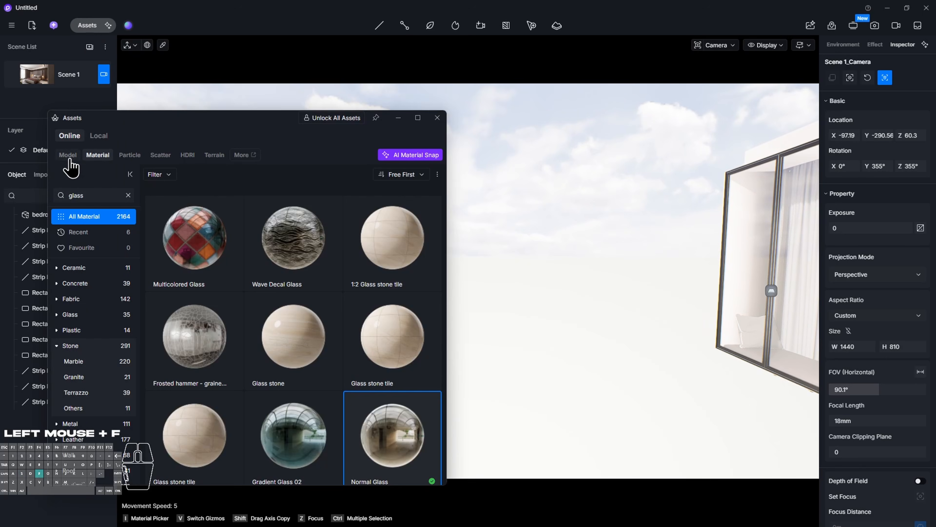
pyautogui.moveTo(154, 118); pyautogui.dragTo(212, 100)
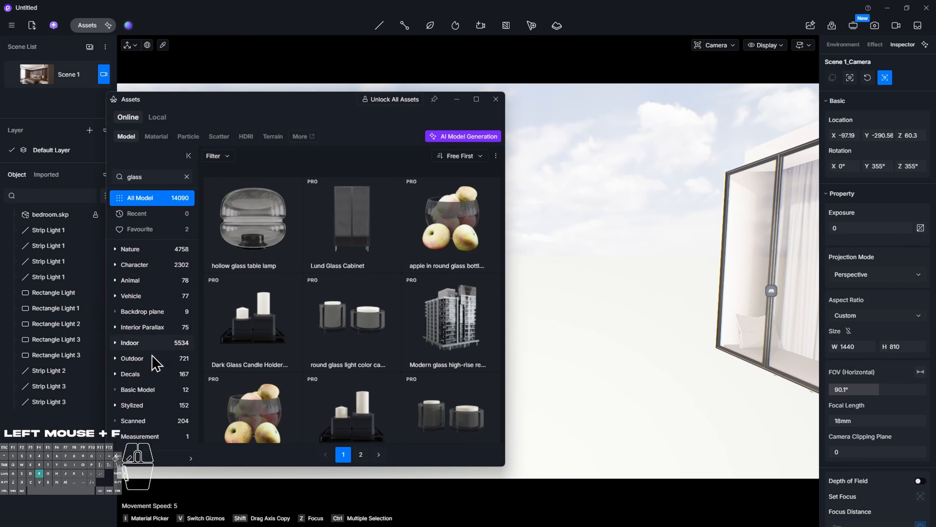
pyautogui.click(152, 312)
# Place the Autumn Trees 02 backdrop plane on the ground outside the bedroom window and close the asset library
pyautogui.click(340, 182)
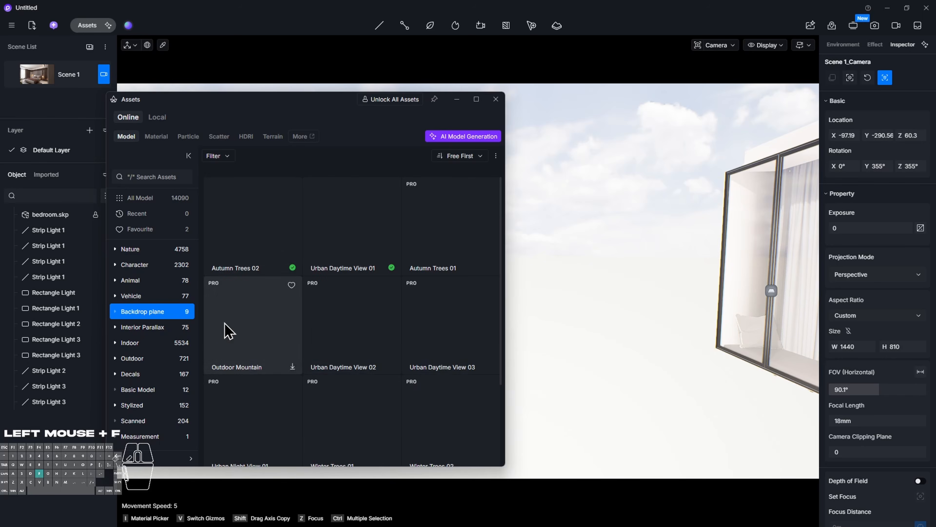
pyautogui.click(369, 312)
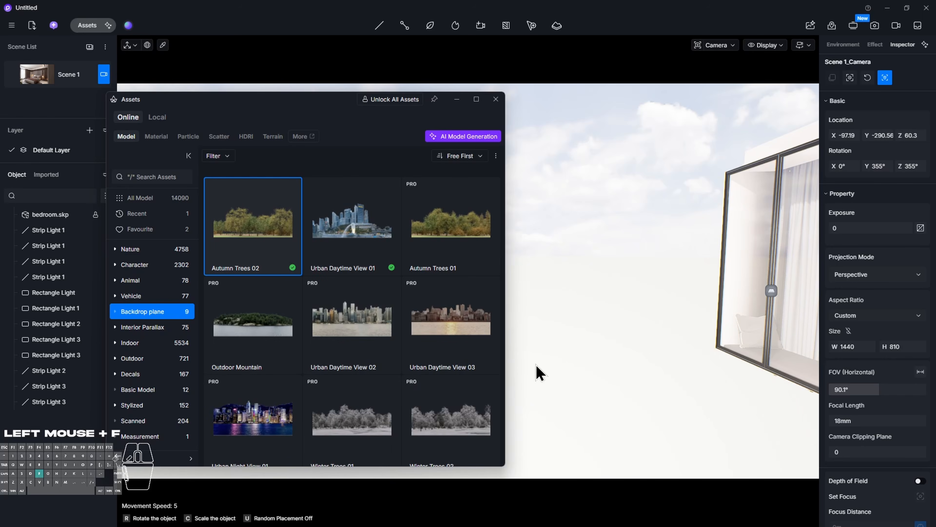
pyautogui.click(516, 339)
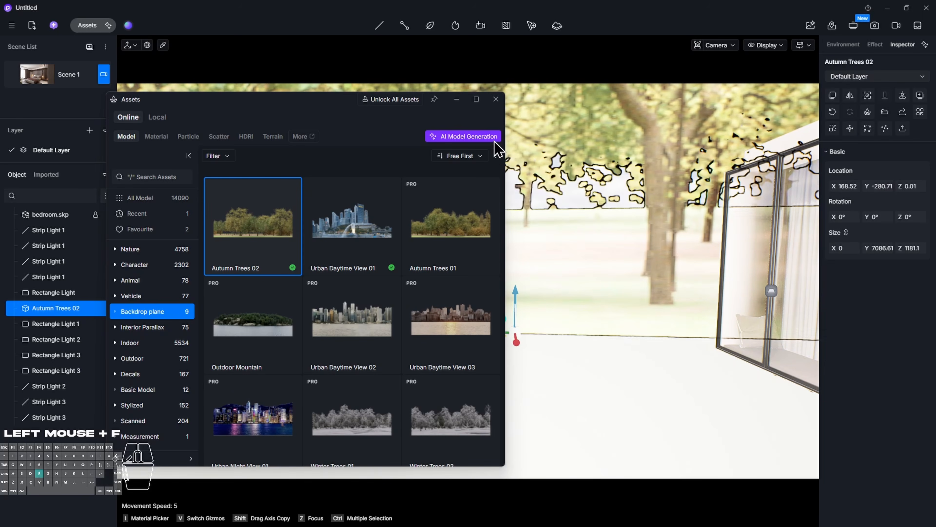
pyautogui.click(496, 99)
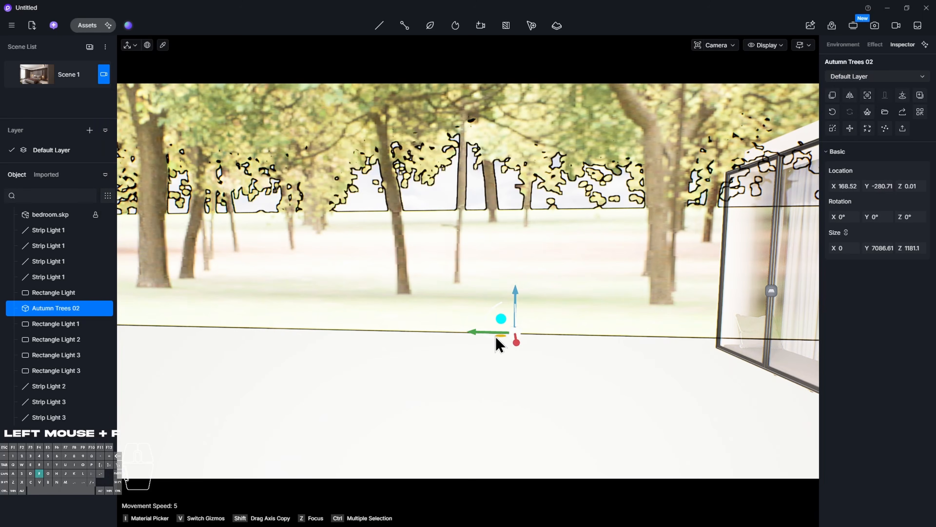
# Rotate the tree backdrop to 270° about Z and move it to about Y -597 and Z -188
pyautogui.moveTo(493, 338); pyautogui.dragTo(569, 347)
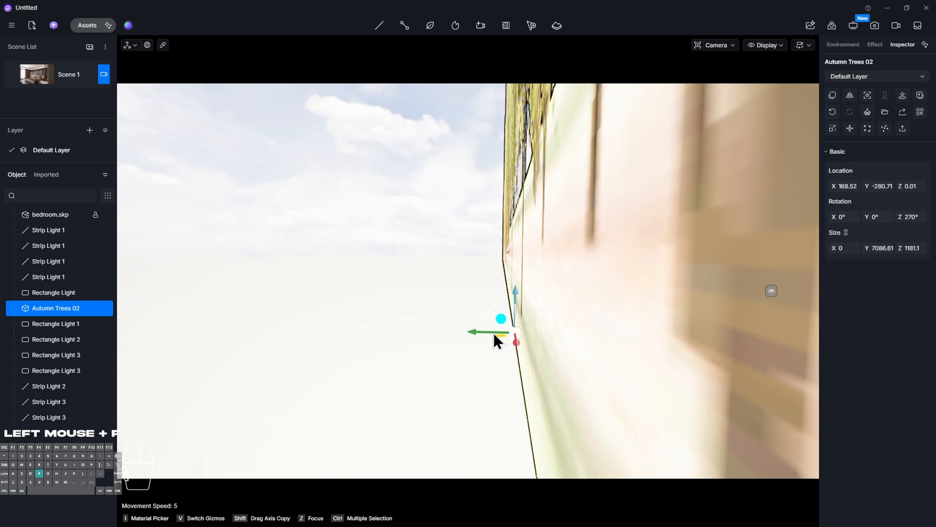
pyautogui.moveTo(494, 332); pyautogui.dragTo(2, 316)
pyautogui.moveTo(136, 261); pyautogui.dragTo(147, 457)
pyautogui.press('s')
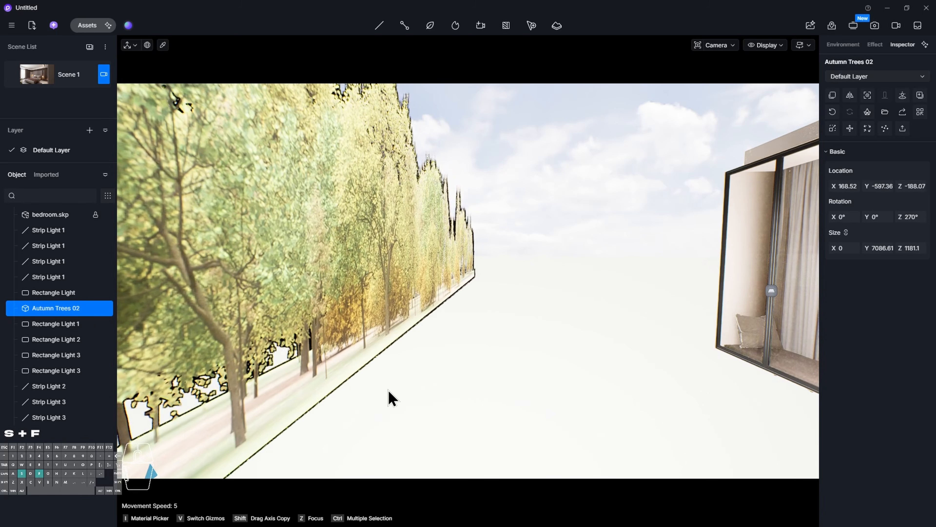
# Move the tree backdrop farther from the window along Y, and fine-tune its distance from the saved Scene 1 view
pyautogui.moveTo(389, 397); pyautogui.dragTo(378, 464, button='right')
pyautogui.moveTo(380, 472); pyautogui.dragTo(56, 244)
pyautogui.click(42, 81)
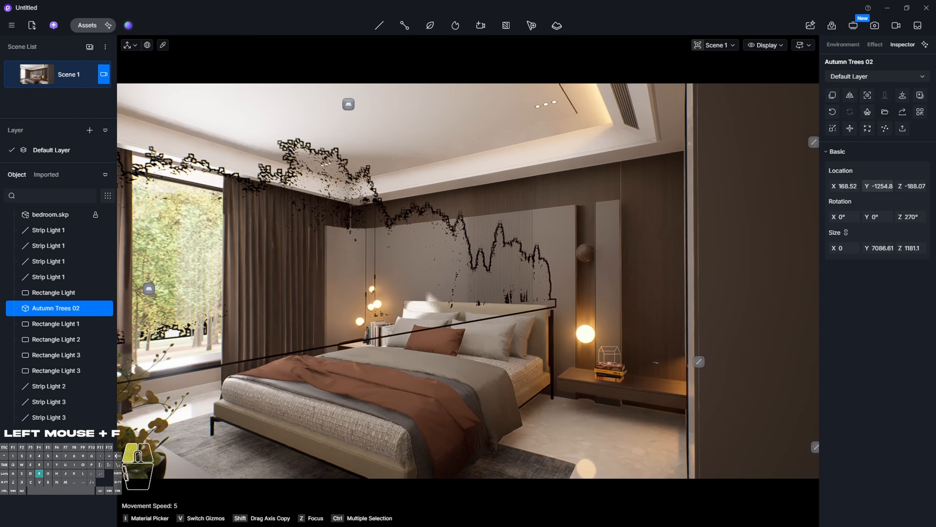
pyautogui.moveTo(878, 185)
pyautogui.mouseDown()
pyautogui.moveTo(825, 186)
pyautogui.moveTo(916, 187)
pyautogui.moveTo(896, 187)
pyautogui.mouseUp()
pyautogui.click(610, 363)
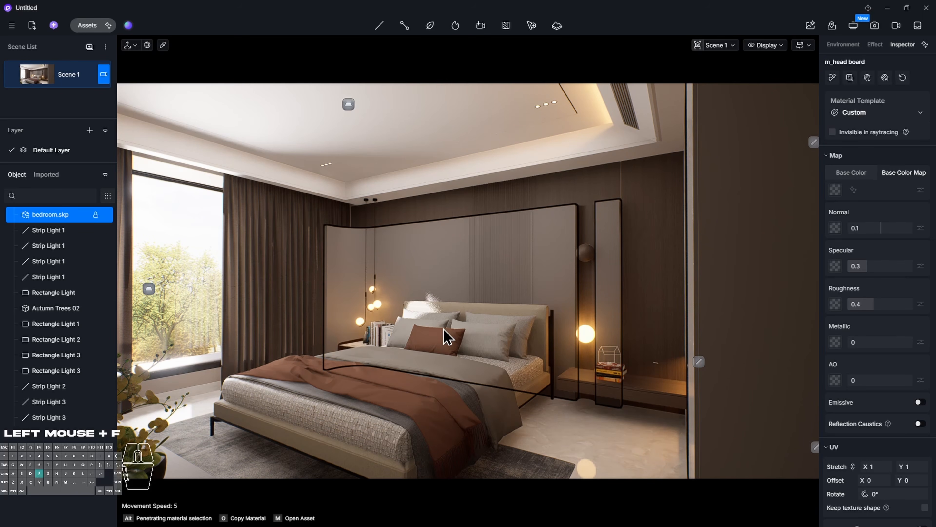
# Lower the roughness of the wardrobe's m_M06_Steel_Smoke material to about 0.17
pyautogui.moveTo(380, 333); pyautogui.dragTo(464, 373, button='right')
pyautogui.press('w')
pyautogui.press('a')
pyautogui.press('w')
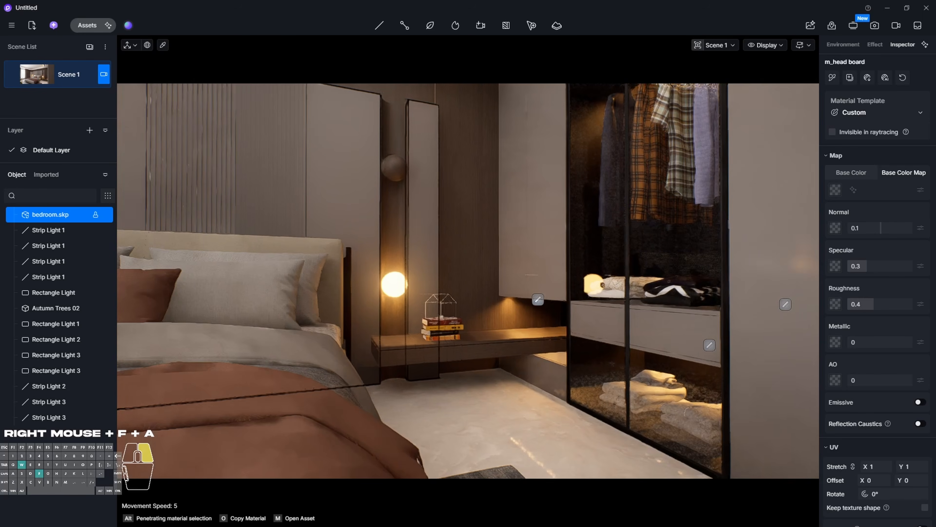
pyautogui.moveTo(350, 328); pyautogui.dragTo(387, 329, button='right')
pyautogui.press('i')
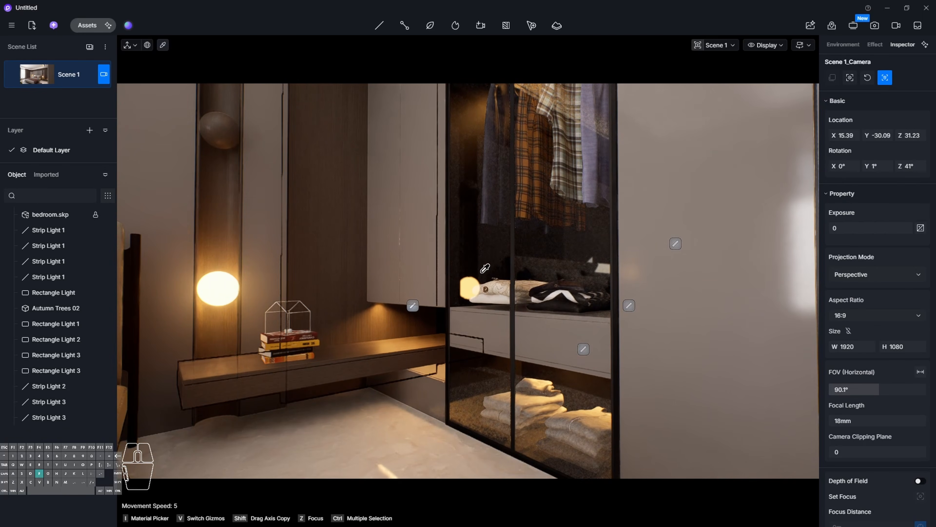
pyautogui.click(513, 243)
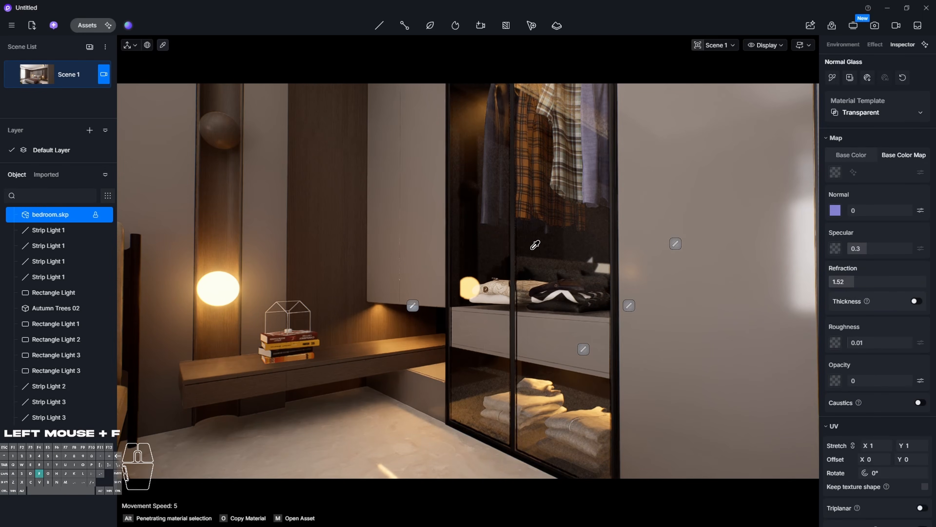
pyautogui.moveTo(517, 238); pyautogui.dragTo(486, 210, button='right')
pyautogui.press('w')
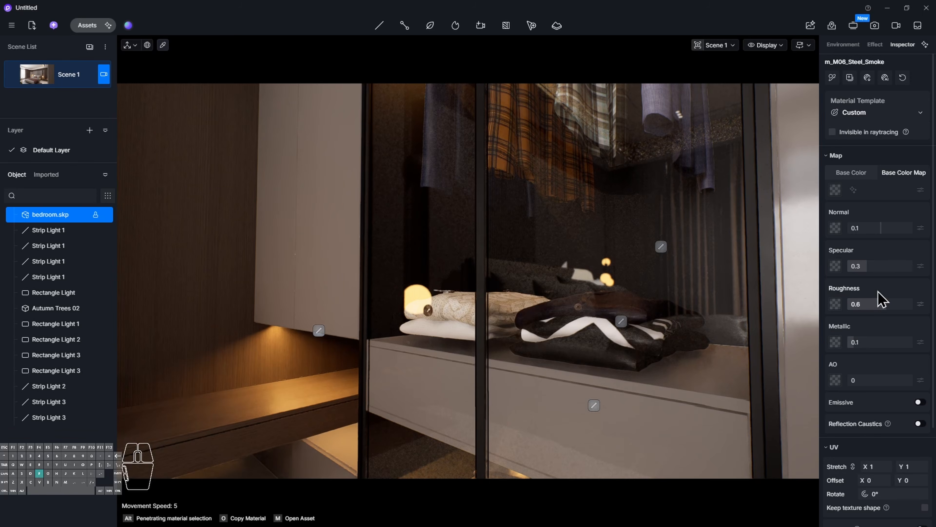
pyautogui.moveTo(887, 303); pyautogui.dragTo(860, 309)
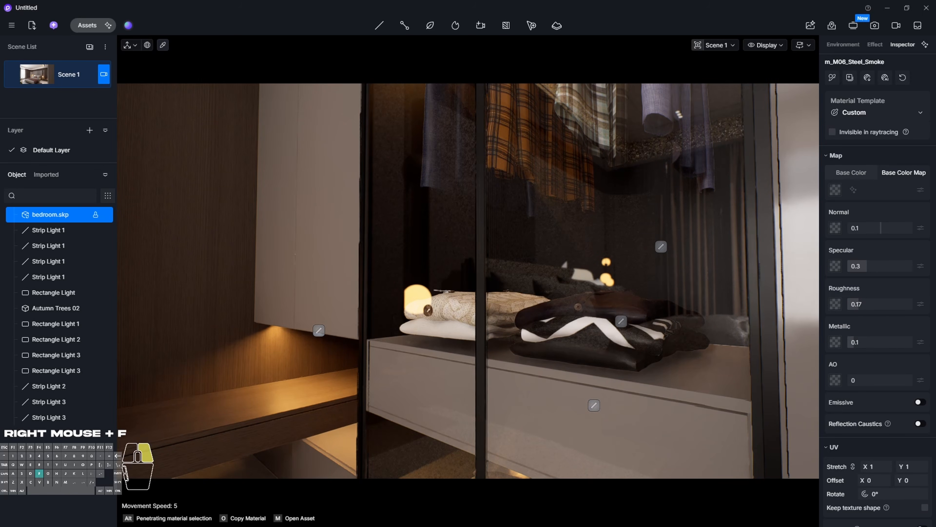
# Pick the dark window frame between the curtains and lower its material's roughness
pyautogui.moveTo(525, 286); pyautogui.dragTo(321, 258, button='right')
pyautogui.press('q')
pyautogui.press('w')
pyautogui.moveTo(228, 323); pyautogui.dragTo(588, 300, button='right')
pyautogui.click(394, 92)
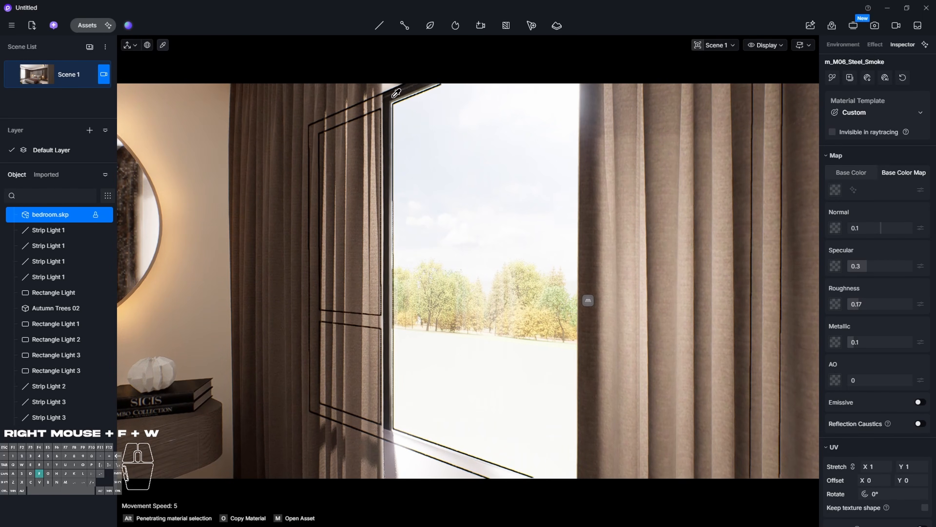
pyautogui.moveTo(879, 308); pyautogui.dragTo(857, 321)
# Return to the bed view and reframe the Scene 1 camera on the bed, headboard wall and window
pyautogui.moveTo(607, 313); pyautogui.dragTo(82, 313, button='right')
pyautogui.press('Escape')
pyautogui.press('a')
pyautogui.press('w')
pyautogui.press('d')
pyautogui.moveTo(461, 315); pyautogui.dragTo(355, 318, button='right')
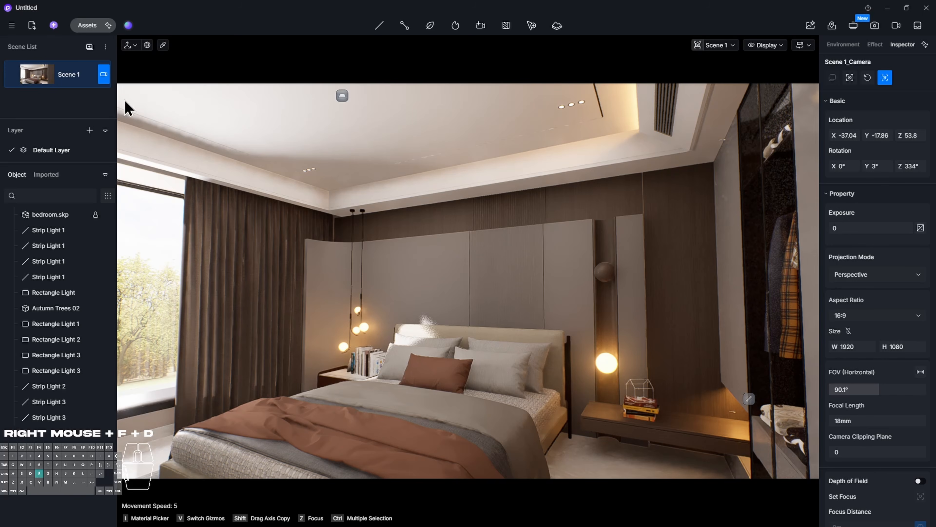
pyautogui.click(42, 81)
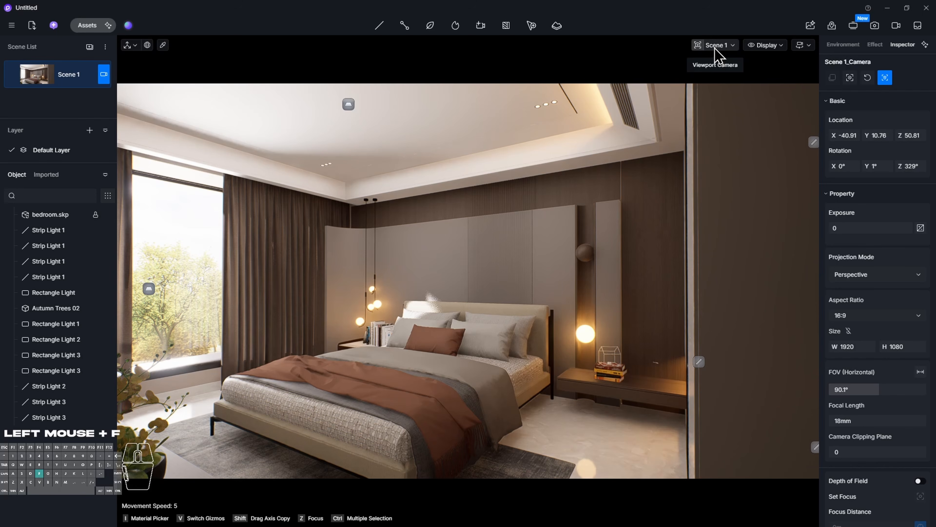
# Reframe the bed with the potted plant in the foreground, switch to two-point perspective and update Scene 1
pyautogui.press('a')
pyautogui.moveTo(479, 341); pyautogui.dragTo(478, 341, button='right')
pyautogui.press('w')
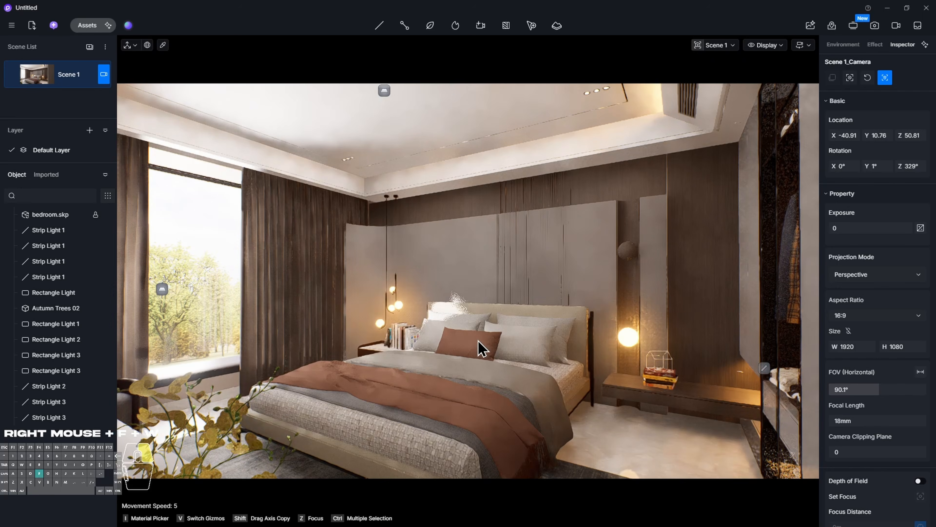
pyautogui.click(715, 46)
pyautogui.click(742, 235)
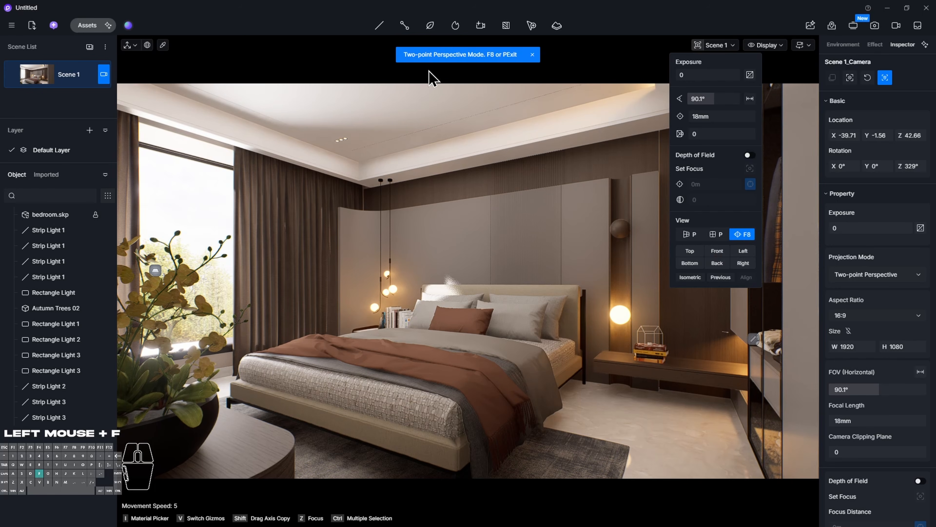
pyautogui.click(27, 86)
# Enable depth of field for the Scene 1 camera, focus on the near side of the bed and set the blur to 10
pyautogui.click(715, 46)
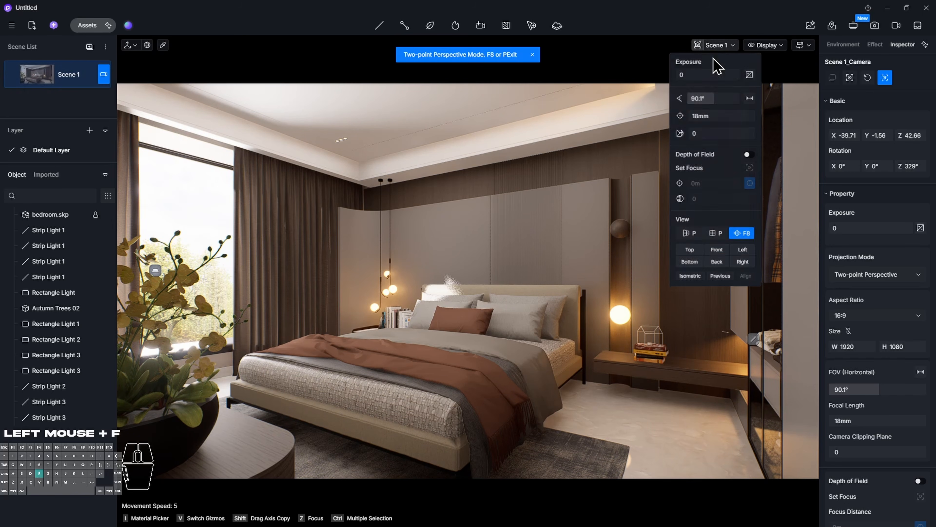
pyautogui.click(750, 155)
pyautogui.click(750, 169)
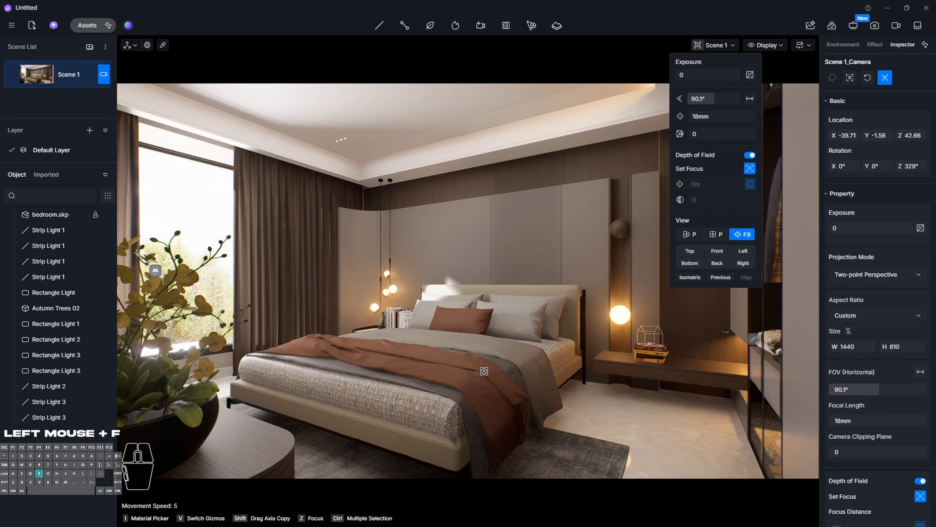
pyautogui.click(456, 402)
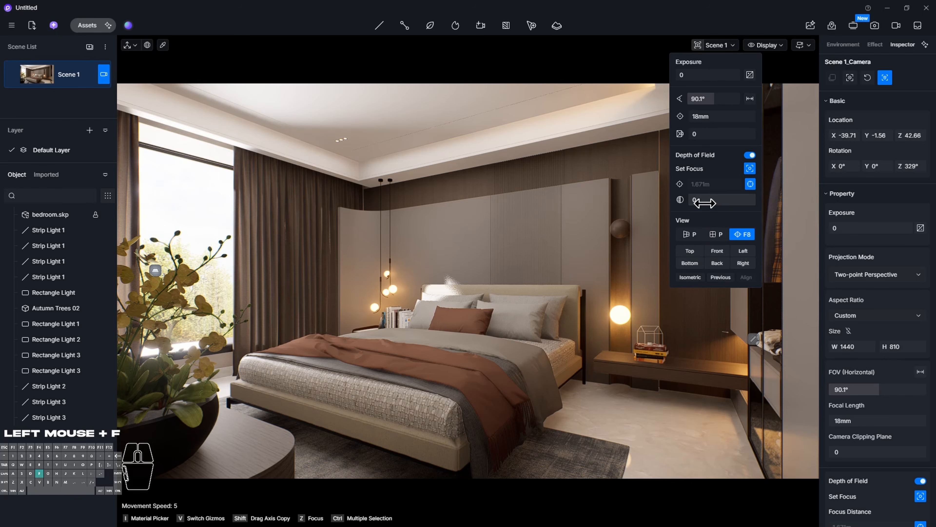
pyautogui.moveTo(704, 202); pyautogui.dragTo(891, 201)
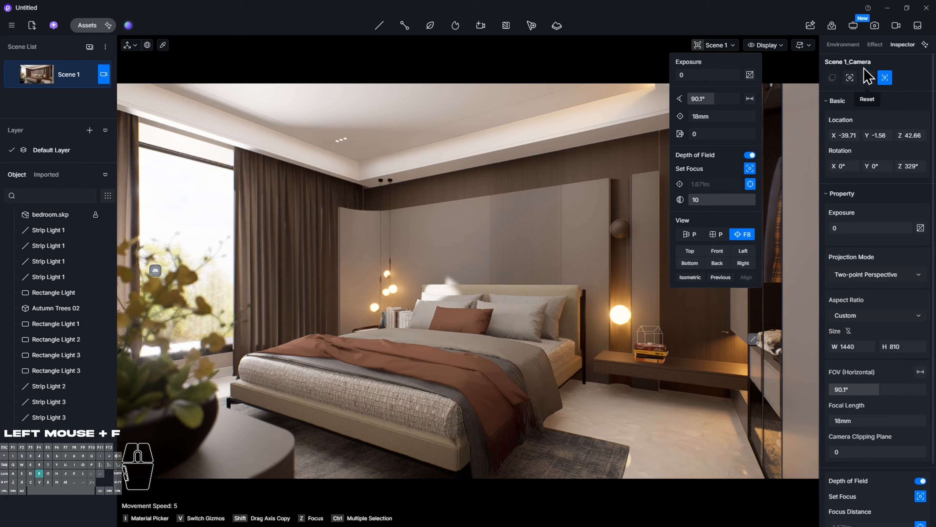
# Set the Bloom effect to 0.2 and update Scene 1
pyautogui.click(874, 44)
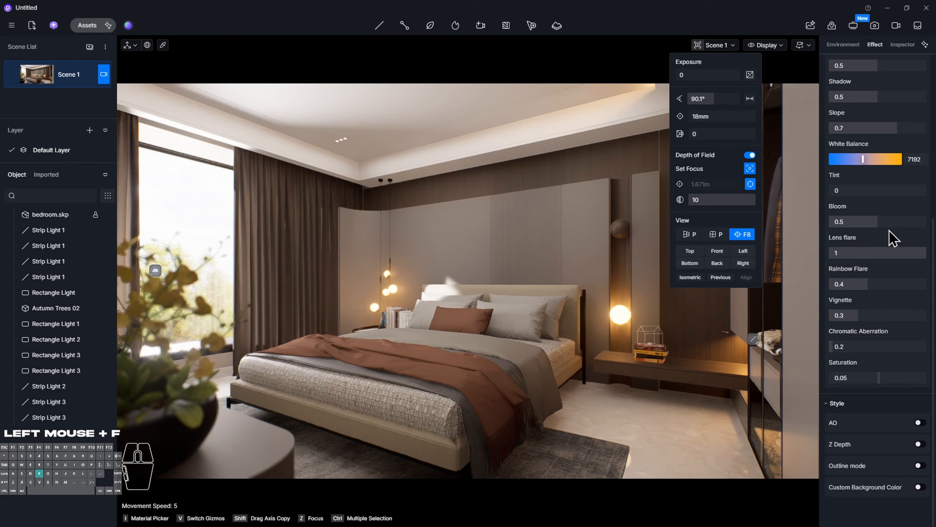
pyautogui.click(890, 221)
pyautogui.moveTo(873, 225); pyautogui.dragTo(868, 229)
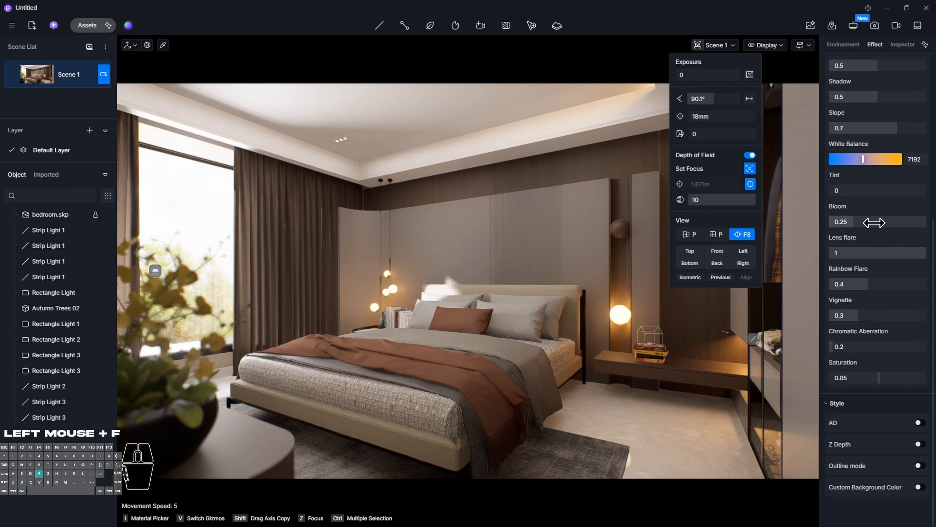
pyautogui.click(874, 222)
pyautogui.write('.2')
pyautogui.press('Return')
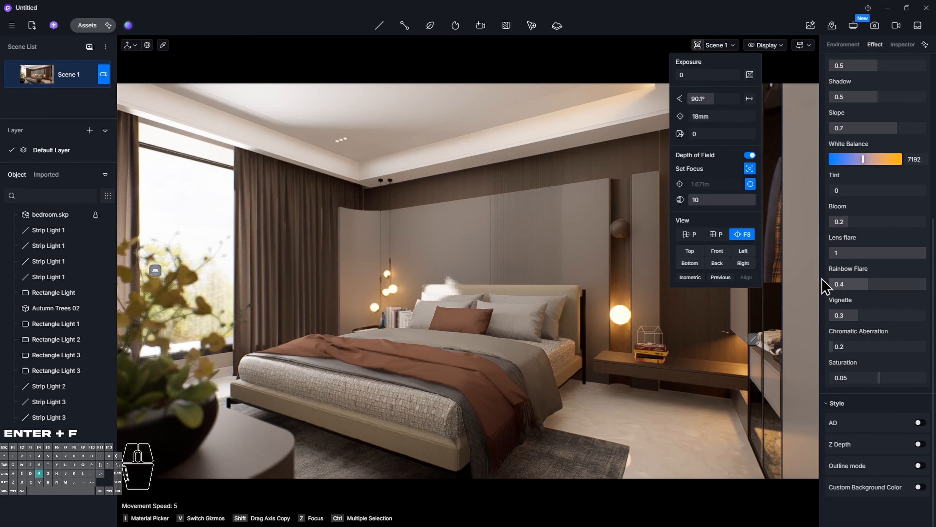
pyautogui.click(742, 32)
pyautogui.click(10, 76)
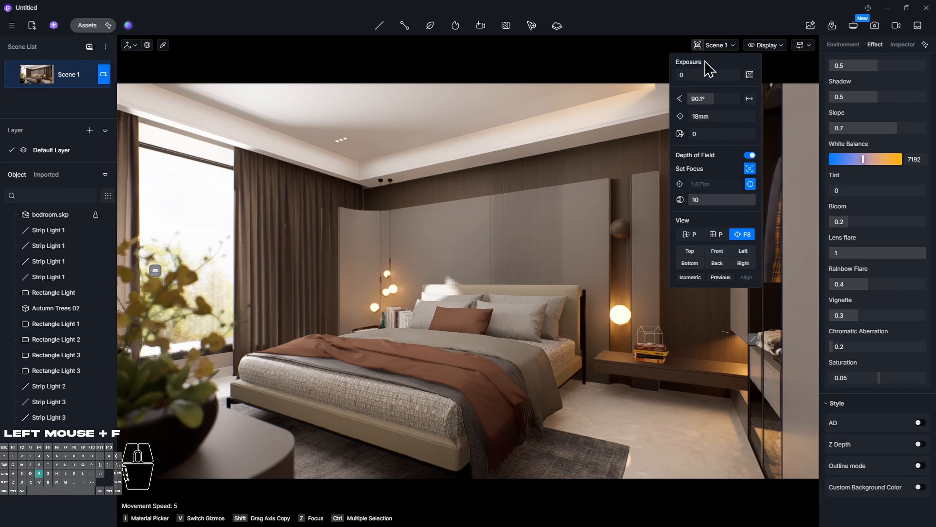
# Open image rendering and set the output to a 16:9 aspect ratio at the 4k preset size
pyautogui.click(876, 27)
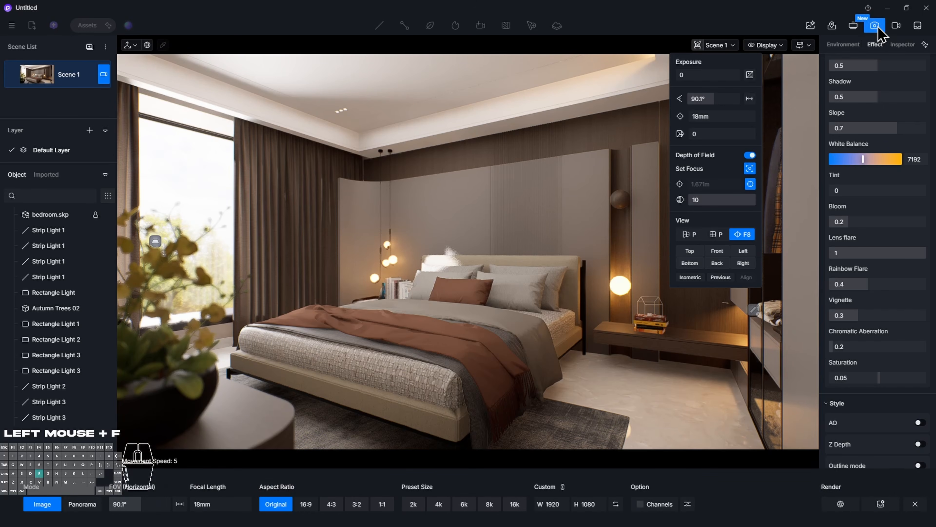
pyautogui.click(307, 503)
pyautogui.click(439, 504)
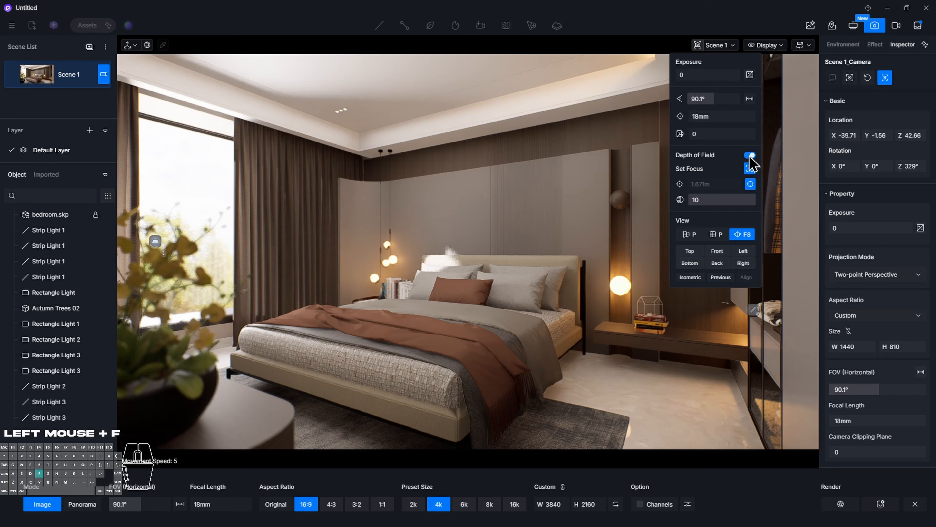
# Unlink the view from the Scene 1 camera and frame the TV wall, floating console and round mirror across the bed
pyautogui.click(103, 75)
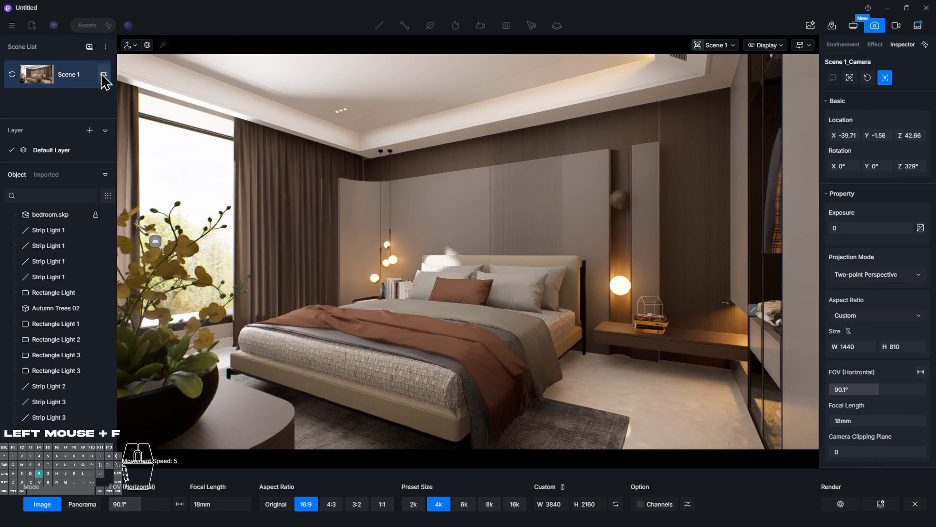
pyautogui.moveTo(445, 272); pyautogui.dragTo(455, 305, button='right')
pyautogui.press('w')
pyautogui.moveTo(468, 305); pyautogui.dragTo(449, 305, button='right')
pyautogui.click(449, 304)
pyautogui.moveTo(450, 304); pyautogui.dragTo(497, 314)
pyautogui.moveTo(498, 313); pyautogui.dragTo(647, 313, button='right')
pyautogui.press('w')
pyautogui.press('s')
pyautogui.press('q')
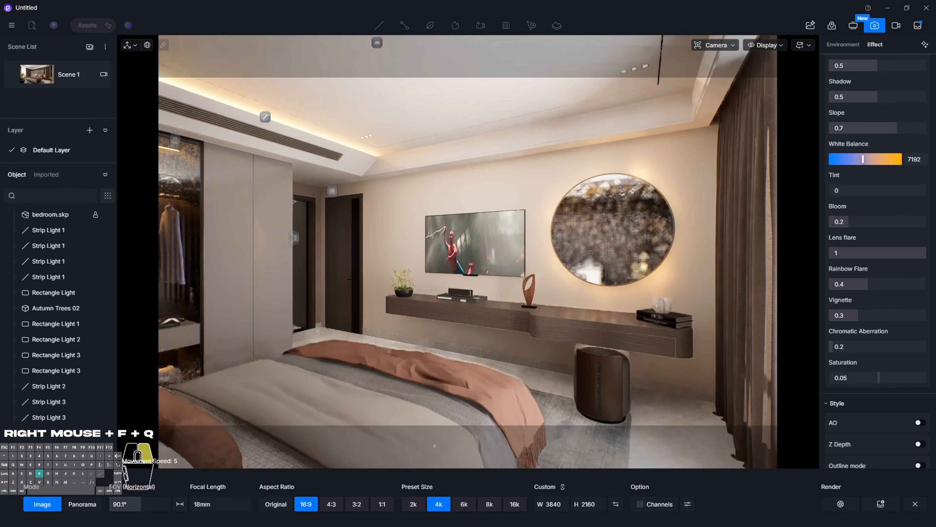
pyautogui.press('e')
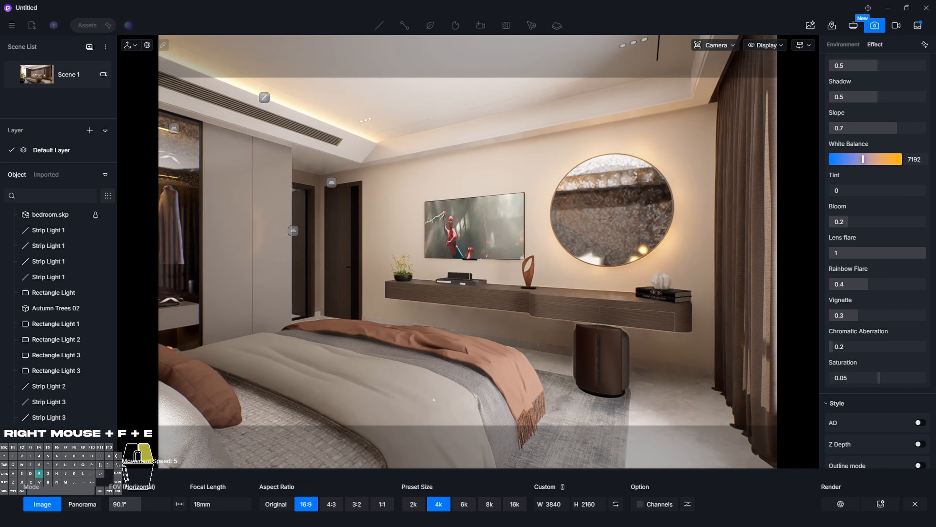
pyautogui.moveTo(692, 348); pyautogui.dragTo(688, 345, button='right')
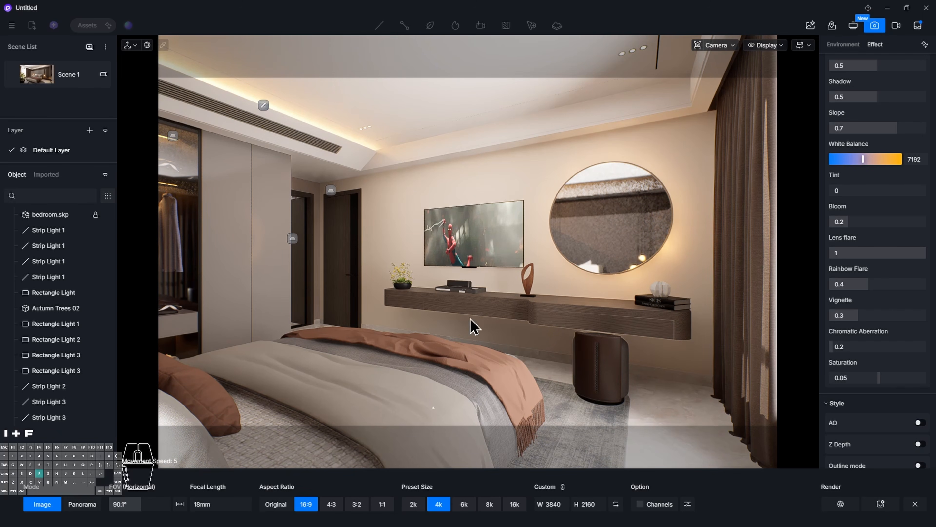
# Narrow the field of view to 79.1° (22mm), re-aim at the TV wall and save it as a new scene
pyautogui.moveTo(715, 45)
pyautogui.moveTo(725, 98); pyautogui.dragTo(724, 98)
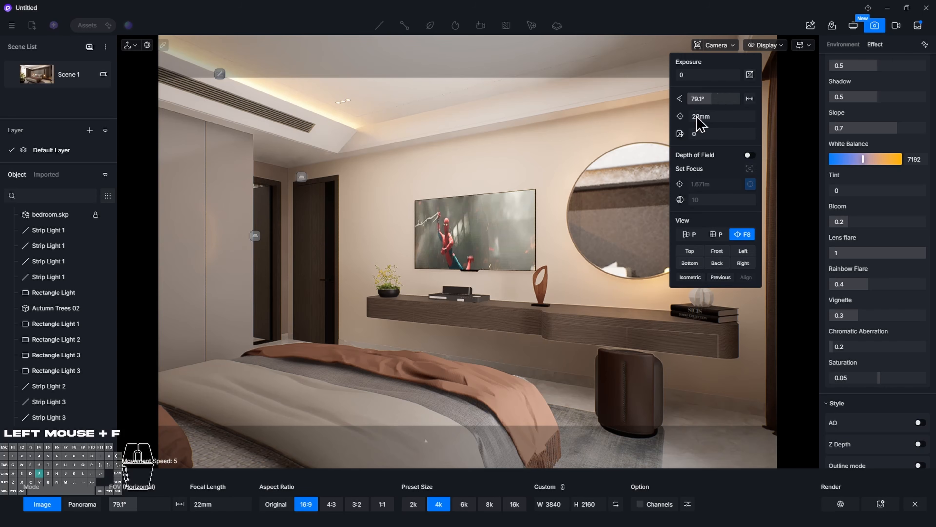
pyautogui.moveTo(574, 191); pyautogui.dragTo(610, 195, button='right')
pyautogui.click(91, 48)
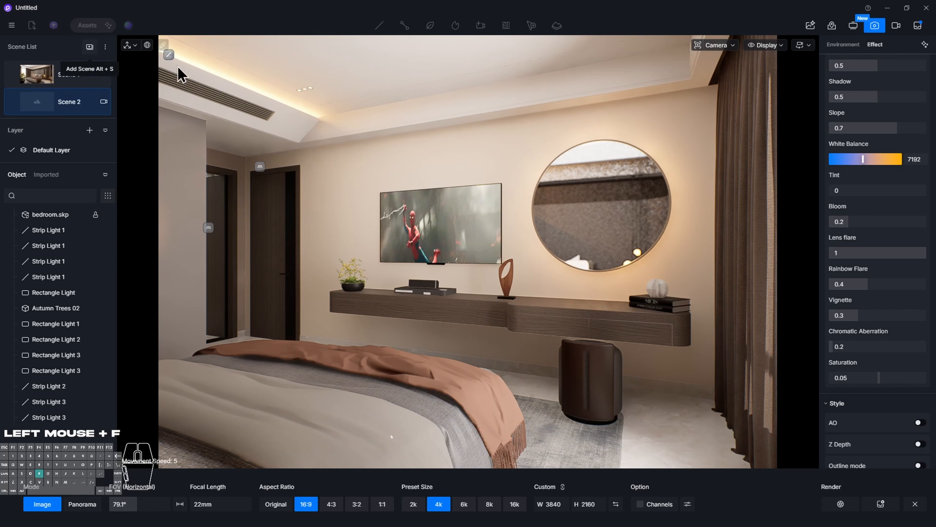
# Leave image rendering and inspect the materials of the stool under the console
pyautogui.click(875, 25)
pyautogui.click(616, 413)
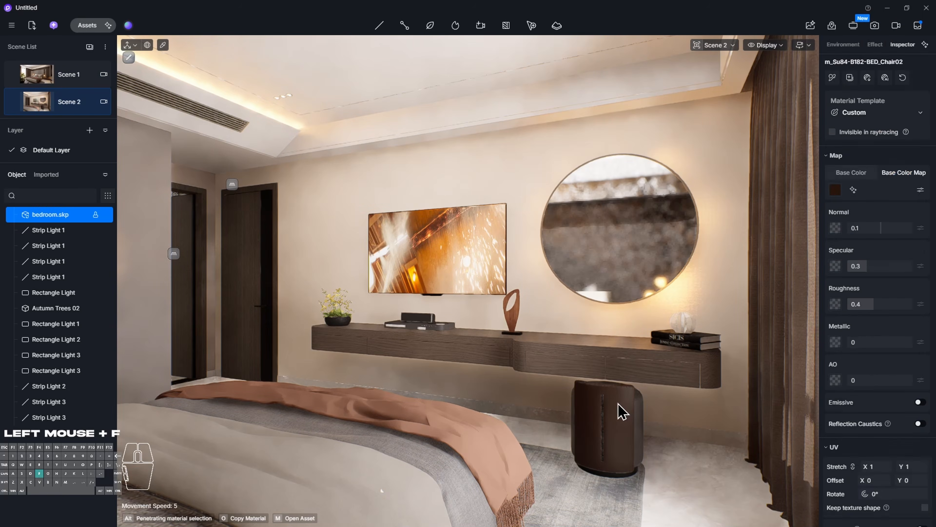
pyautogui.keyDown('shift'); pyautogui.click(637, 415); pyautogui.keyUp('shift')
pyautogui.keyDown('shift'); pyautogui.click(637, 423); pyautogui.keyUp('shift')
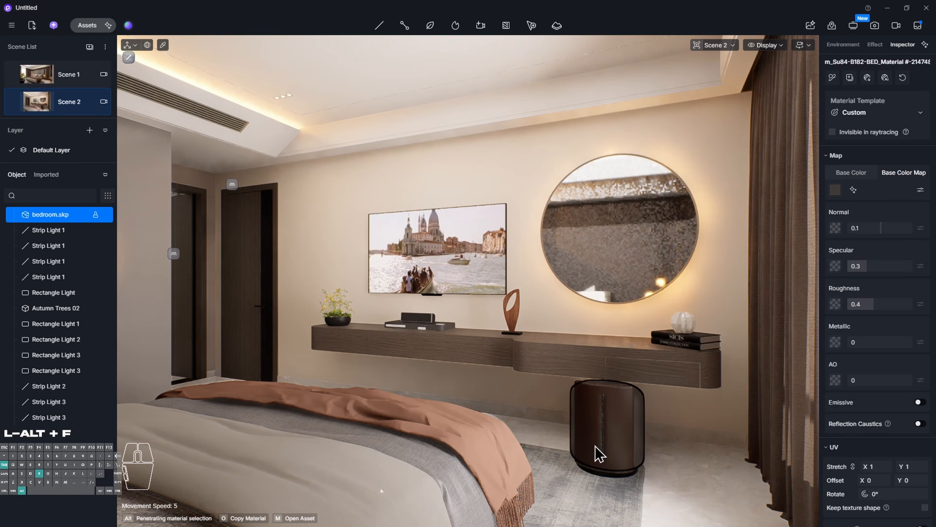
# Switch to the bedroom model in SketchUp and bring the stool beside the console into close view
pyautogui.hotkey('alt', 'Tab')
pyautogui.hotkey('alt', 'Tab')
pyautogui.moveTo(524, 380); pyautogui.dragTo(465, 371, button='middle')
pyautogui.keyDown('shift'); pyautogui.moveTo(465, 370); pyautogui.dragTo(634, 363, button='middle'); pyautogui.keyUp('shift')
pyautogui.moveTo(634, 363); pyautogui.dragTo(322, 395, button='middle')
pyautogui.moveTo(283, 371); pyautogui.dragTo(295, 369, button='middle')
pyautogui.keyDown('shift'); pyautogui.moveTo(294, 369); pyautogui.dragTo(354, 383, button='middle'); pyautogui.keyUp('shift')
pyautogui.moveTo(354, 384)
pyautogui.mouseDown(button='middle')
pyautogui.moveTo(167, 378)
pyautogui.moveTo(575, 396)
pyautogui.moveTo(306, 376)
pyautogui.mouseUp(button='middle')
pyautogui.moveTo(306, 376)
pyautogui.keyDown('shift'); pyautogui.mouseDown(button='middle')
pyautogui.moveTo(389, 383)
pyautogui.moveTo(317, 391)
pyautogui.mouseUp(button='middle'); pyautogui.keyUp('shift')
pyautogui.keyDown('shift'); pyautogui.moveTo(317, 391); pyautogui.dragTo(442, 442, button='middle'); pyautogui.keyUp('shift')
pyautogui.moveTo(443, 443); pyautogui.dragTo(376, 436, button='middle')
pyautogui.click(154, 237)
pyautogui.scroll(3, 154, 238)
pyautogui.moveTo(154, 238); pyautogui.dragTo(177, 288, button='middle')
pyautogui.keyDown('shift'); pyautogui.moveTo(177, 288); pyautogui.dragTo(136, 300, button='middle'); pyautogui.keyUp('shift')
pyautogui.scroll(2, 136, 300)
pyautogui.scroll(3, 261, 339)
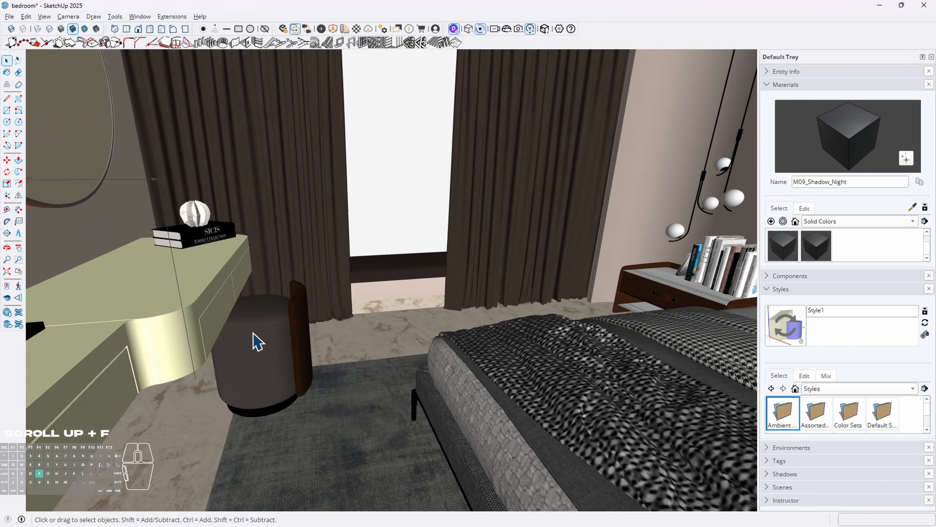
pyautogui.moveTo(261, 338); pyautogui.dragTo(286, 332, button='middle')
pyautogui.press('q')
pyautogui.click(290, 337)
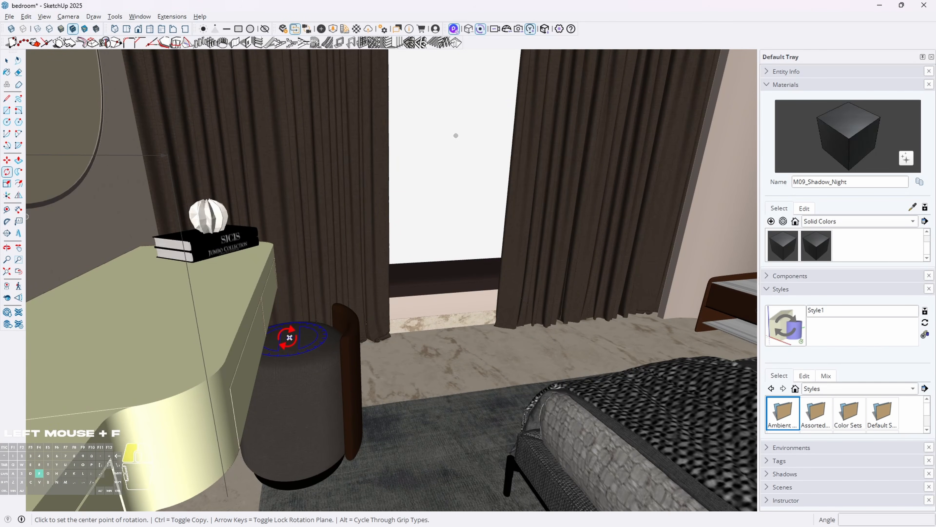
pyautogui.click(497, 331)
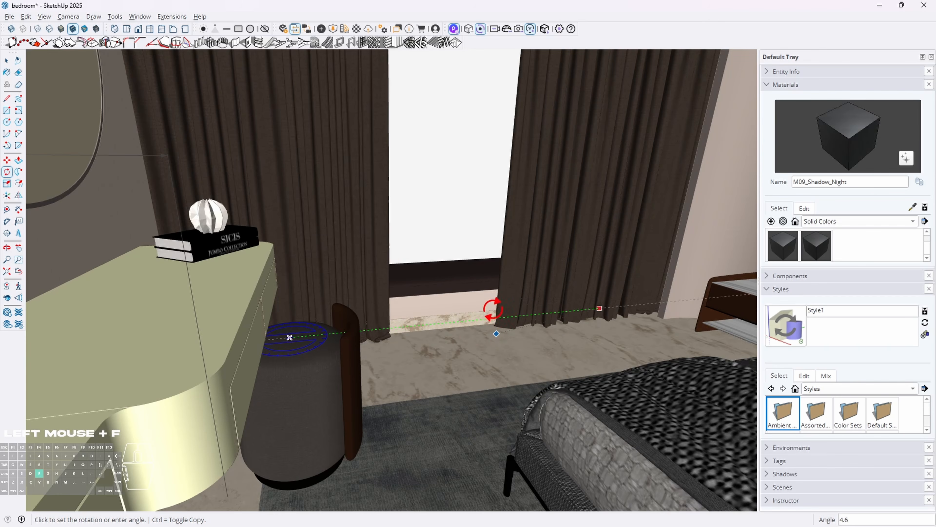
pyautogui.press('space')
# Rotate the stool about 34° around its vertical axis and move it about 6 9/16" out from the console along the green axis
pyautogui.moveTo(352, 369); pyautogui.dragTo(345, 389, button='middle')
pyautogui.doubleClick(344, 390)
pyautogui.click(308, 398)
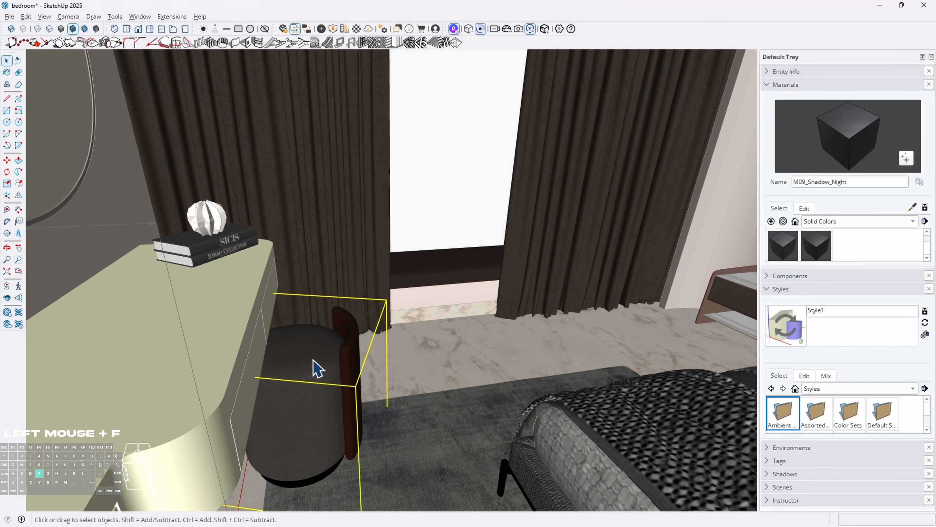
pyautogui.press('q')
pyautogui.click(296, 352)
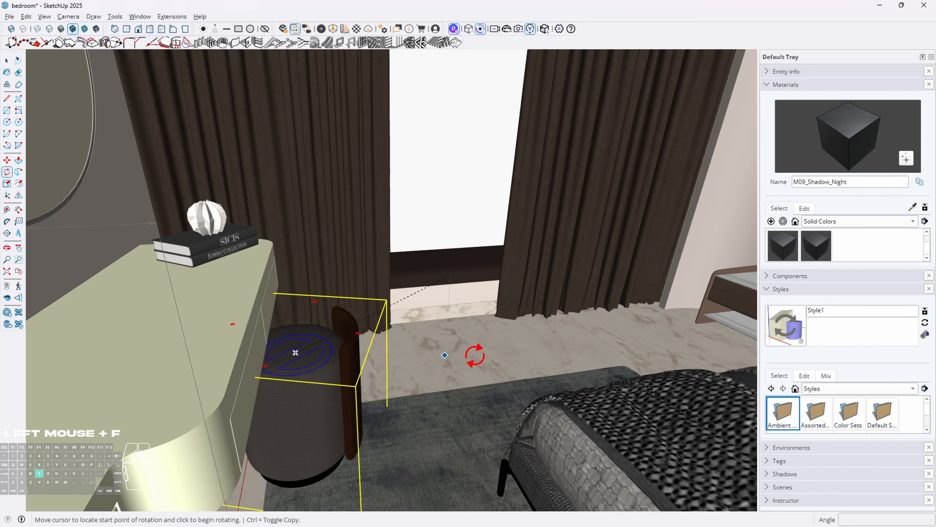
pyautogui.click(493, 354)
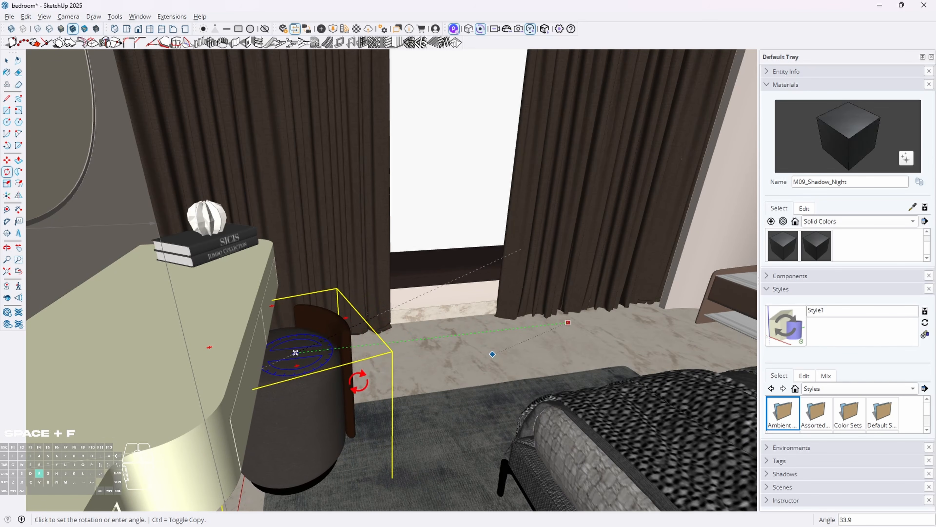
pyautogui.press('space')
pyautogui.press('m')
pyautogui.click(316, 413)
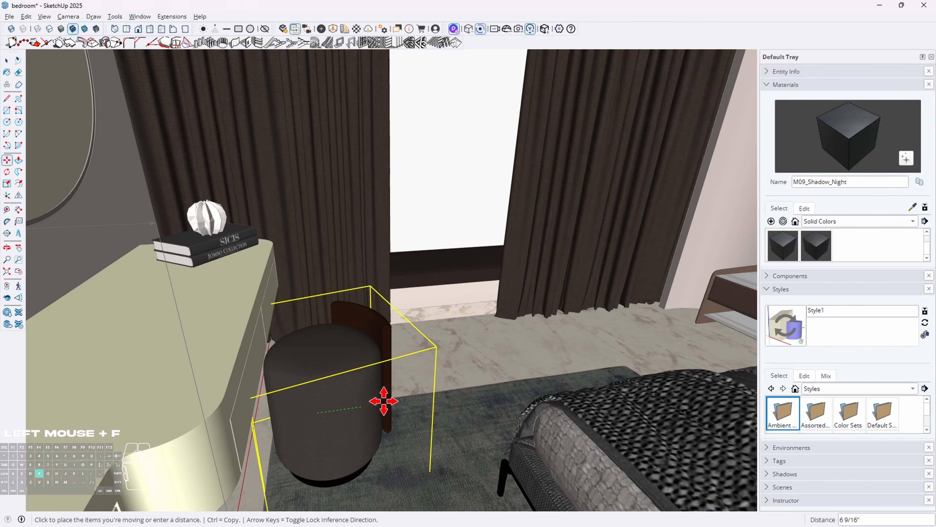
# Switch back to D5 Render, shift the TV wall view vertically and reopen image rendering
pyautogui.hotkey('alt', 'Tab')
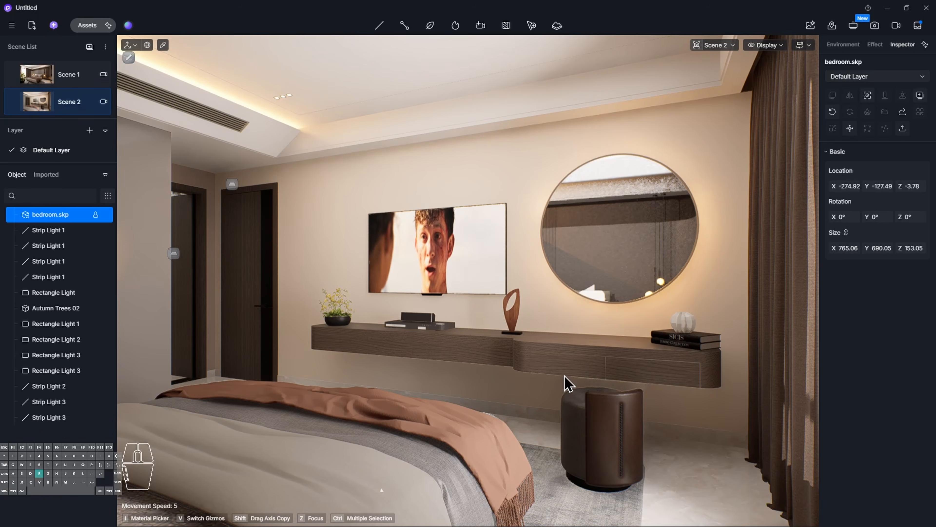
pyautogui.press('q')
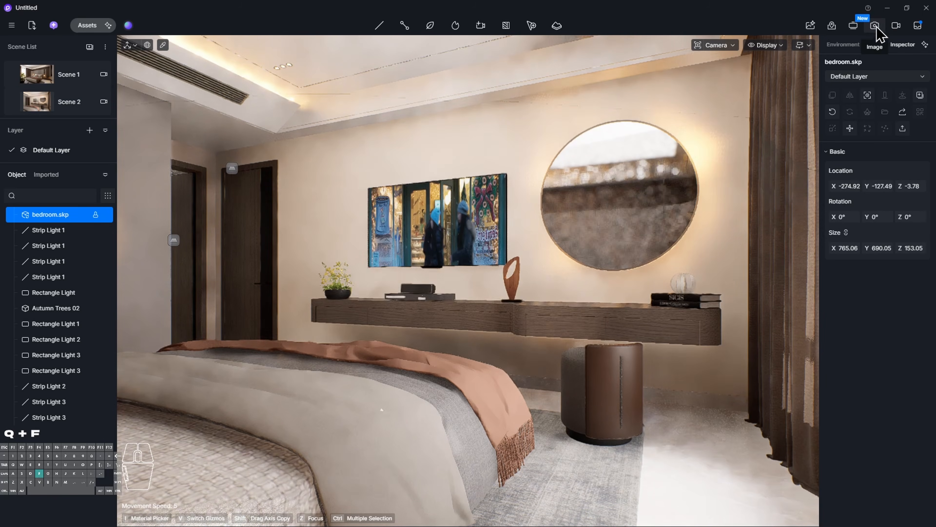
pyautogui.click(876, 26)
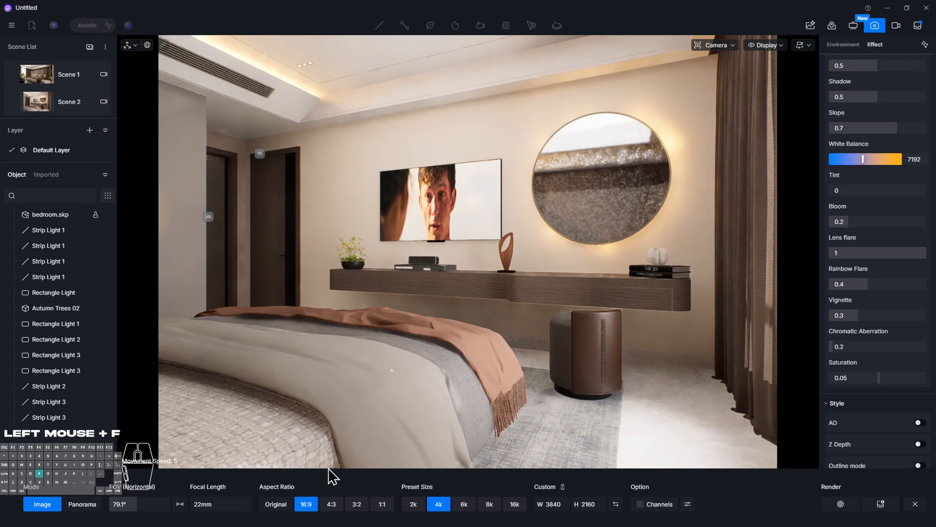
# Try the 4:3 and 1:1 aspect ratios for the TV wall render and return to 16:9
pyautogui.click(331, 504)
pyautogui.press('e')
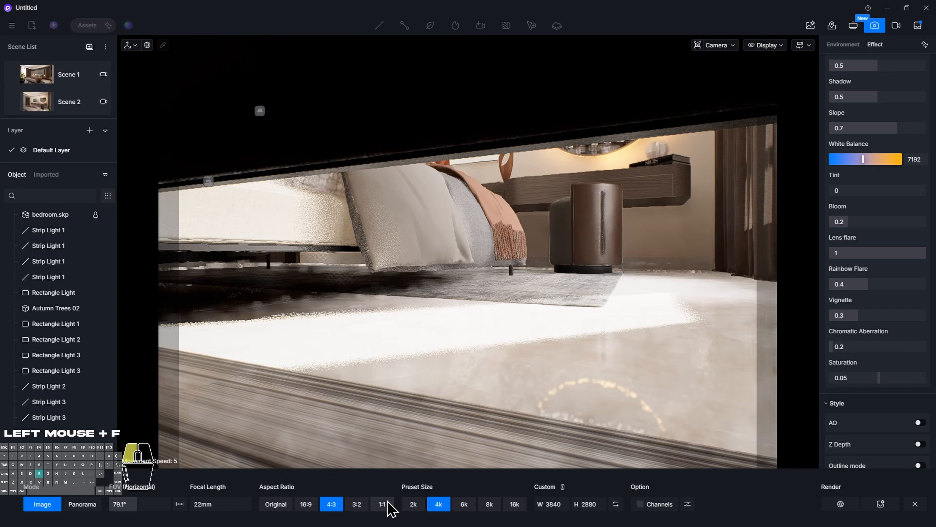
pyautogui.click(382, 504)
pyautogui.click(305, 504)
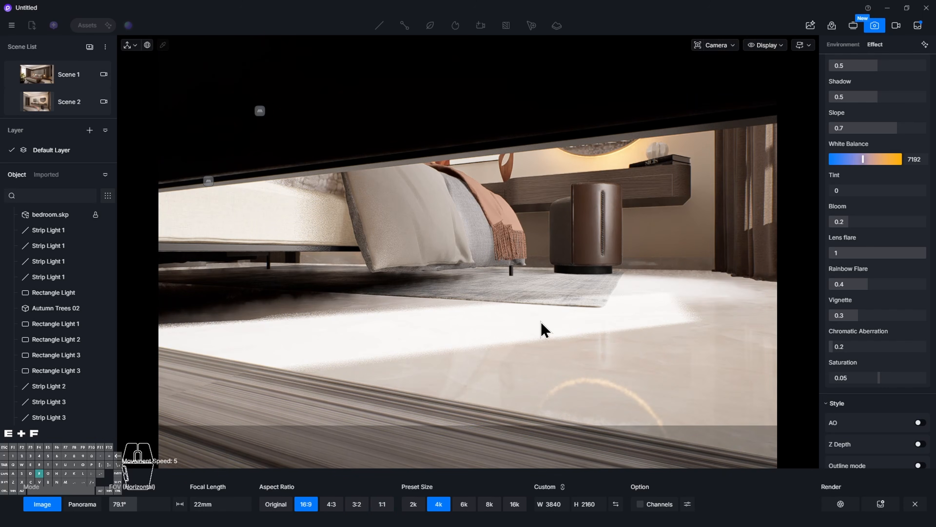
# Reframe the TV wall view to include the full floating console, round mirror, stool and foot of the bed
pyautogui.press('e')
pyautogui.press('q')
pyautogui.press('q')
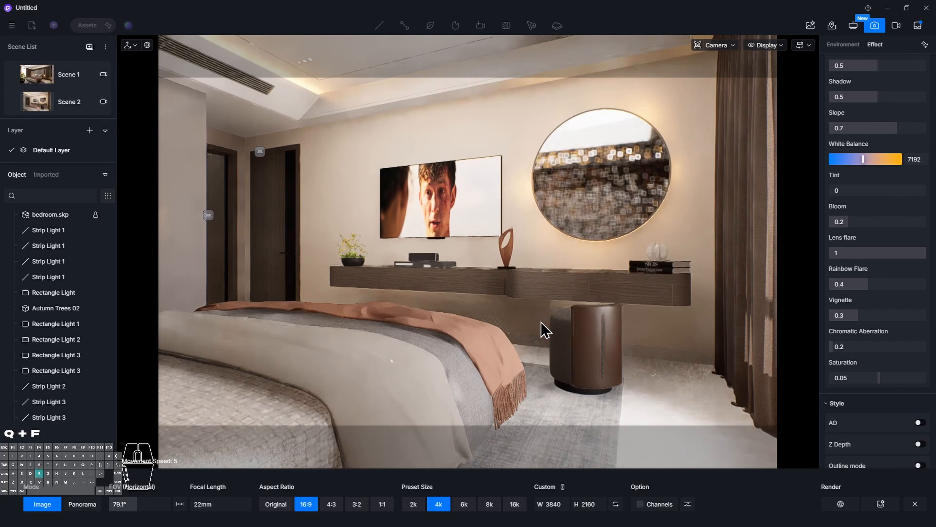
pyautogui.moveTo(541, 321)
pyautogui.mouseDown(button='right')
pyautogui.moveTo(541, 354)
pyautogui.moveTo(539, 320)
pyautogui.mouseUp(button='right')
pyautogui.press('a')
pyautogui.press('d')
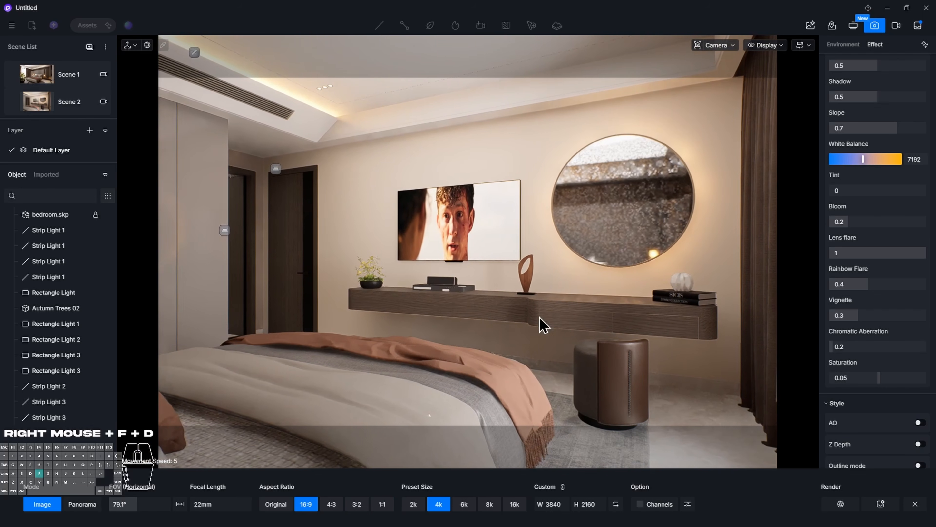
pyautogui.click(875, 27)
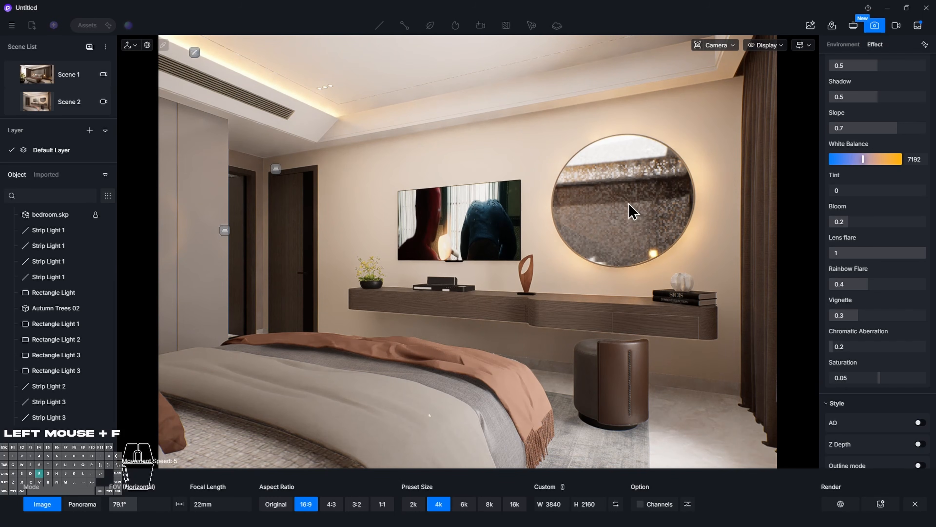
# Narrow the TV wall camera's field of view to 77.1°
pyautogui.click(724, 45)
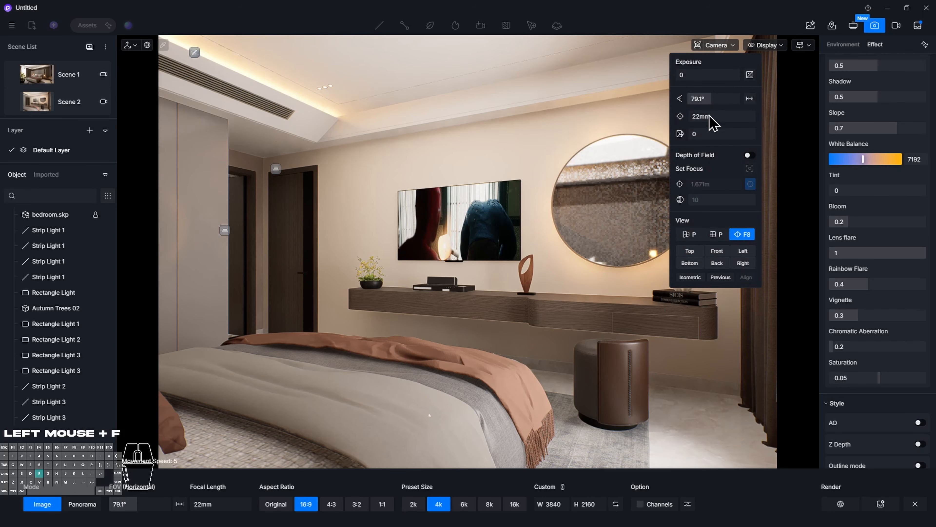
pyautogui.click(715, 103)
pyautogui.moveTo(712, 103); pyautogui.dragTo(711, 103)
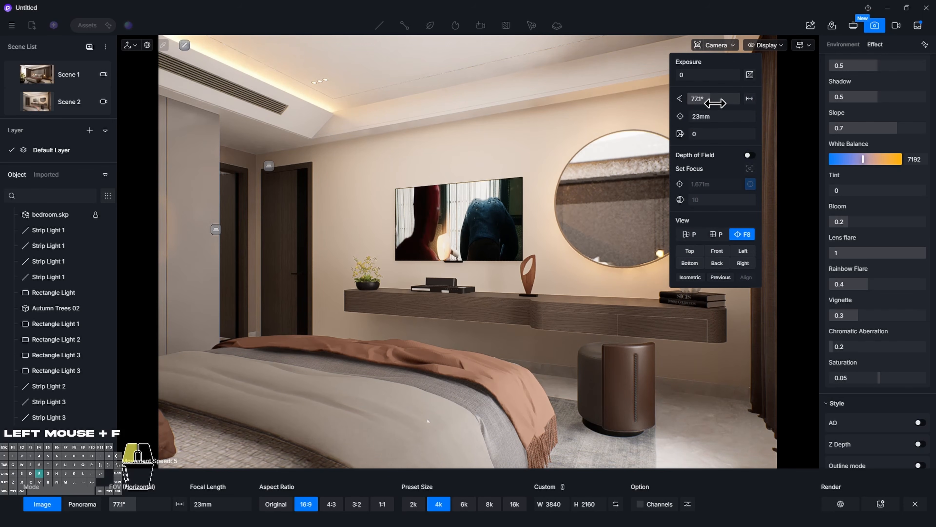
pyautogui.click(435, 382)
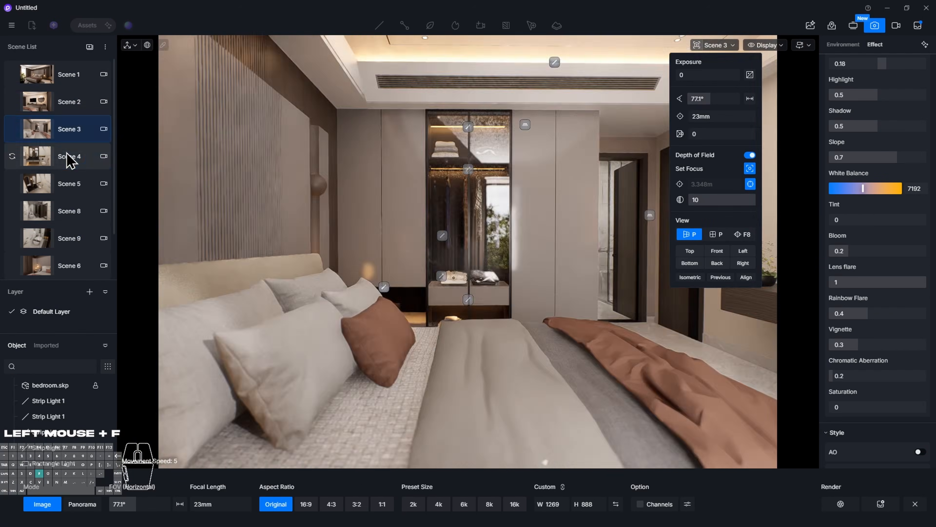
# Arrange the scene list so Scenes 7 and 6 follow Scene 1, and view Scenes 1, 7, 6 and 2
pyautogui.moveTo(69, 211); pyautogui.dragTo(67, 117)
pyautogui.click(67, 84)
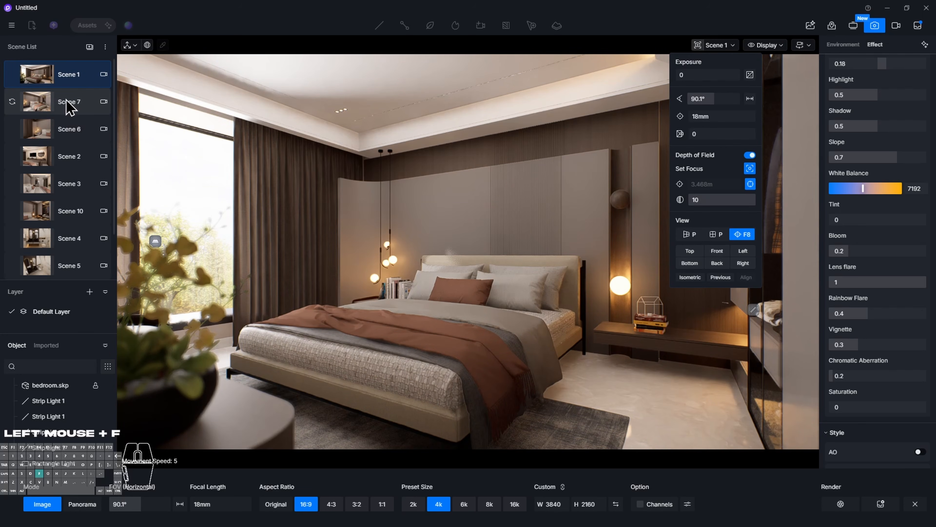
pyautogui.click(66, 103)
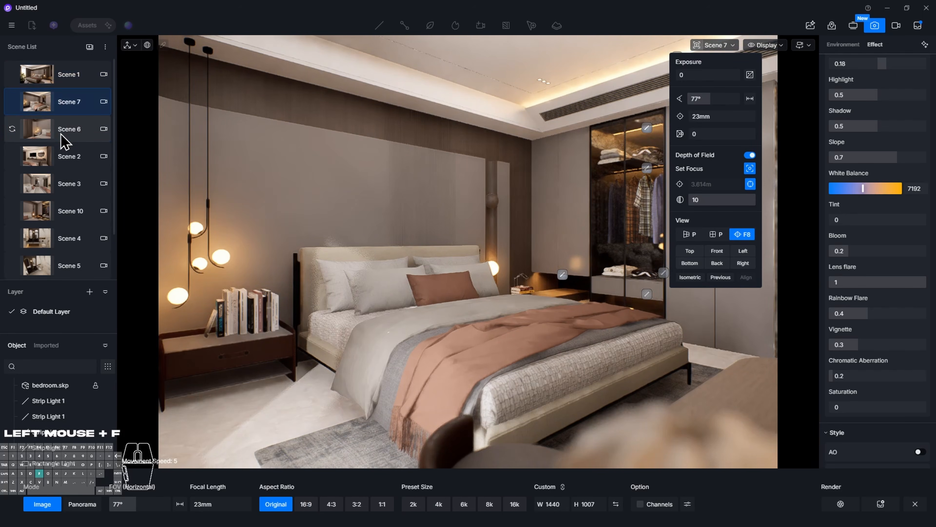
pyautogui.click(63, 137)
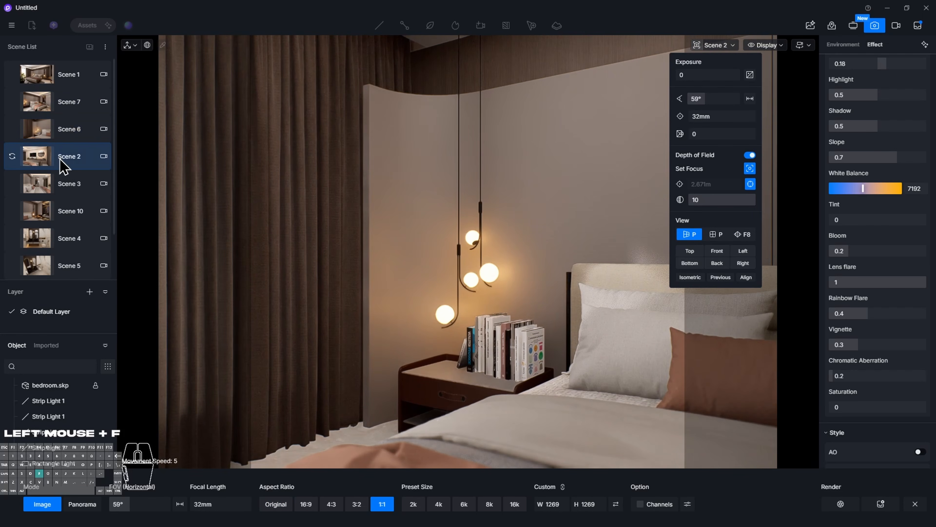
pyautogui.click(61, 160)
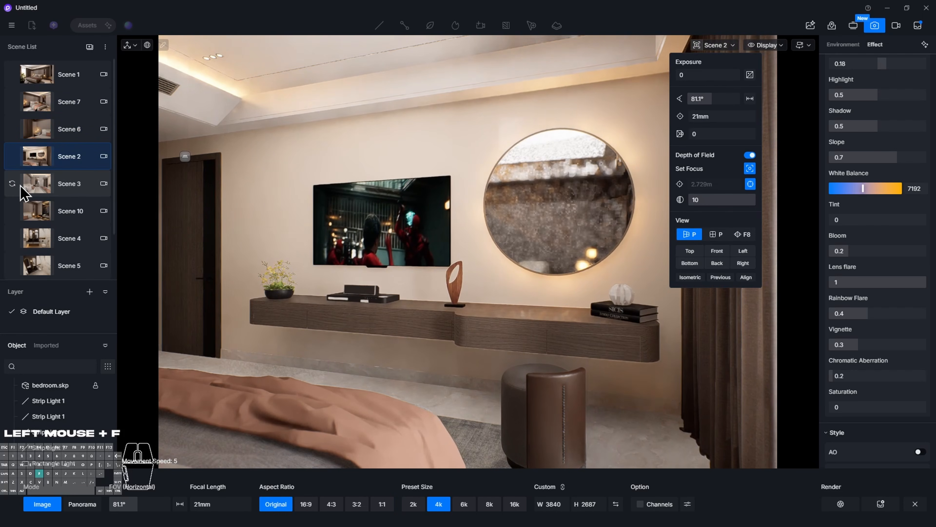
# View the bathroom cameras in Scenes 4 and 5 and return to Scene 1
pyautogui.scroll(-2, 62, 192)
pyautogui.click(62, 188)
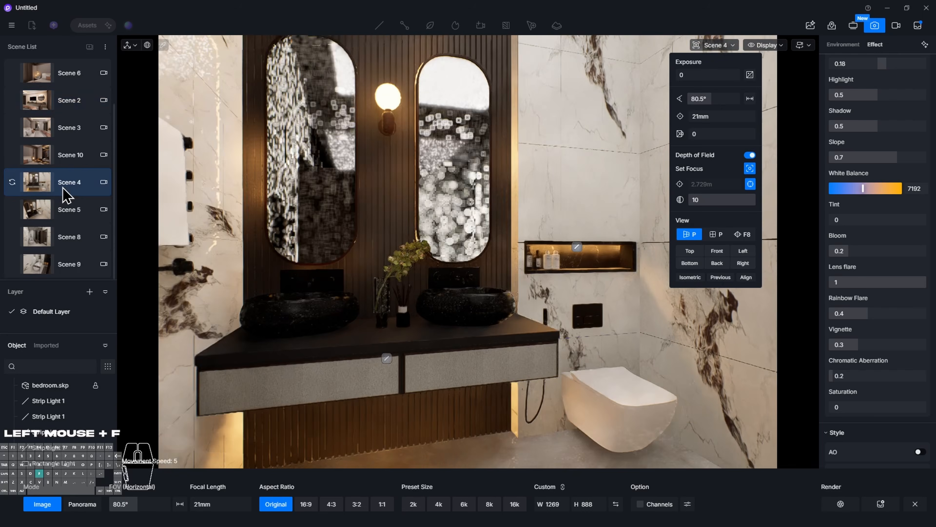
pyautogui.click(75, 209)
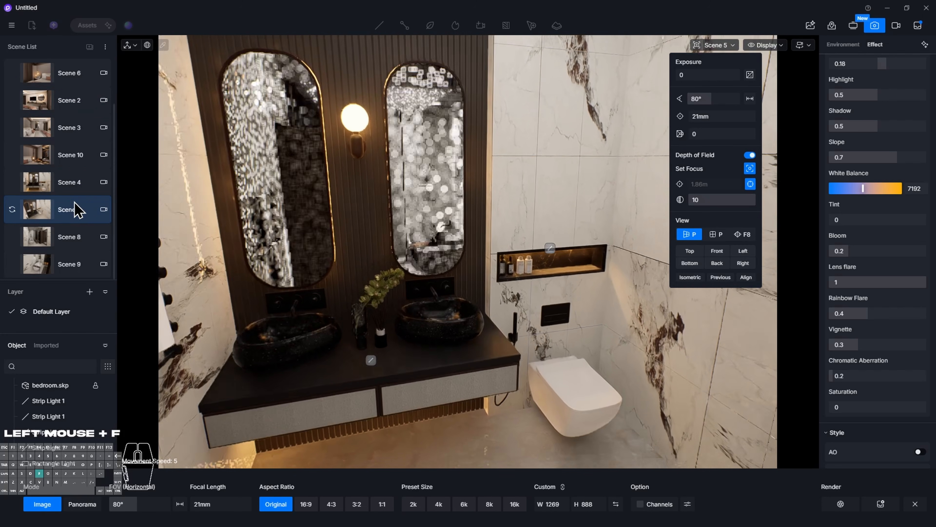
pyautogui.scroll(2, 77, 212)
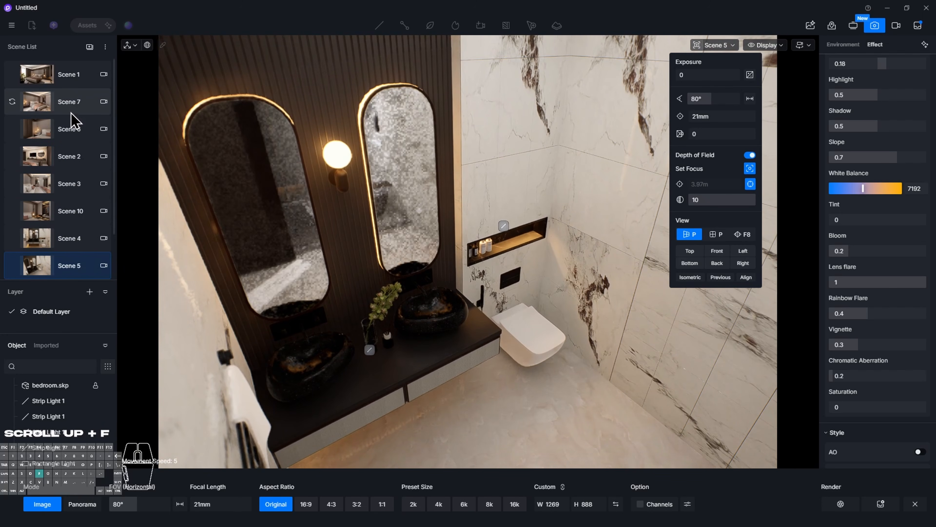
pyautogui.click(75, 85)
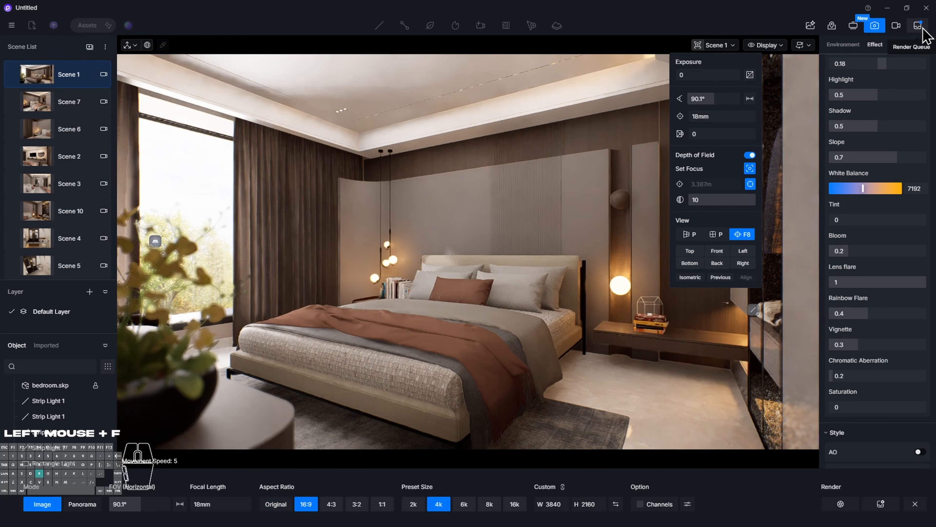
# Select all seven 4K images in the render queue, from Scene 1.png to Image_5.png, and start saving and rendering them
pyautogui.click(922, 29)
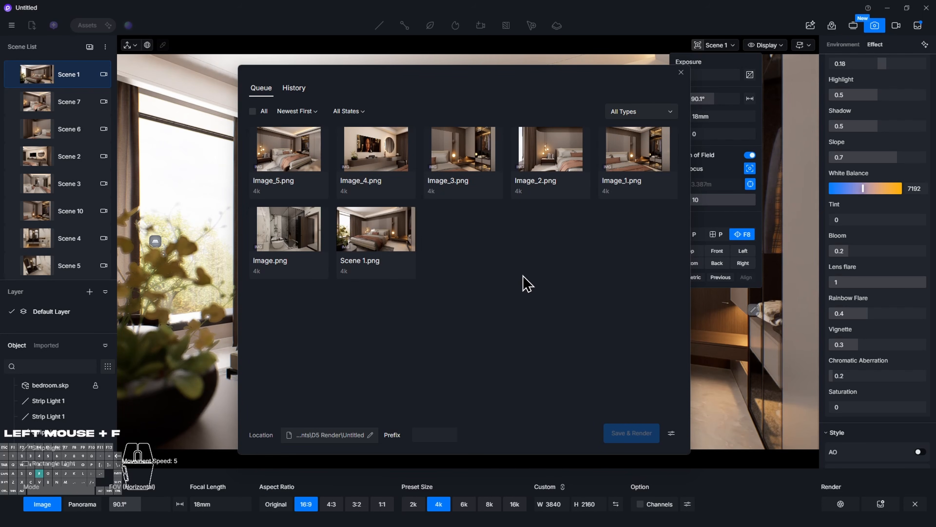
pyautogui.click(390, 255)
pyautogui.click(310, 240)
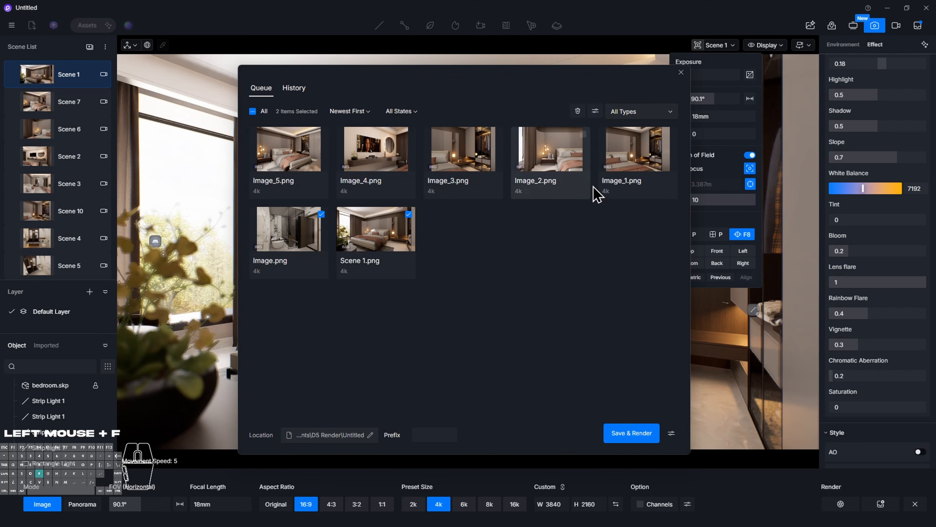
pyautogui.click(621, 174)
pyautogui.click(537, 164)
pyautogui.click(453, 159)
pyautogui.click(341, 158)
pyautogui.click(303, 151)
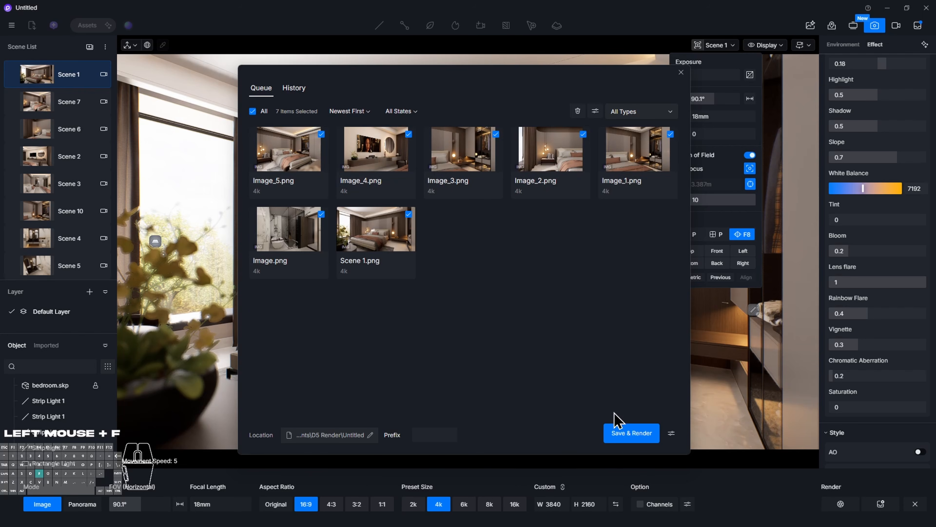
pyautogui.click(631, 432)
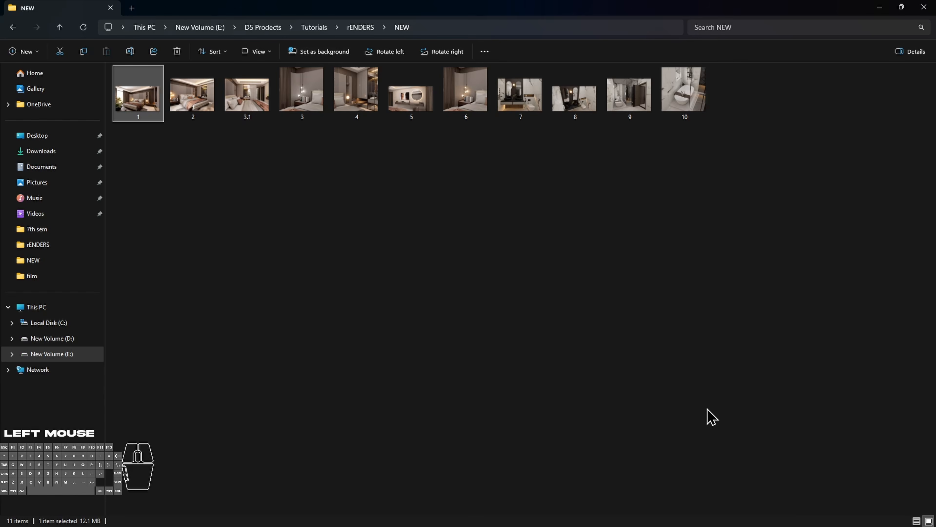
# Open the finished render 1.png from the NEW folder and inspect the headboard, pillows and slatted wall panel up close
pyautogui.press('Return')
pyautogui.scroll(-1, 575, 298)
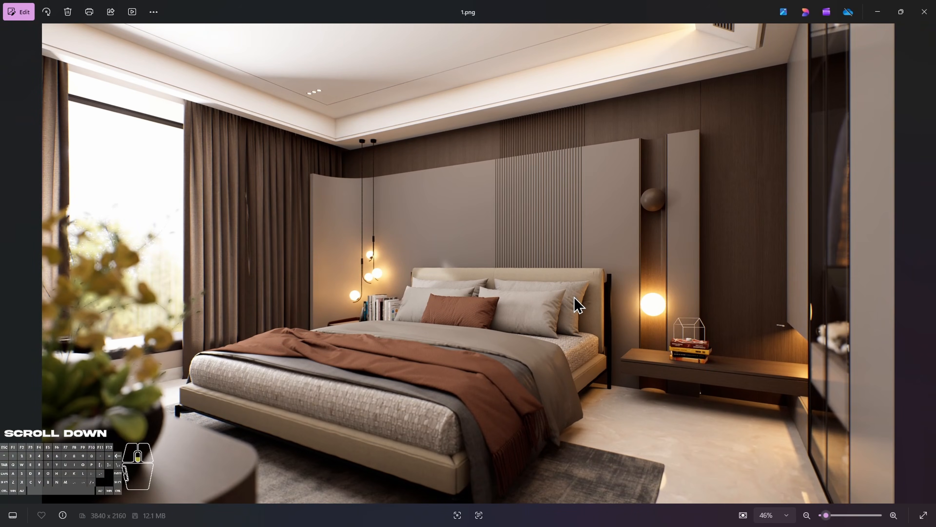
pyautogui.keyDown('ctrl'); pyautogui.scroll(5, 577, 306); pyautogui.keyUp('ctrl')
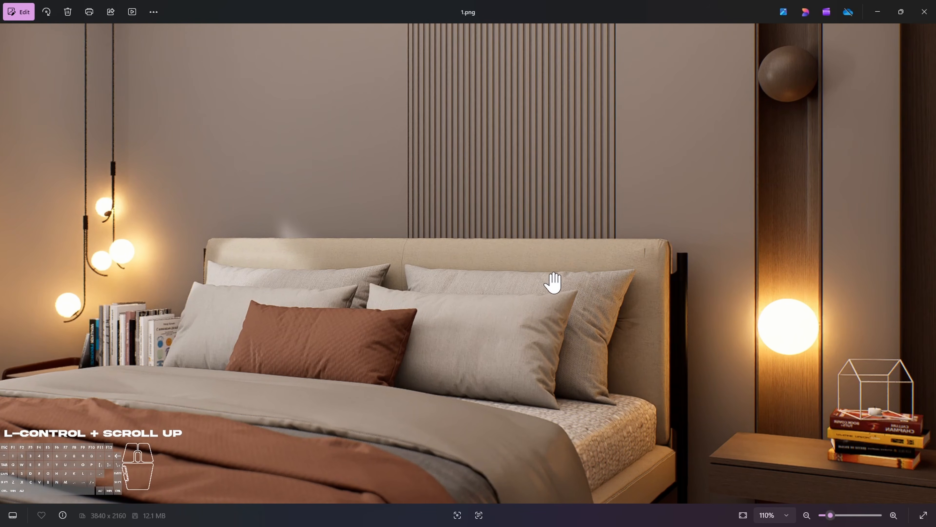
pyautogui.moveTo(552, 280); pyautogui.dragTo(489, 331)
pyautogui.keyDown('ctrl'); pyautogui.scroll(2, 490, 334); pyautogui.keyUp('ctrl')
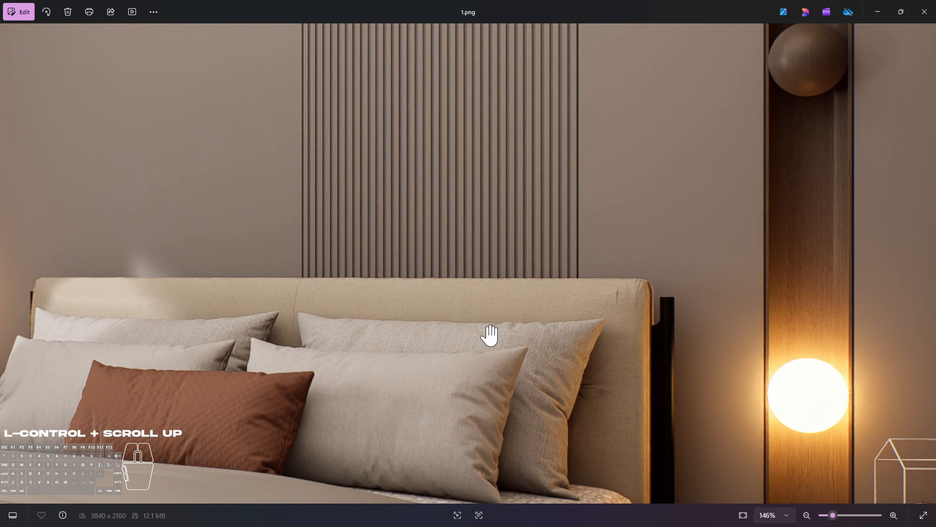
pyautogui.keyDown('ctrl'); pyautogui.scroll(-7, 490, 333); pyautogui.keyUp('ctrl')
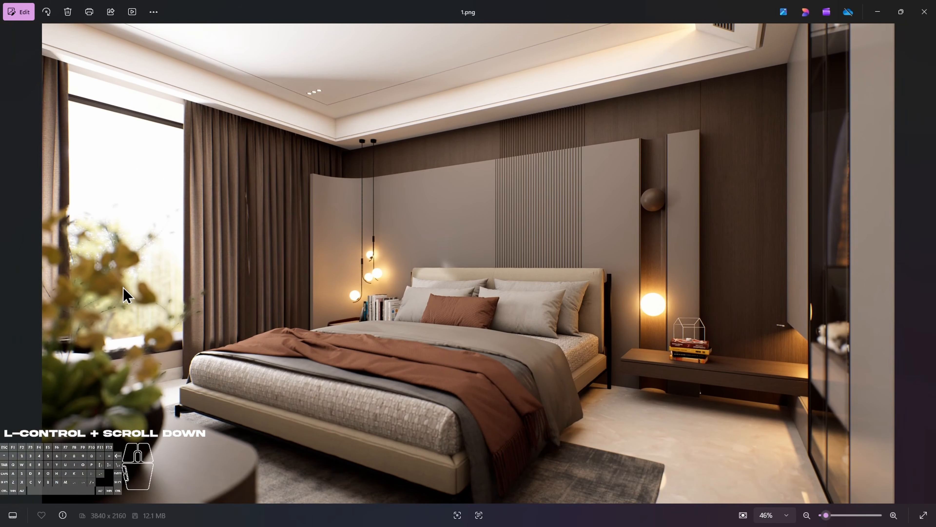
# Look through the remaining bedroom, TV wall and bathroom renders, from 2.png to 10.png
pyautogui.press('Right')
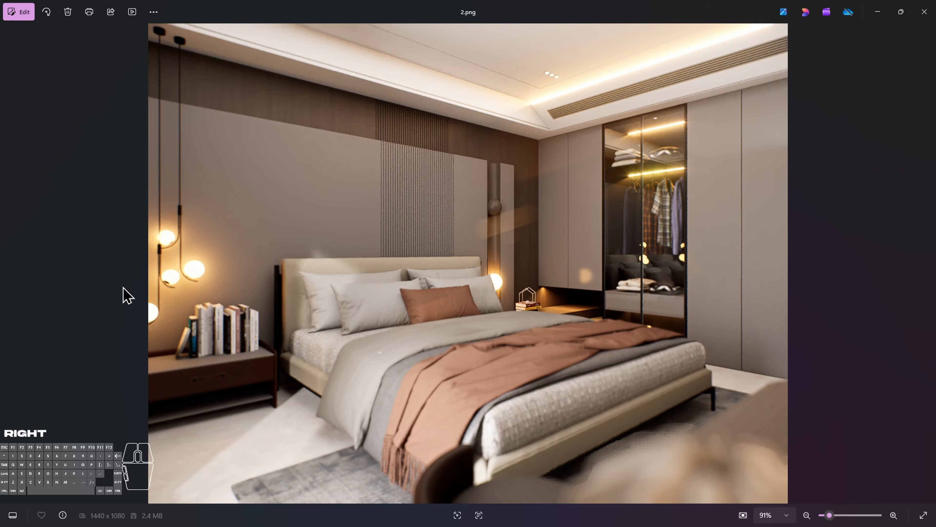
pyautogui.press('Right')
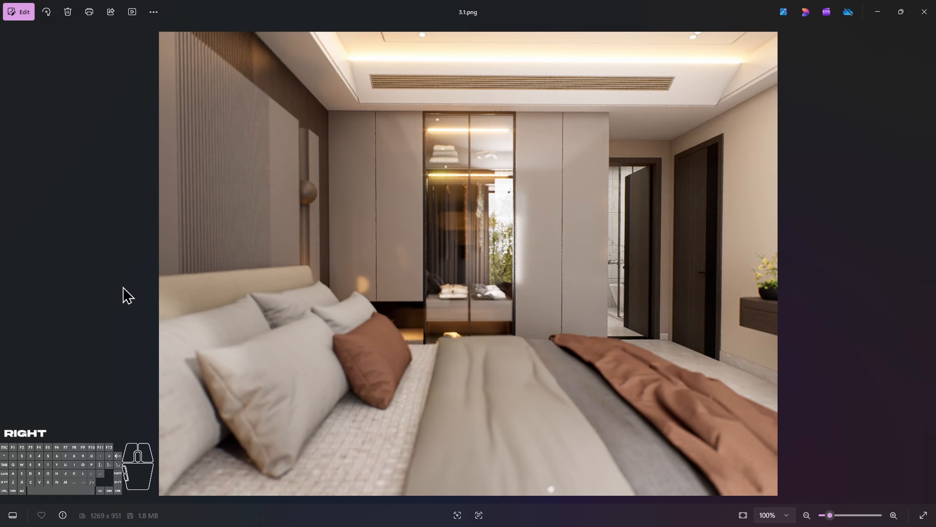
pyautogui.press('Right')
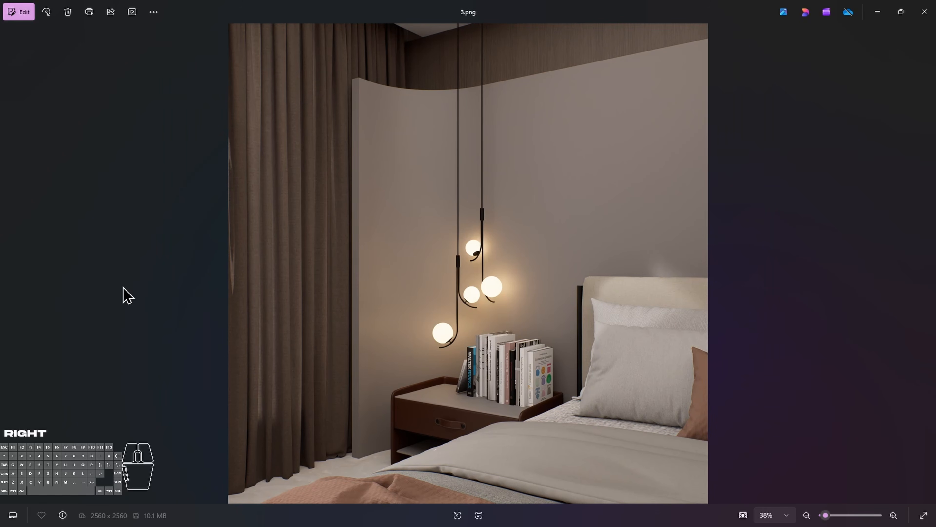
pyautogui.press('Right')
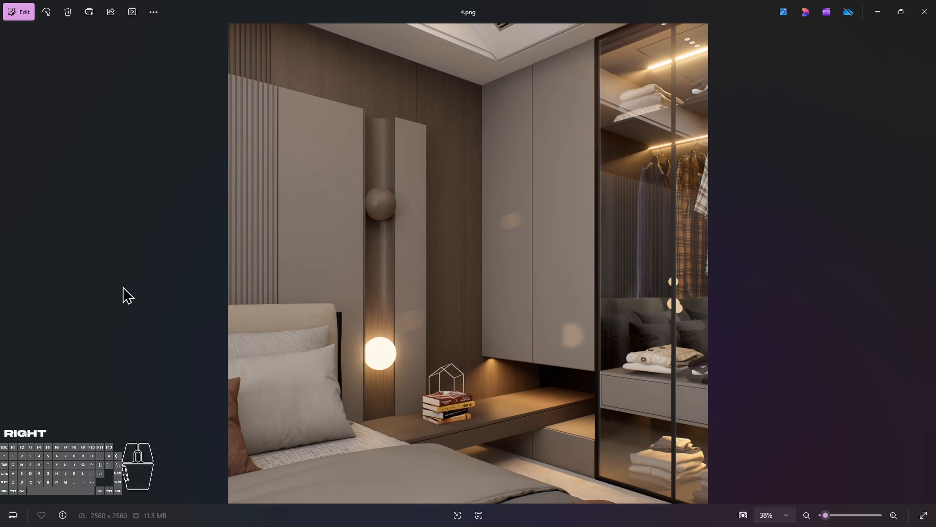
pyautogui.press('Right')
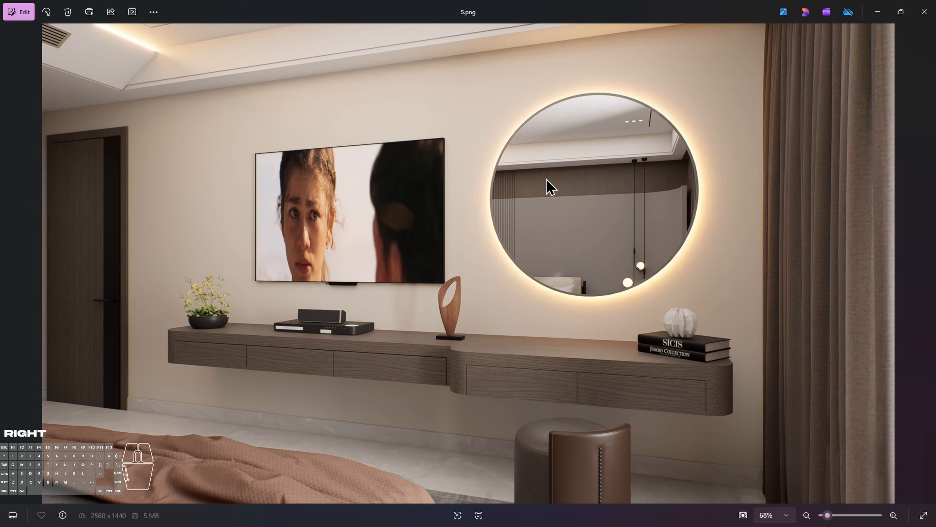
pyautogui.press('Right')
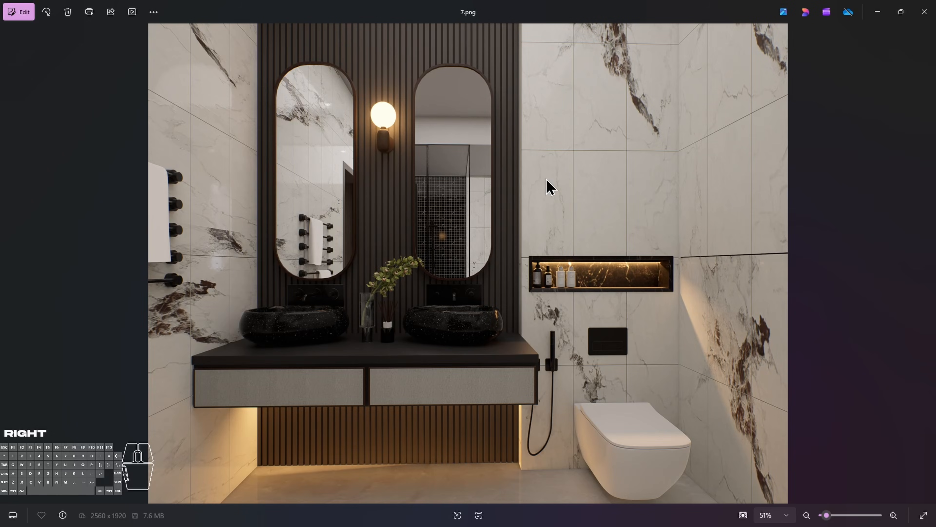
pyautogui.press('Right')
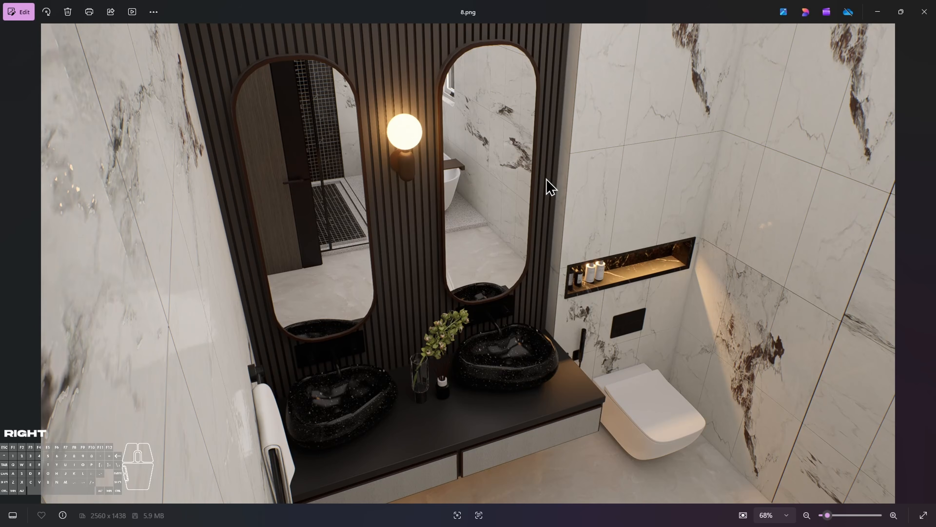
pyautogui.press('Right')
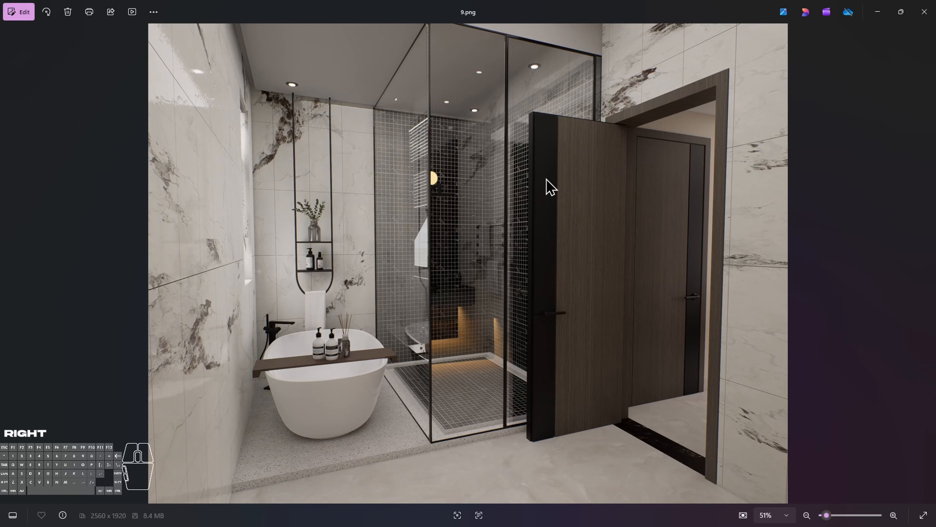
pyautogui.press('Right')
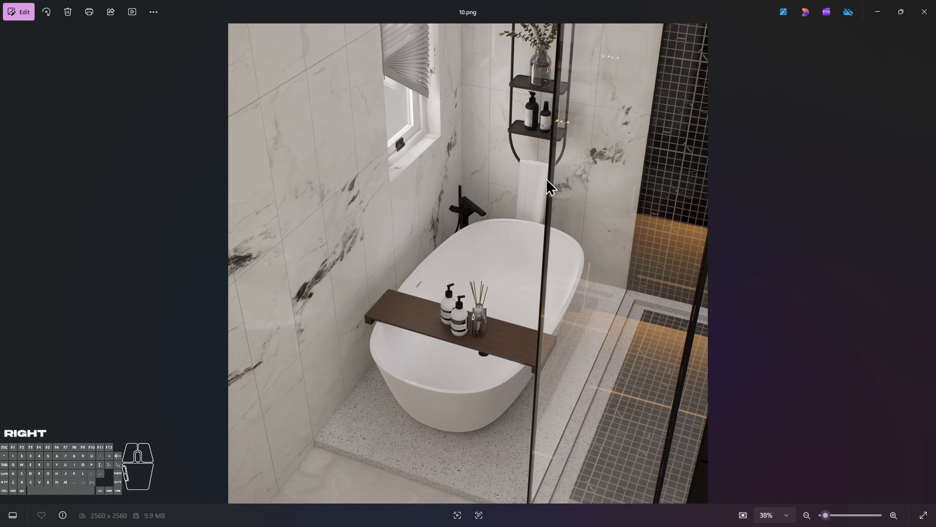
# Go back through the renders from 10.png to the bedroom view in 2.png
pyautogui.press('Left')
pyautogui.press('Left')
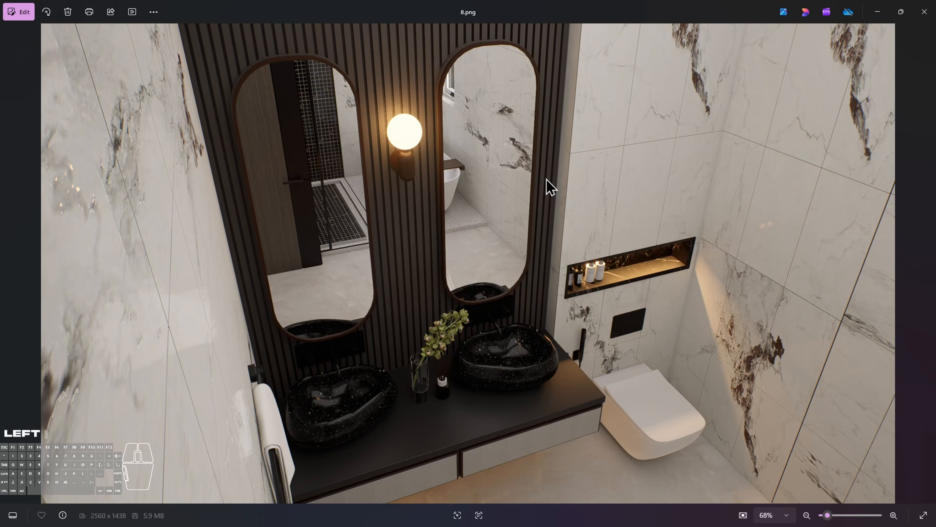
pyautogui.press('Left')
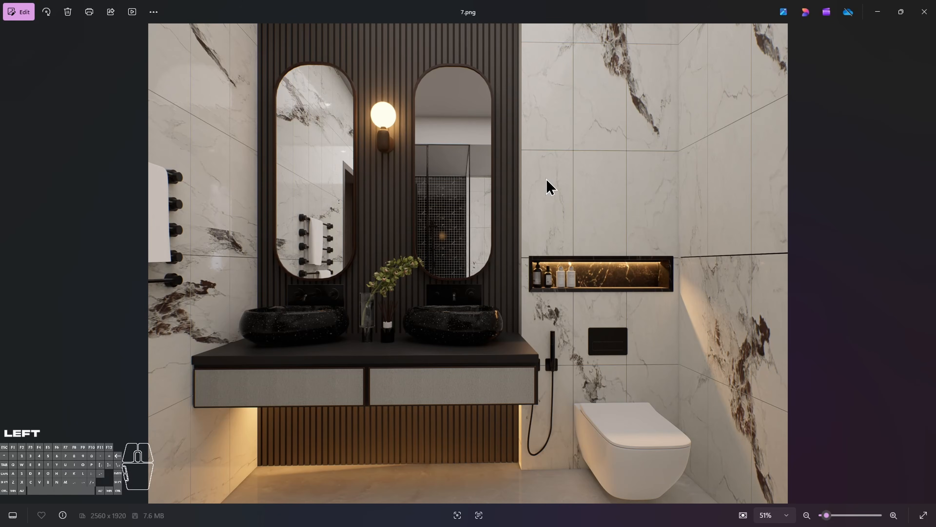
pyautogui.press('Left')
pyautogui.press('Left')
pyautogui.press('Left')
pyautogui.press('Left')
pyautogui.press('Left')
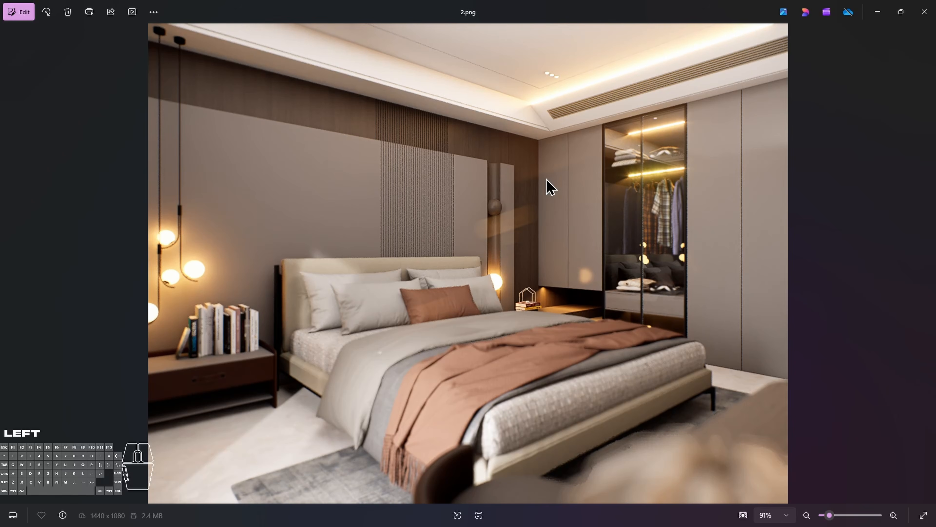
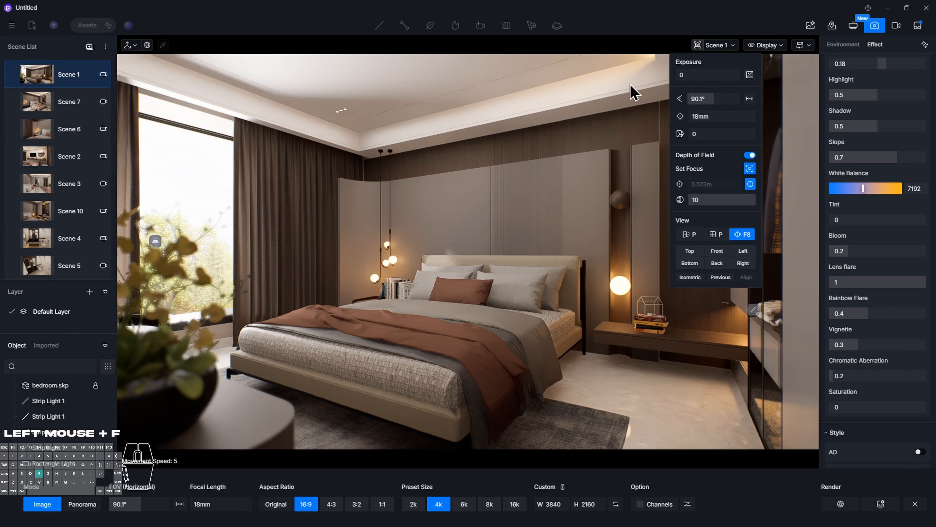
# Switch to video creation and add the current bedroom view as the first shot of Clip 1
pyautogui.click(896, 27)
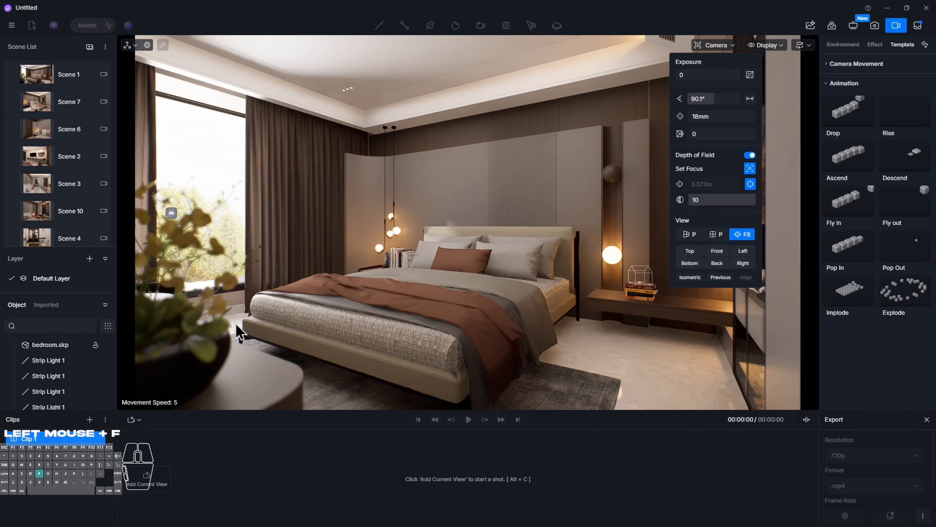
pyautogui.hotkey('alt', 'Tab')
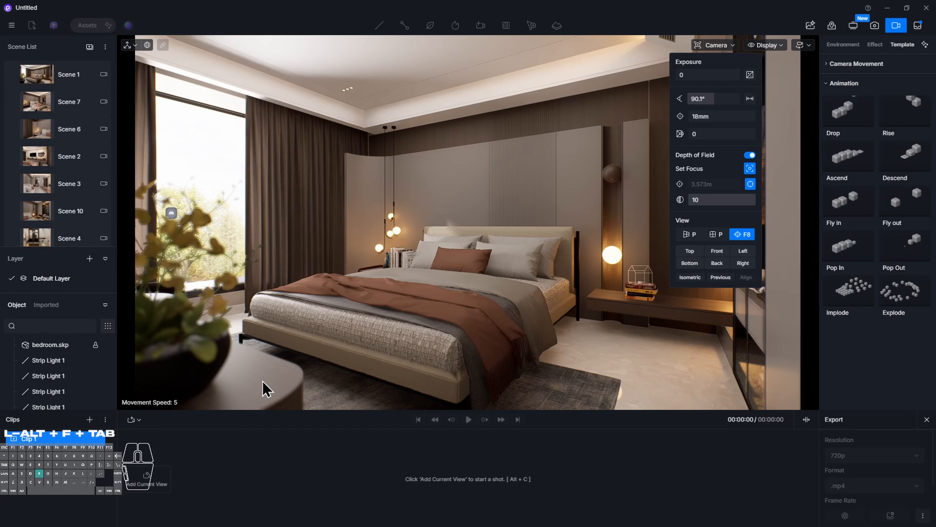
pyautogui.click(155, 483)
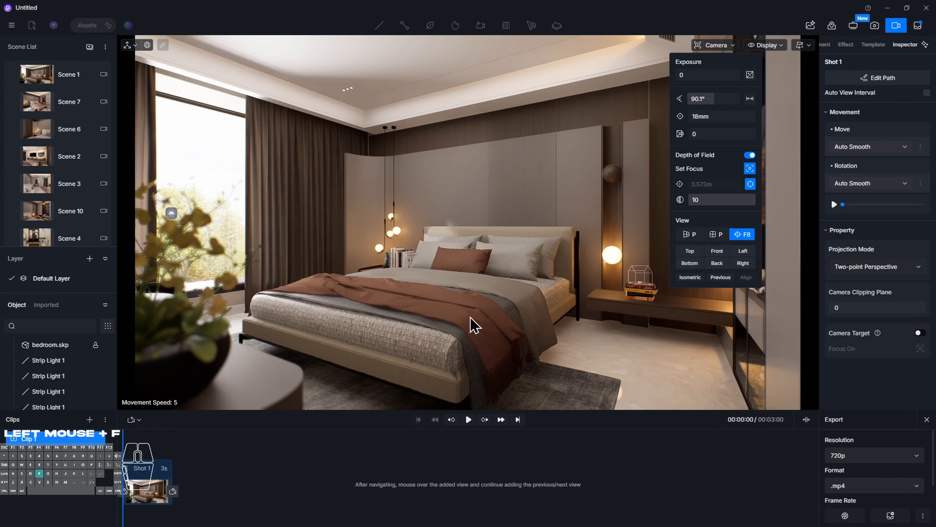
# Frame the bedside globe lamp and stacked books up close and add that camera position as the shot's second view
pyautogui.moveTo(491, 314); pyautogui.dragTo(474, 318)
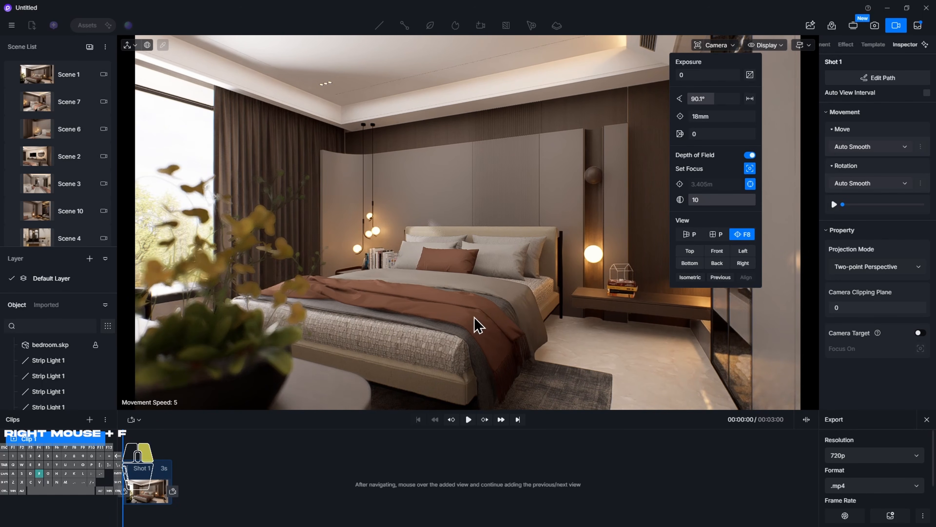
pyautogui.moveTo(474, 318); pyautogui.dragTo(547, 318, button='right')
pyautogui.press('w')
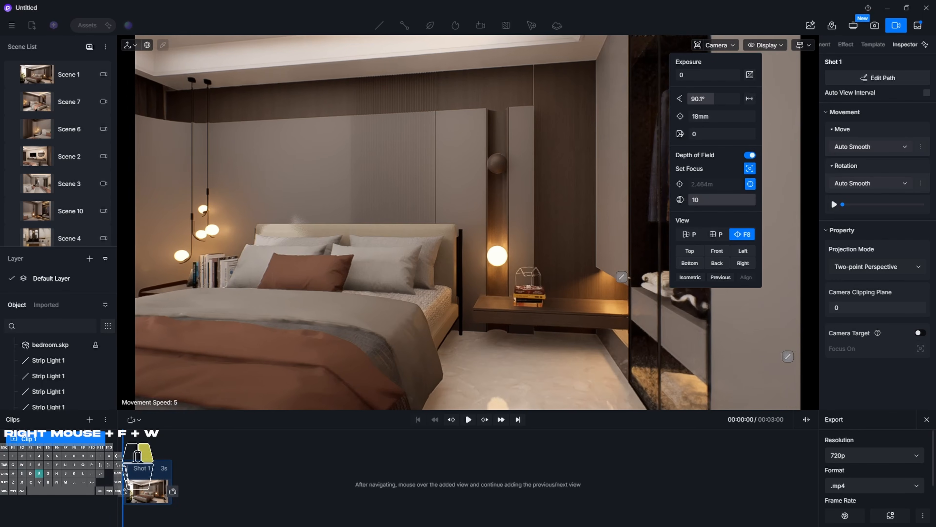
pyautogui.press('w')
pyautogui.moveTo(412, 289); pyautogui.dragTo(436, 290, button='right')
pyautogui.press('w')
pyautogui.press('s')
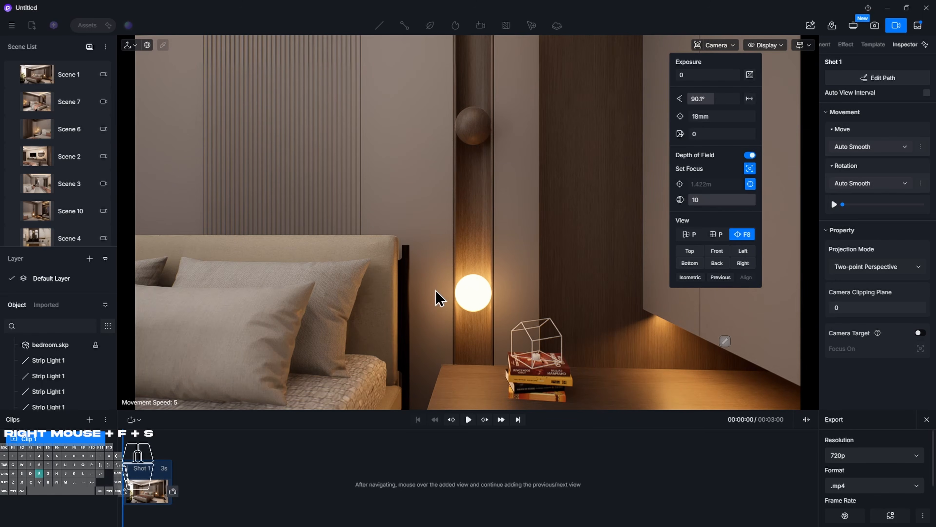
pyautogui.moveTo(168, 494)
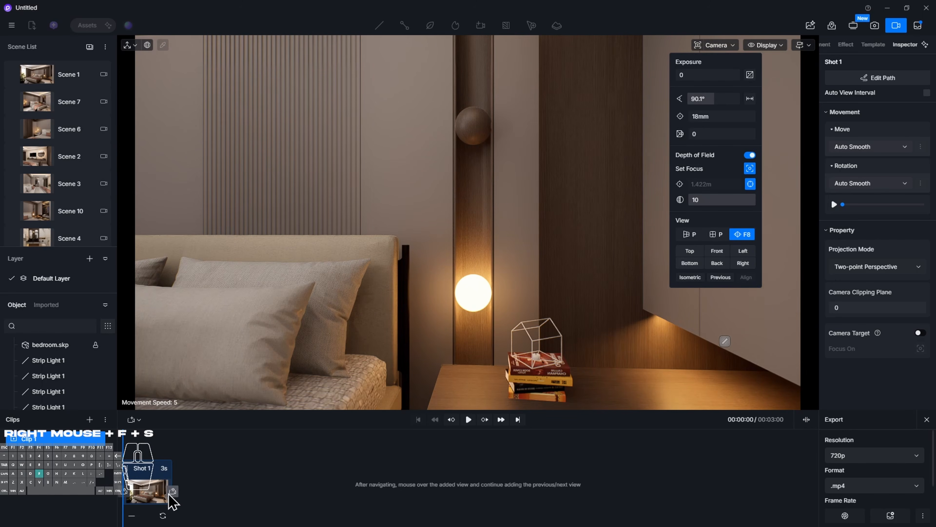
pyautogui.click(176, 489)
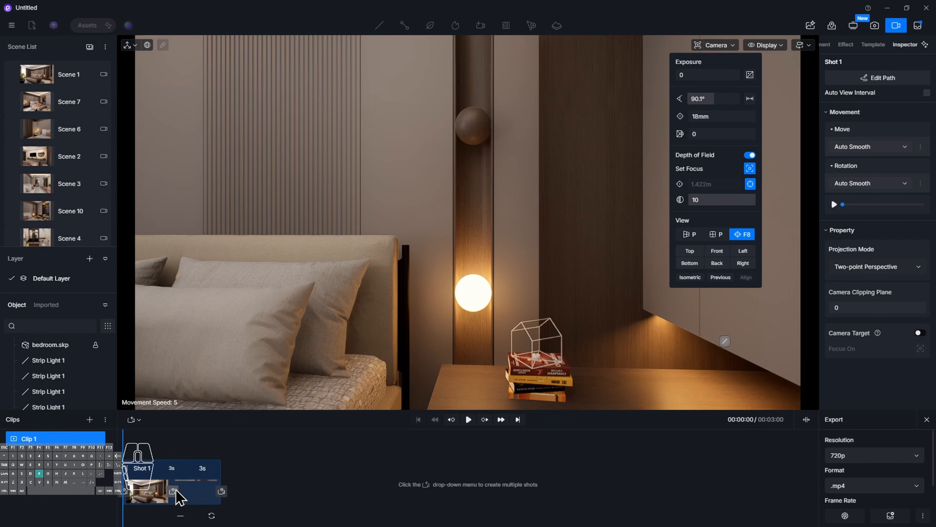
# Compare the shot's two views and preview the camera movement between them from the first view
pyautogui.click(153, 496)
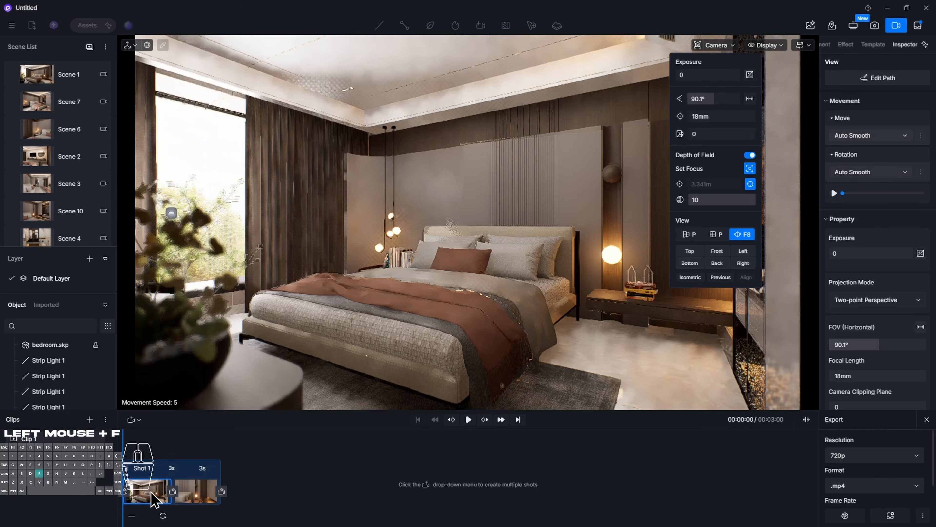
pyautogui.click(199, 495)
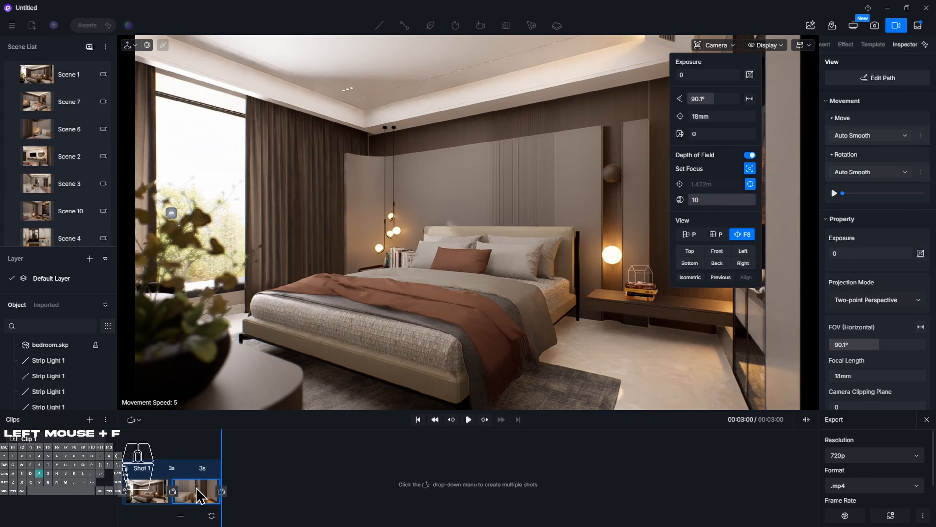
pyautogui.click(140, 496)
pyautogui.press('space')
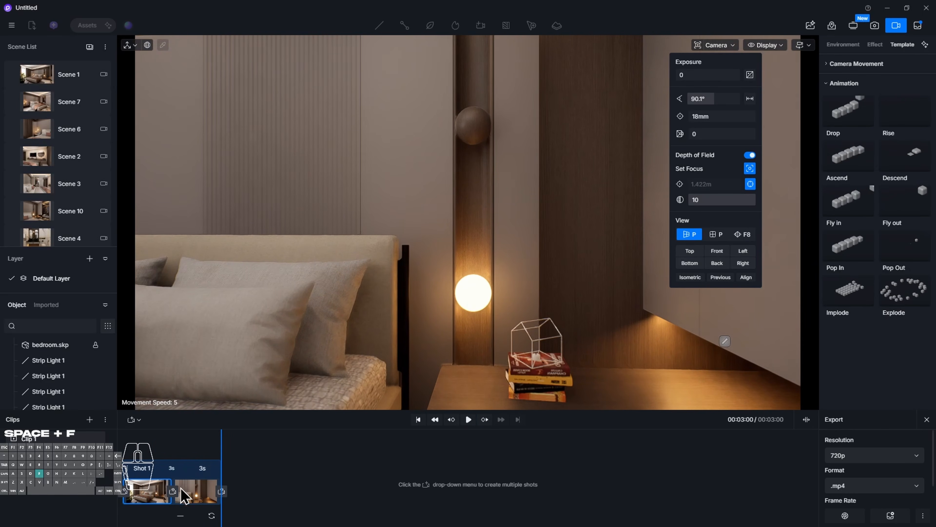
# Reposition the camera in the entrance doorway looking into the bedroom and update the shot's first view with it
pyautogui.click(152, 495)
pyautogui.moveTo(404, 281); pyautogui.dragTo(320, 281, button='right')
pyautogui.press('s')
pyautogui.press('d')
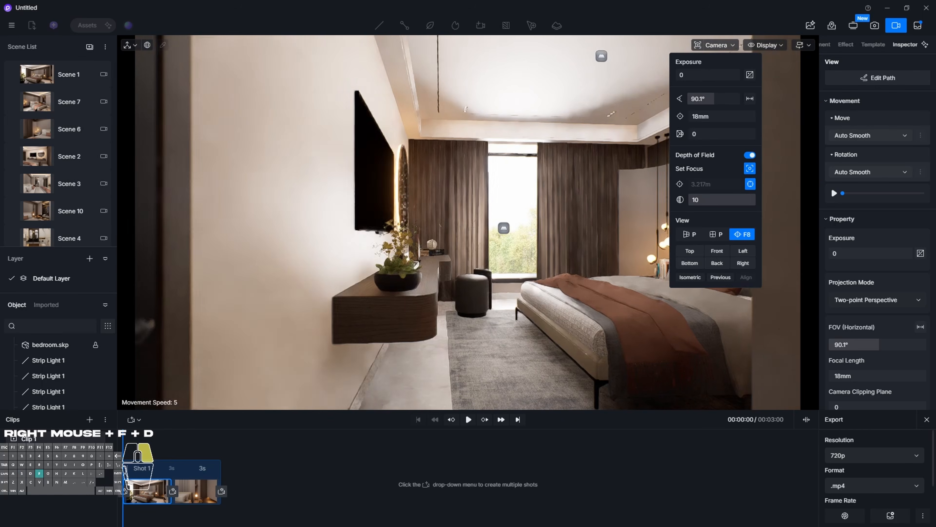
pyautogui.press('s')
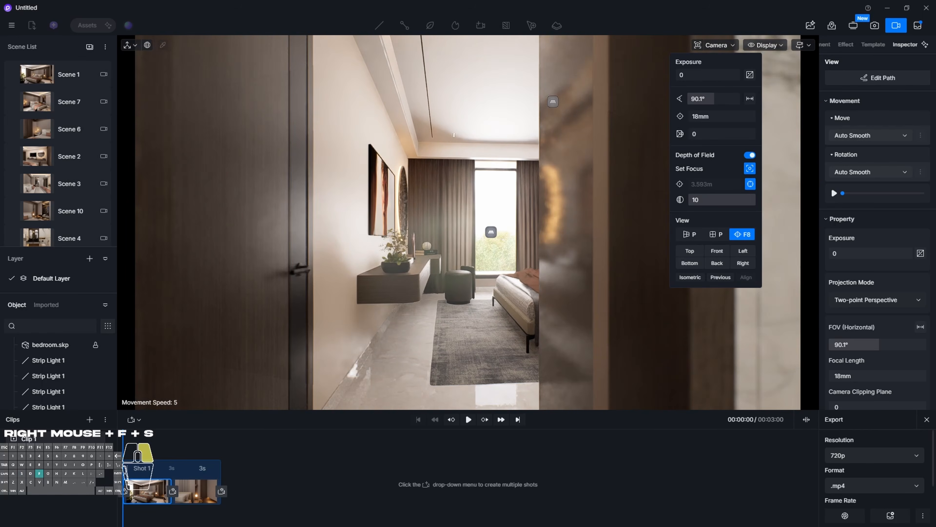
pyautogui.press('w')
pyautogui.moveTo(321, 281); pyautogui.dragTo(311, 293, button='right')
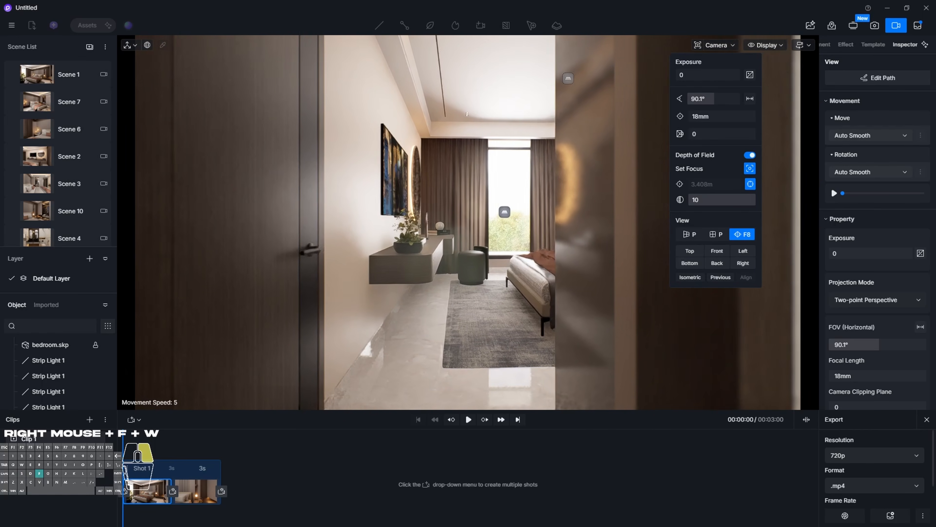
pyautogui.press('w')
pyautogui.press('q')
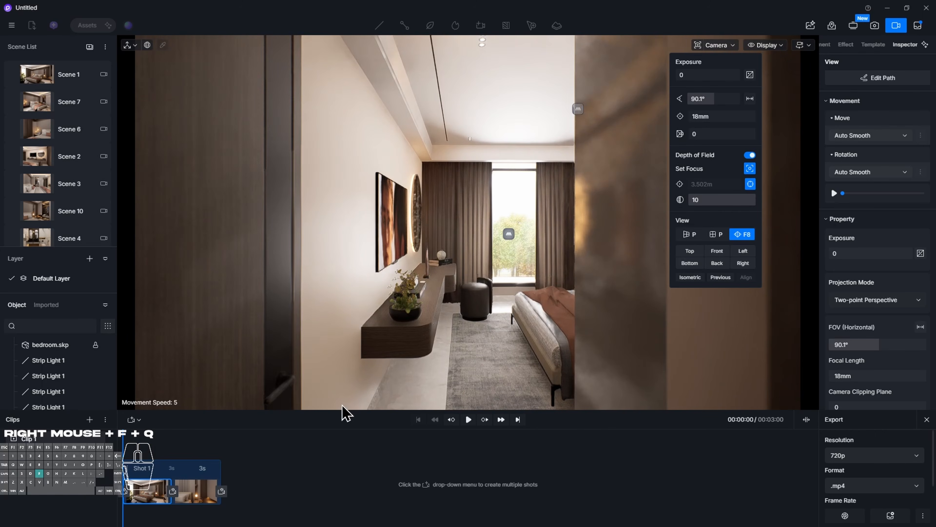
pyautogui.press('e')
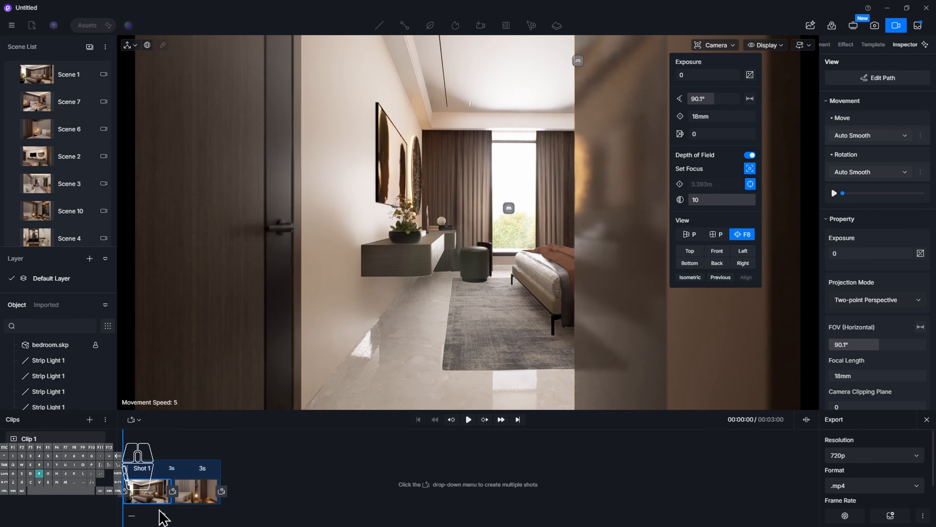
pyautogui.click(163, 516)
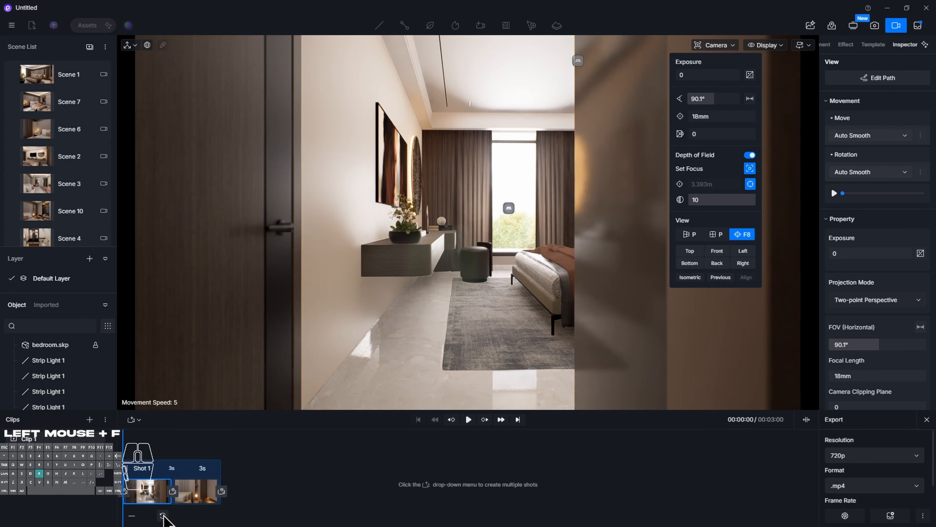
# Move the camera forward to the vanity corner with the round mirror and window, and update the second view with it
pyautogui.moveTo(491, 295); pyautogui.dragTo(449, 250, button='right')
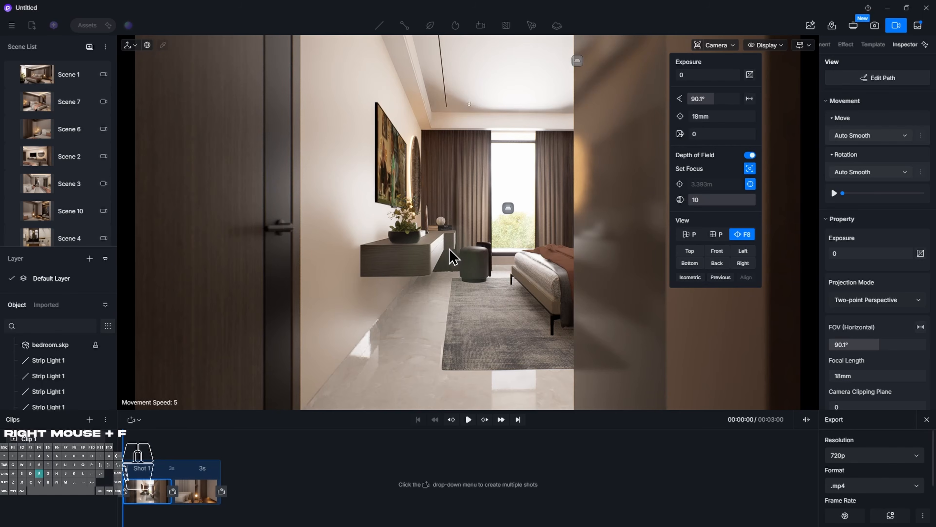
pyautogui.moveTo(430, 310); pyautogui.dragTo(430, 320, button='right')
pyautogui.press('w')
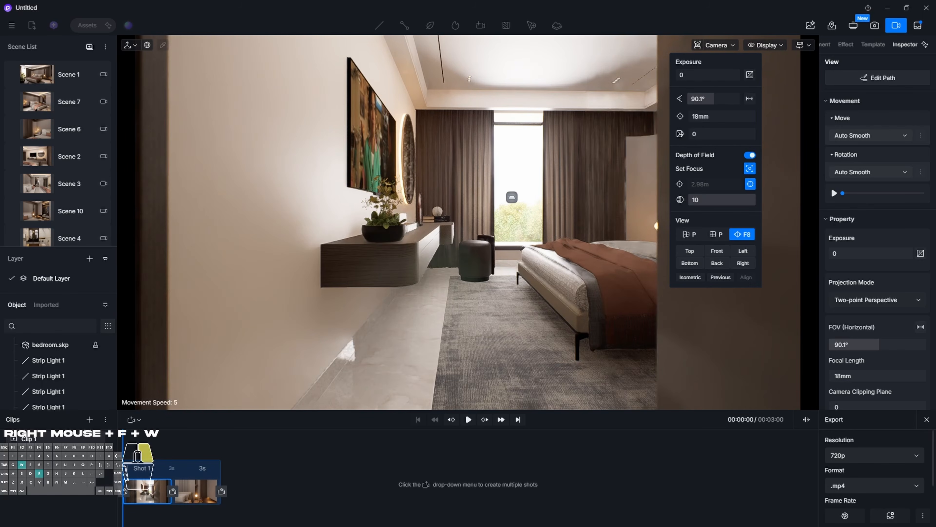
pyautogui.press('q')
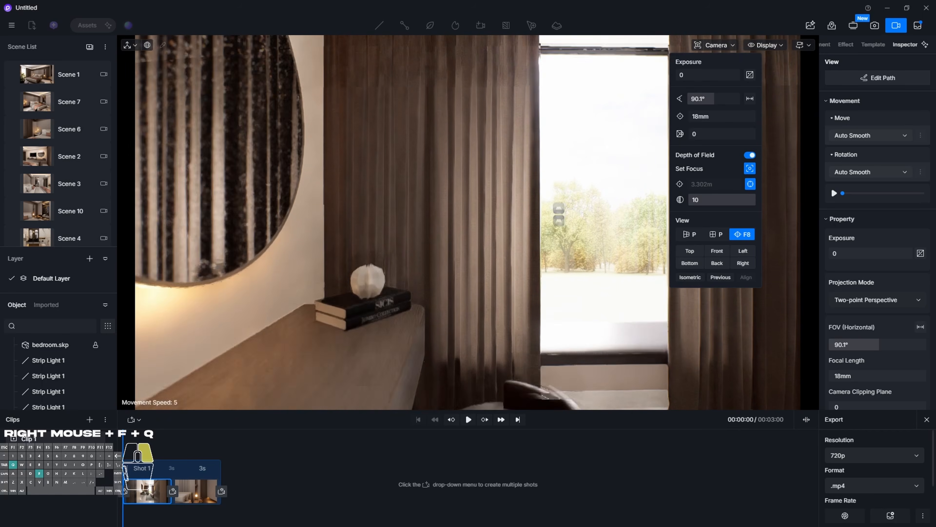
pyautogui.press('e')
pyautogui.press('q')
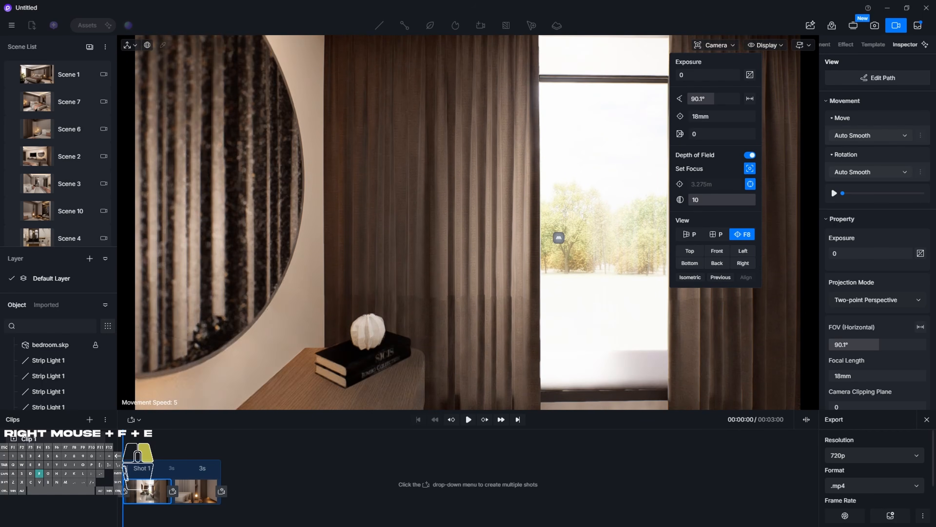
pyautogui.press('q')
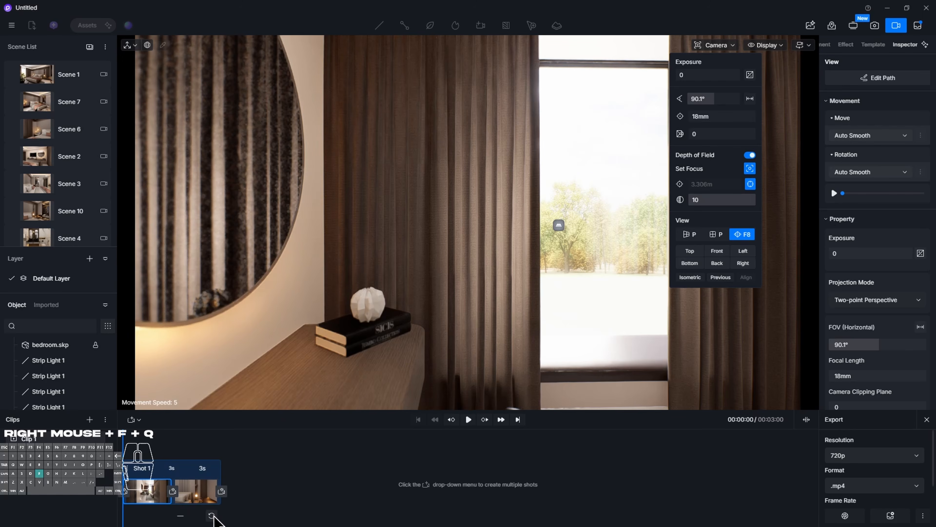
pyautogui.click(212, 515)
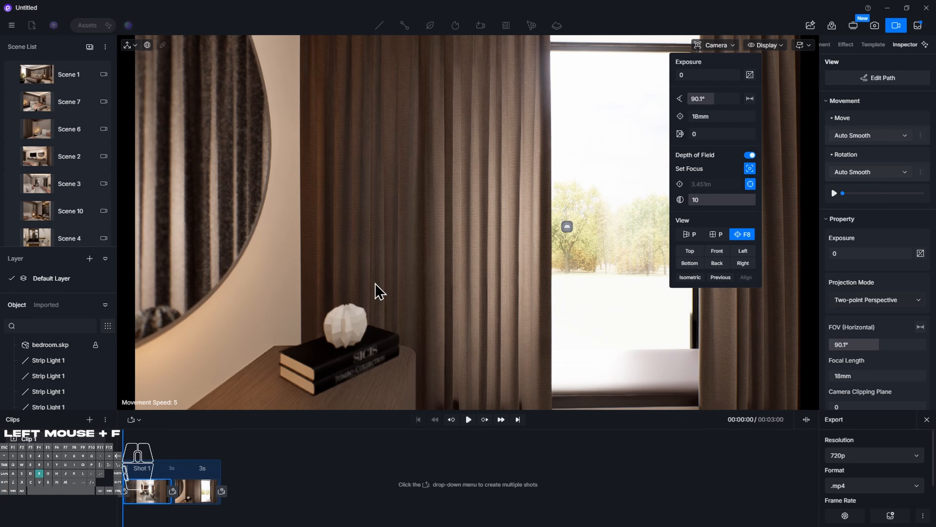
# Add a close view of the pendant lights at the end of the shot and remove the window-corner view before it
pyautogui.moveTo(386, 277); pyautogui.dragTo(385, 277)
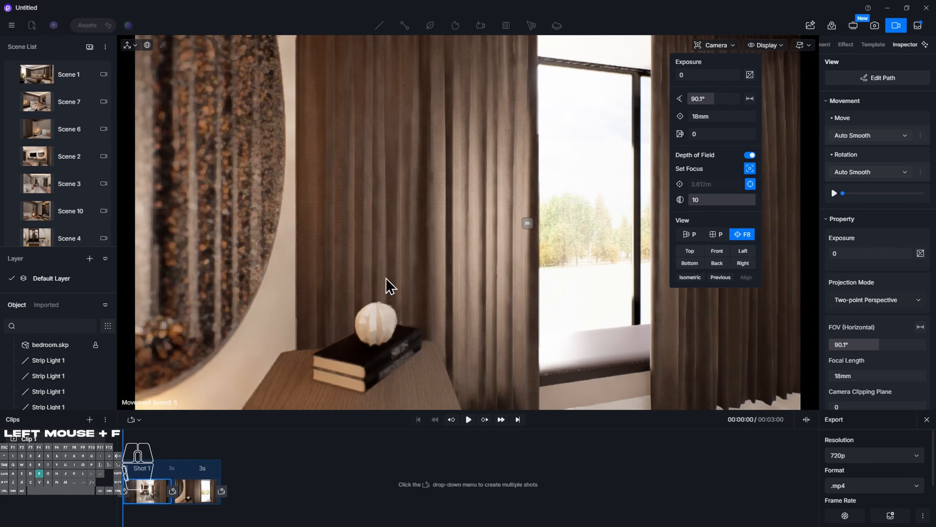
pyautogui.moveTo(385, 277); pyautogui.dragTo(577, 272, button='right')
pyautogui.press('w')
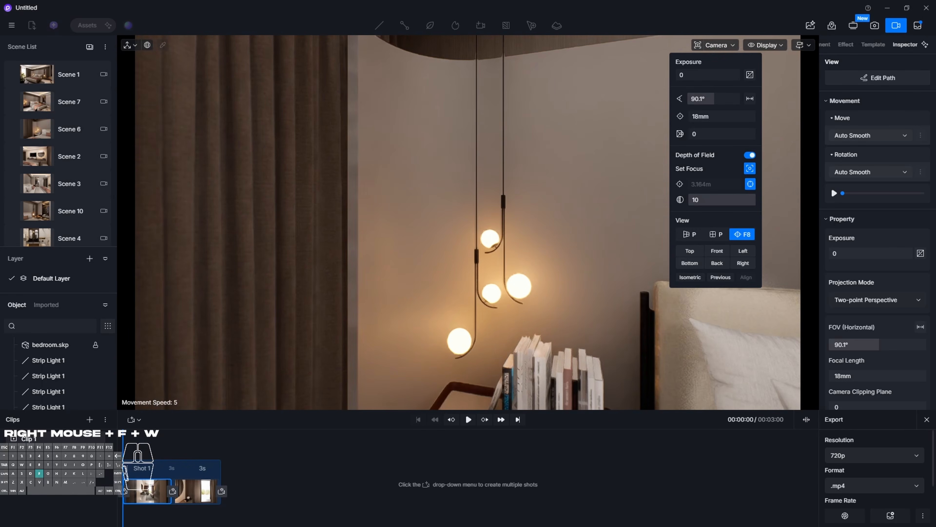
pyautogui.click(223, 492)
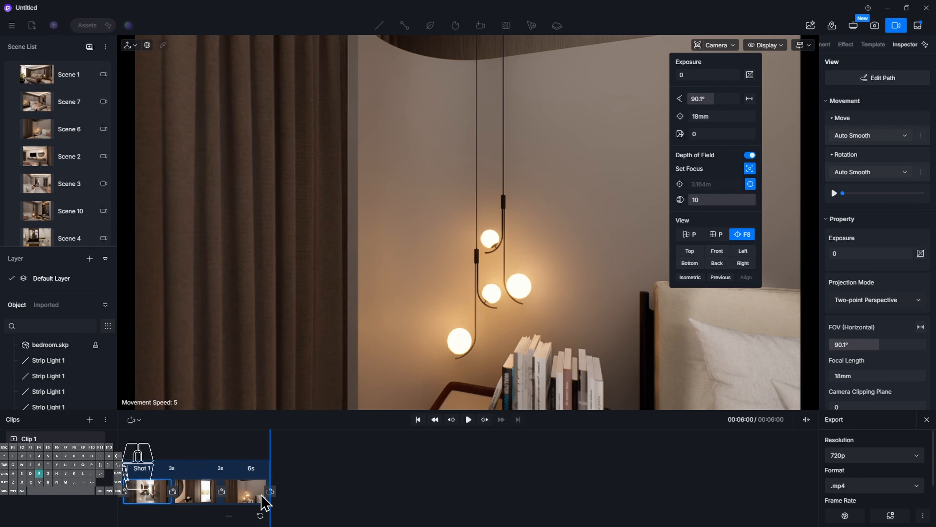
pyautogui.hotkey('ctrl', 'z')
pyautogui.click(229, 515)
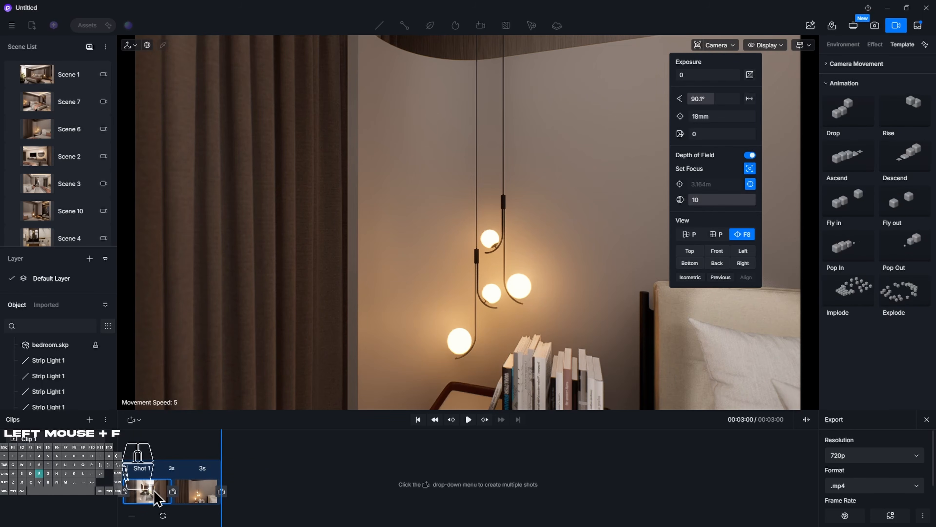
# Play the shot from the doorway view to the pendant lights to check the camera movement
pyautogui.click(147, 492)
pyautogui.press('space')
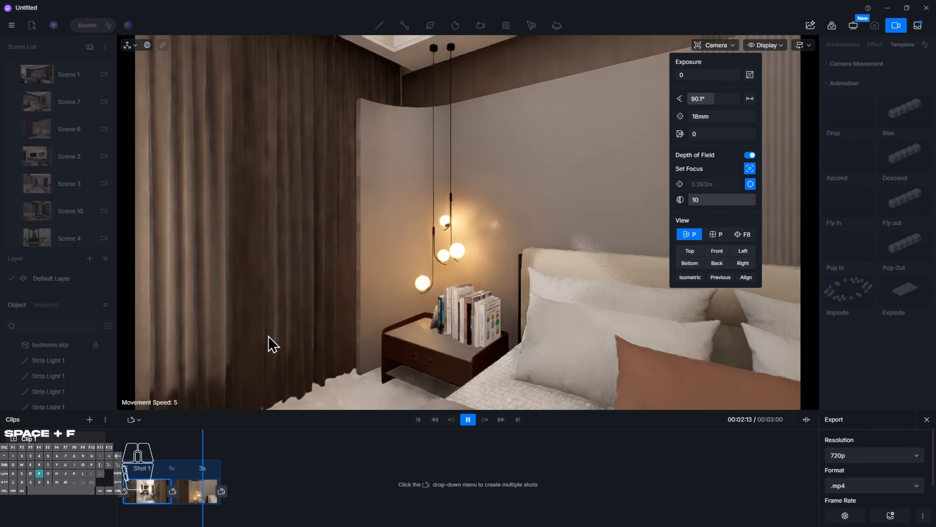
# Advance the camera from the doorway to the curtains and window, update the second view with that framing, and preview the shot
pyautogui.click(160, 492)
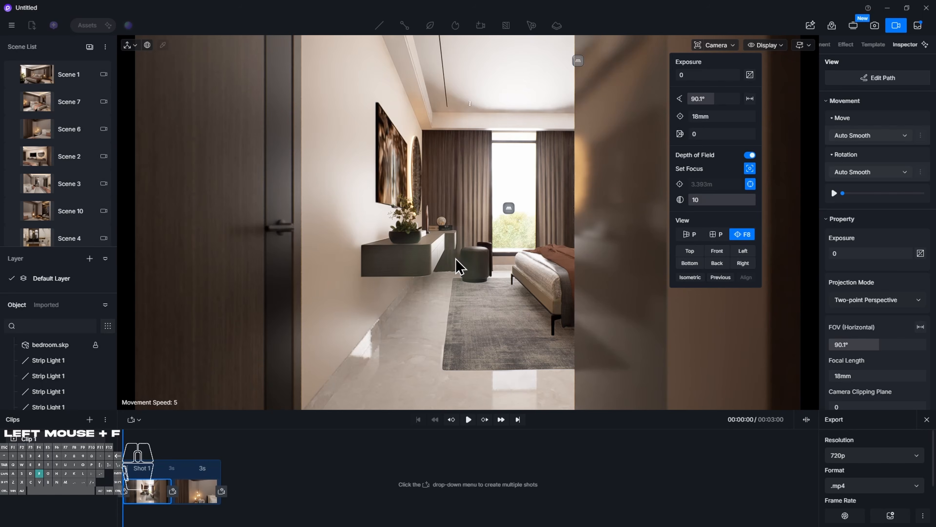
pyautogui.press('w')
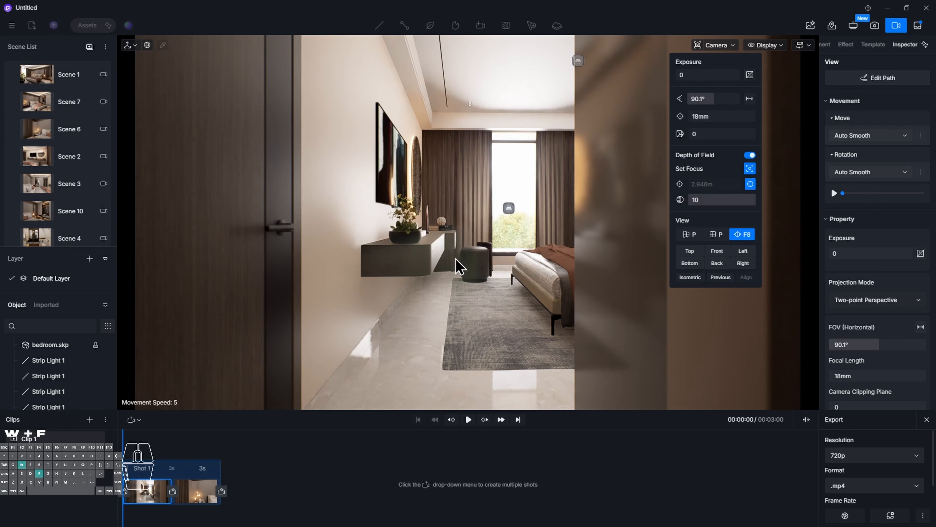
pyautogui.press('q')
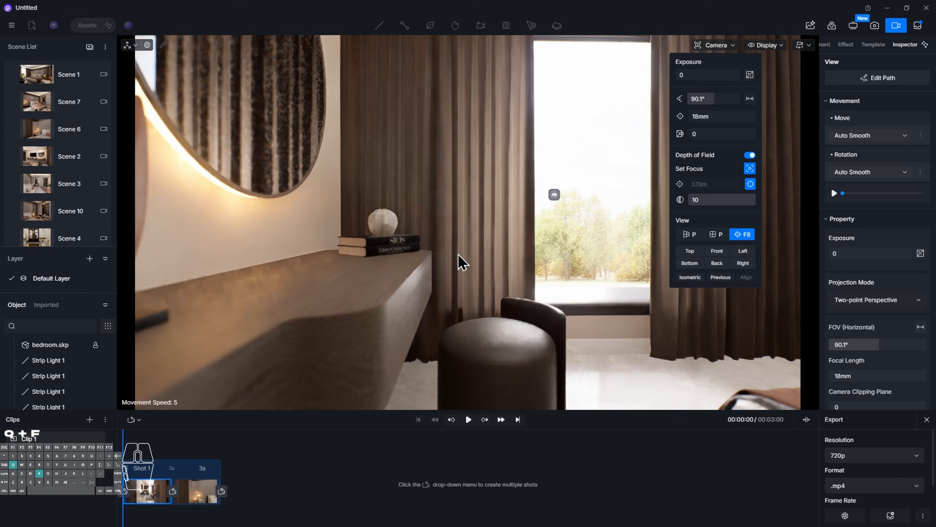
pyautogui.press('w')
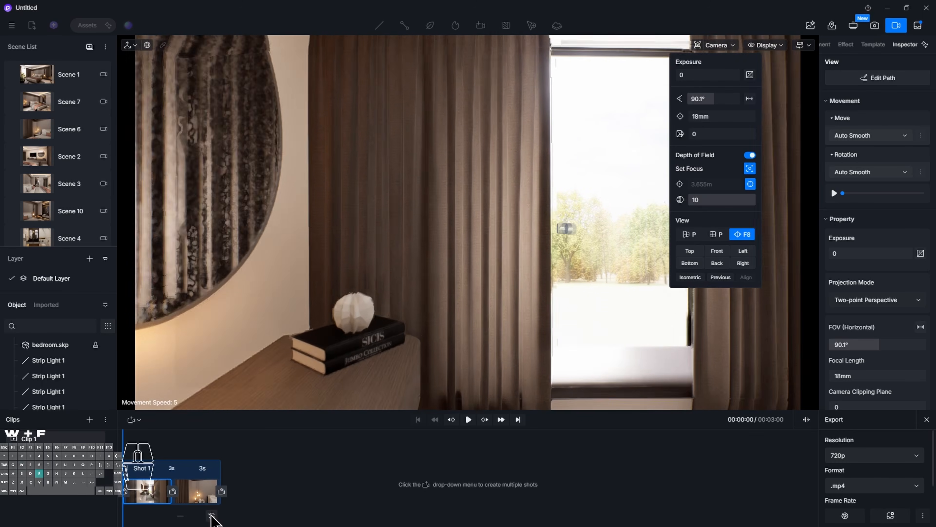
pyautogui.click(212, 515)
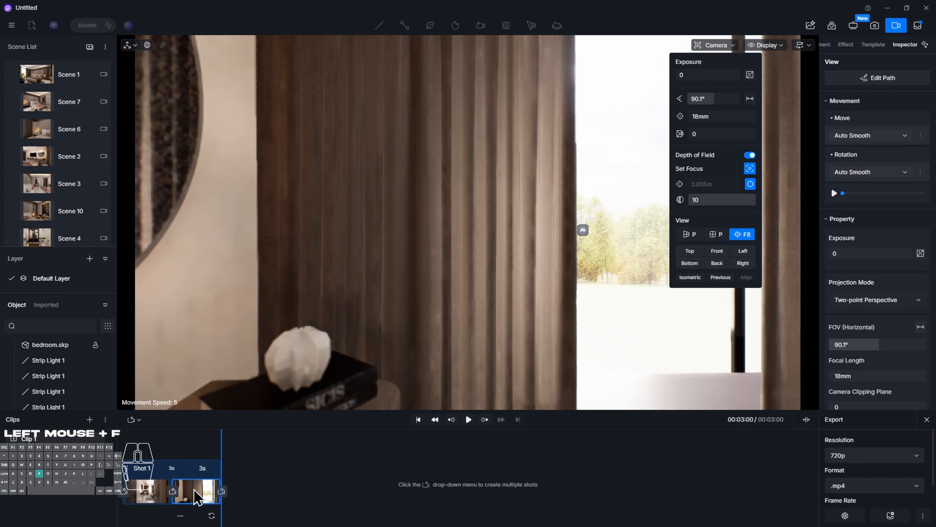
pyautogui.press('space')
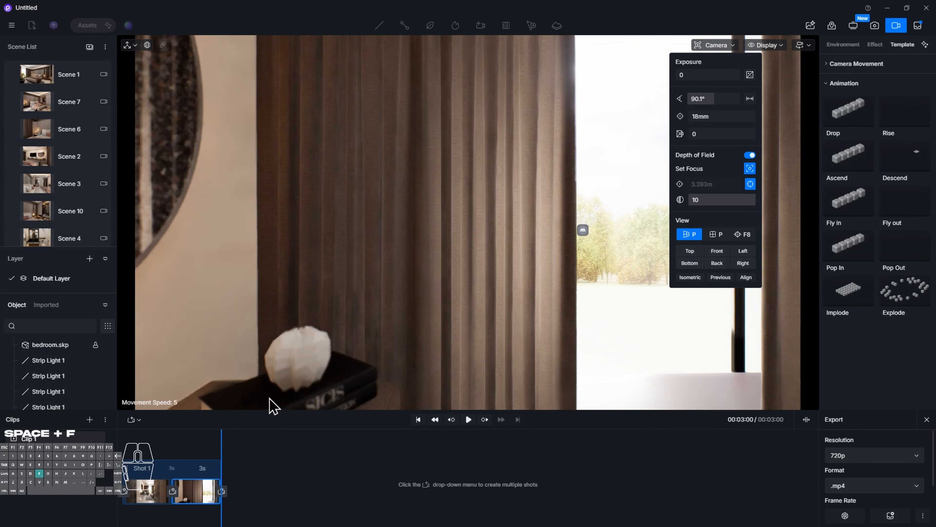
# Turn the camera toward the bed, pull back to include the pendant lights and window, and add this framing as the third view
pyautogui.moveTo(448, 304); pyautogui.dragTo(479, 308, button='right')
pyautogui.moveTo(512, 225); pyautogui.dragTo(137, 240, button='right')
pyautogui.moveTo(468, 223); pyautogui.dragTo(474, 223, button='right')
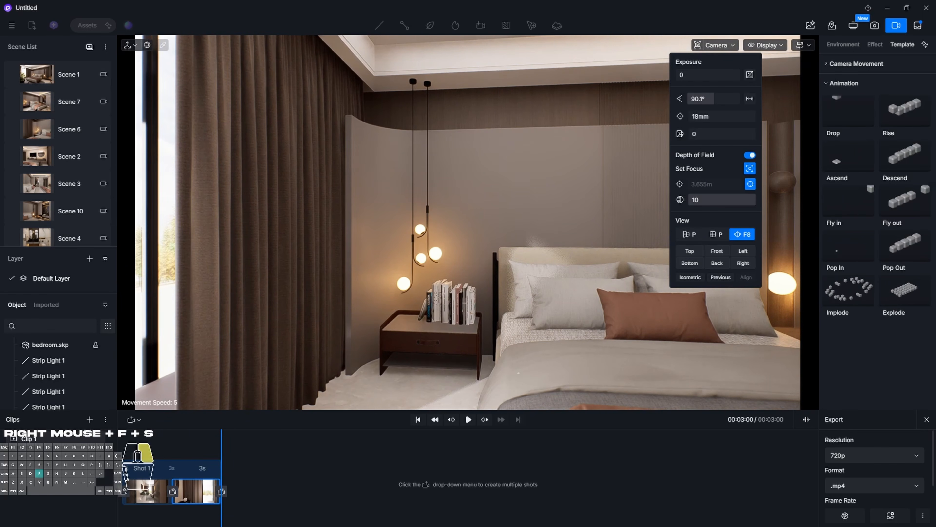
pyautogui.press('s')
pyautogui.press('a')
pyautogui.press('s')
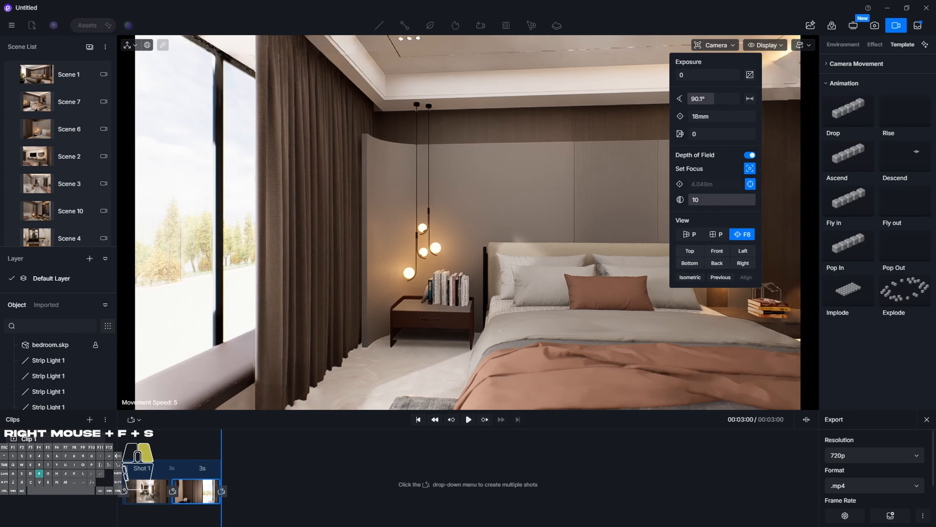
pyautogui.press('w')
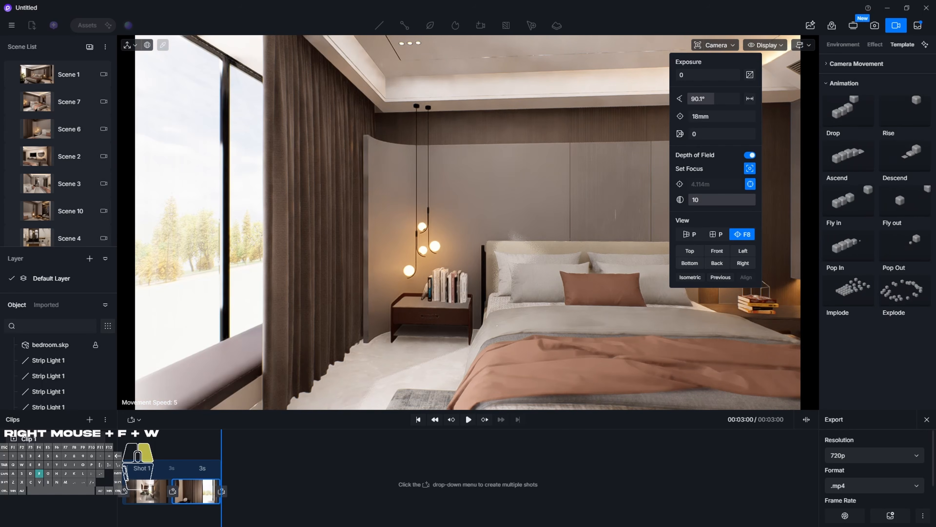
pyautogui.click(222, 492)
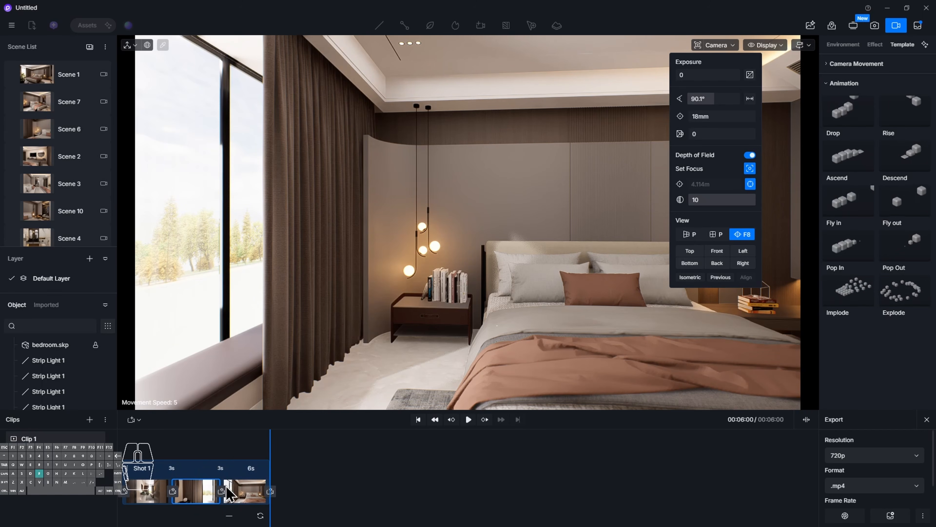
# Play the shot from the curtain view to the bed view and remove the third view
pyautogui.click(191, 494)
pyautogui.press('space')
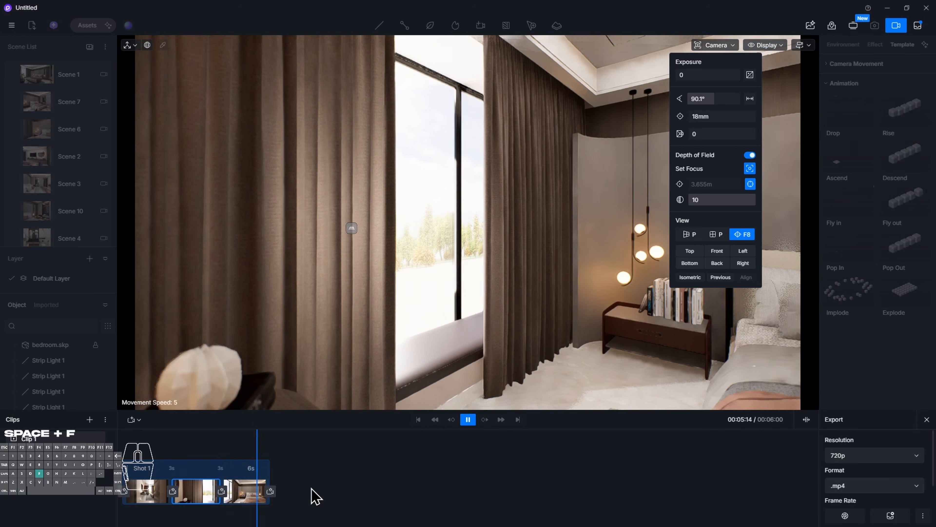
pyautogui.moveTo(242, 494)
pyautogui.click(229, 518)
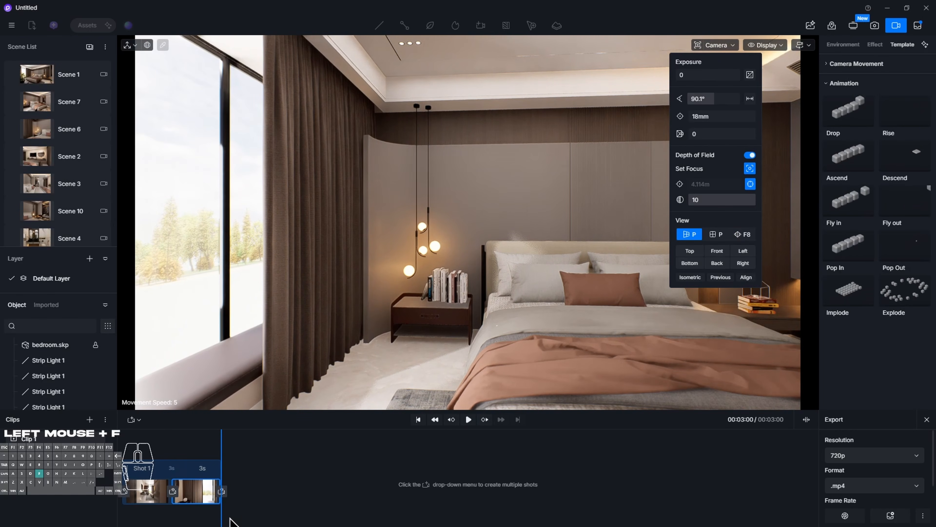
# Turn the camera from the curtain view toward the bed and pendant lights, and add it as the third view with a 100° field of view
pyautogui.click(196, 487)
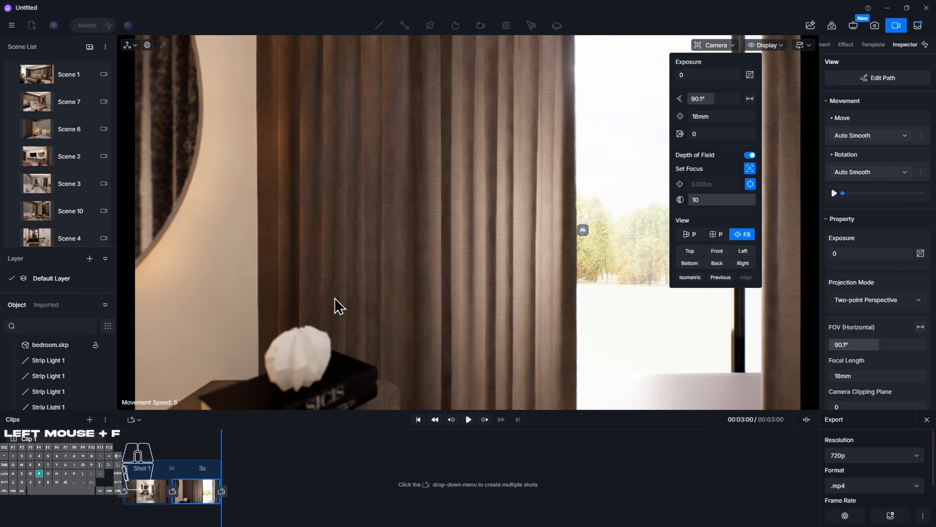
pyautogui.moveTo(478, 272); pyautogui.dragTo(527, 272)
pyautogui.click(190, 493)
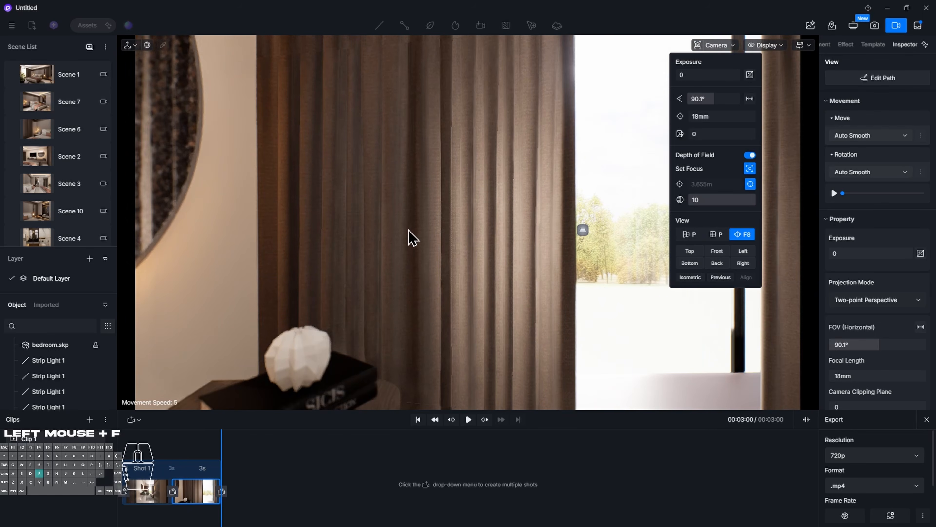
pyautogui.moveTo(459, 215); pyautogui.dragTo(695, 216, button='right')
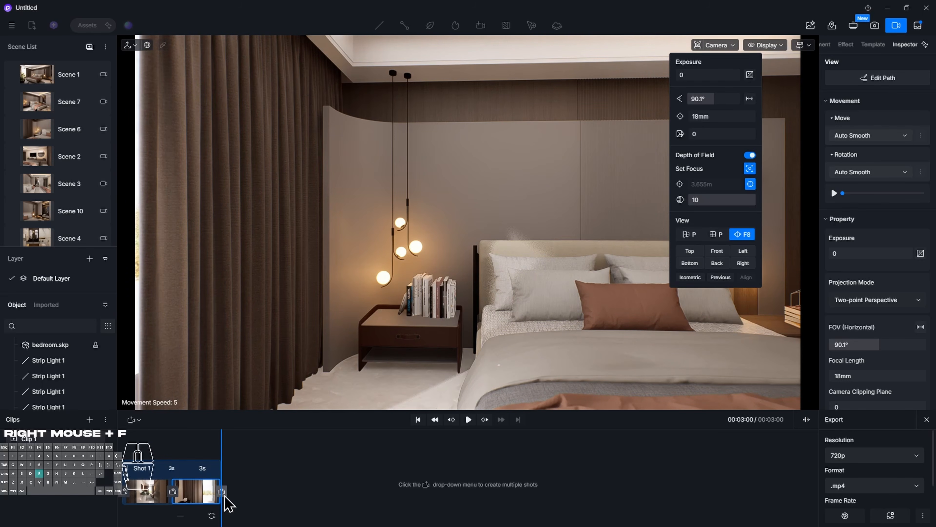
pyautogui.click(226, 495)
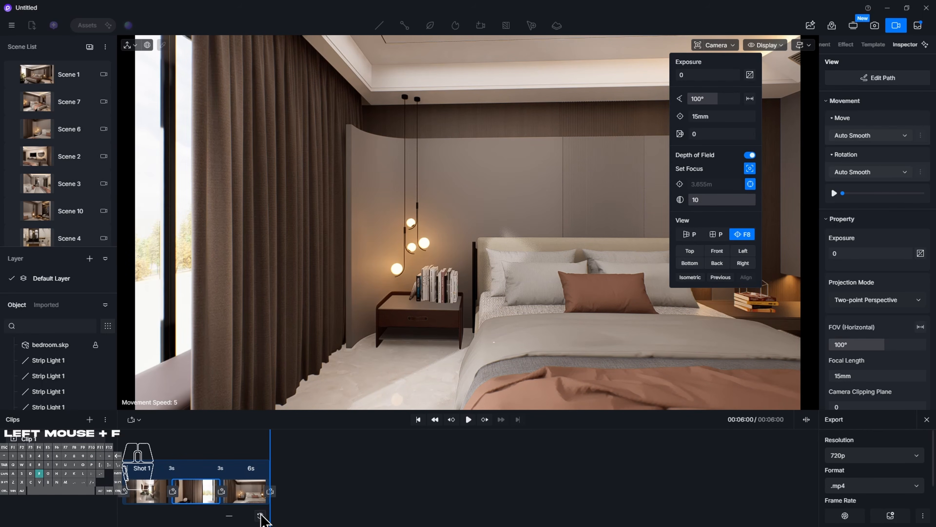
# Set the doorway view's field of view to 100° and preview the shot
pyautogui.click(201, 498)
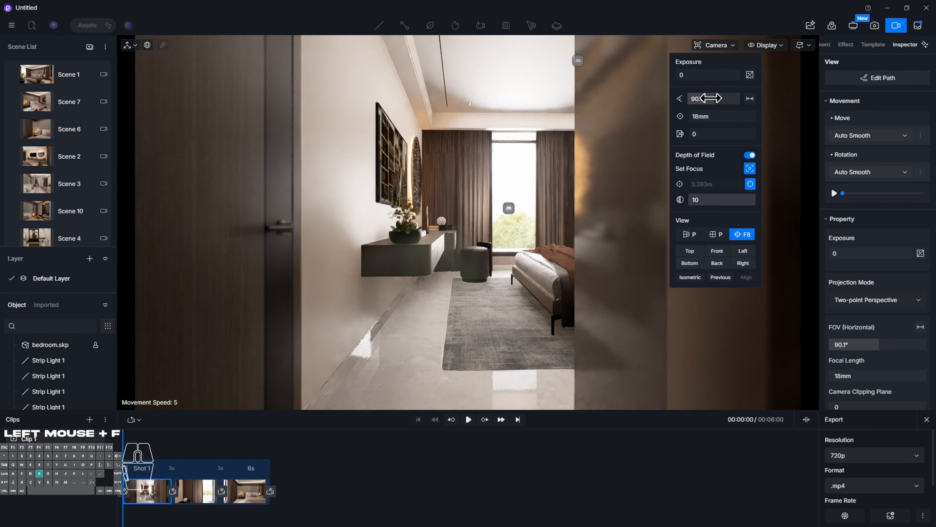
pyautogui.click(711, 98)
pyautogui.write('100')
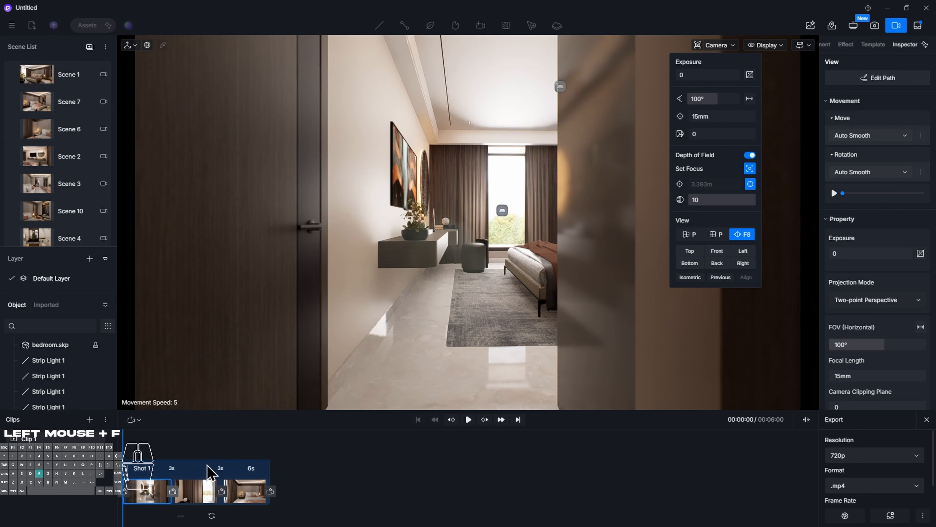
pyautogui.press('space')
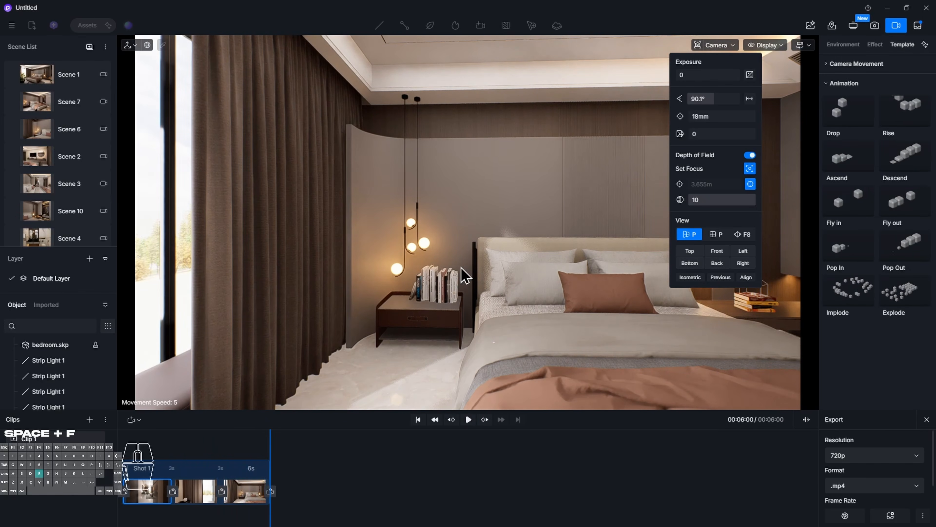
# Set the camera's field of view to 100° at the end of the shot and update the bed view with it
pyautogui.click(722, 99)
pyautogui.write('100')
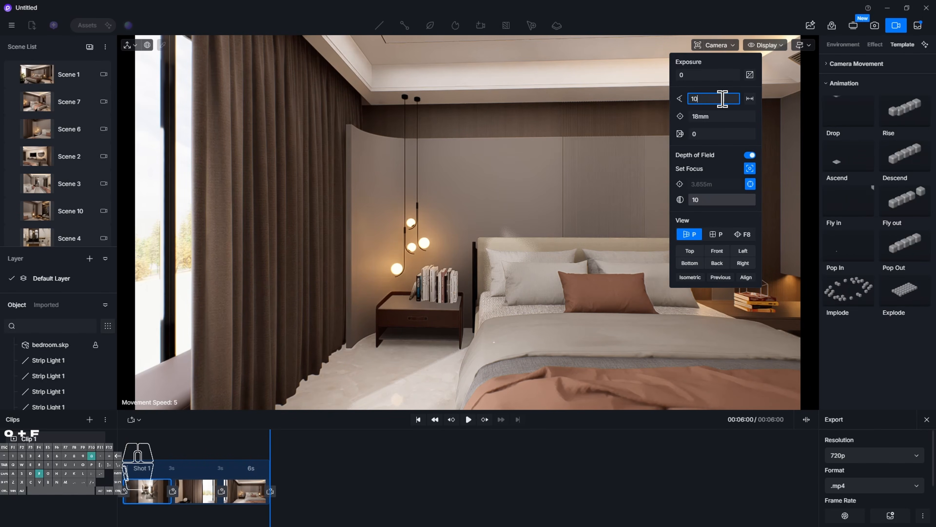
pyautogui.press('Return')
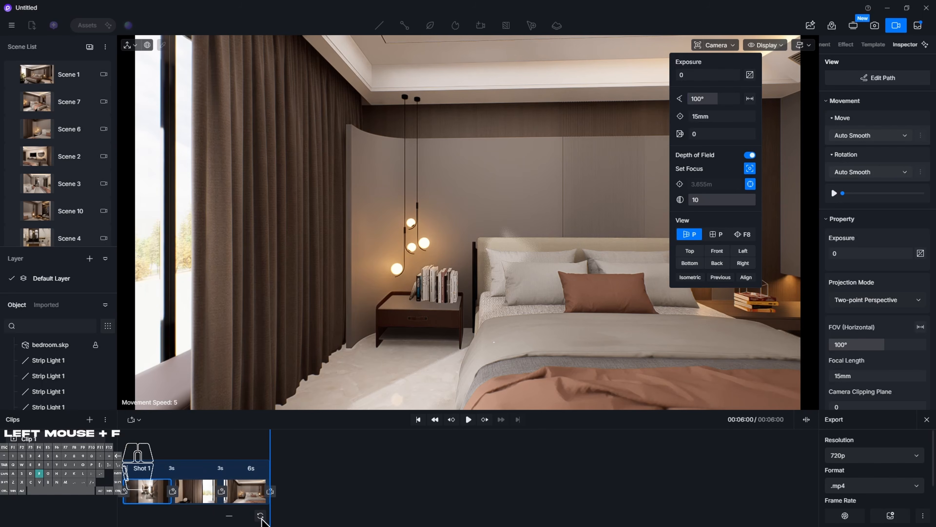
pyautogui.click(254, 497)
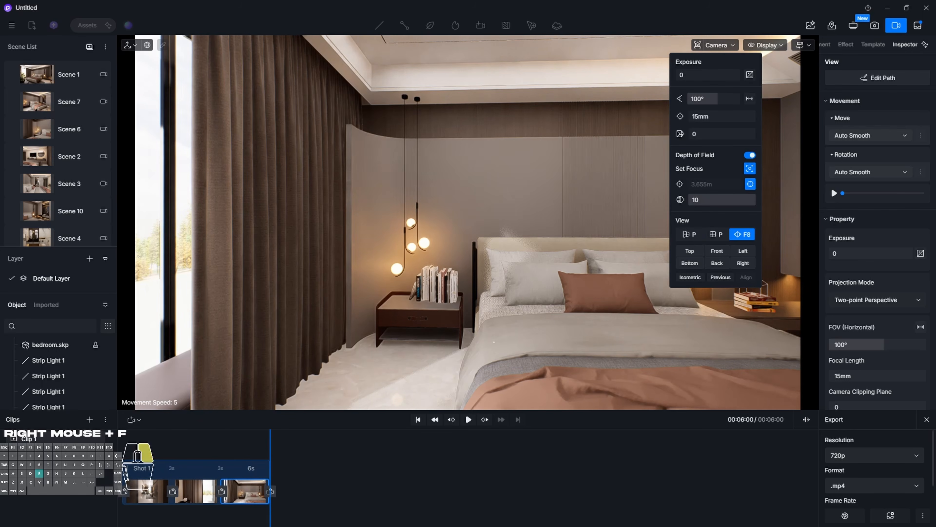
# Frame the bed pillows from the side with the glass wardrobe behind, add this as the fourth view, and preview the shot
pyautogui.click(261, 502)
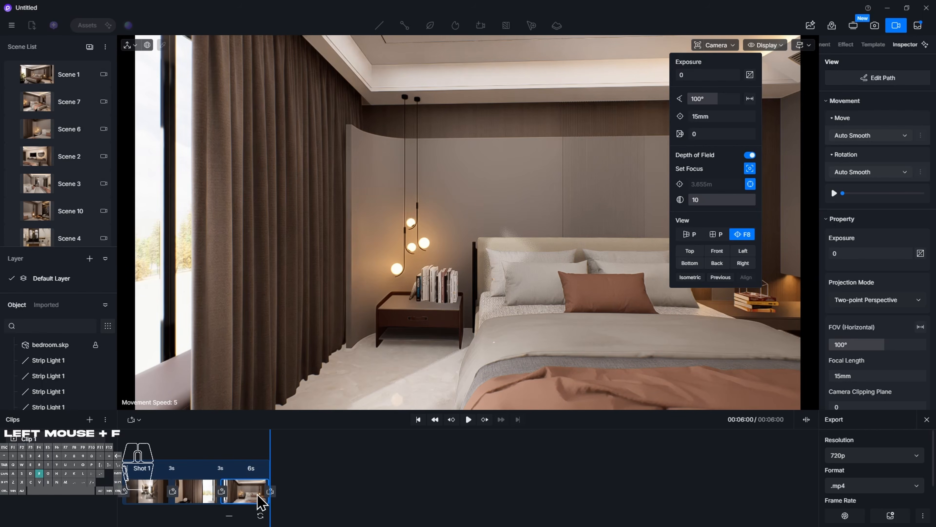
pyautogui.moveTo(494, 273); pyautogui.dragTo(470, 255, button='right')
pyautogui.press('a')
pyautogui.press('d')
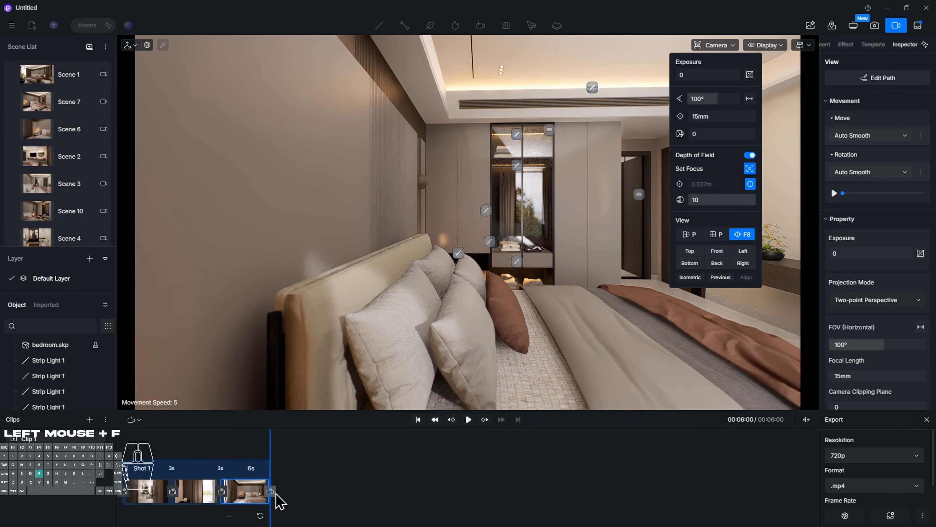
pyautogui.click(272, 491)
pyautogui.click(204, 492)
pyautogui.press('space')
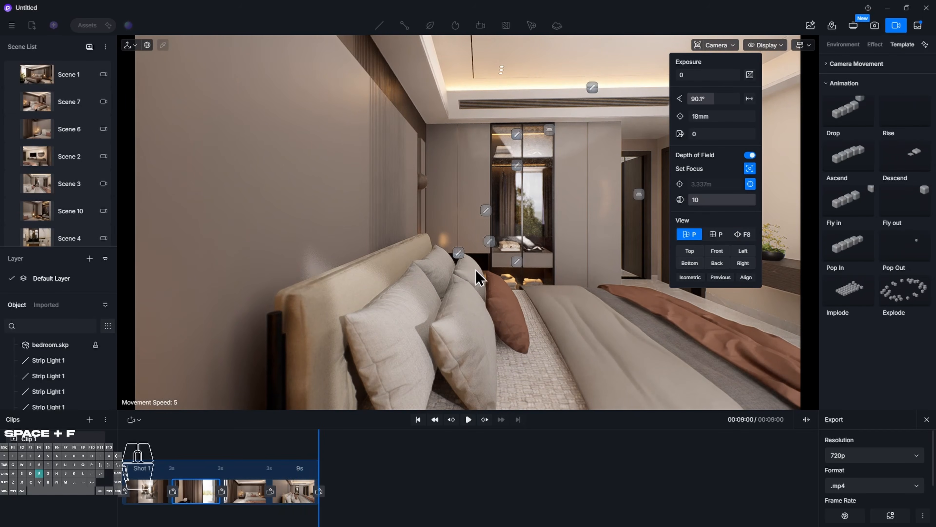
# Frame the TV wall past the glass wardrobe with depth of field off, add it as the fifth view, and play the whole shot
pyautogui.moveTo(511, 246); pyautogui.dragTo(583, 207, button='right')
pyautogui.press('a')
pyautogui.press('a')
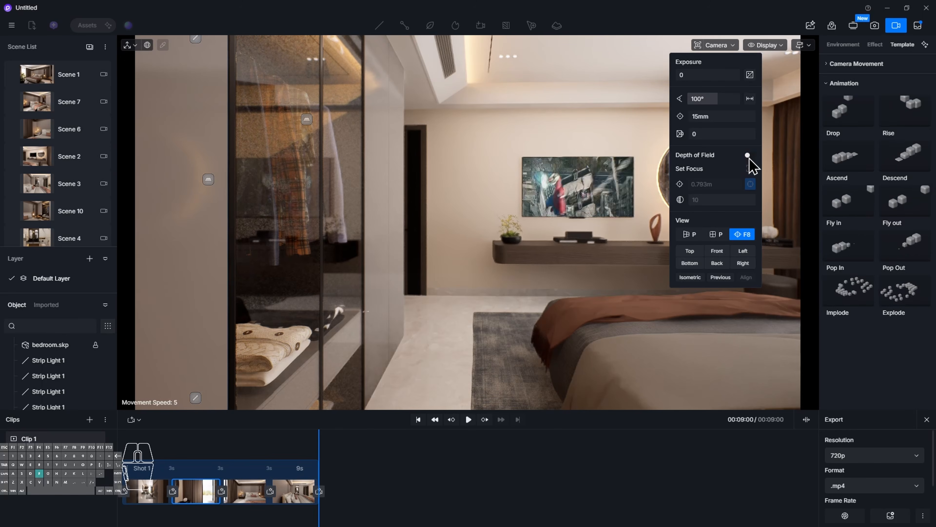
pyautogui.click(259, 450)
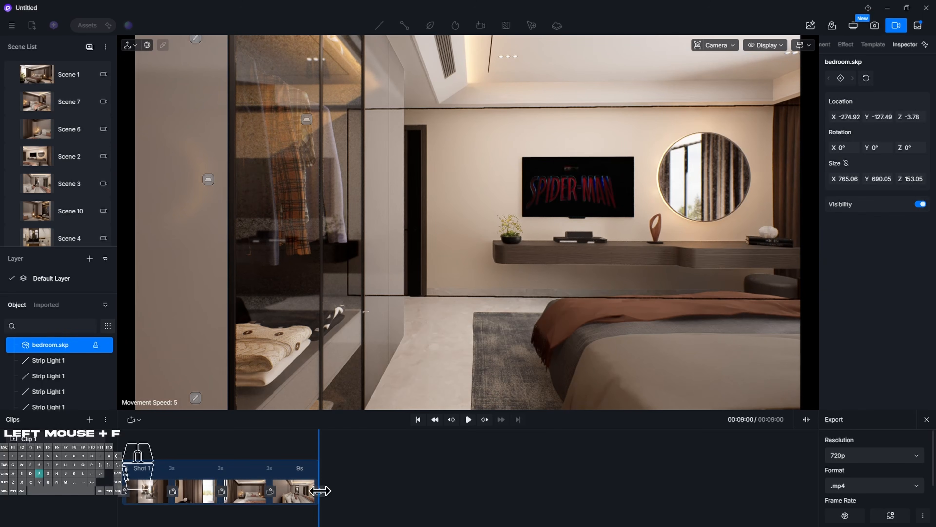
pyautogui.click(323, 494)
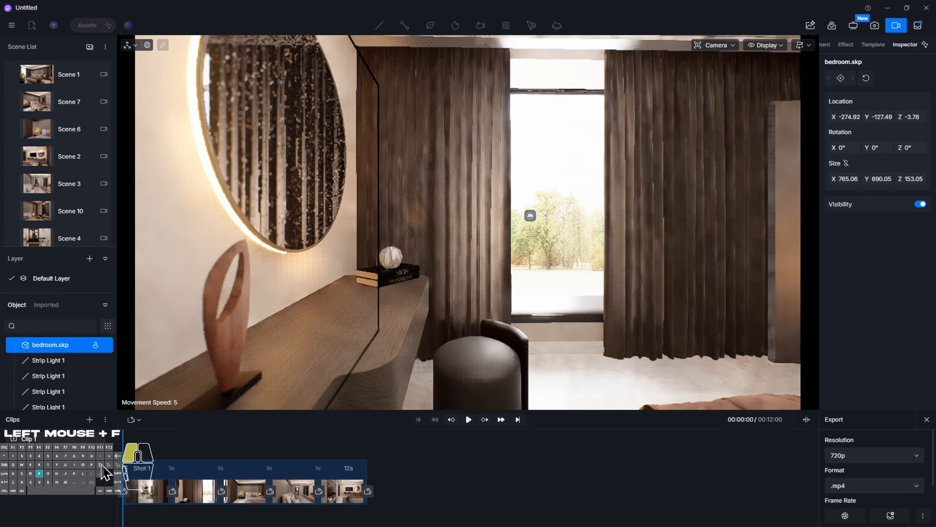
pyautogui.press('space')
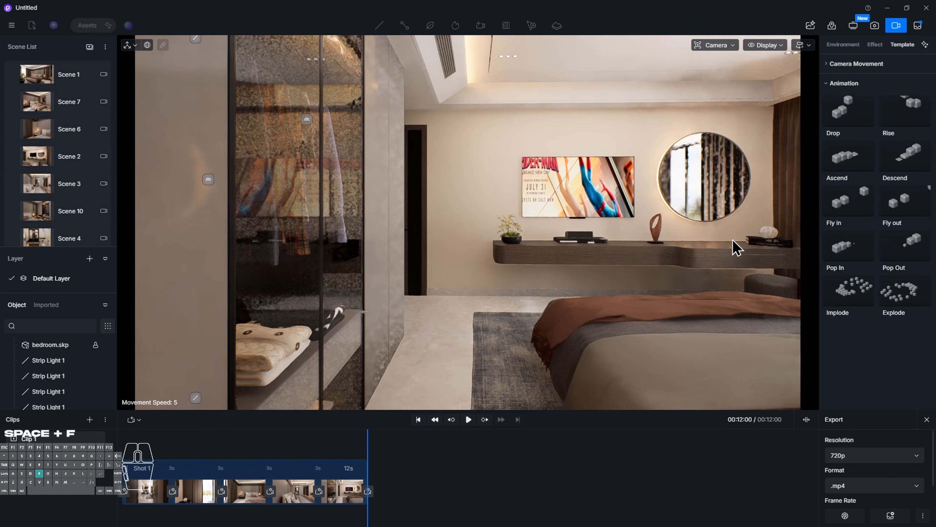
# Add a low sixth view from beside the vanity, looking across the bed toward the curtains and window, and preview the transition
pyautogui.click(427, 356)
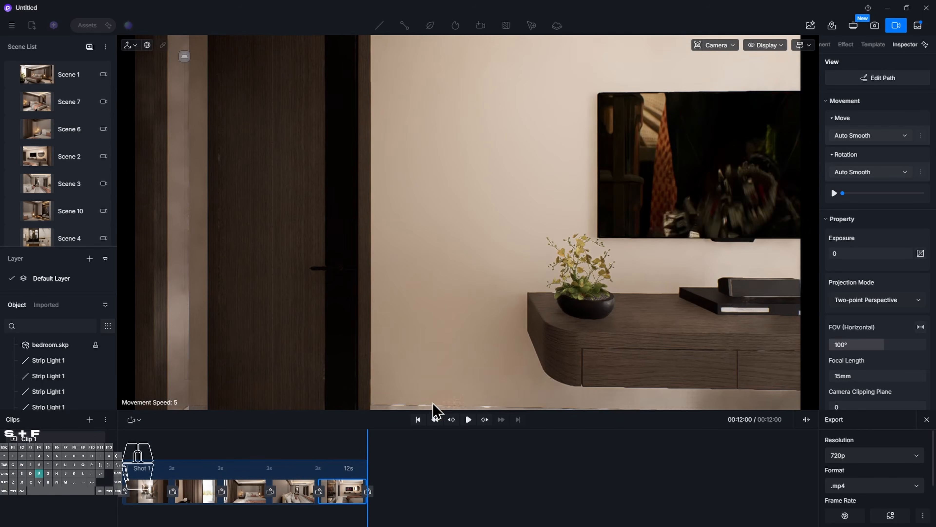
pyautogui.press('w')
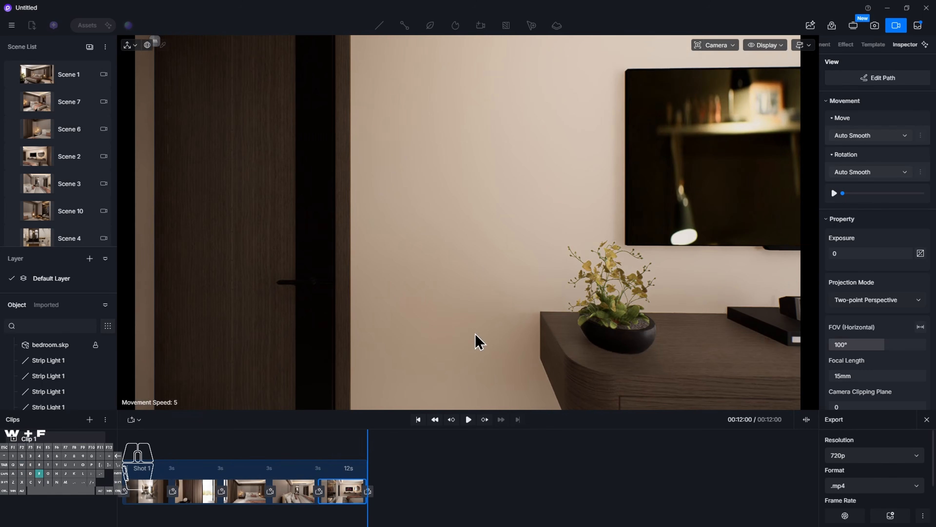
pyautogui.moveTo(467, 222); pyautogui.dragTo(656, 177, button='right')
pyautogui.press('e')
pyautogui.press('q')
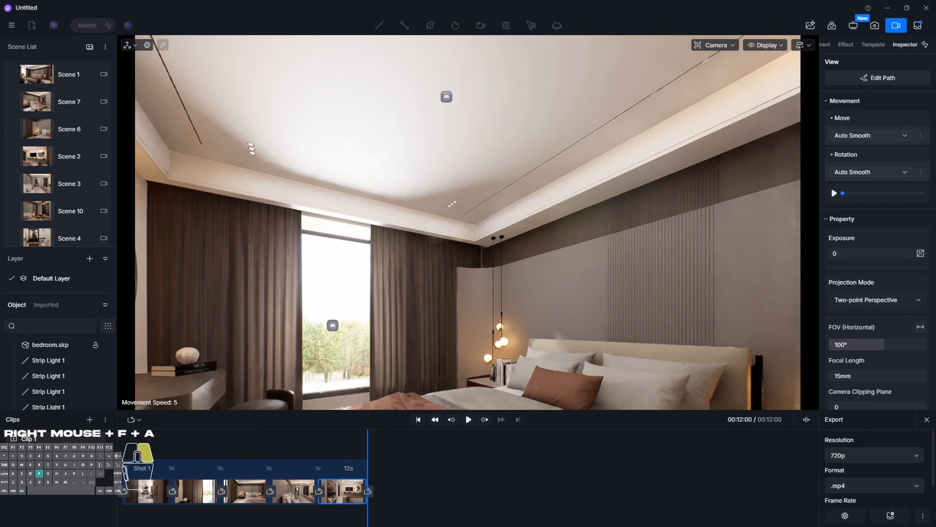
pyautogui.press('e')
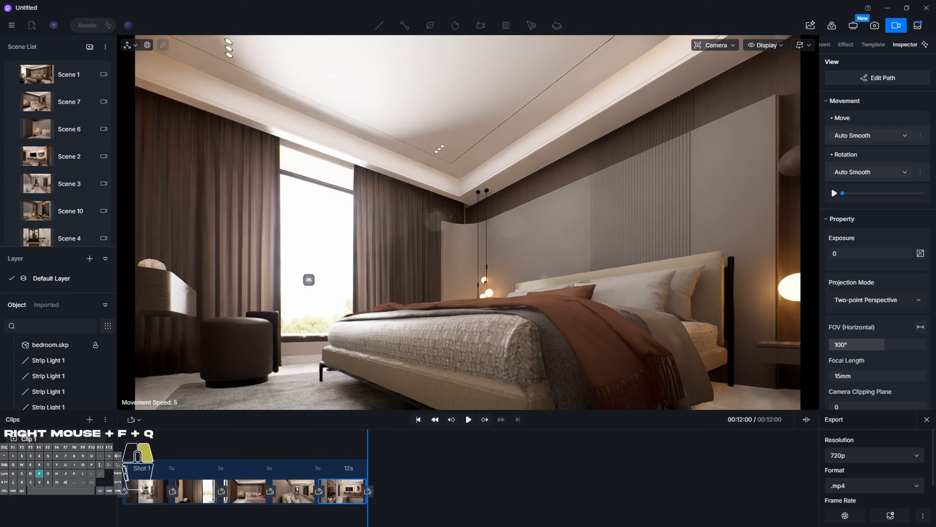
pyautogui.press('q')
pyautogui.press('e')
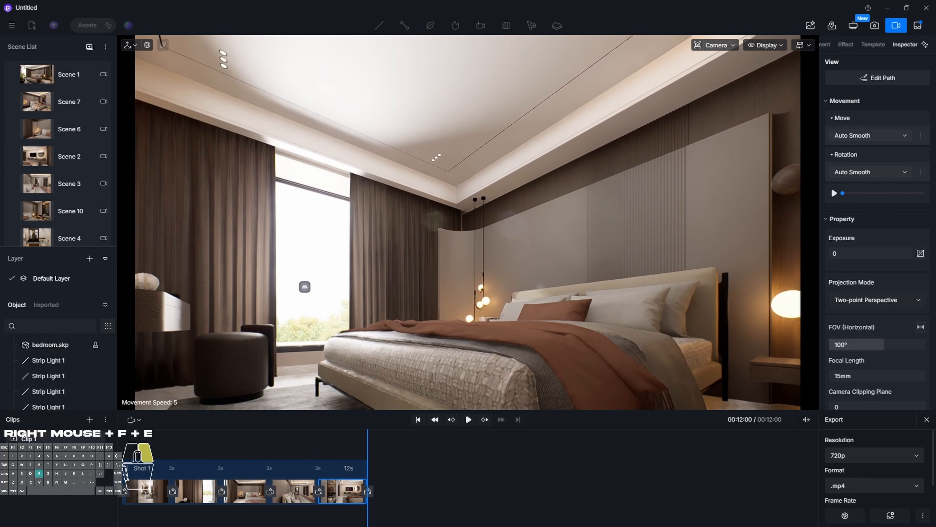
pyautogui.moveTo(467, 223); pyautogui.dragTo(409, 222, button='right')
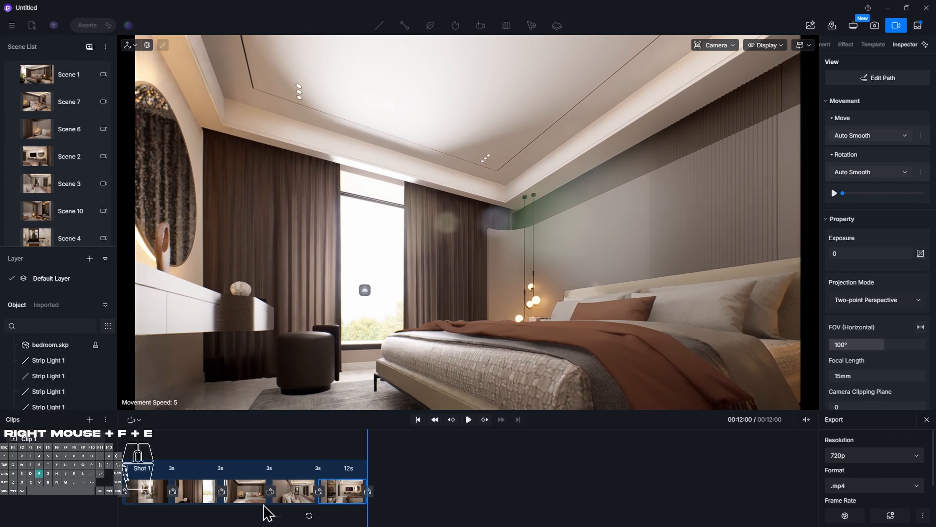
pyautogui.click(369, 491)
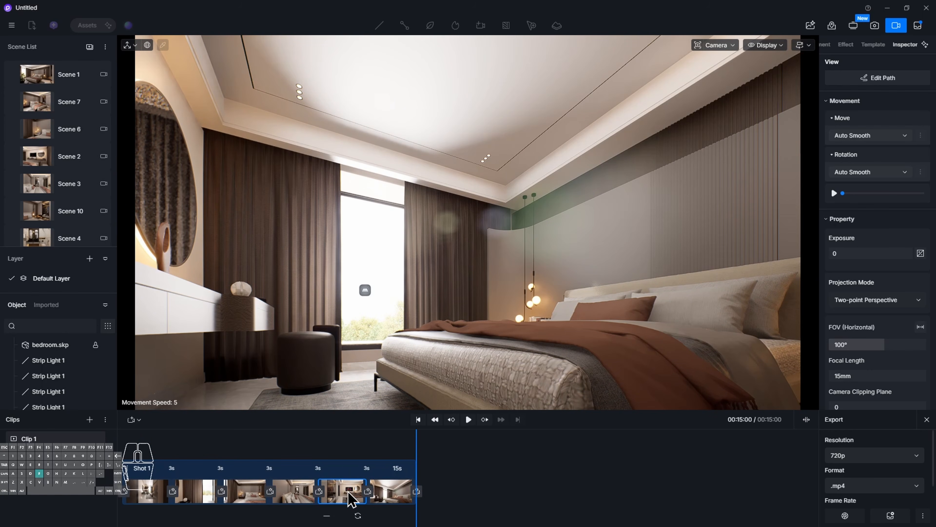
pyautogui.press('space')
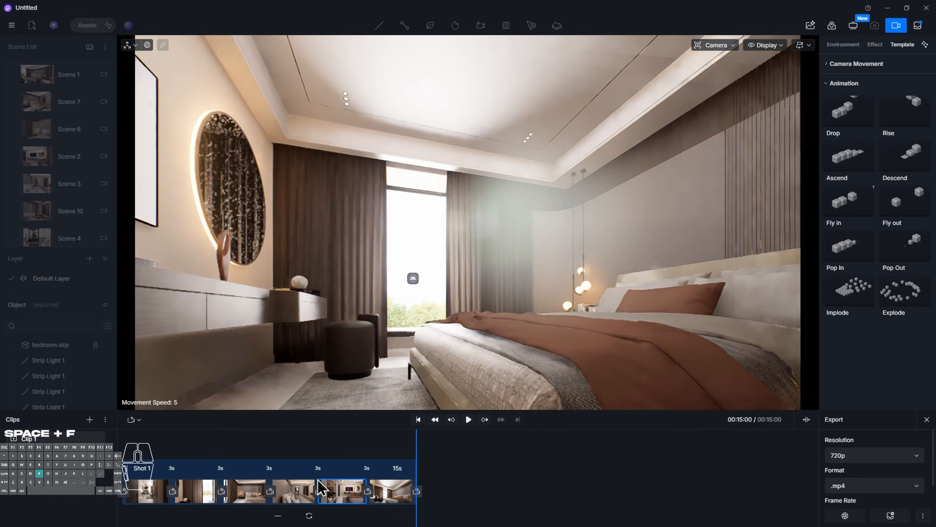
pyautogui.click(391, 491)
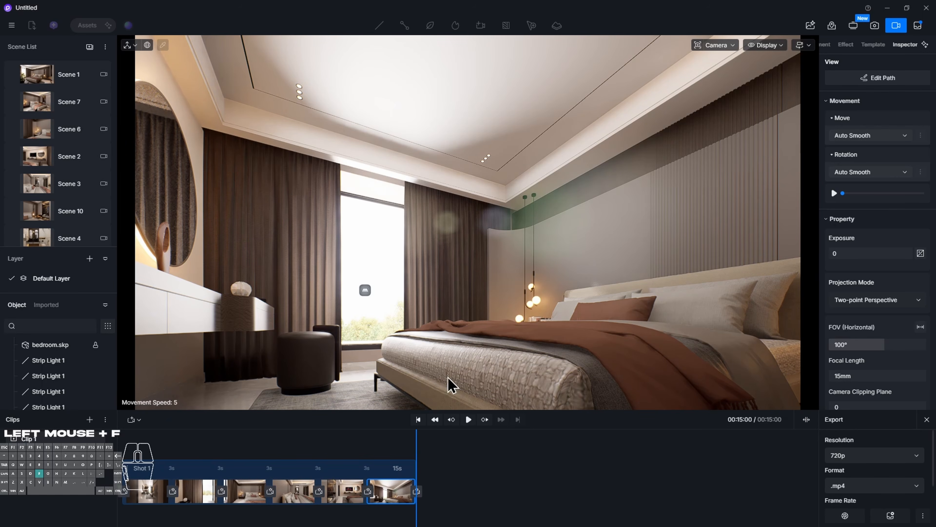
pyautogui.press('e')
pyautogui.moveTo(488, 339); pyautogui.dragTo(538, 345, button='right')
pyautogui.press('q')
pyautogui.press('e')
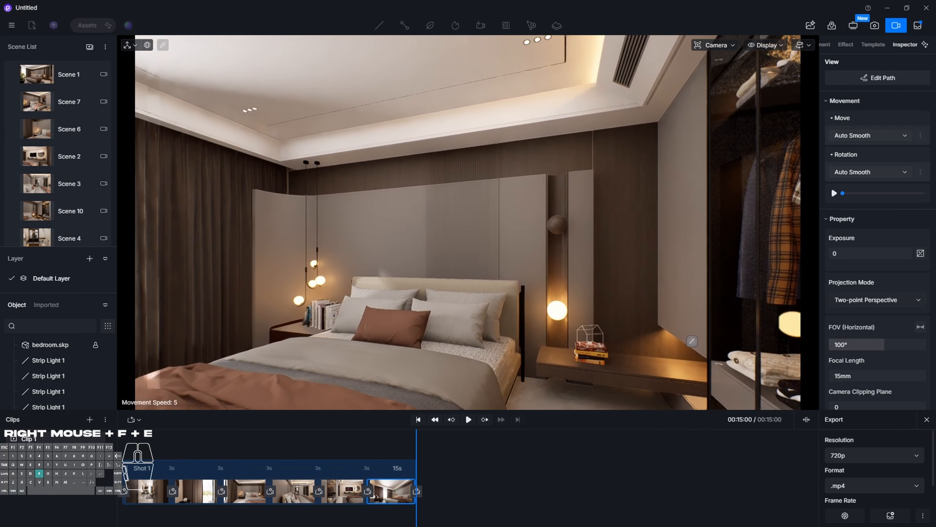
pyautogui.click(397, 484)
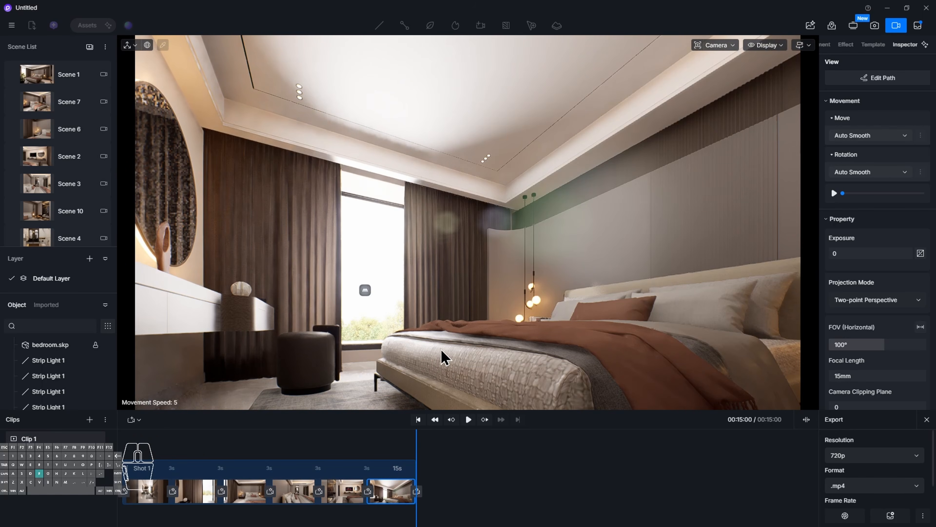
# Frame the bed head-on with the window and curtains beside it, add this as the seventh view, and preview the shot
pyautogui.moveTo(469, 236); pyautogui.dragTo(468, 275, button='right')
pyautogui.press('q')
pyautogui.press('a')
pyautogui.press('e')
pyautogui.press('a')
pyautogui.press('a')
pyautogui.press('s')
pyautogui.press('w')
pyautogui.press('d')
pyautogui.press('e')
pyautogui.press('s')
pyautogui.press('e')
pyautogui.moveTo(468, 275); pyautogui.dragTo(464, 262)
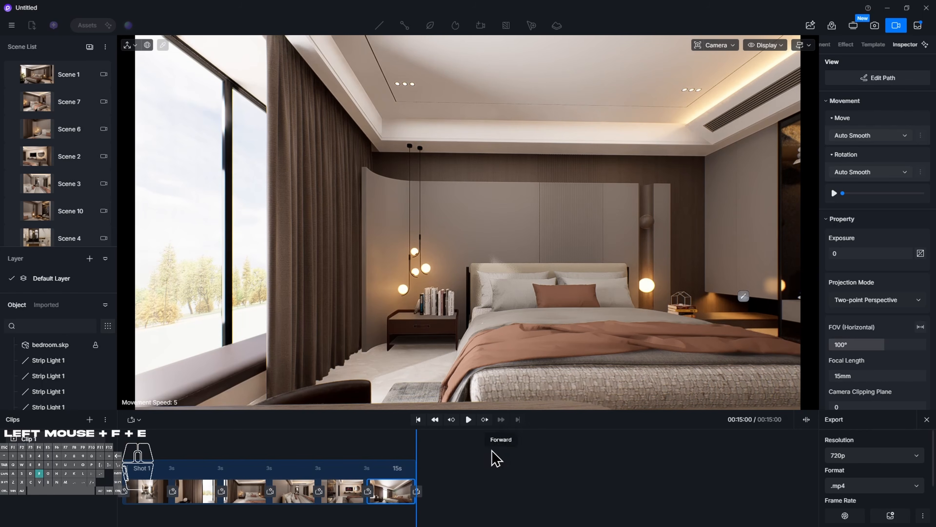
pyautogui.click(417, 491)
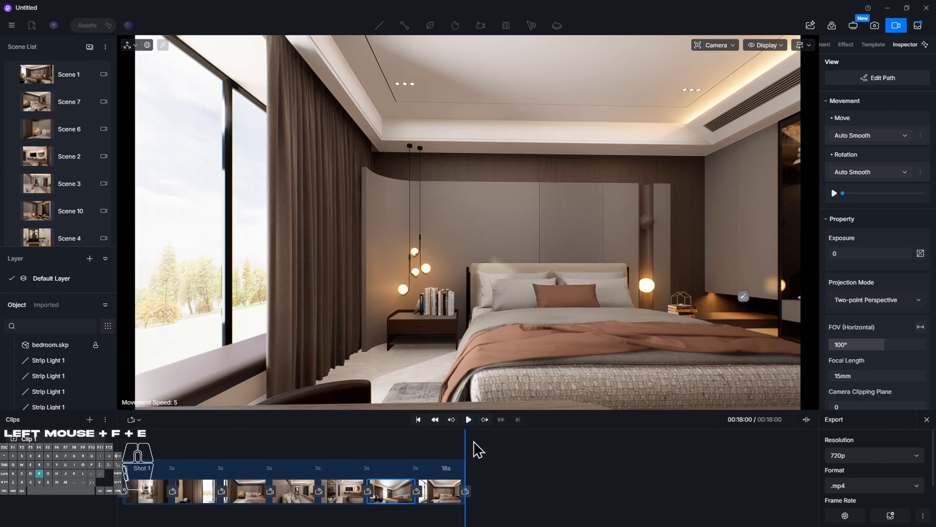
pyautogui.moveTo(464, 440); pyautogui.dragTo(282, 454)
pyautogui.press('space')
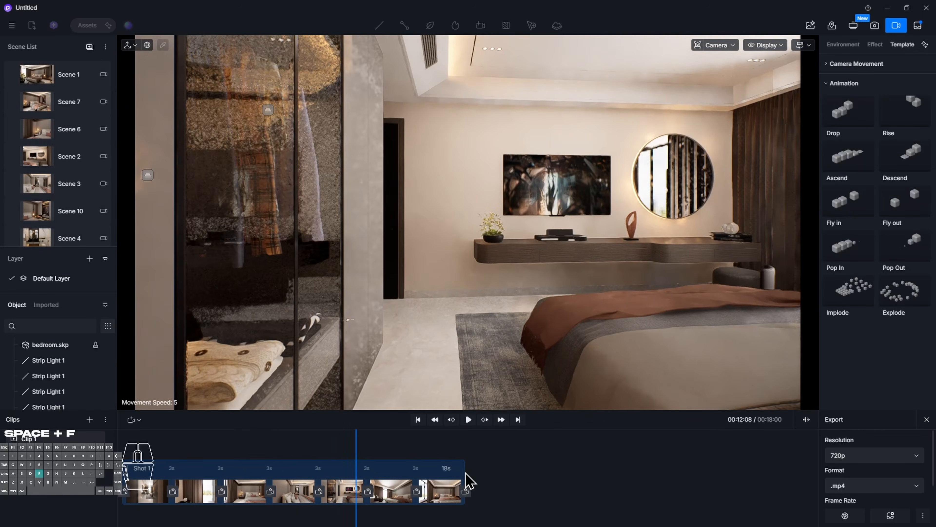
# Move the fifth view closer to the TV wall past the glass wardrobe, update it, and play the shot from the fourth view
pyautogui.press('space')
pyautogui.click(295, 492)
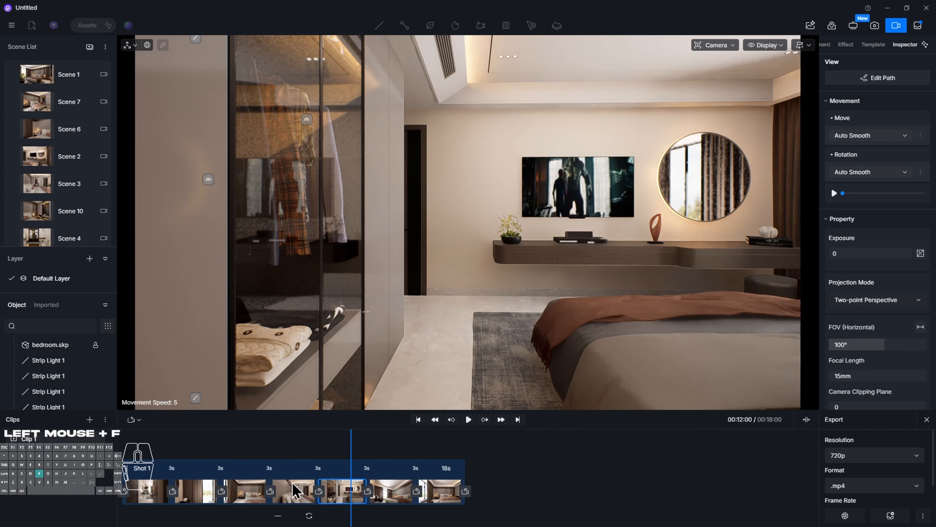
pyautogui.press('space')
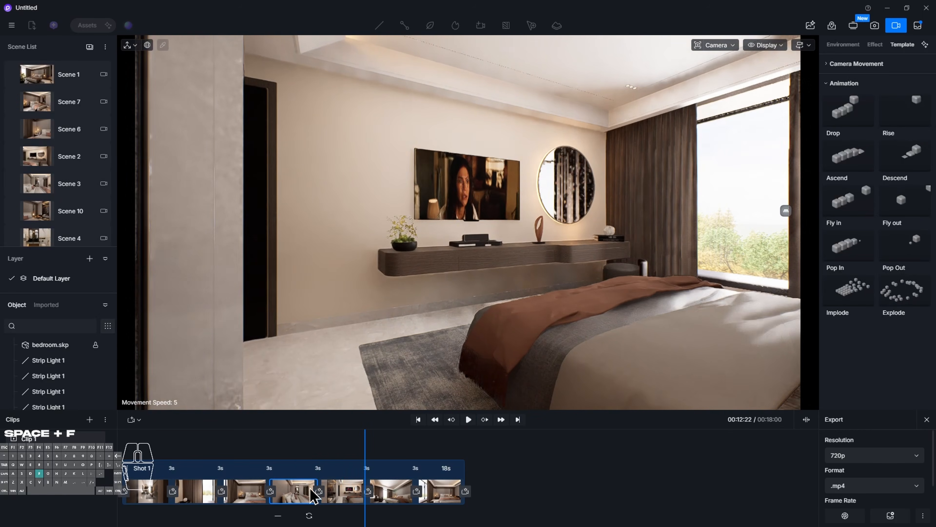
pyautogui.click(341, 487)
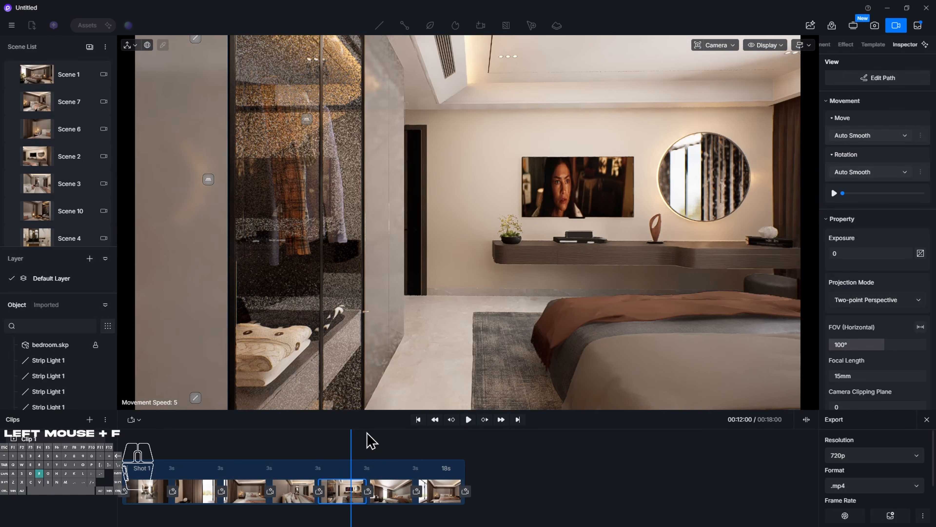
pyautogui.press('w')
pyautogui.press('w')
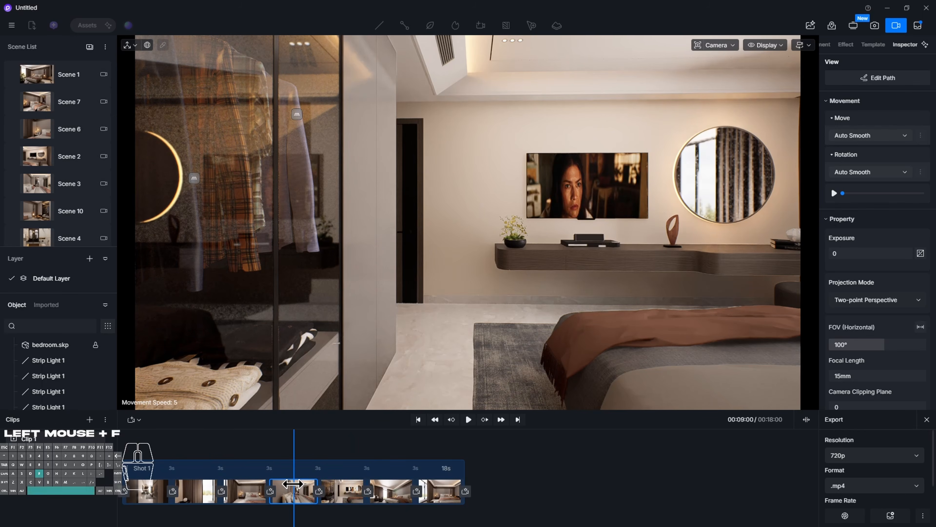
pyautogui.press('space')
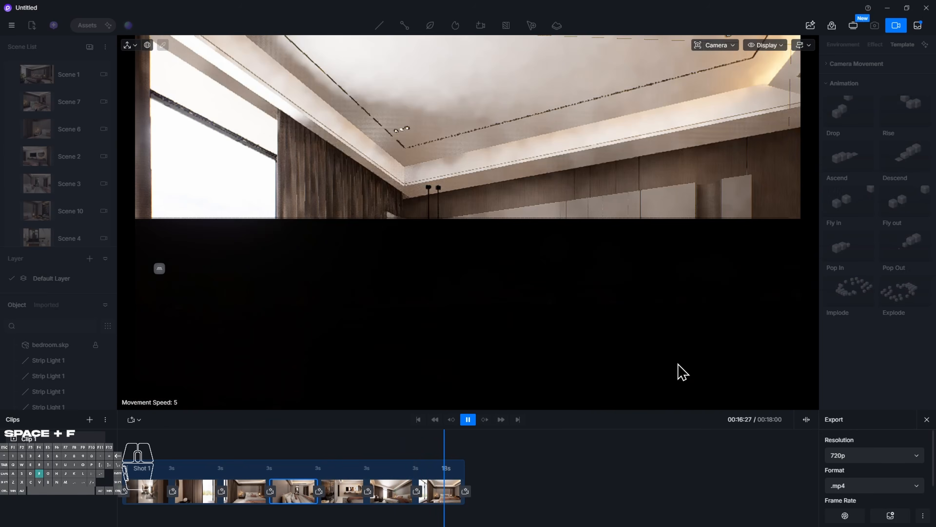
# Replace the seventh view with one facing the bed and the glass wardrobe from near the TV wall, and preview the transition
pyautogui.click(407, 490)
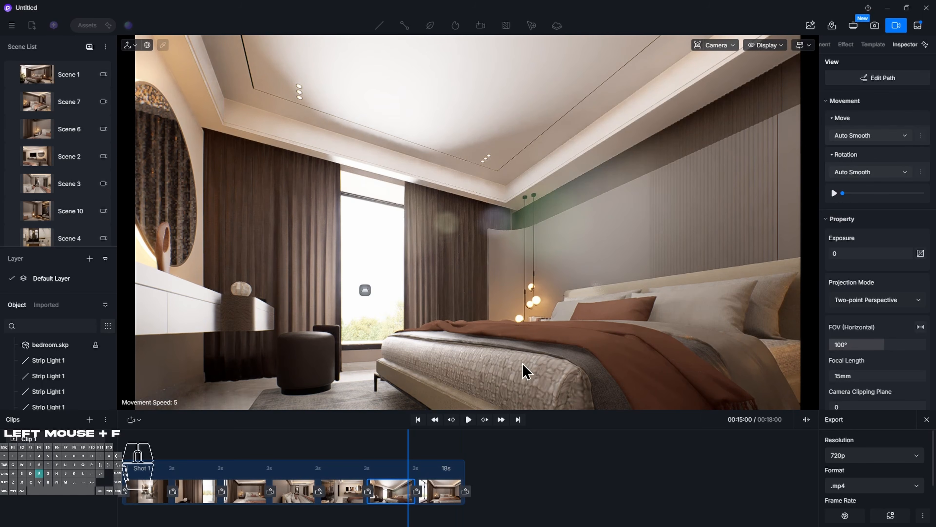
pyautogui.click(424, 516)
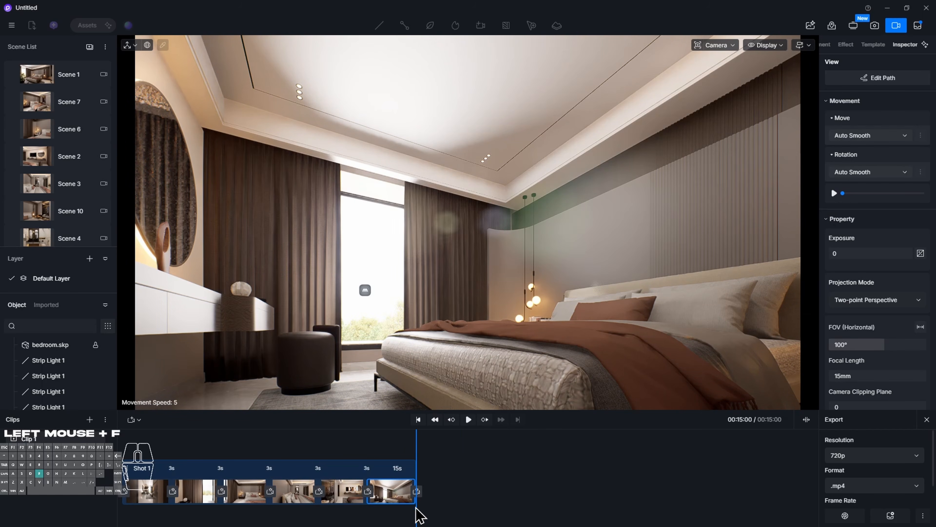
pyautogui.press('e')
pyautogui.press('q')
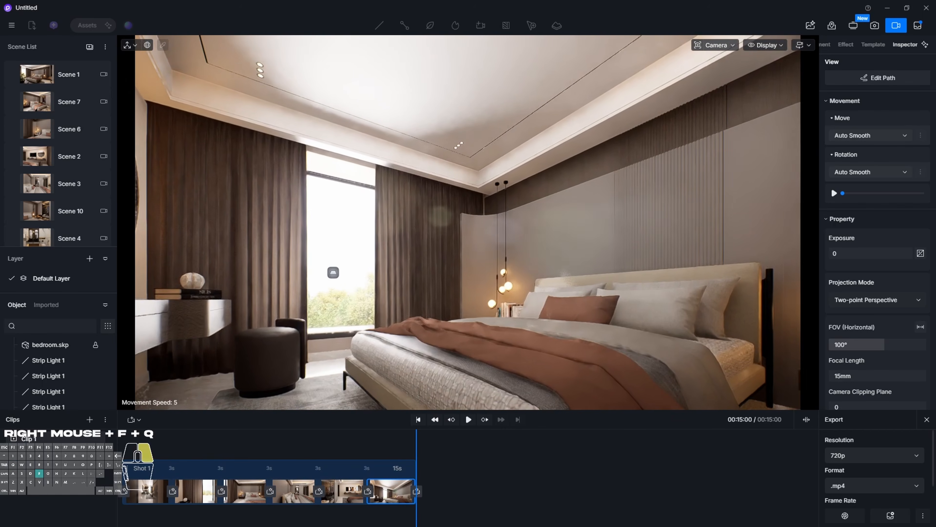
pyautogui.moveTo(468, 223); pyautogui.dragTo(675, 233, button='right')
pyautogui.press('e')
pyautogui.press('q')
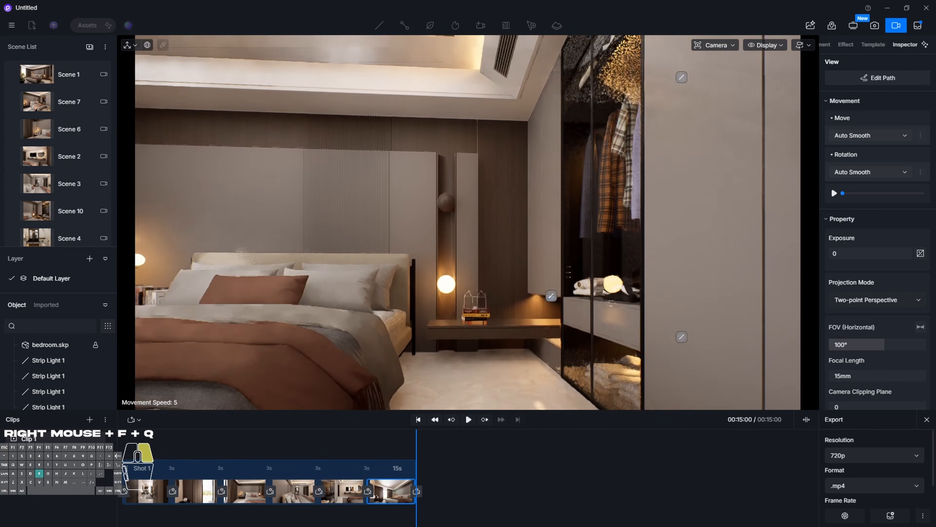
pyautogui.press('a')
pyautogui.press('s')
pyautogui.press('s')
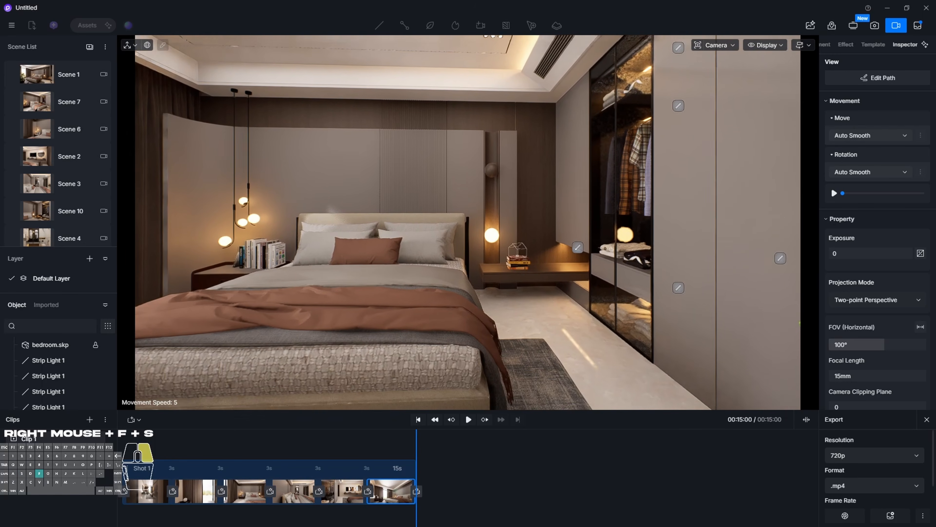
pyautogui.press('w')
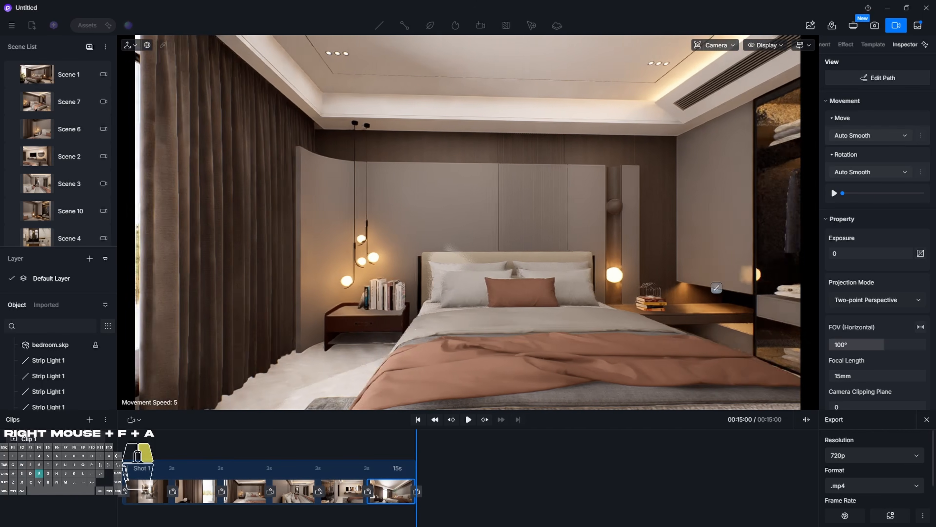
pyautogui.press('d')
pyautogui.press('d')
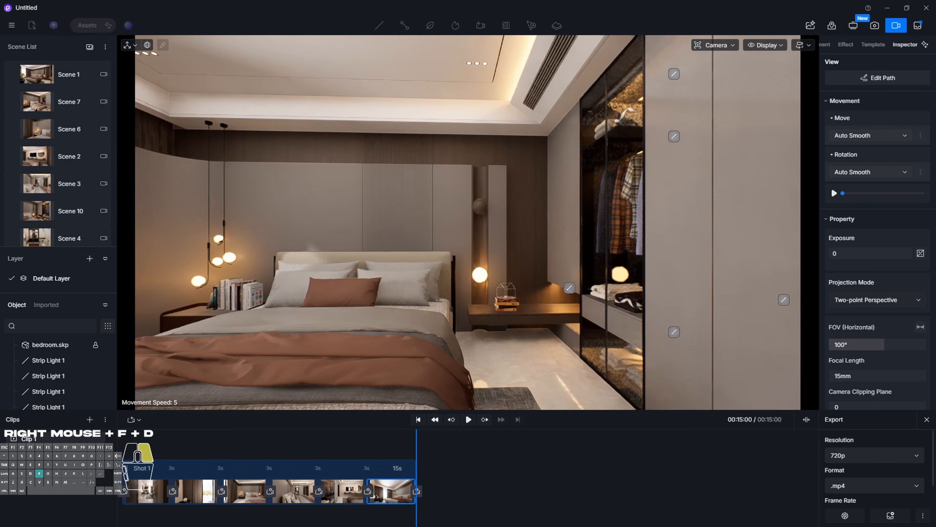
pyautogui.press('a')
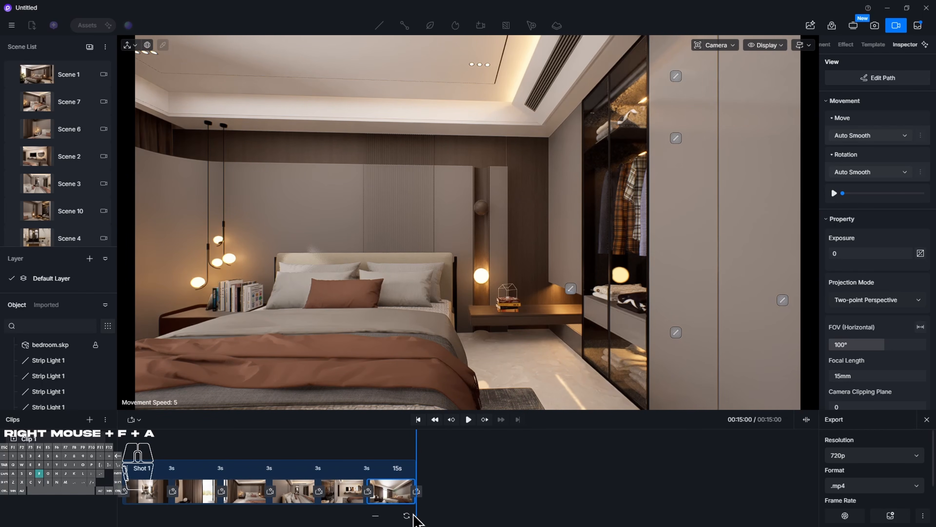
pyautogui.click(392, 492)
pyautogui.press('space')
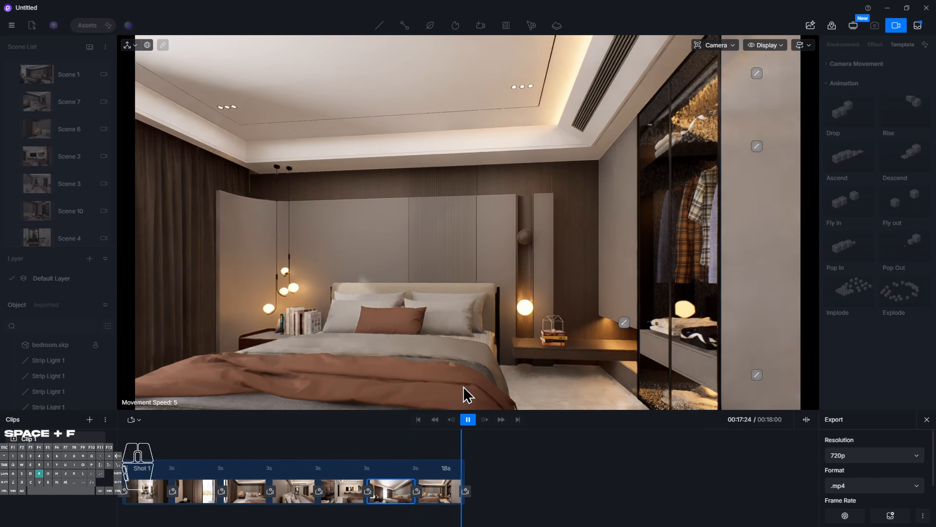
# Slide the camera sideways toward the window curtains while facing the bed, add this as the eighth view, and play the shot
pyautogui.press('a')
pyautogui.press('a')
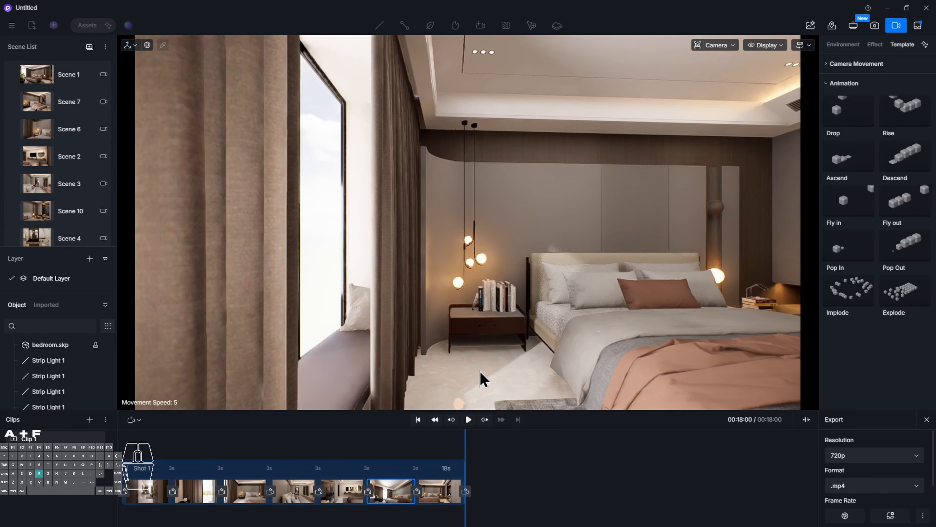
pyautogui.press('d')
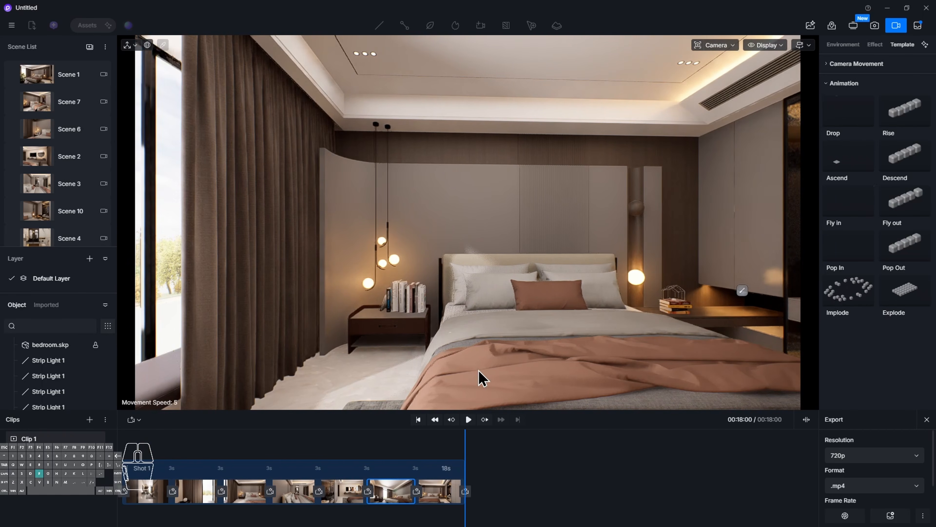
pyautogui.click(466, 491)
pyautogui.moveTo(514, 448); pyautogui.dragTo(353, 469)
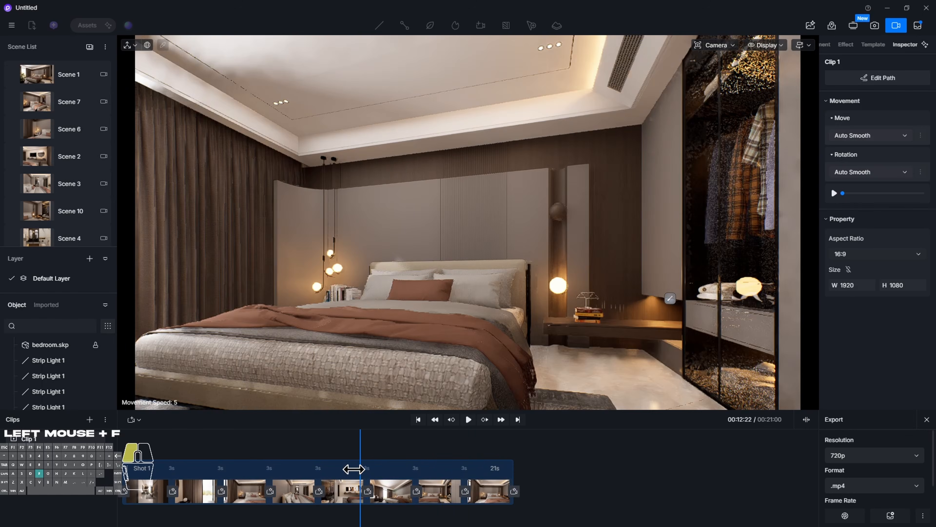
pyautogui.press('space')
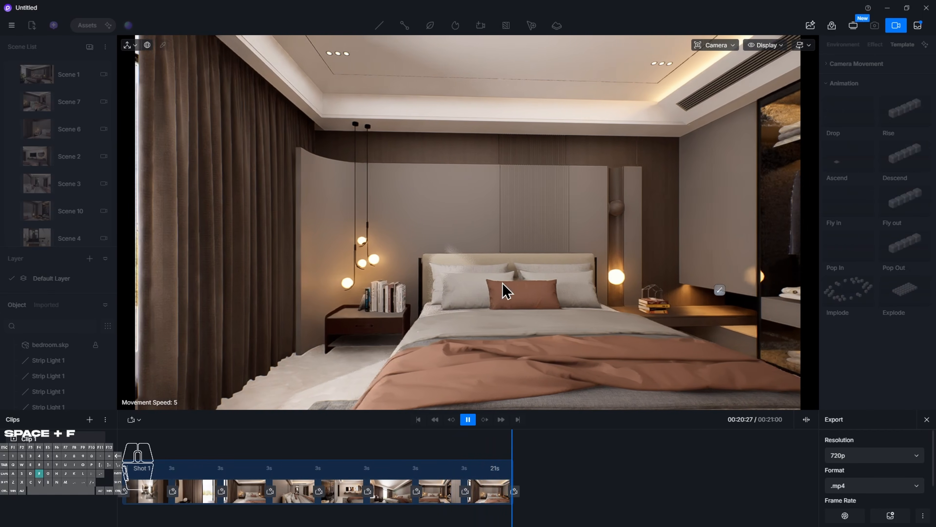
# Turn the camera along the TV console toward the wardrobe and bathroom doorway, and add this as the ninth view
pyautogui.click(558, 341)
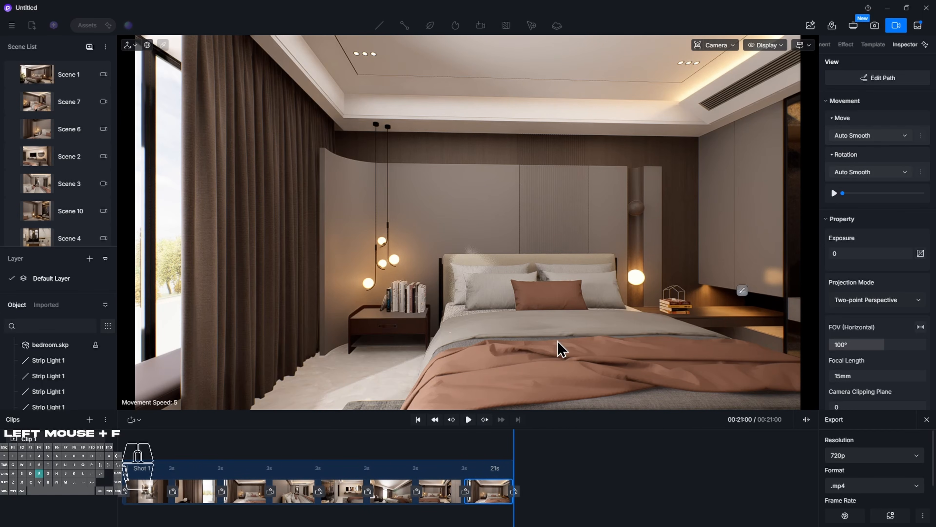
pyautogui.moveTo(468, 223); pyautogui.dragTo(718, 222, button='right')
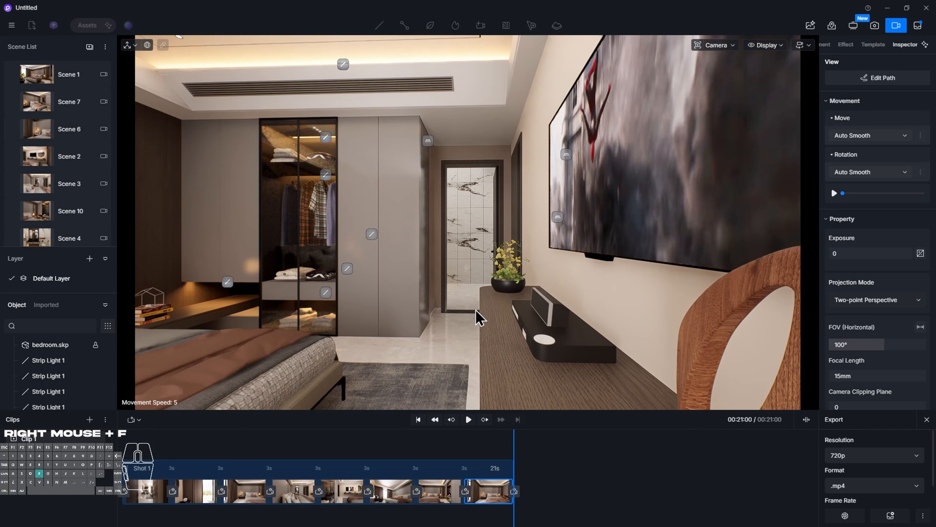
pyautogui.press('q')
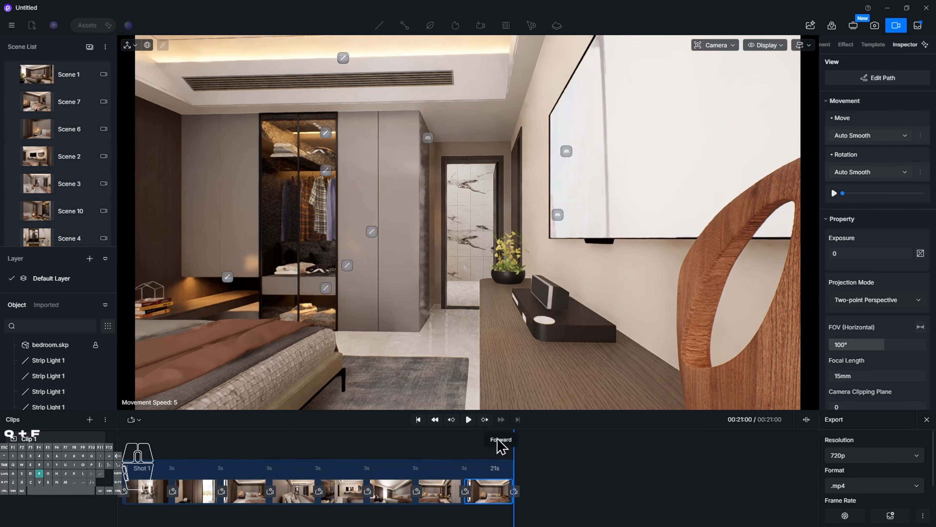
pyautogui.click(514, 491)
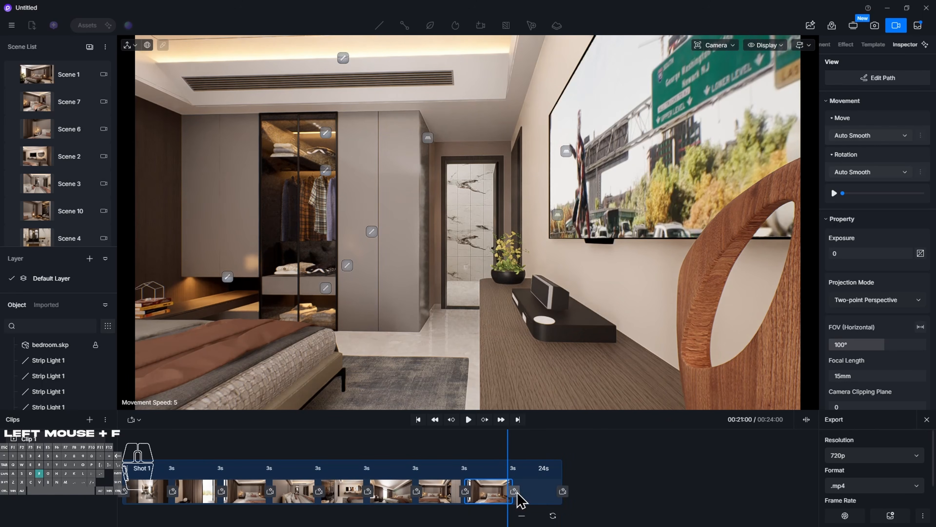
# Move the camera forward to the bathroom doorway, facing the marble wall, and add this as the tenth view
pyautogui.press('w')
pyautogui.press('w')
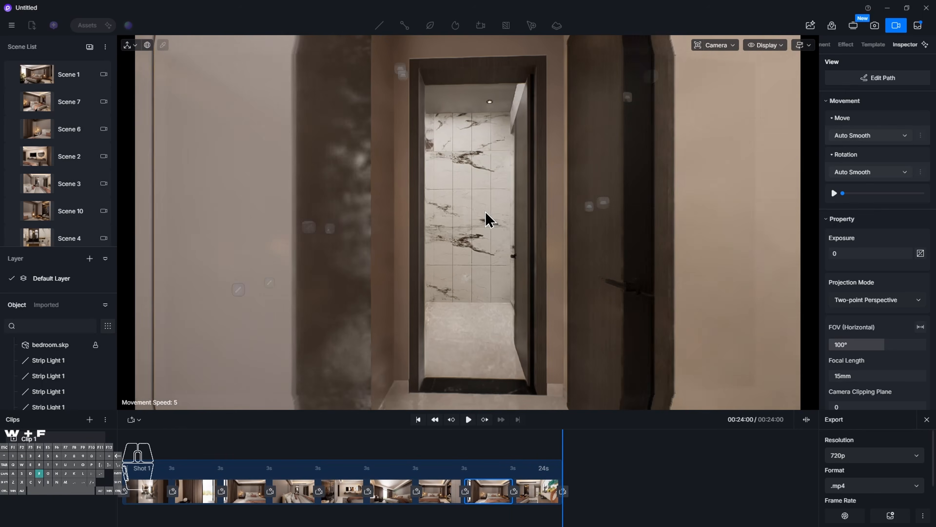
pyautogui.press('w')
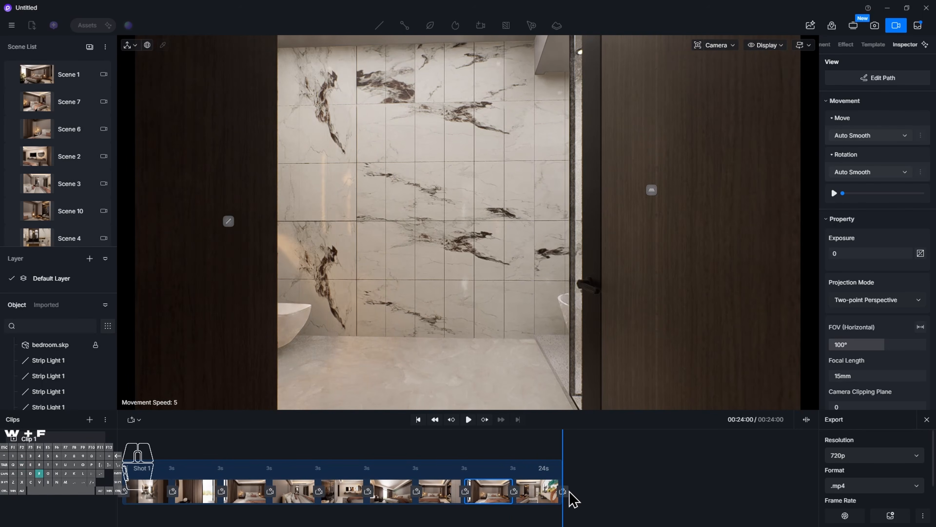
# Enter the bathroom, frame the double vanity, towel rack and toilet straight on, and add this as the eleventh view
pyautogui.moveTo(514, 236)
pyautogui.mouseDown(button='right')
pyautogui.moveTo(311, 233)
pyautogui.moveTo(510, 248)
pyautogui.mouseUp(button='right')
pyautogui.press('w')
pyautogui.press('d')
pyautogui.press('d')
pyautogui.press('d')
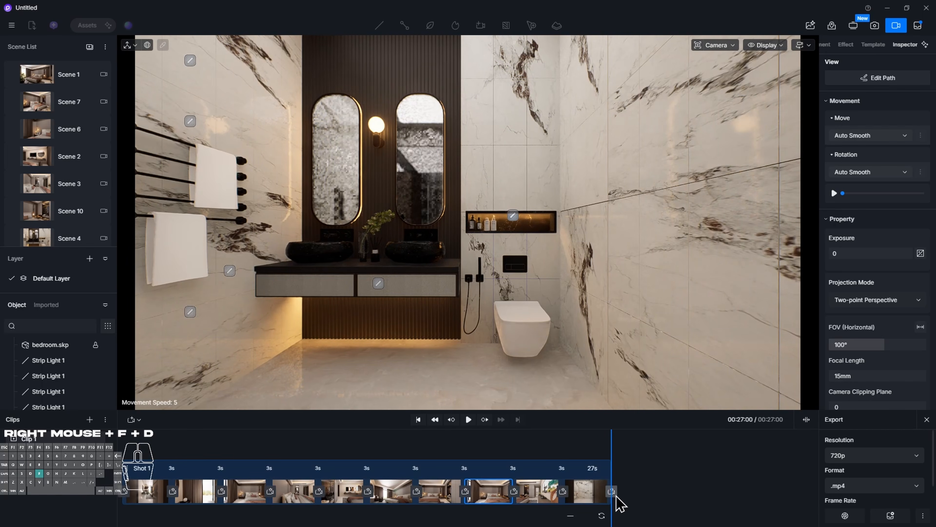
pyautogui.click(612, 492)
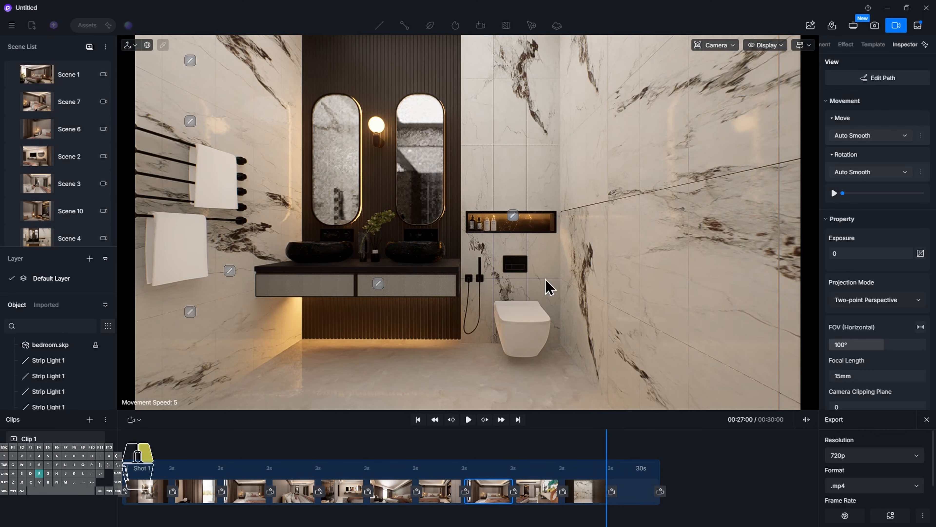
# Switch the projection to Perspective, frame the vanity and towel rack from a raised angle, and add this as the twelfth view
pyautogui.press('f')
pyautogui.press('q')
pyautogui.moveTo(547, 286); pyautogui.dragTo(497, 310, button='right')
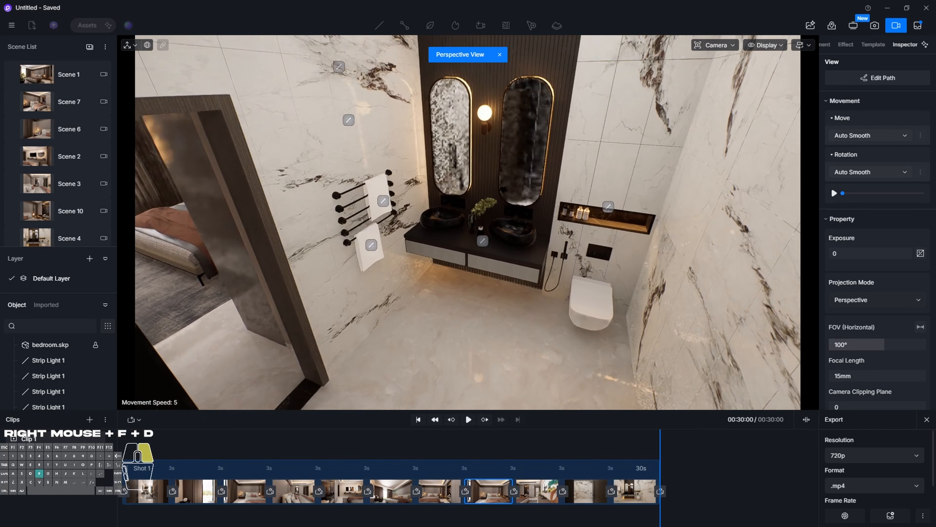
pyautogui.press('d')
pyautogui.moveTo(468, 229)
pyautogui.mouseDown(button='right')
pyautogui.moveTo(479, 232)
pyautogui.moveTo(461, 239)
pyautogui.moveTo(459, 225)
pyautogui.mouseUp(button='right')
pyautogui.press('s')
pyautogui.press('s')
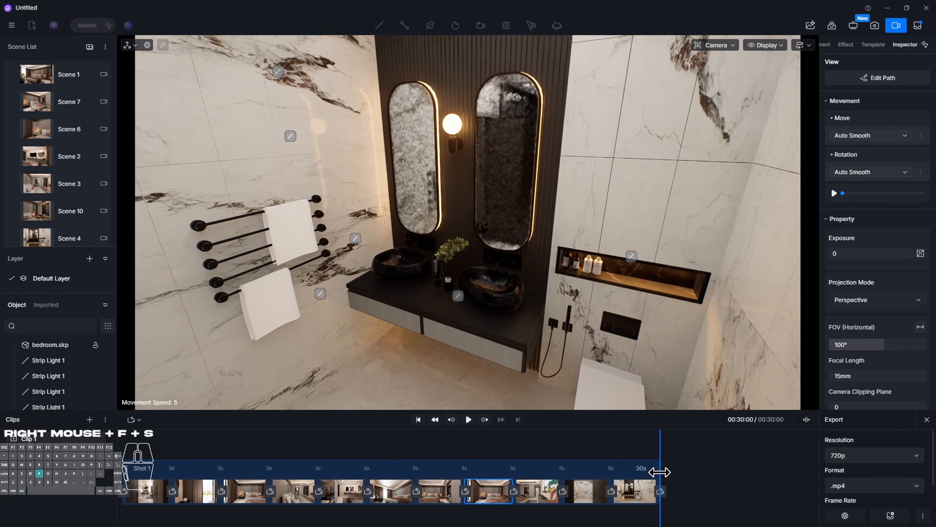
pyautogui.press('f')
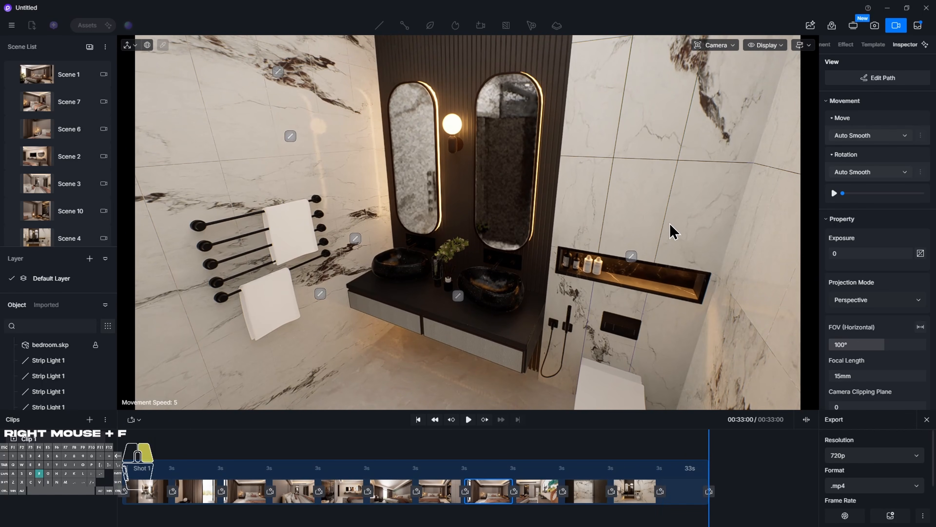
# Turn toward the bathtub and glass shower and add two views, the second one including the open bathroom doorway
pyautogui.moveTo(671, 226); pyautogui.dragTo(575, 226, button='right')
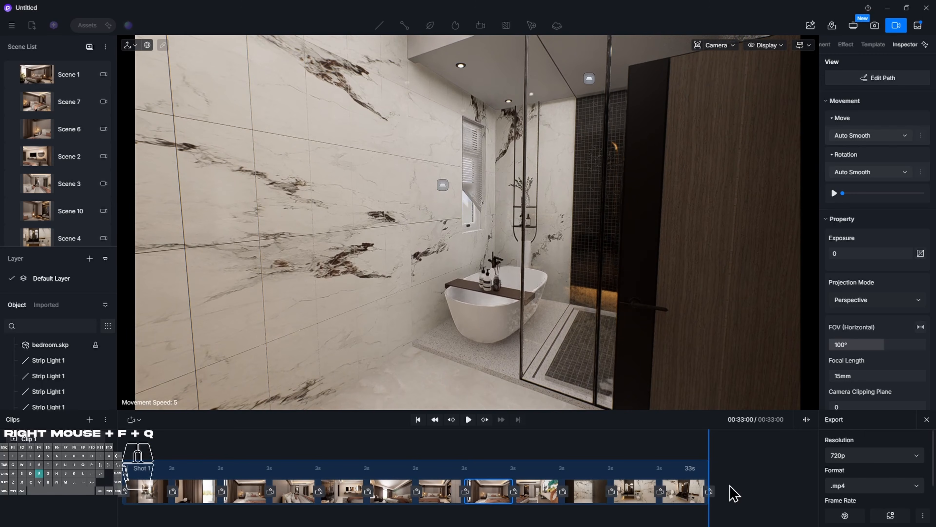
pyautogui.click(709, 492)
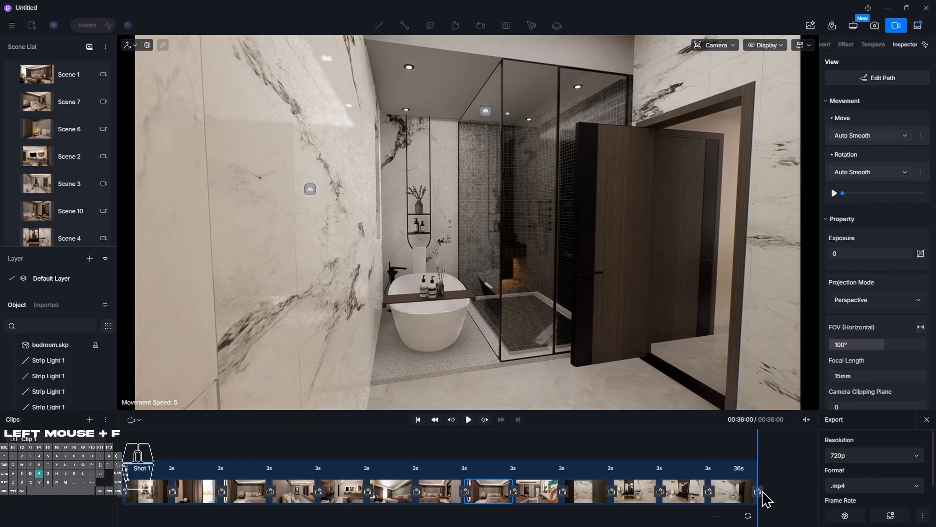
# Move in on the hanging shelf with the vase, bottles and towel beside the shower glass, and add this as the fifteenth view
pyautogui.moveTo(588, 347); pyautogui.dragTo(558, 343, button='right')
pyautogui.press('w')
pyautogui.press('w')
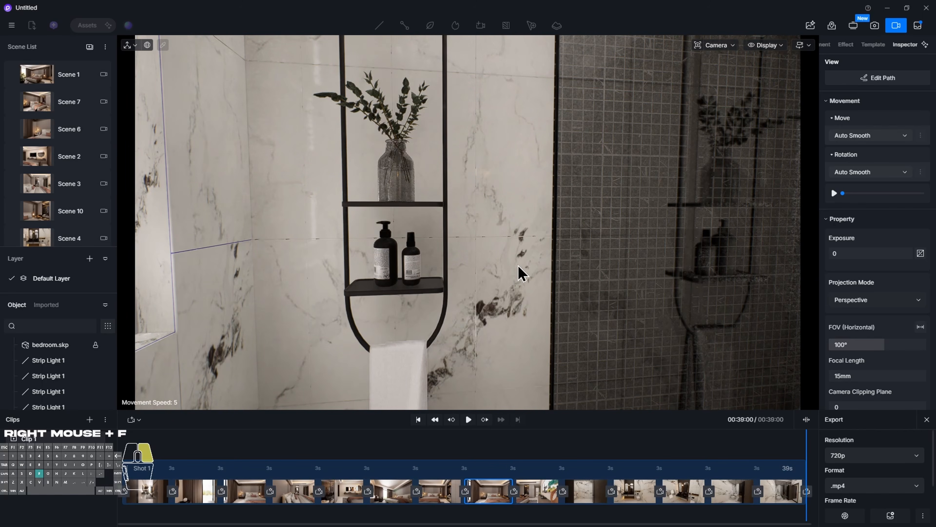
pyautogui.moveTo(519, 266); pyautogui.dragTo(549, 283, button='right')
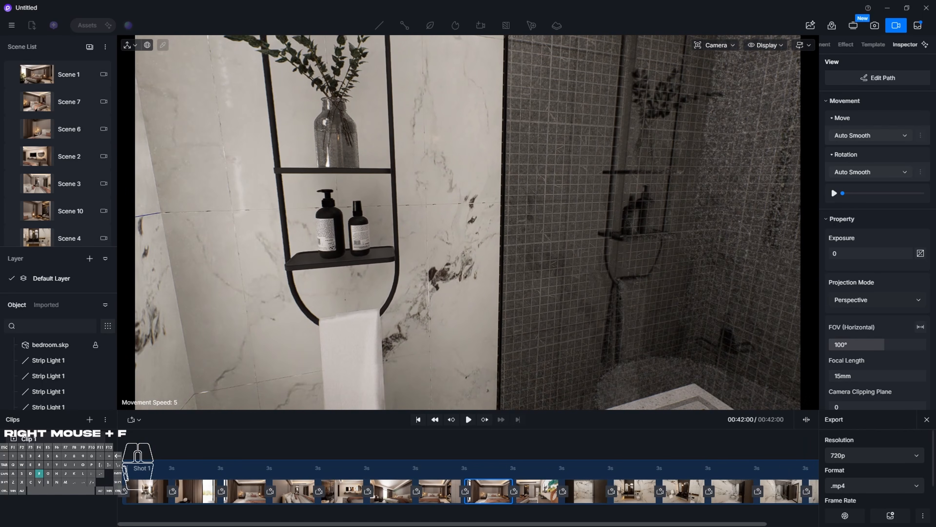
# Turn the camera to look down on the bathtub and shower floor from above, and add this as the sixteenth view
pyautogui.moveTo(549, 523); pyautogui.dragTo(604, 523)
pyautogui.moveTo(479, 259); pyautogui.dragTo(663, 351, button='right')
pyautogui.press('s')
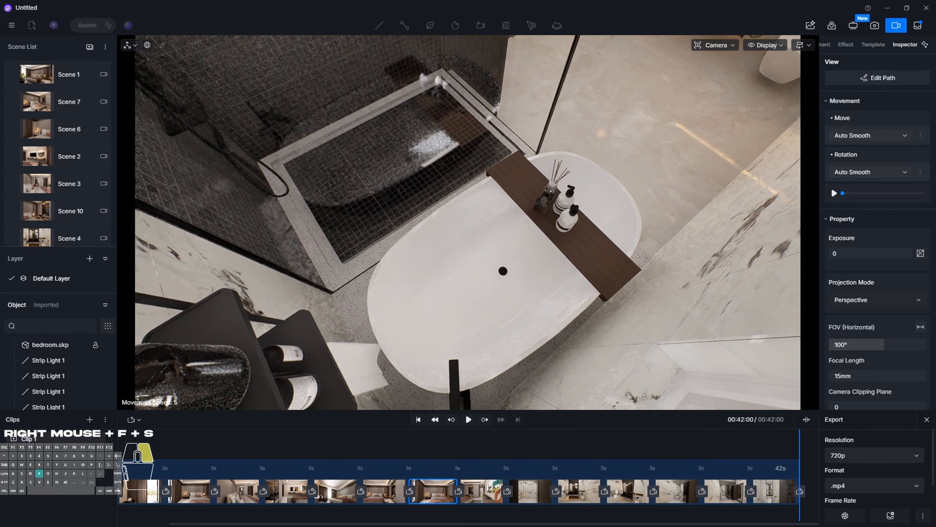
pyautogui.moveTo(570, 524); pyautogui.dragTo(693, 523)
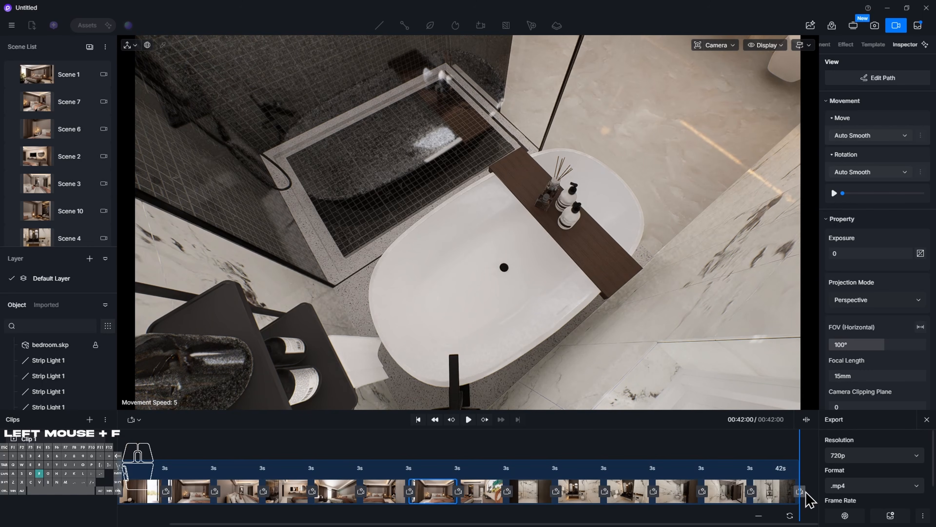
pyautogui.press('a')
pyautogui.moveTo(468, 223); pyautogui.dragTo(492, 226, button='right')
pyautogui.press('w')
pyautogui.press('a')
pyautogui.press('d')
pyautogui.press('e')
pyautogui.press('q')
pyautogui.press('s')
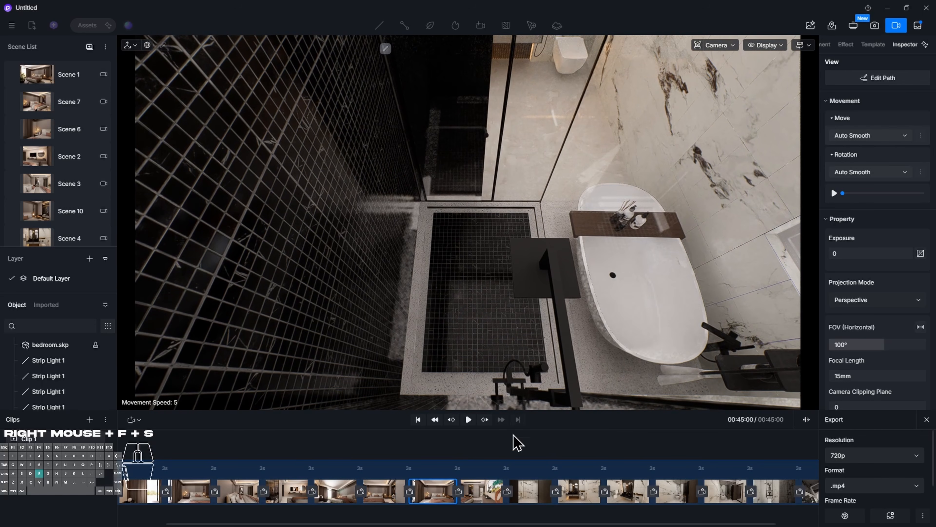
pyautogui.moveTo(493, 522); pyautogui.dragTo(668, 514)
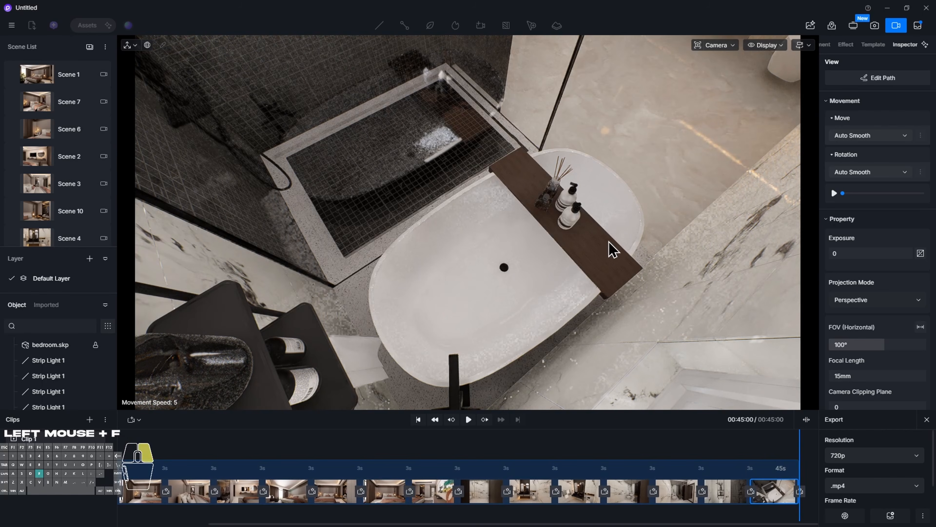
# From the overhead bathtub view, look up past the shower glass to the vanity and toilet, and add the seventeenth view
pyautogui.moveTo(609, 241); pyautogui.dragTo(678, 129, button='right')
pyautogui.press('w')
pyautogui.press('d')
pyautogui.click(773, 495)
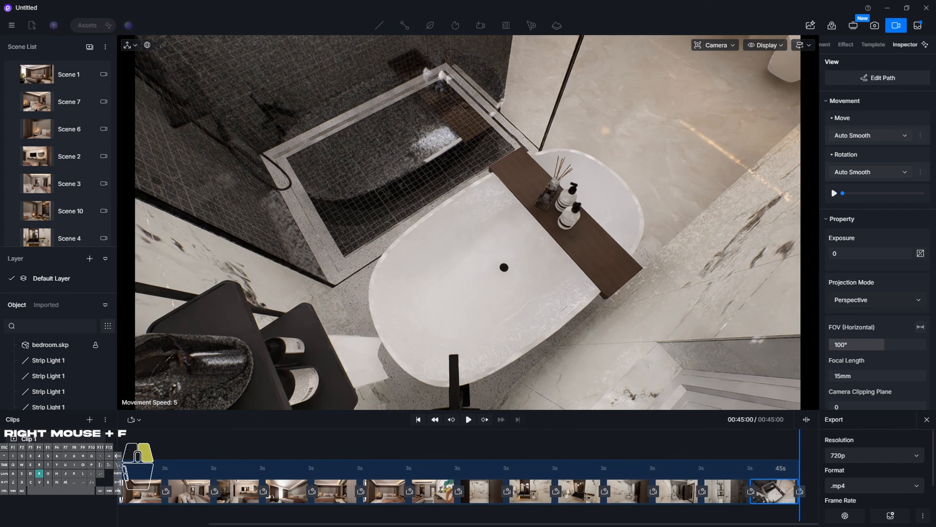
pyautogui.moveTo(468, 280); pyautogui.dragTo(488, 186, button='right')
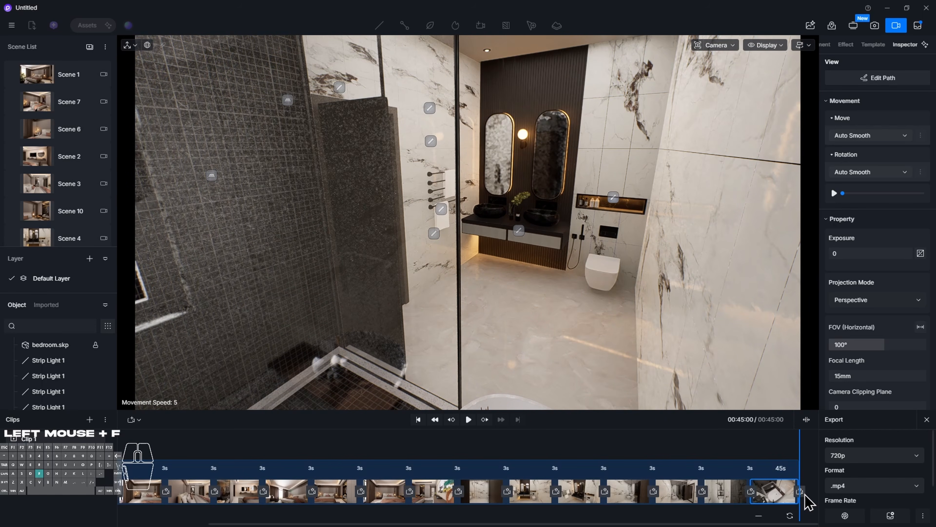
# Move closer to the vanity, framing it with the towel rack and toilet, and add this as the eighteenth view
pyautogui.press('w')
pyautogui.moveTo(574, 336); pyautogui.dragTo(586, 284, button='right')
pyautogui.press('d')
pyautogui.press('d')
pyautogui.press('w')
pyautogui.moveTo(645, 523); pyautogui.dragTo(777, 501)
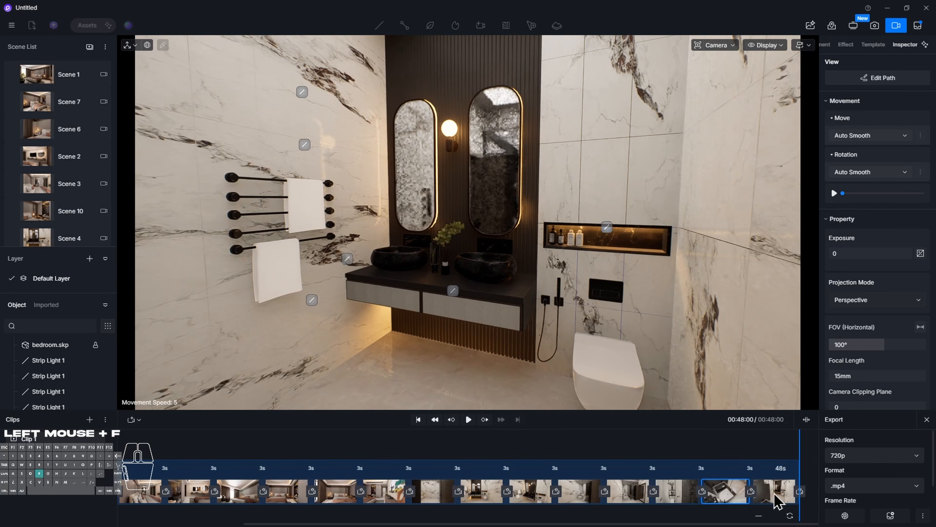
pyautogui.press('f')
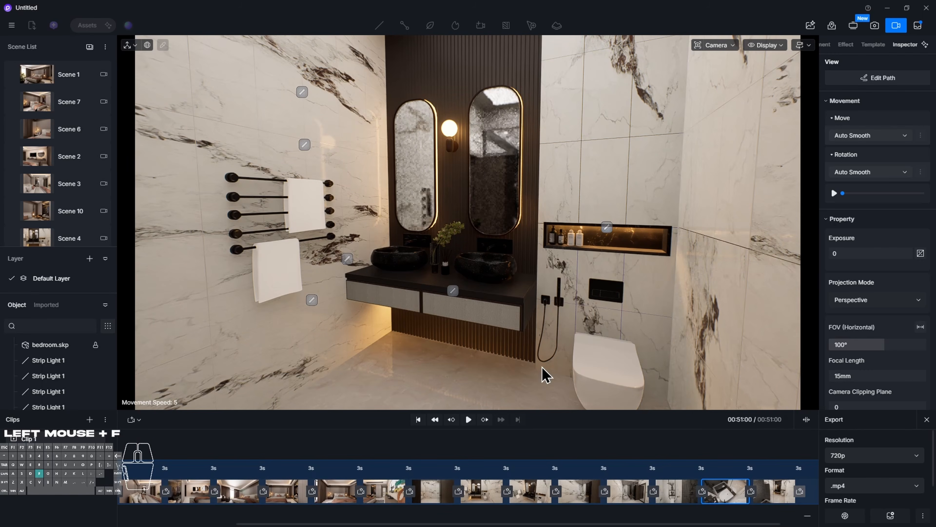
# Return the camera to the bedroom, load Scene 1, and add it as the clip's closing view
pyautogui.moveTo(468, 222); pyautogui.dragTo(366, 222, button='right')
pyautogui.press('w')
pyautogui.press('w')
pyautogui.press('w')
pyautogui.moveTo(534, 524); pyautogui.dragTo(575, 524)
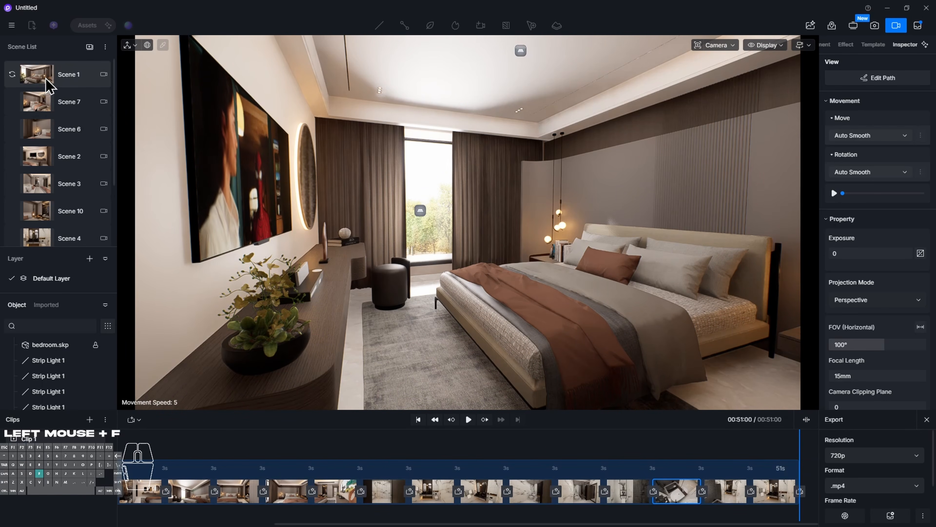
pyautogui.click(48, 85)
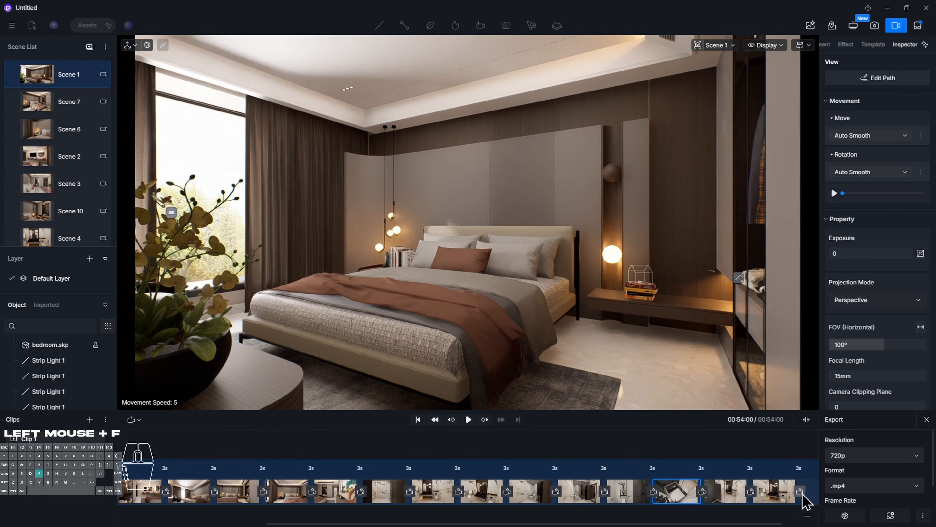
# Play back the walkthrough from the bedroom views into the bathroom to check the camera movement
pyautogui.moveTo(759, 523); pyautogui.dragTo(501, 524)
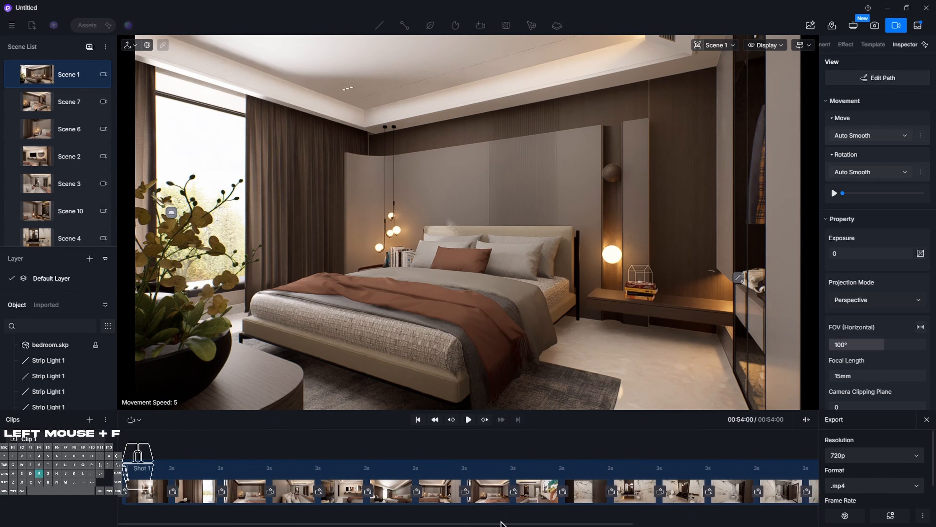
pyautogui.click(433, 498)
pyautogui.press('space')
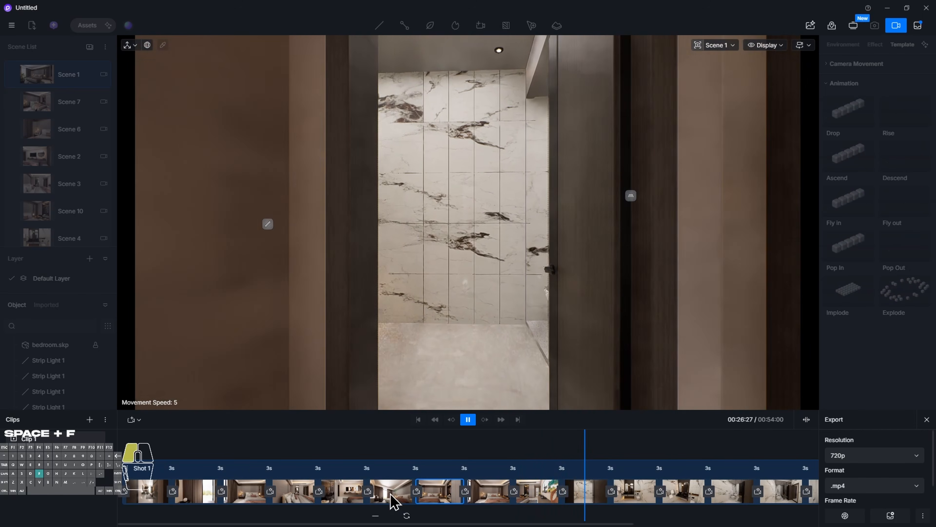
pyautogui.click(384, 500)
pyautogui.click(329, 490)
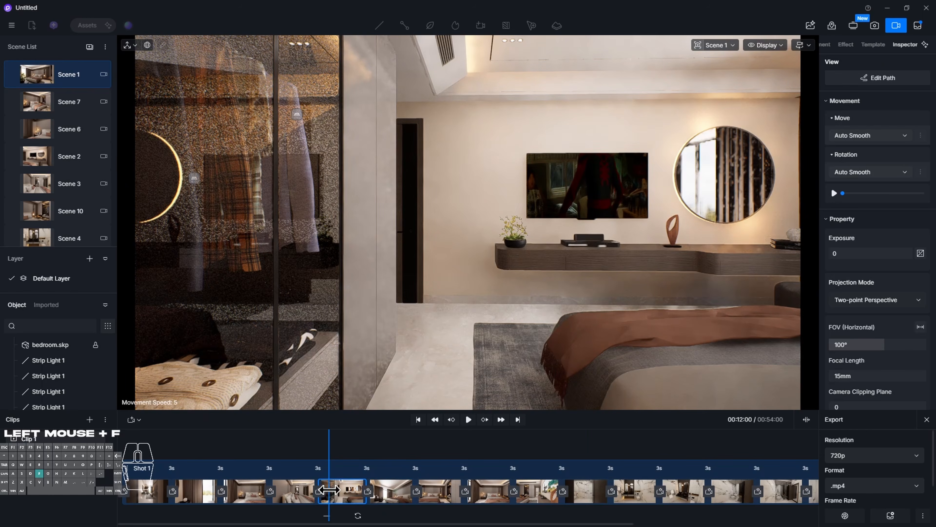
pyautogui.press('space')
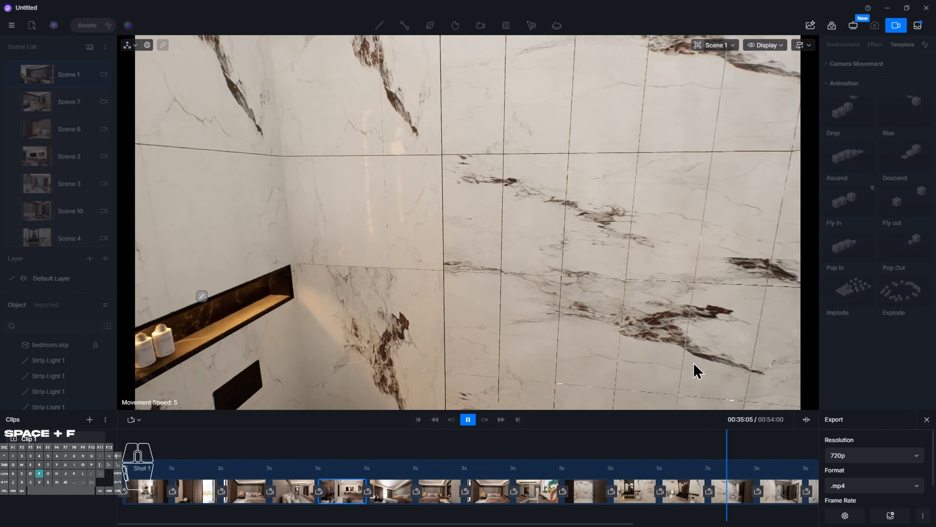
# Replay the transition from the raised vanity view to the bathtub view and compare the neighbouring views
pyautogui.click(684, 496)
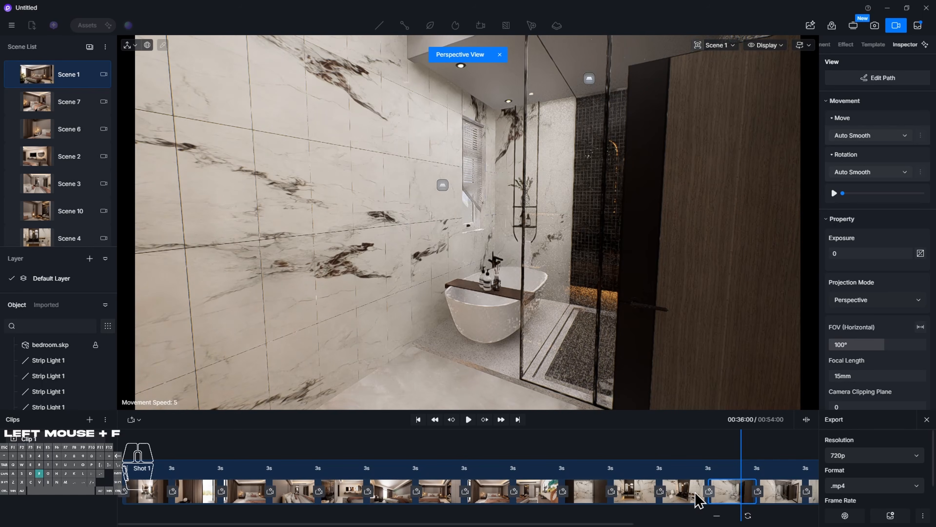
pyautogui.click(682, 494)
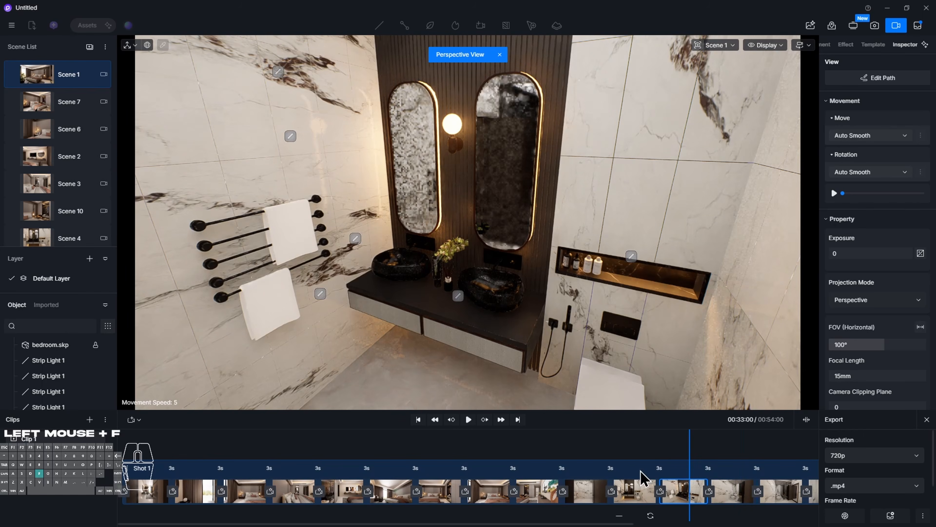
pyautogui.press('space')
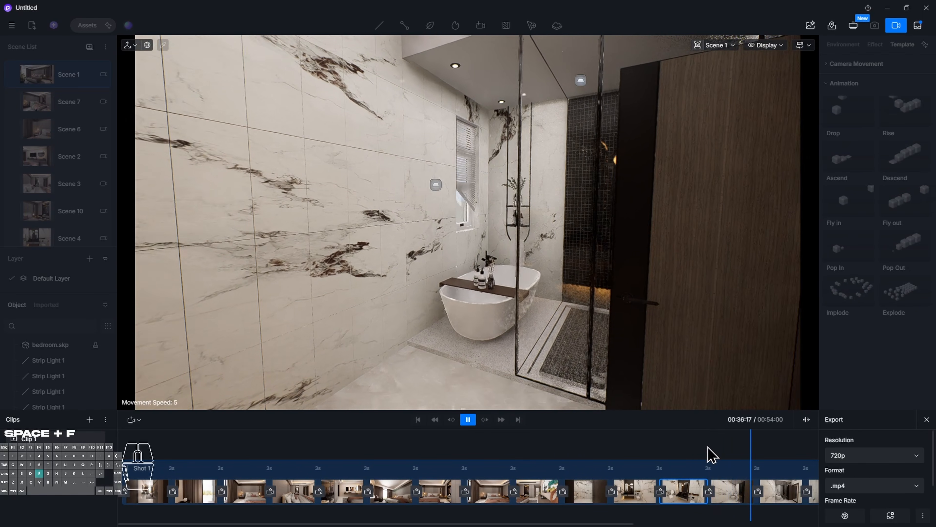
pyautogui.click(651, 494)
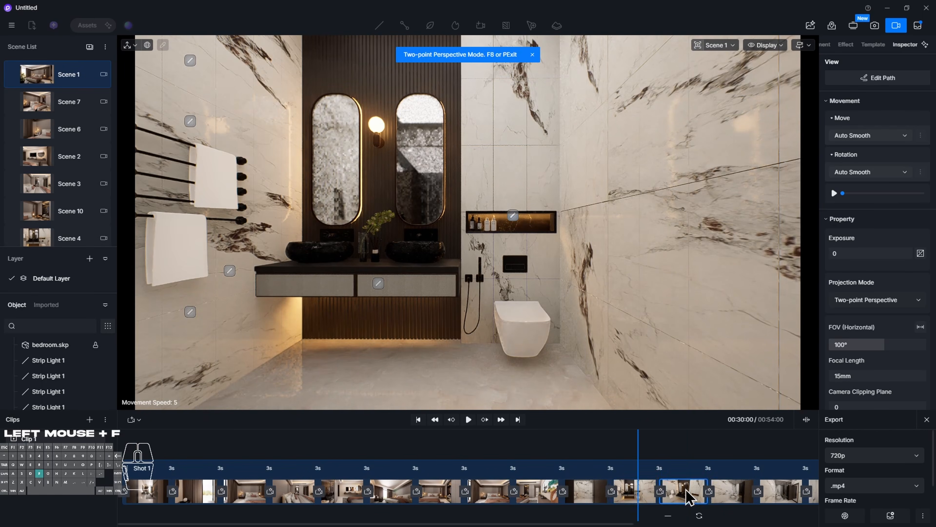
pyautogui.click(689, 496)
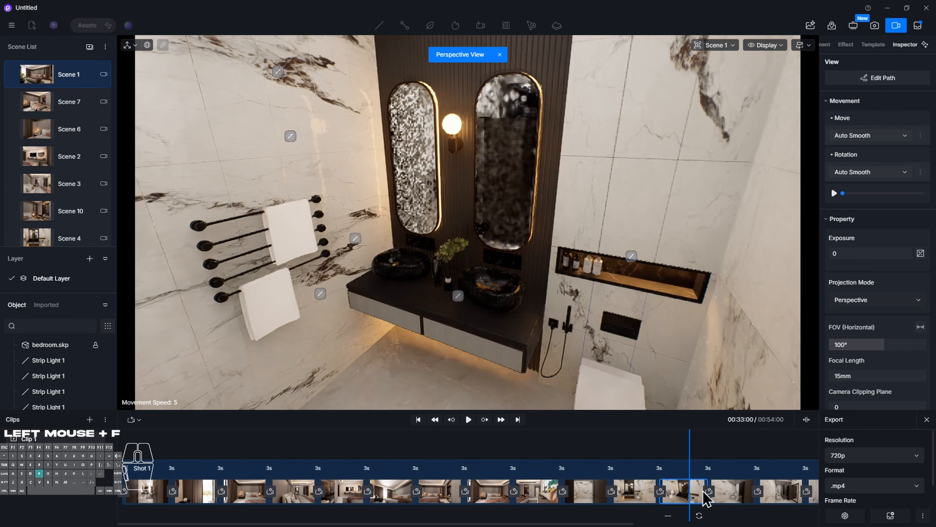
# Turn from the raised vanity view toward the shower and open bathroom door, and insert this view right after it
pyautogui.moveTo(468, 222); pyautogui.dragTo(265, 222, button='right')
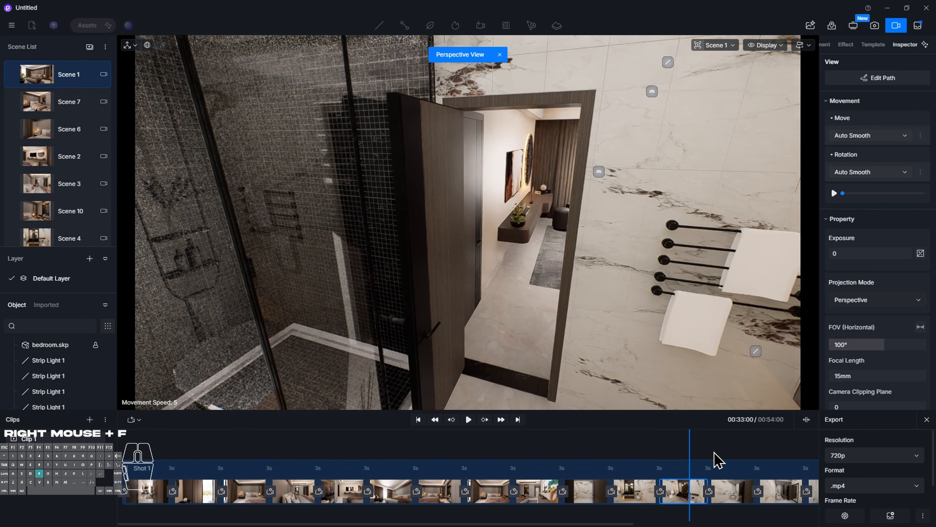
pyautogui.click(731, 491)
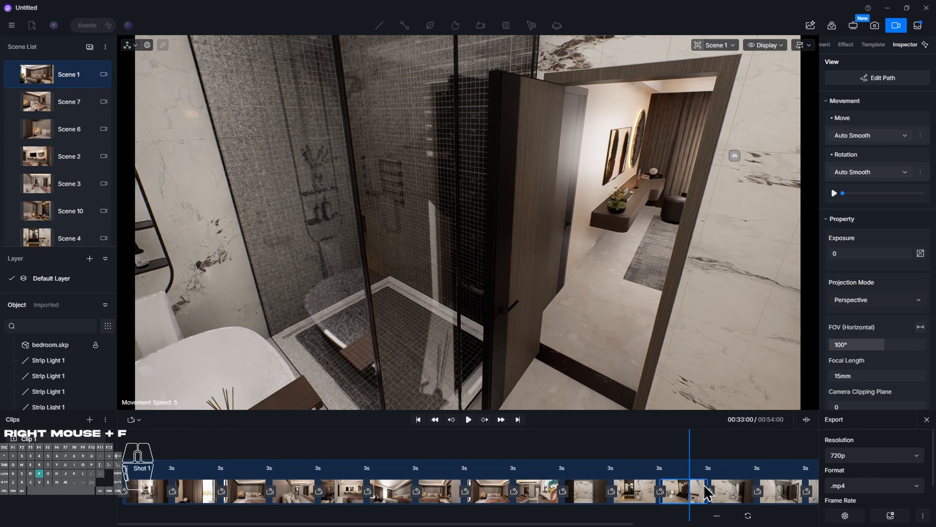
pyautogui.press('f')
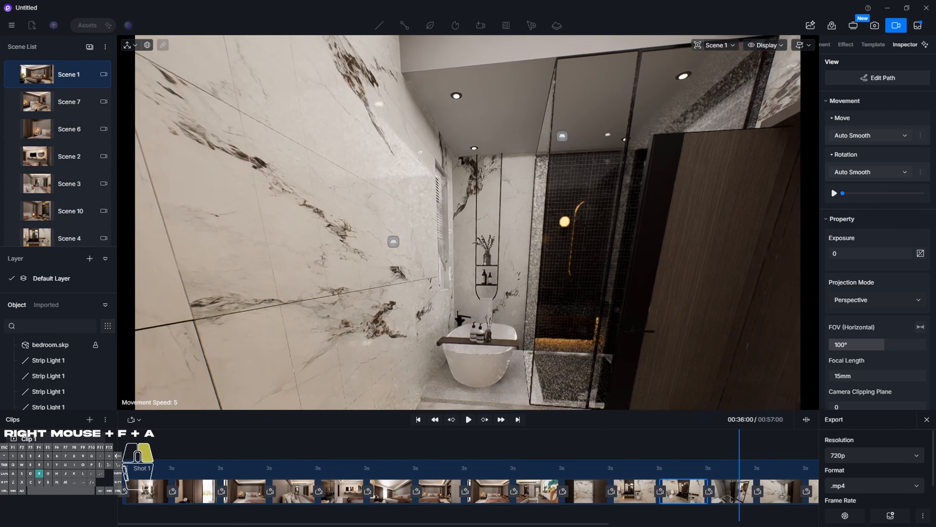
pyautogui.moveTo(469, 223); pyautogui.dragTo(555, 279, button='right')
pyautogui.press('e')
pyautogui.moveTo(630, 167)
pyautogui.mouseDown(button='right')
pyautogui.moveTo(643, 140)
pyautogui.moveTo(605, 148)
pyautogui.moveTo(612, 169)
pyautogui.mouseUp(button='right')
pyautogui.press('q')
pyautogui.click(717, 45)
pyautogui.press('d')
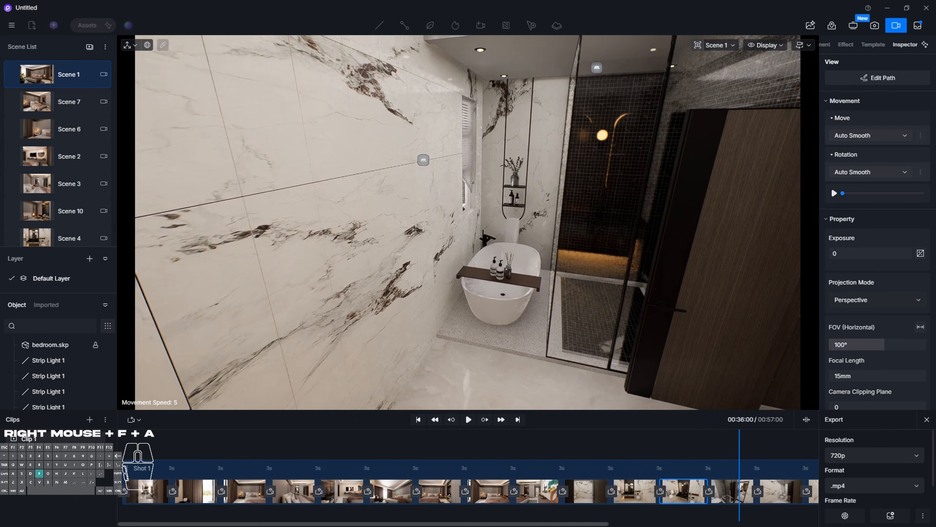
# Check the views around the inserted one and play the clip from the raised vanity view to the end
pyautogui.moveTo(575, 524); pyautogui.dragTo(621, 523)
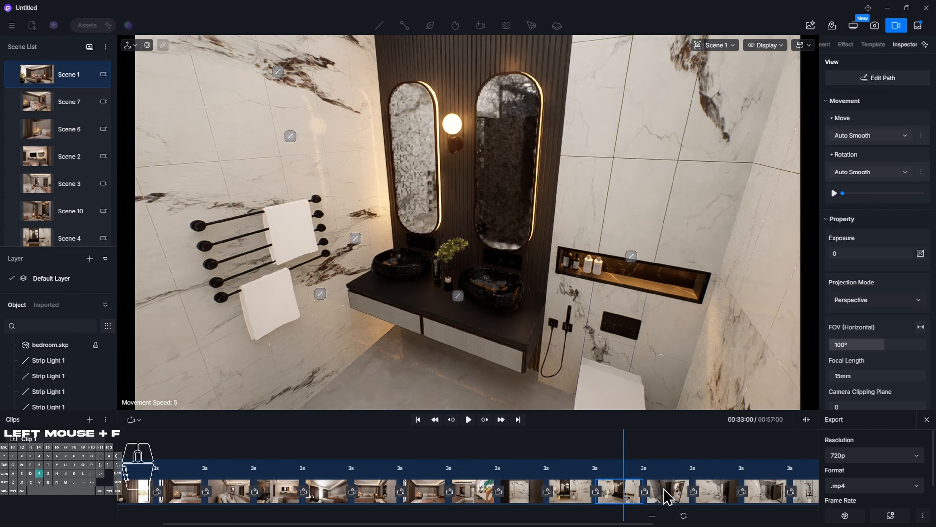
pyautogui.click(668, 494)
pyautogui.click(723, 494)
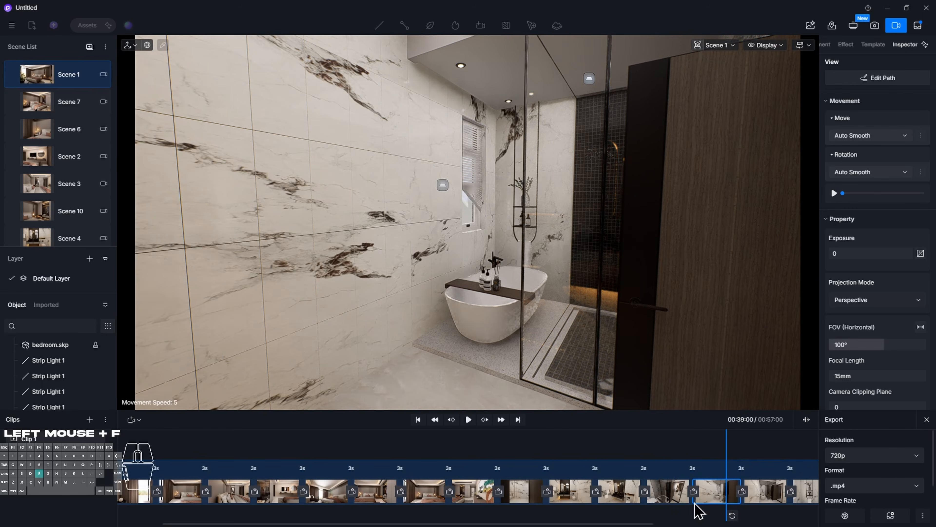
pyautogui.click(622, 494)
pyautogui.press('space')
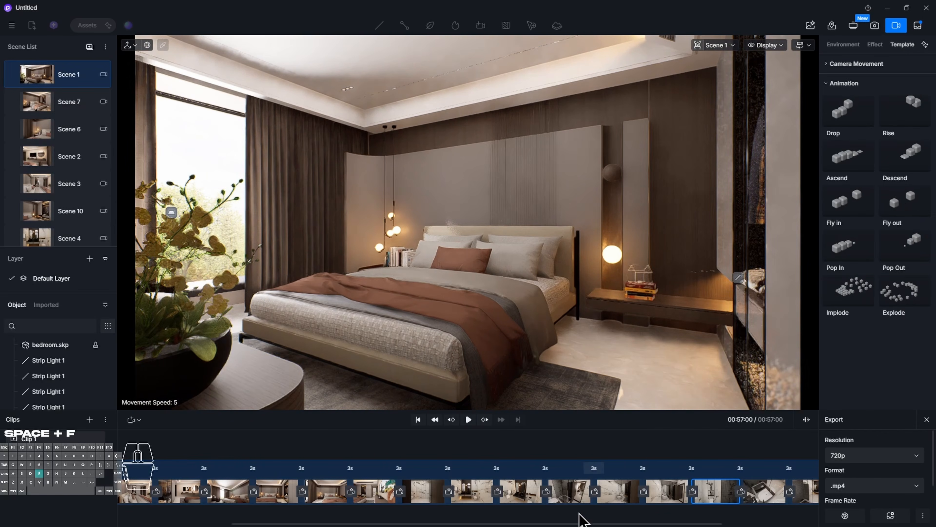
# From the last vanity view, turn toward the open bathroom doorway and insert this view before the closing bedroom view
pyautogui.moveTo(581, 523); pyautogui.dragTo(784, 525)
pyautogui.click(717, 492)
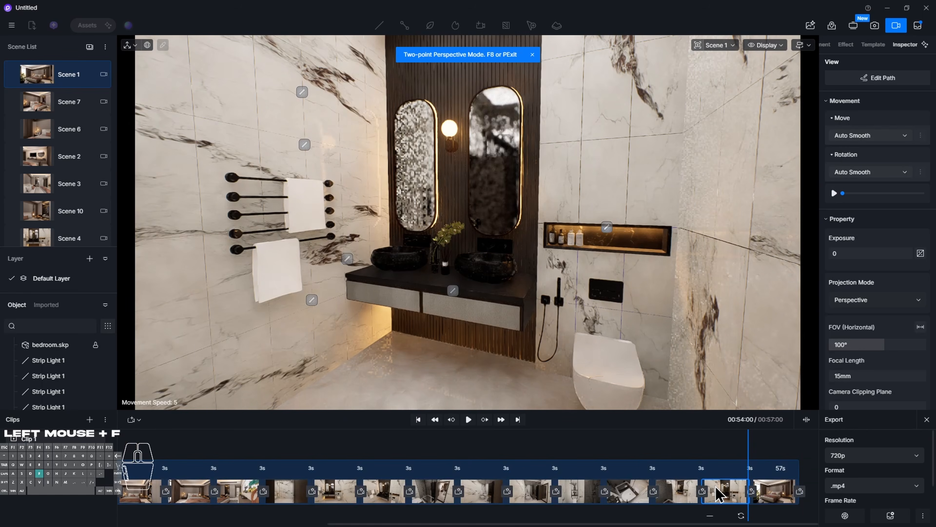
pyautogui.moveTo(468, 221); pyautogui.dragTo(231, 198, button='right')
pyautogui.press('e')
pyautogui.press('e')
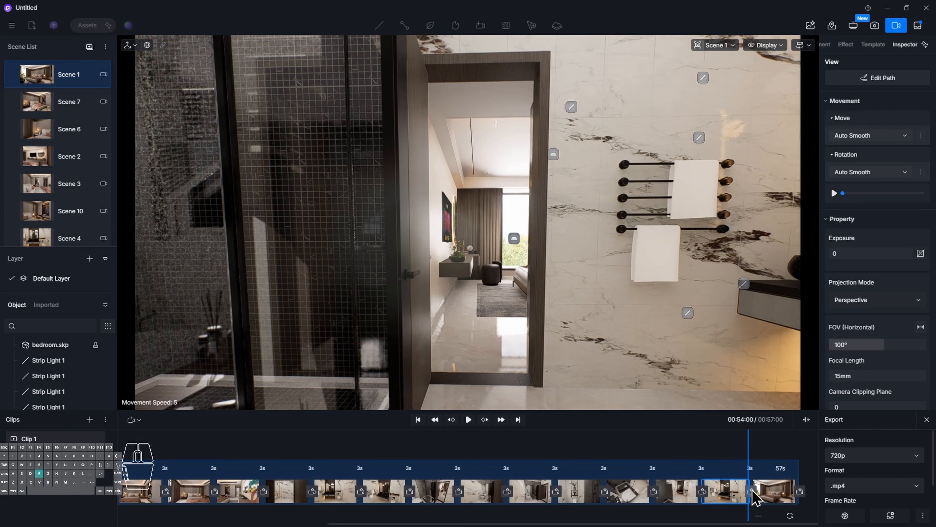
# Move forward to the doorway, framing the wall console, window and bed, and insert this view before the closing bedroom view
pyautogui.press('w')
pyautogui.moveTo(594, 316); pyautogui.dragTo(598, 316, button='right')
pyautogui.press('w')
pyautogui.press('w')
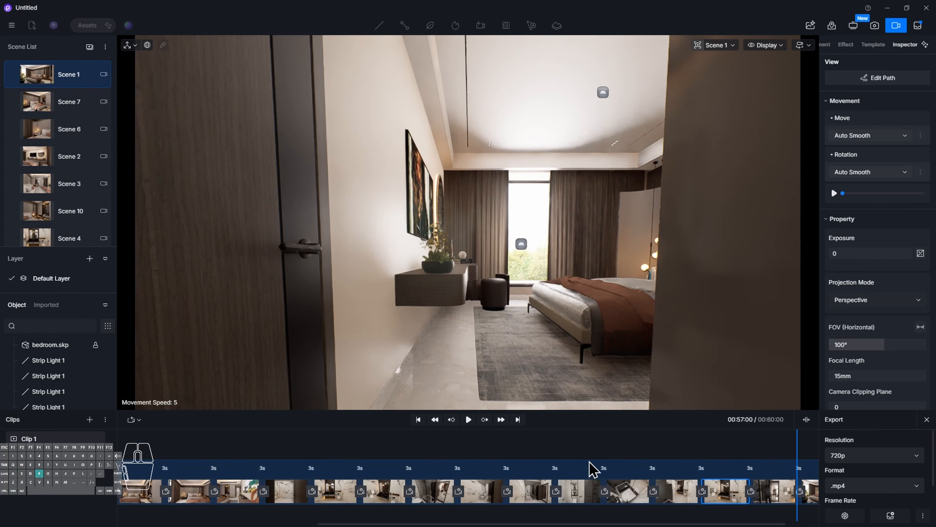
pyautogui.moveTo(504, 523); pyautogui.dragTo(537, 523)
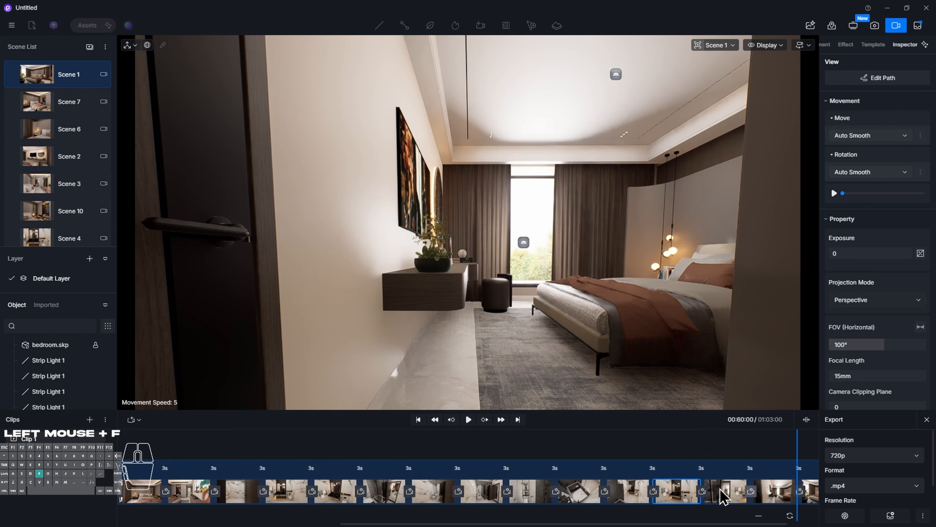
# Play the clip from the view past the shower glass through the exit into the bedroom
pyautogui.click(709, 491)
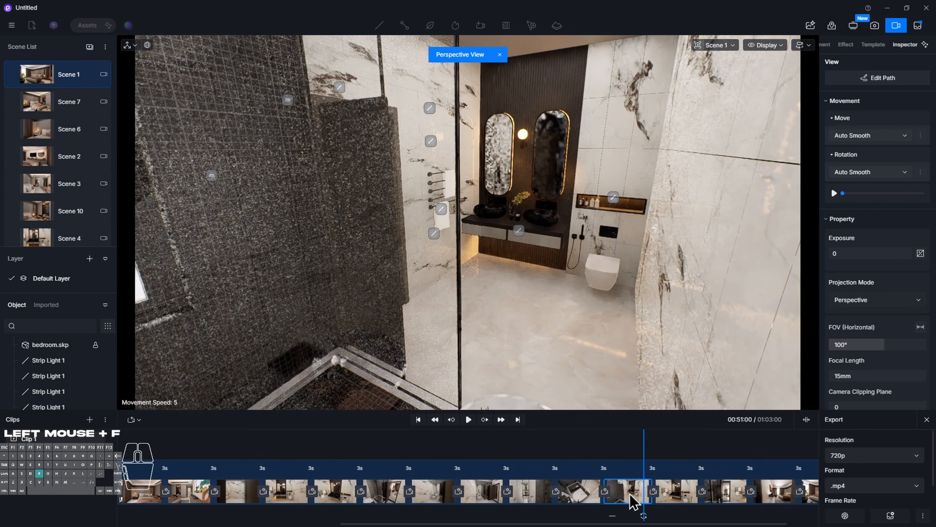
pyautogui.press('space')
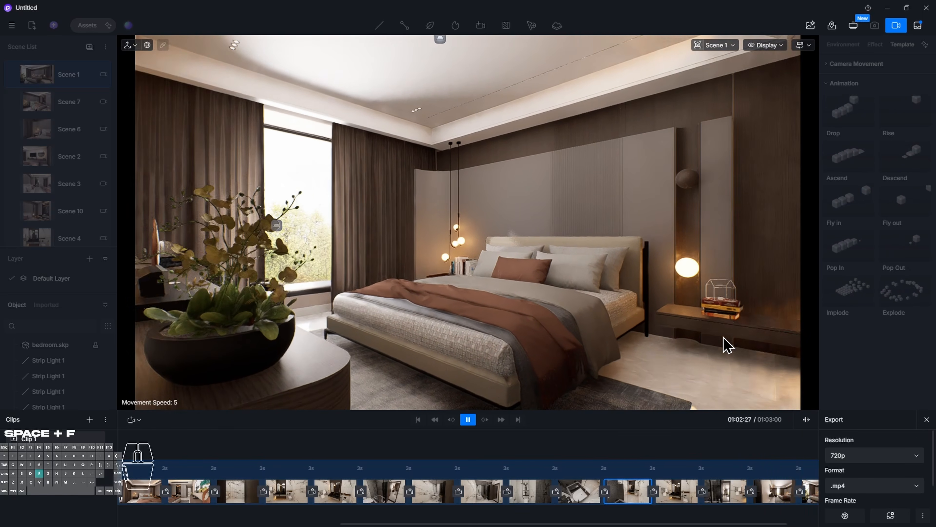
pyautogui.moveTo(502, 523); pyautogui.dragTo(178, 510)
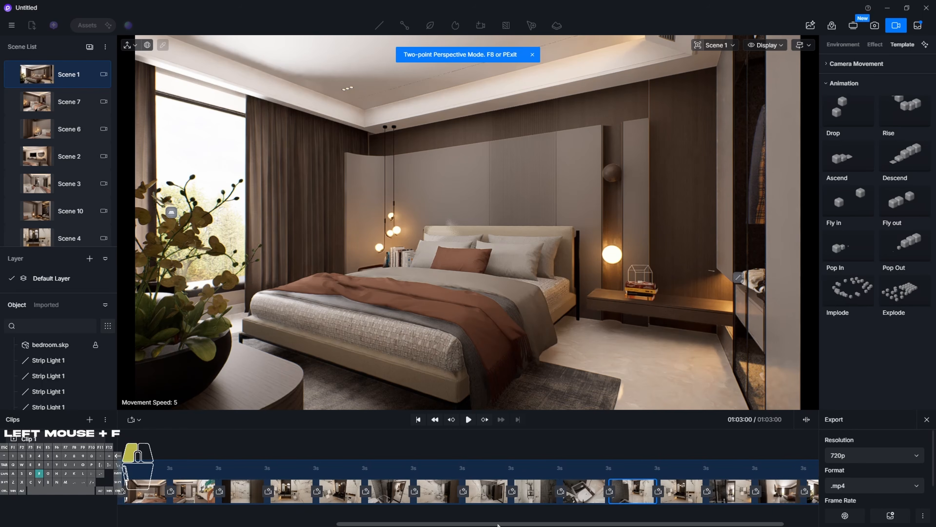
# Review the Move easing options of the clip's first view and check the second view's movement settings
pyautogui.click(154, 500)
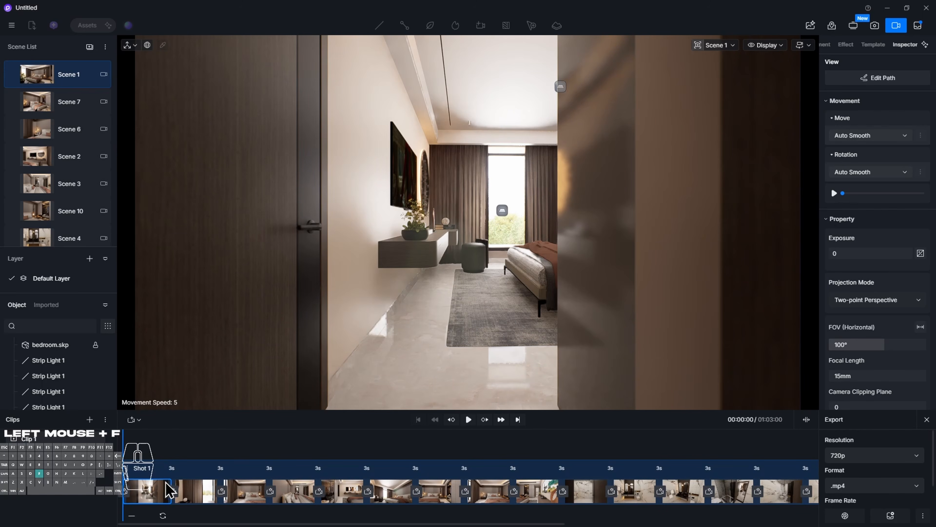
pyautogui.click(853, 136)
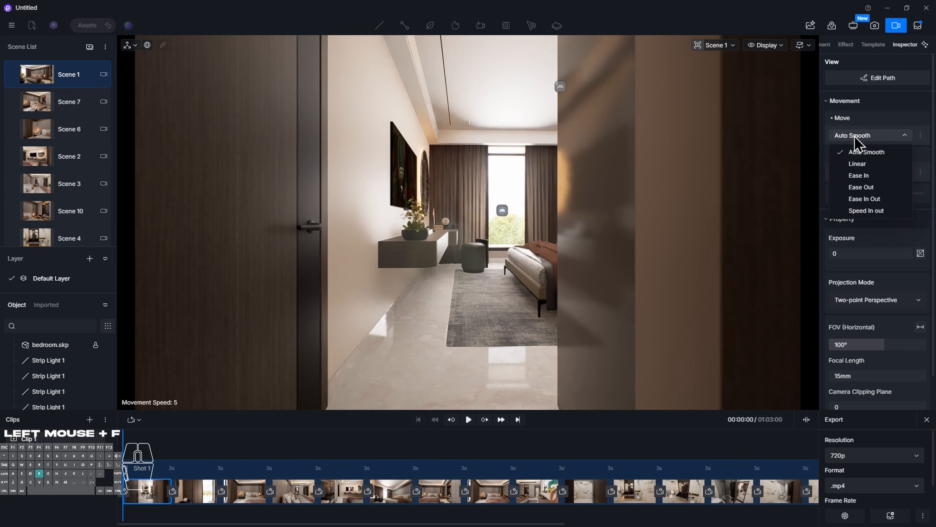
pyautogui.click(855, 137)
pyautogui.click(855, 137)
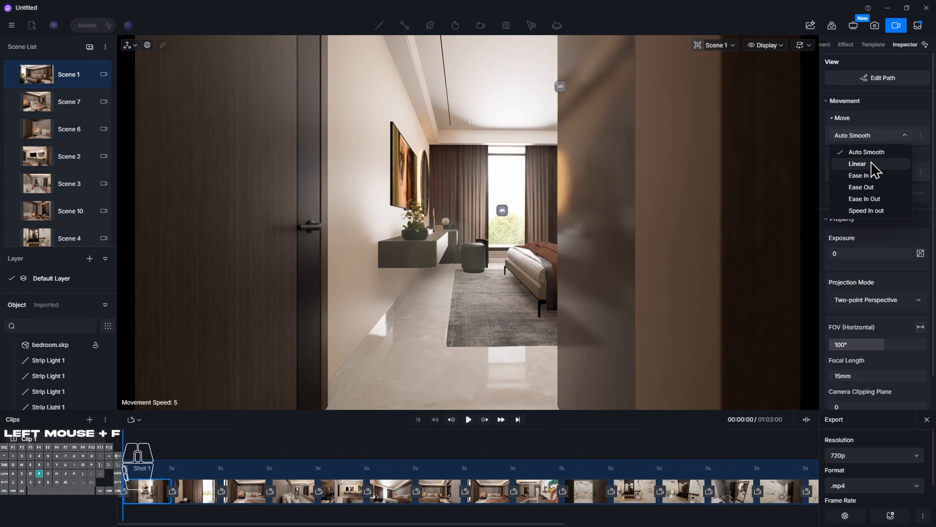
pyautogui.click(208, 499)
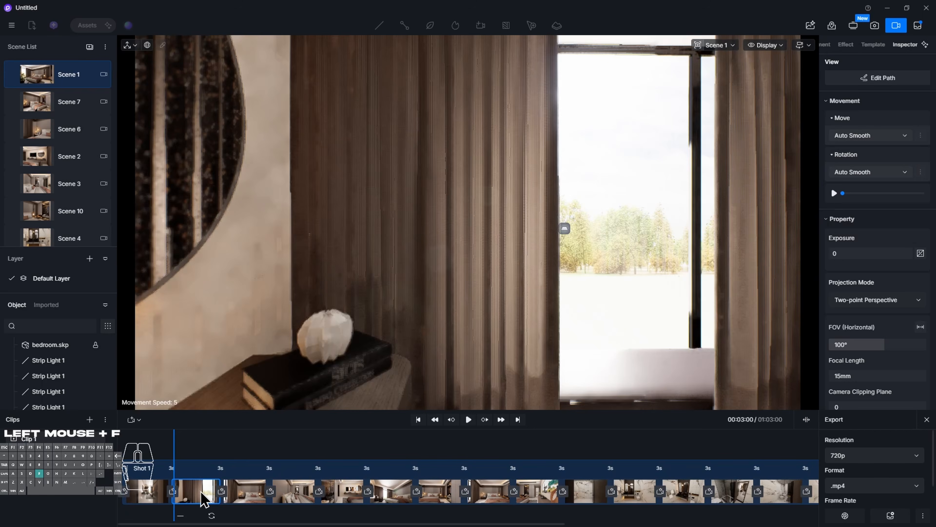
# Play the clip from the first view at the entrance door through to the bedside view
pyautogui.press('space')
pyautogui.click(152, 504)
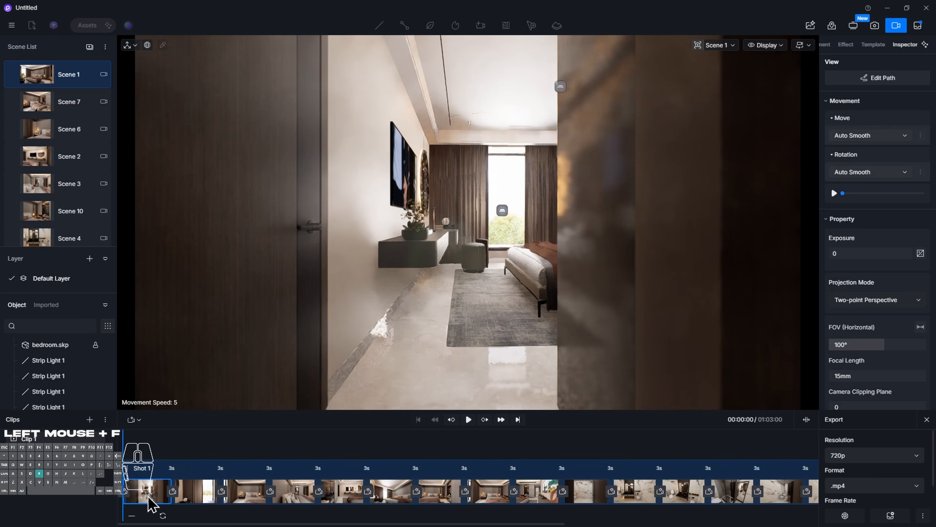
pyautogui.press('space')
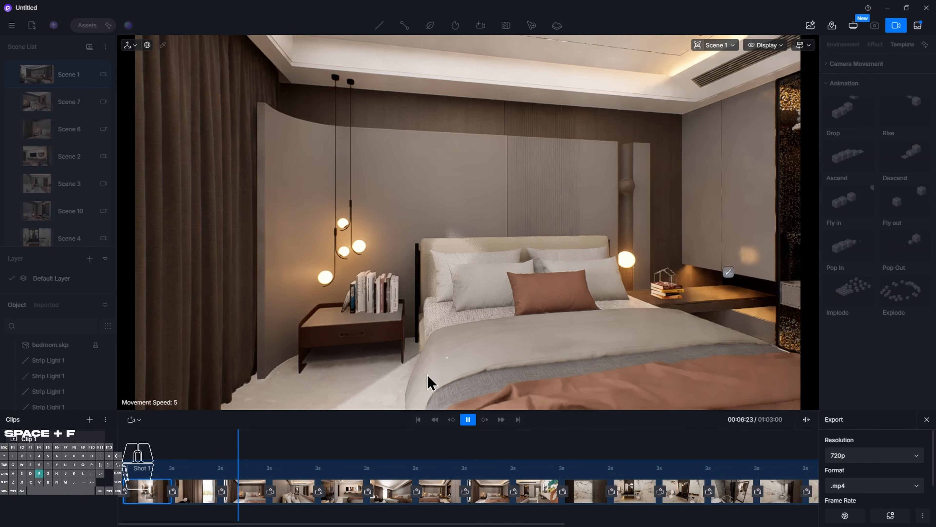
pyautogui.press('space')
# Set the second view's Move and Rotation to Linear and play the clip from there to the front view of the bed
pyautogui.click(209, 496)
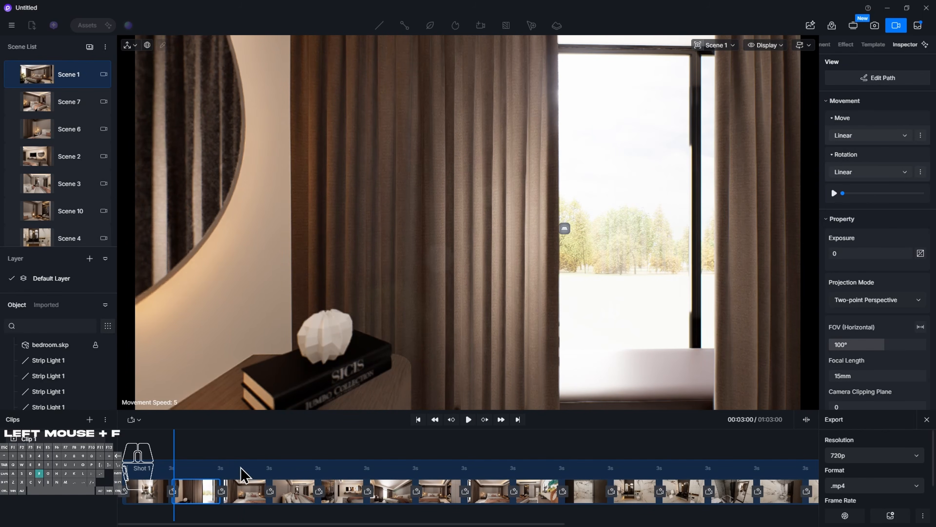
pyautogui.click(137, 455)
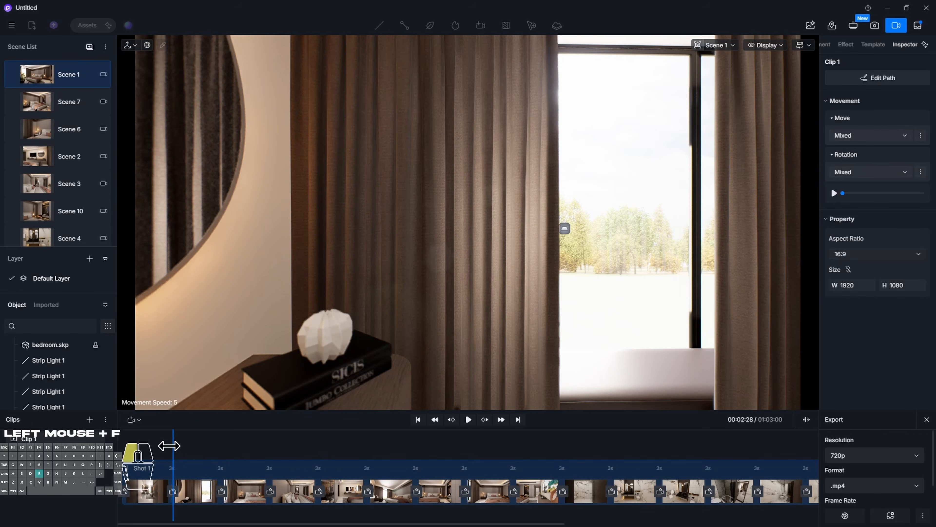
pyautogui.press('space')
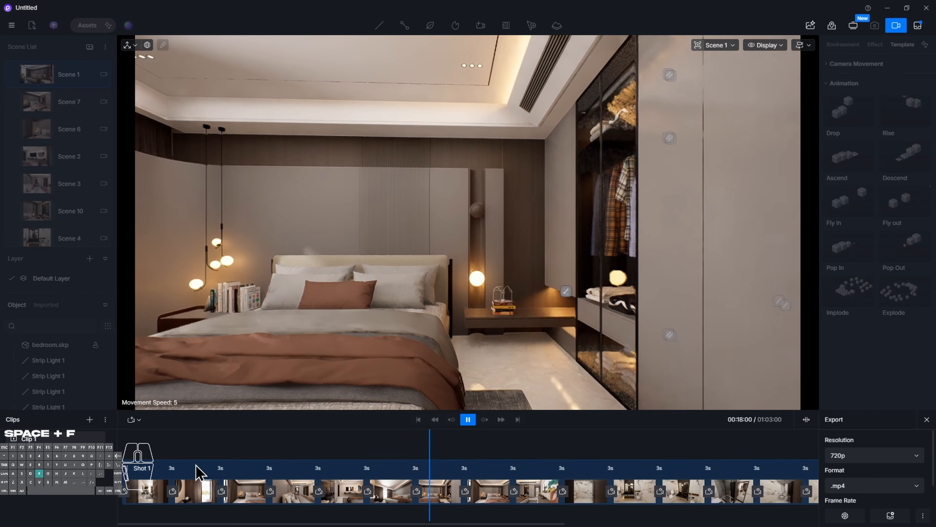
pyautogui.press('space')
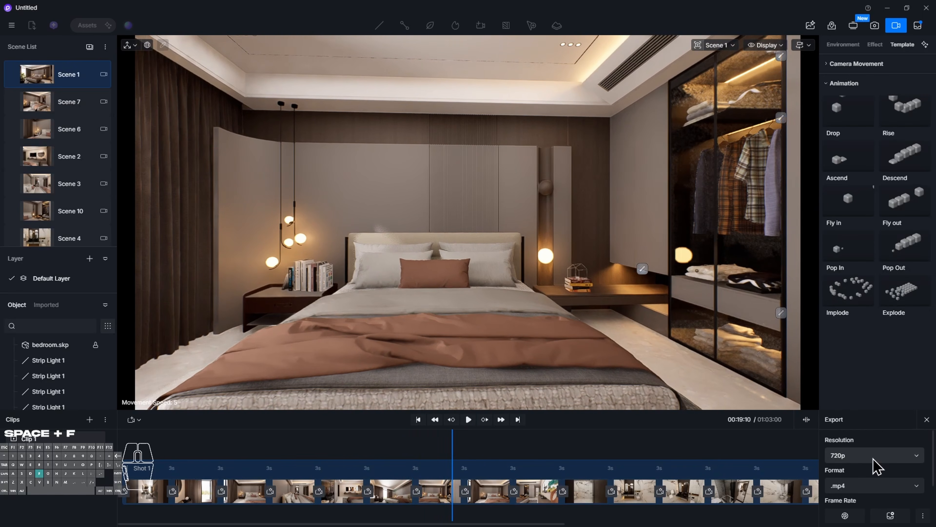
# Set the video export resolution to 2K and the frame rate to 60 fps
pyautogui.click(877, 456)
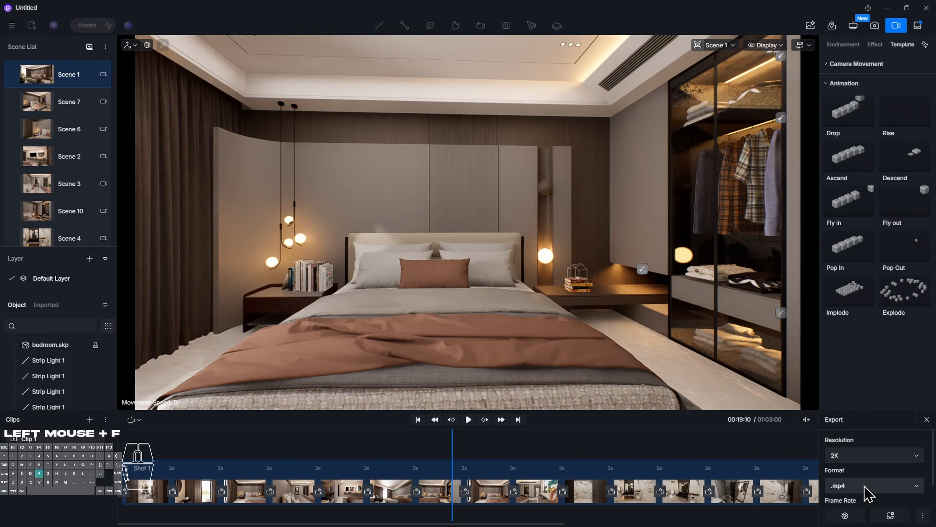
pyautogui.scroll(-1, 874, 487)
pyautogui.click(872, 493)
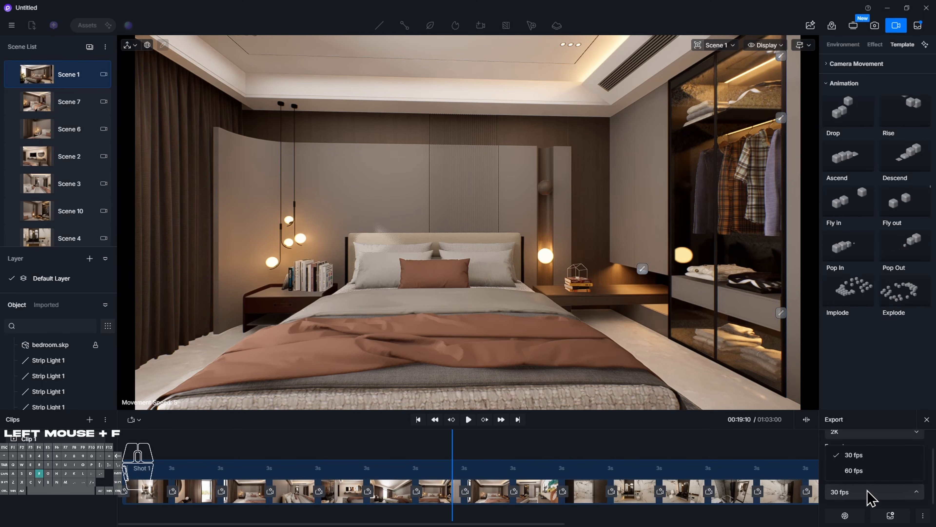
pyautogui.click(873, 475)
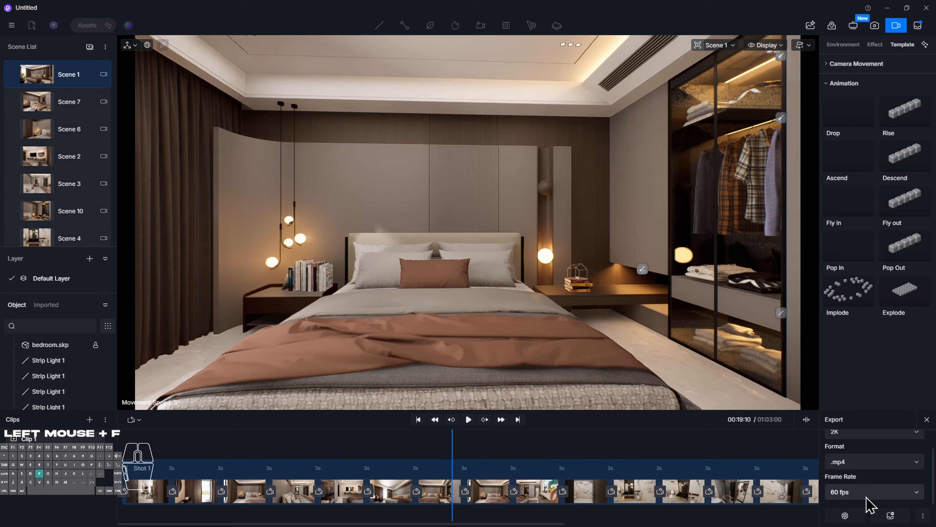
# Export the clip as the .mp4 file Clip 1 into a new folder named cLIP inside the render folder
pyautogui.click(854, 516)
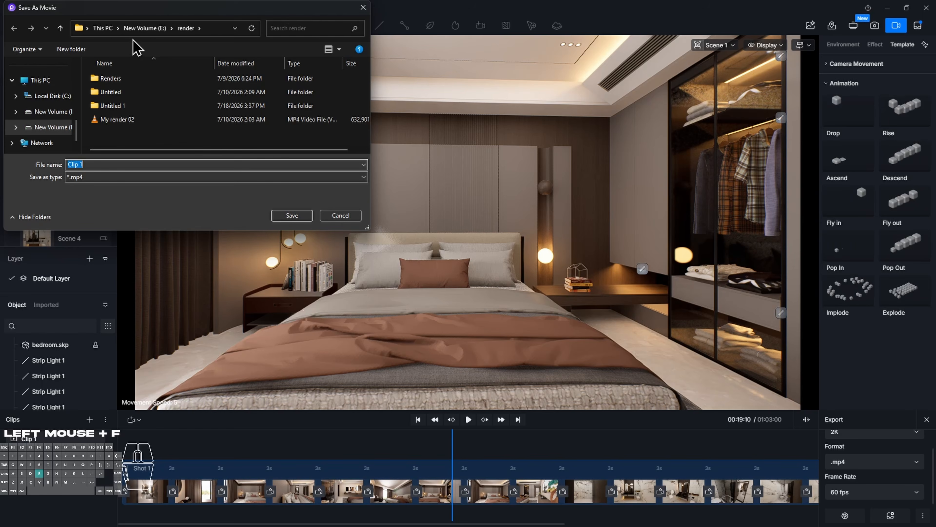
pyautogui.click(68, 51)
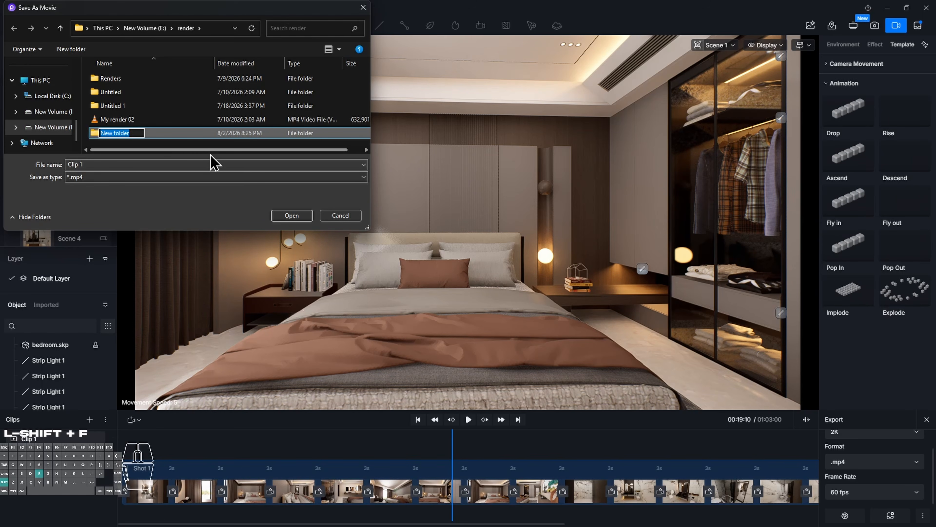
pyautogui.write('t')
pyautogui.press('BackSpace')
pyautogui.write('cLIP')
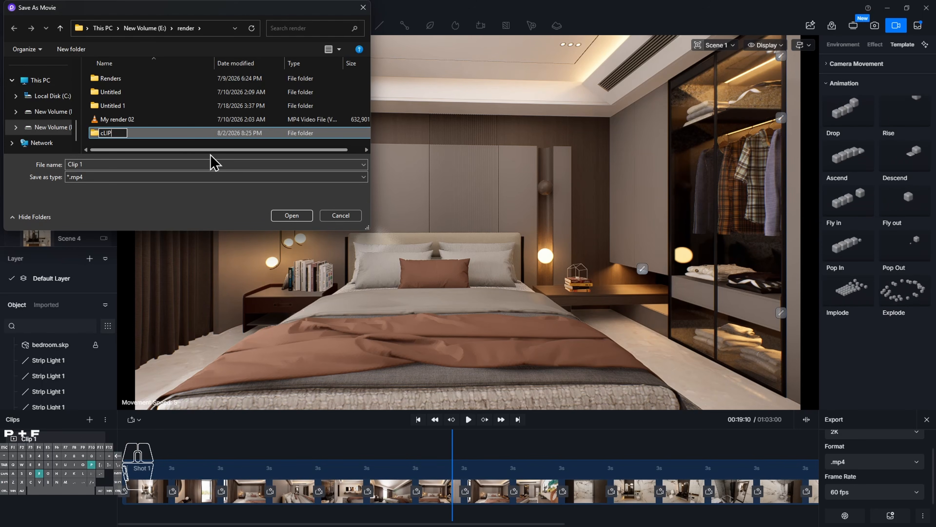
pyautogui.press('Return')
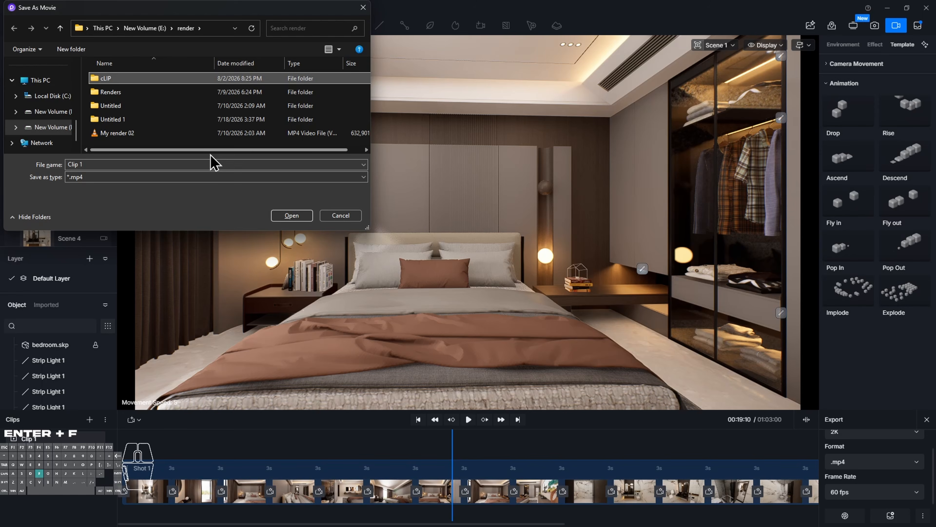
pyautogui.press('Return')
pyautogui.click(300, 217)
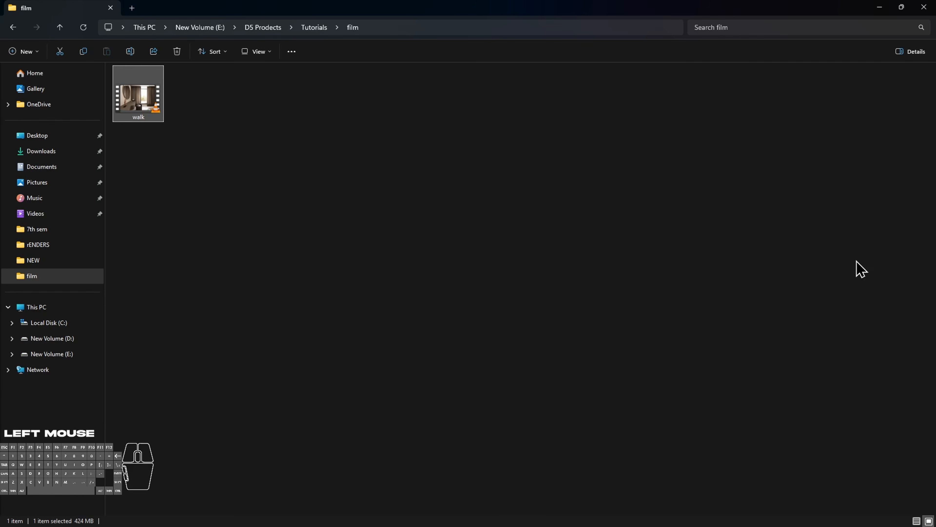
# Play the rendered video named walk from the film folder
pyautogui.doubleClick(145, 121)
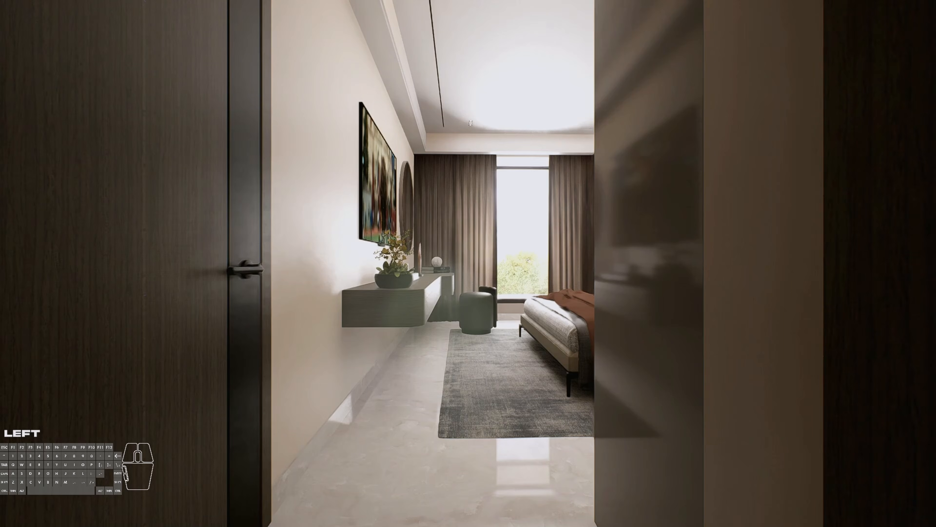